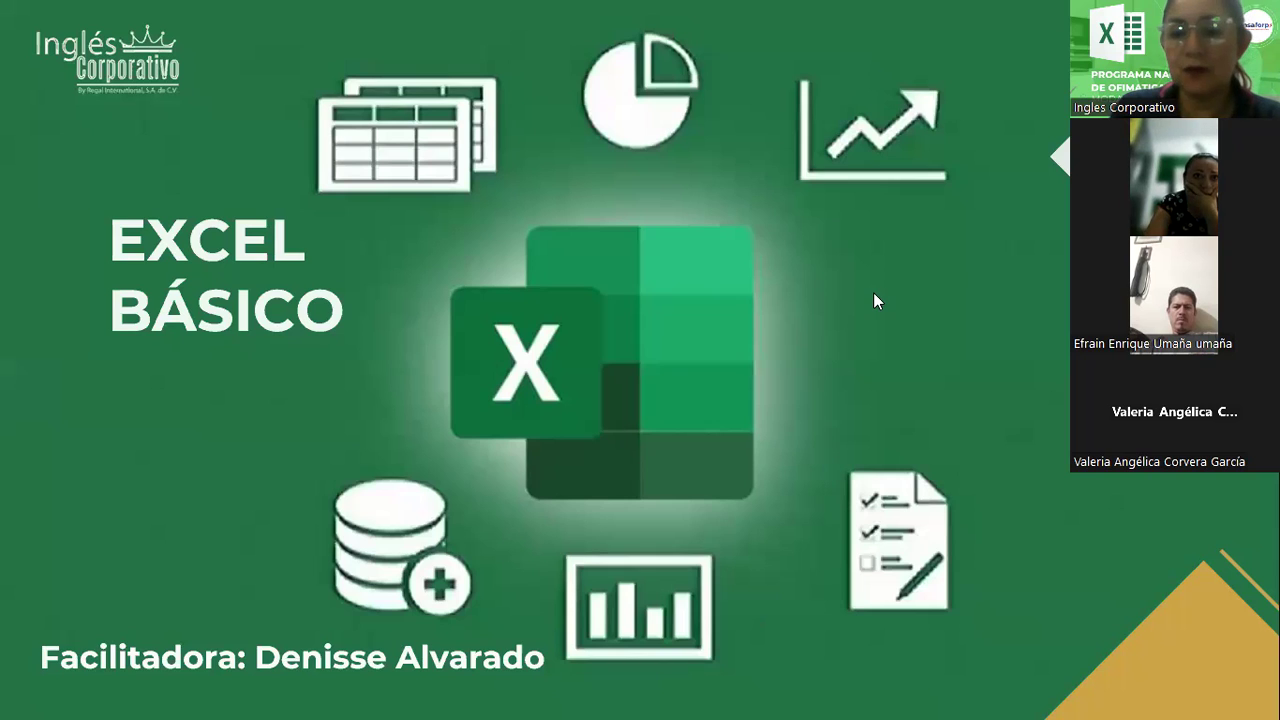
- Advance the slideshow past the title and Objetivo slides to the Excel chart-definition slide
{"action": "left_click", "coordinate": [874, 294]}
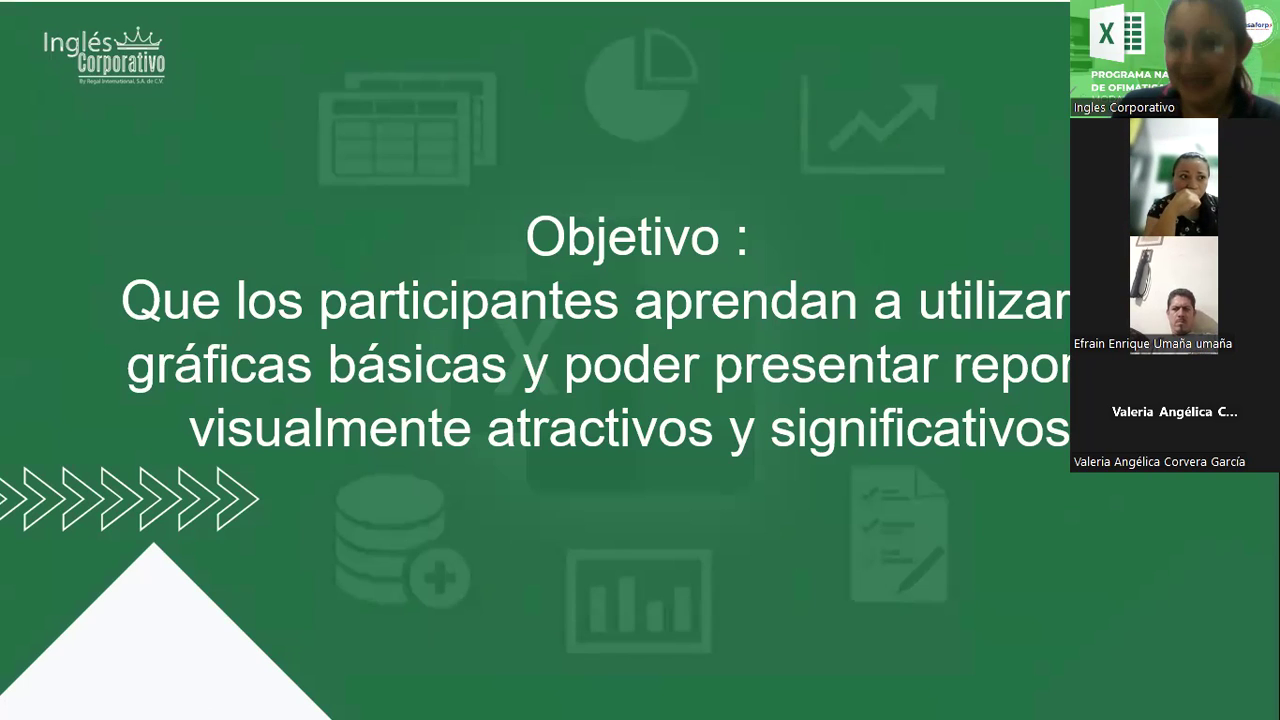
{"action": "left_click", "coordinate": [879, 167]}
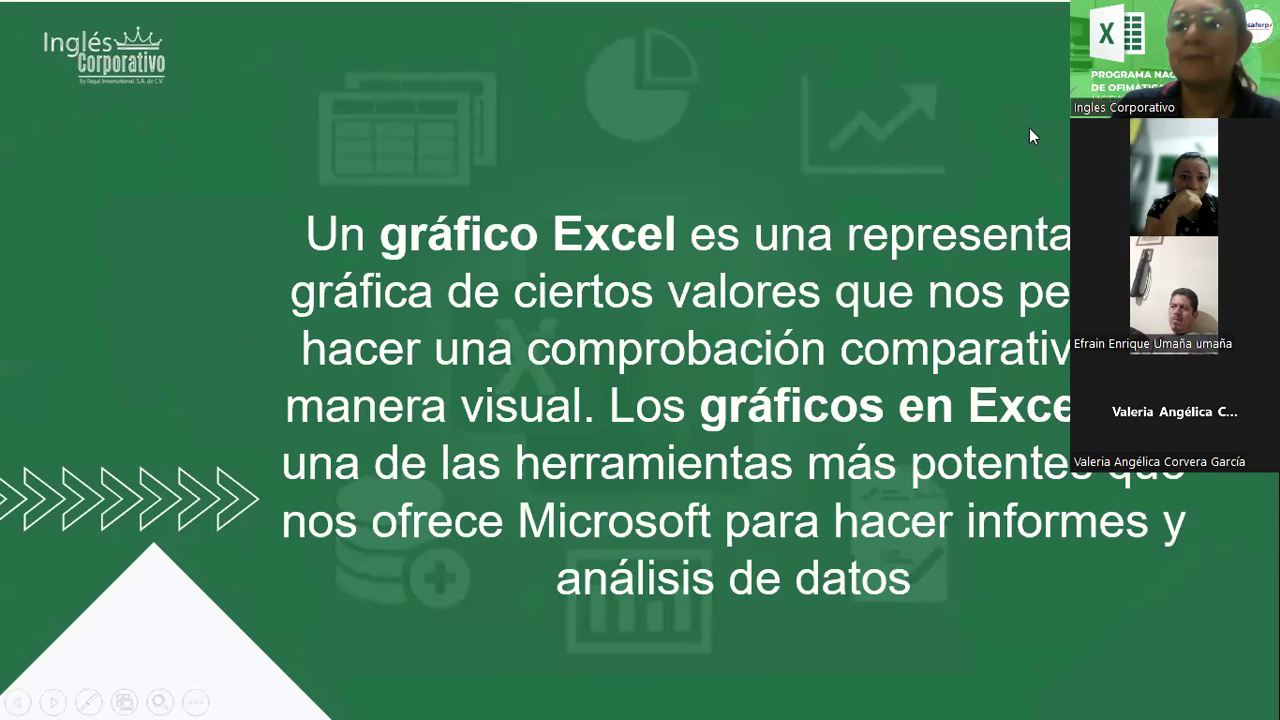
{"action": "left_click", "coordinate": [1117, 119]}
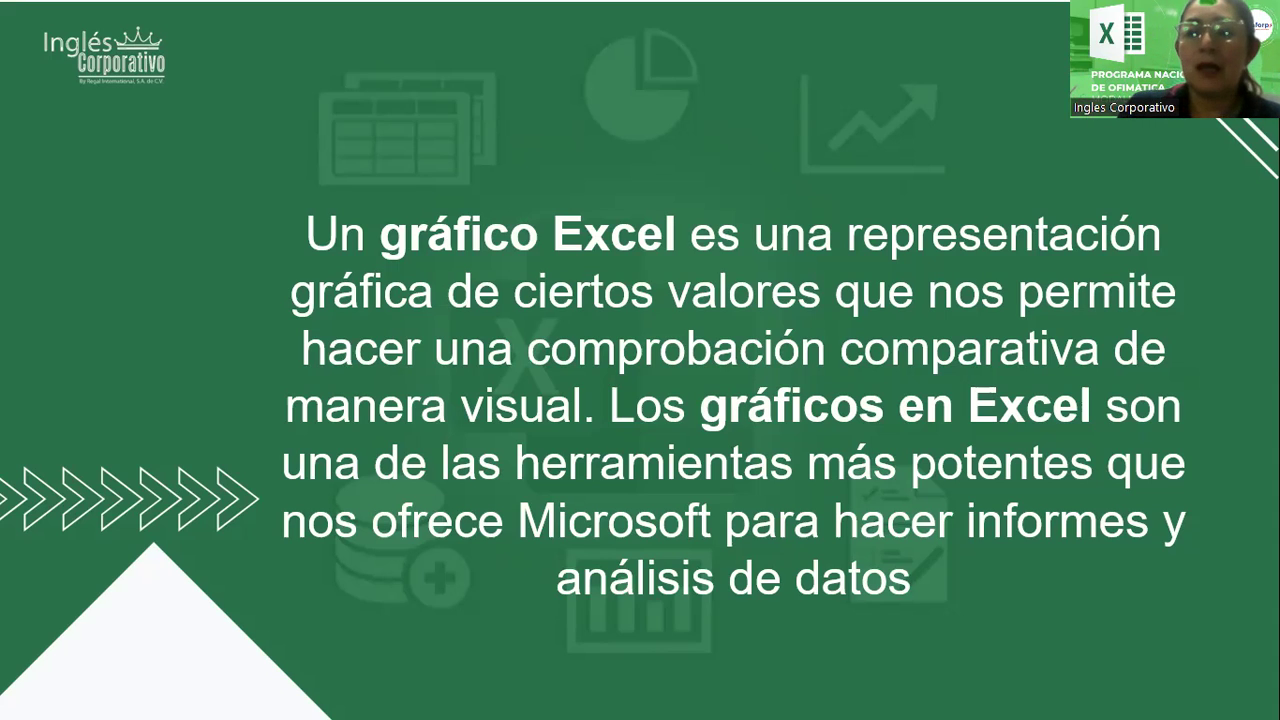
- Advance to the PERSONALIZAR GRÁFICOS slide about customising charts
{"action": "left_click", "coordinate": [564, 216]}
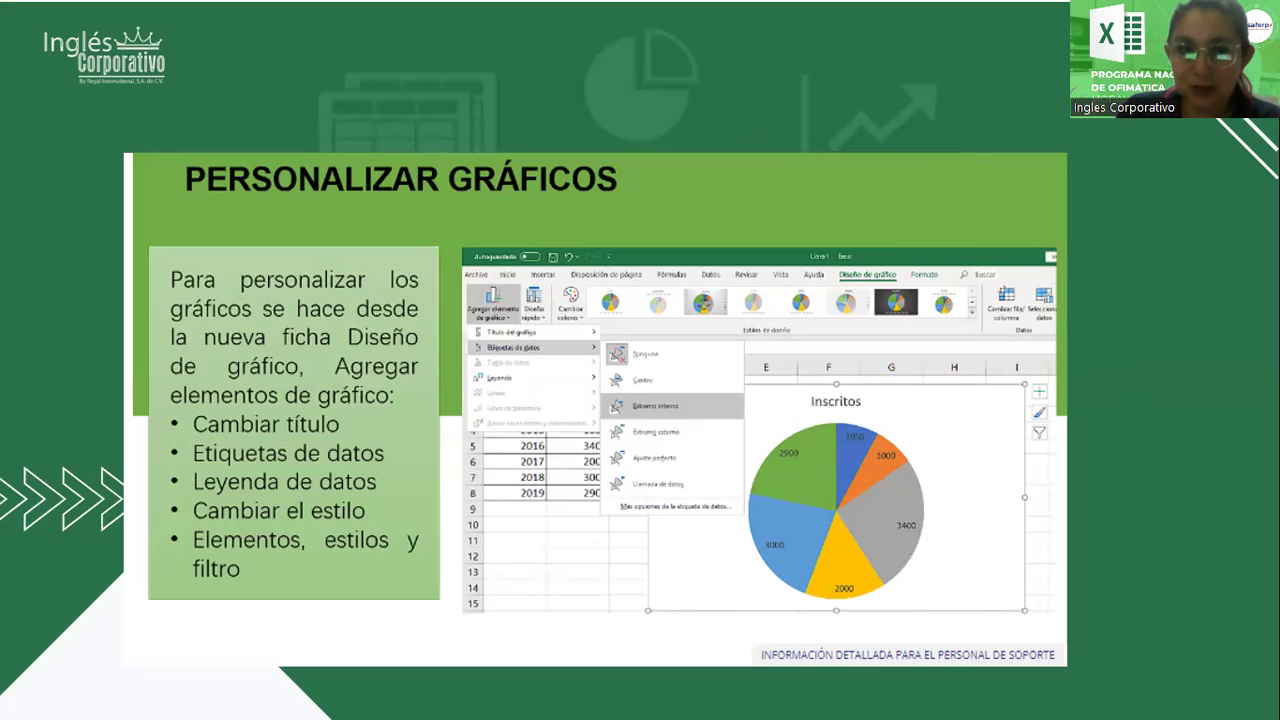
- End the slideshow to return to the Ejercicios de gráficos.xlsx workbook
{"action": "left_click", "coordinate": [283, 210]}
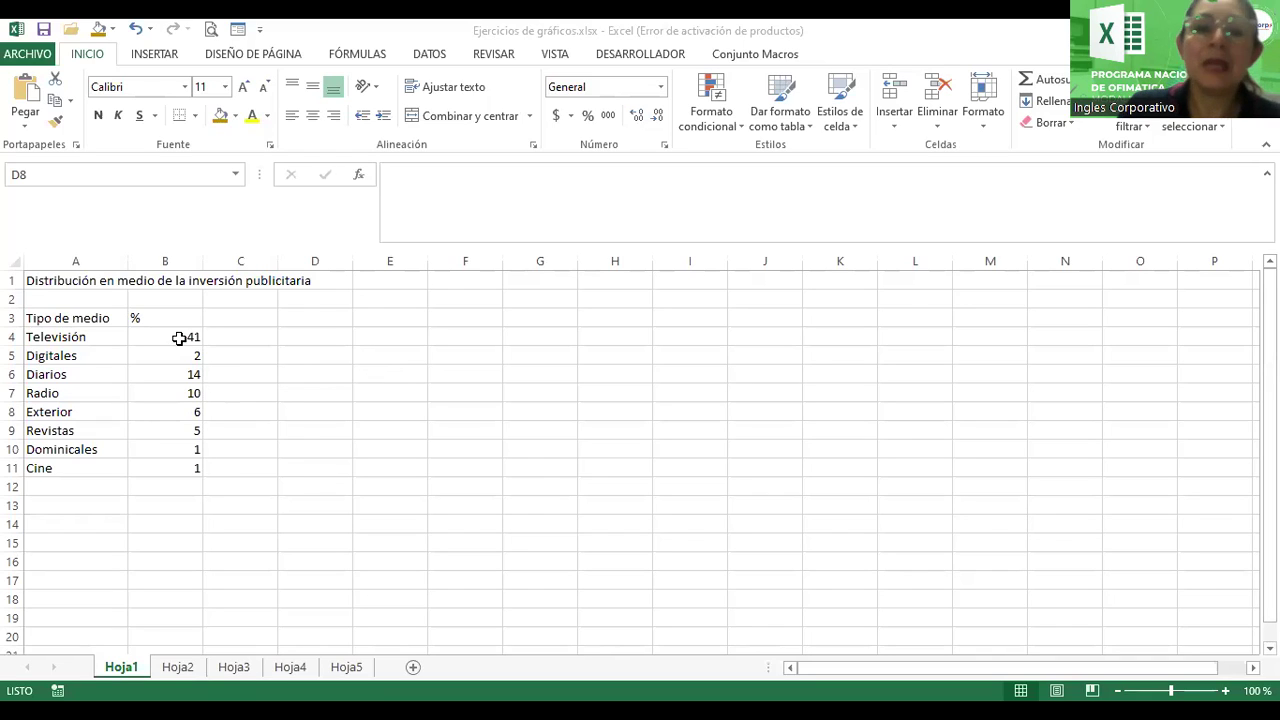
- Select the Tipo de medio and % table in A3:B11
{"action": "left_click", "coordinate": [177, 318]}
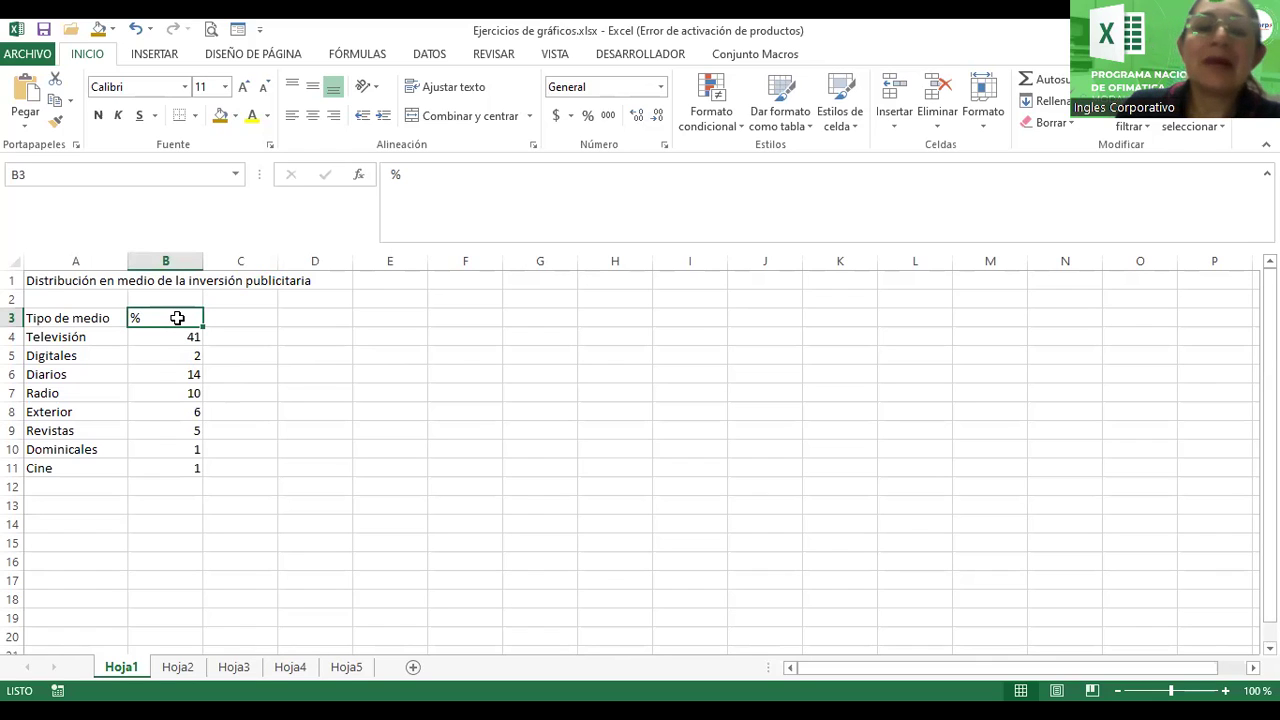
{"action": "mouse_move", "coordinate": [44, 318]}
{"action": "left_mouse_down"}
{"action": "mouse_move", "coordinate": [205, 456]}
{"action": "mouse_move", "coordinate": [188, 470]}
{"action": "left_mouse_up"}
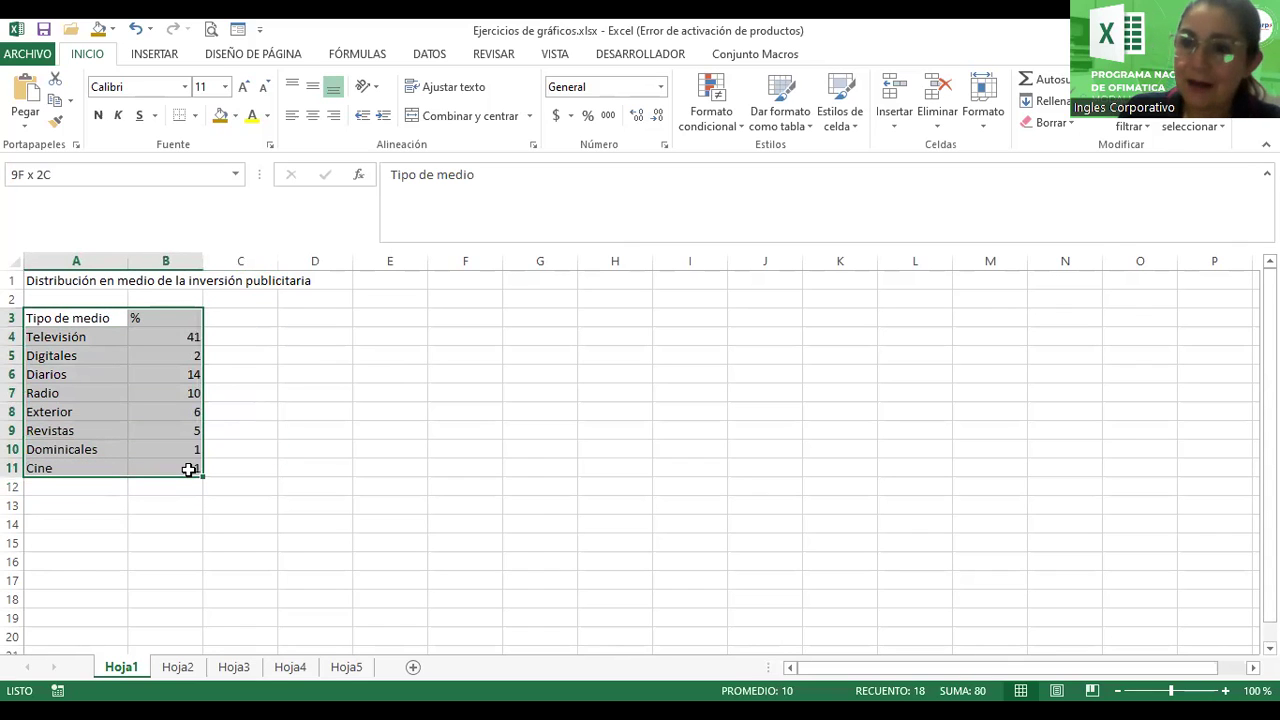
{"action": "left_click_drag", "start_coordinate": [188, 470], "coordinate": [188, 470]}
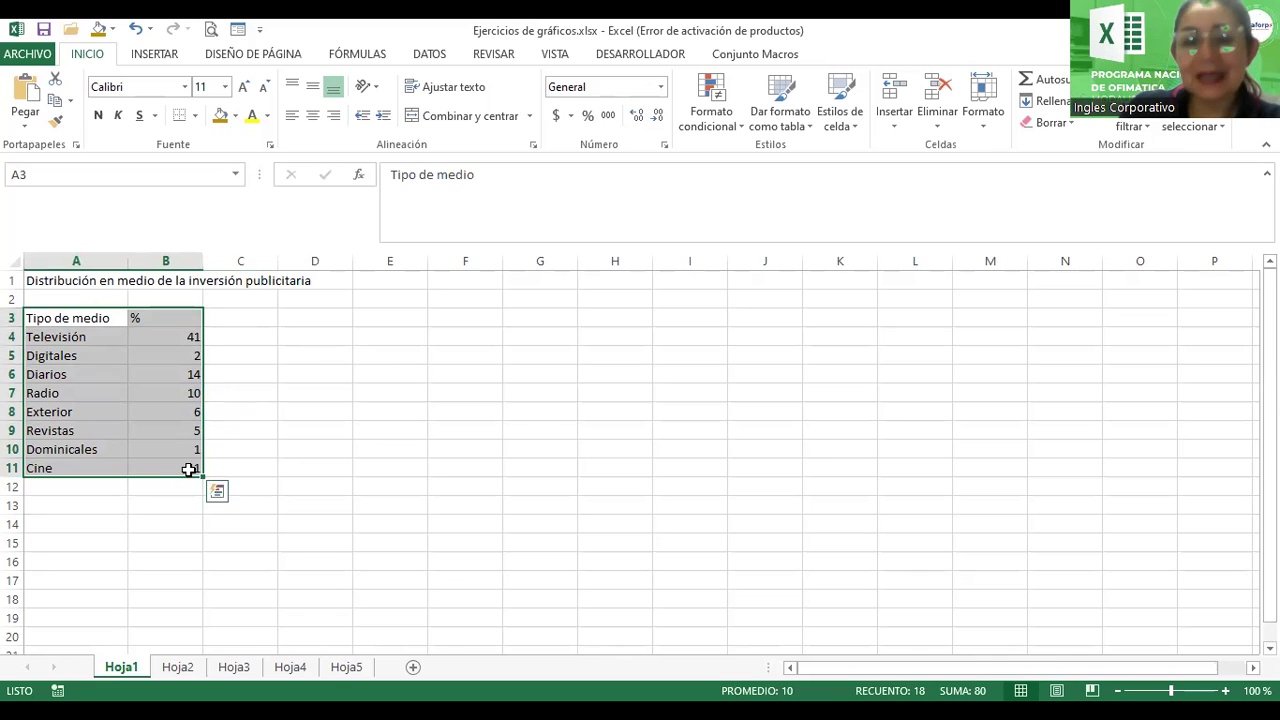
- Zoom the sheet in to 140% and bring up the Insertar chart options
{"action": "left_click", "coordinate": [1225, 690]}
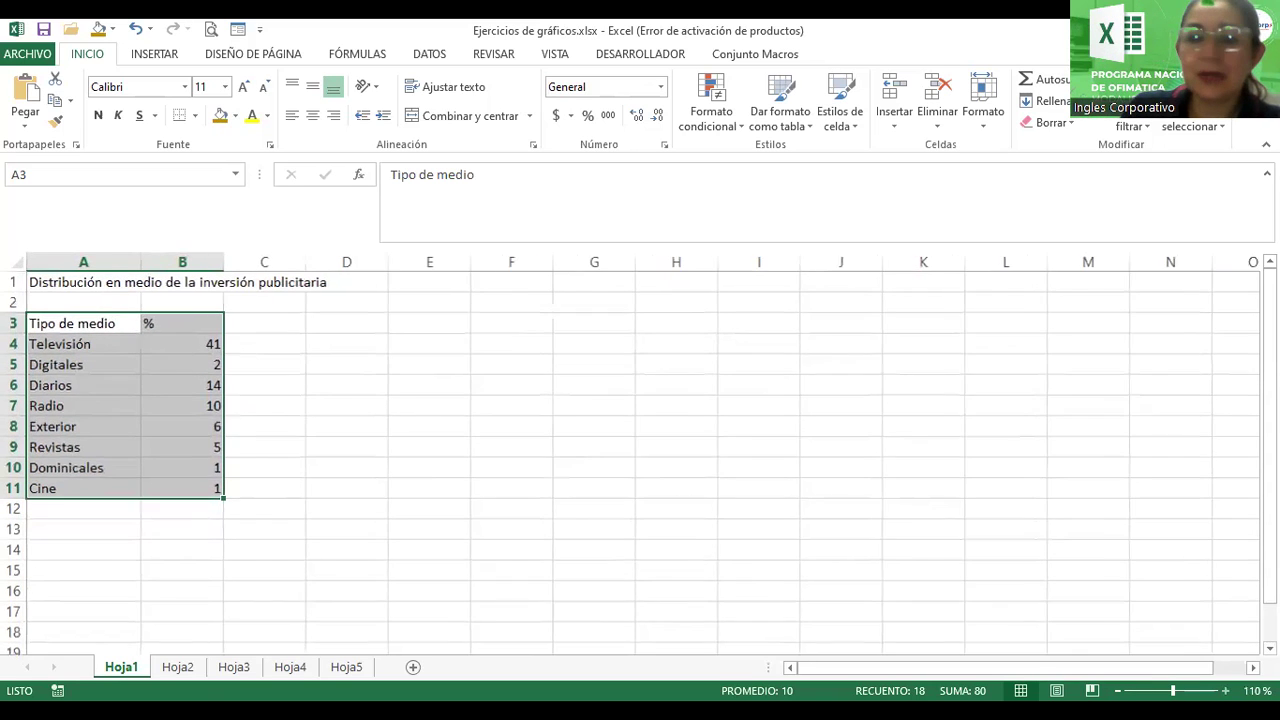
{"action": "left_click", "coordinate": [1225, 690]}
{"action": "left_click", "coordinate": [1225, 690]}
{"action": "left_click", "coordinate": [1225, 690]}
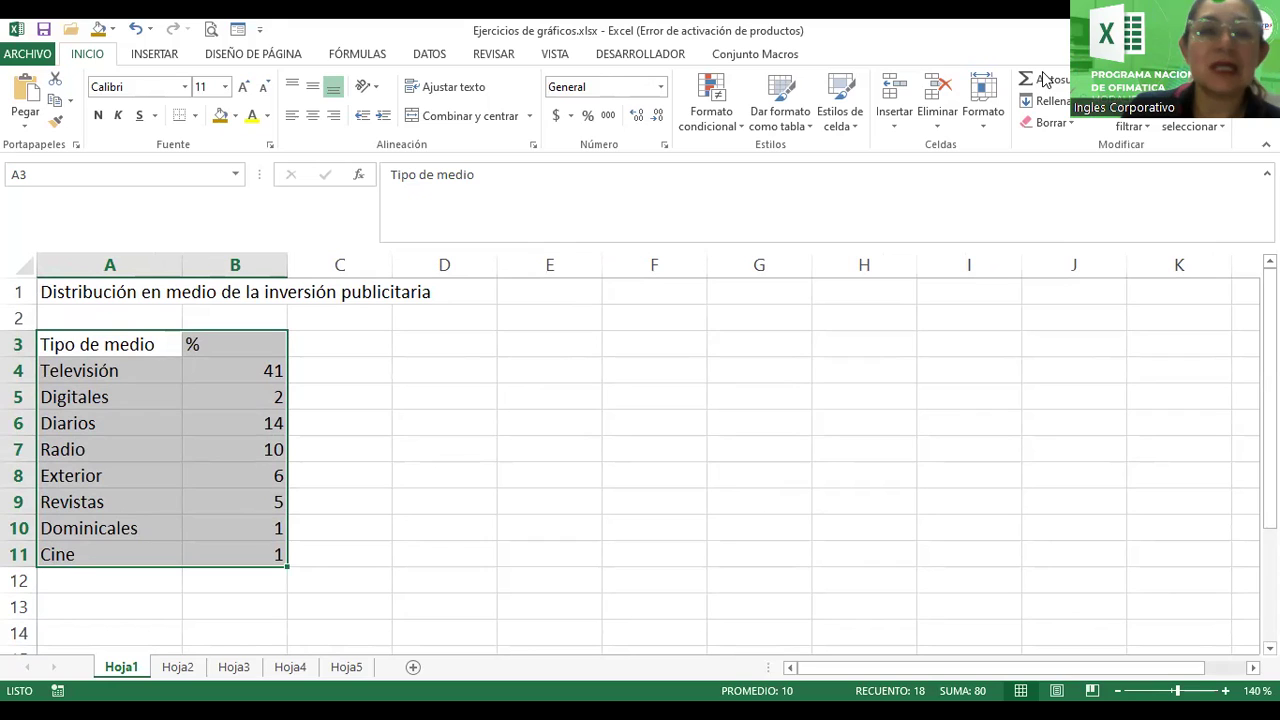
{"action": "left_click", "coordinate": [155, 56]}
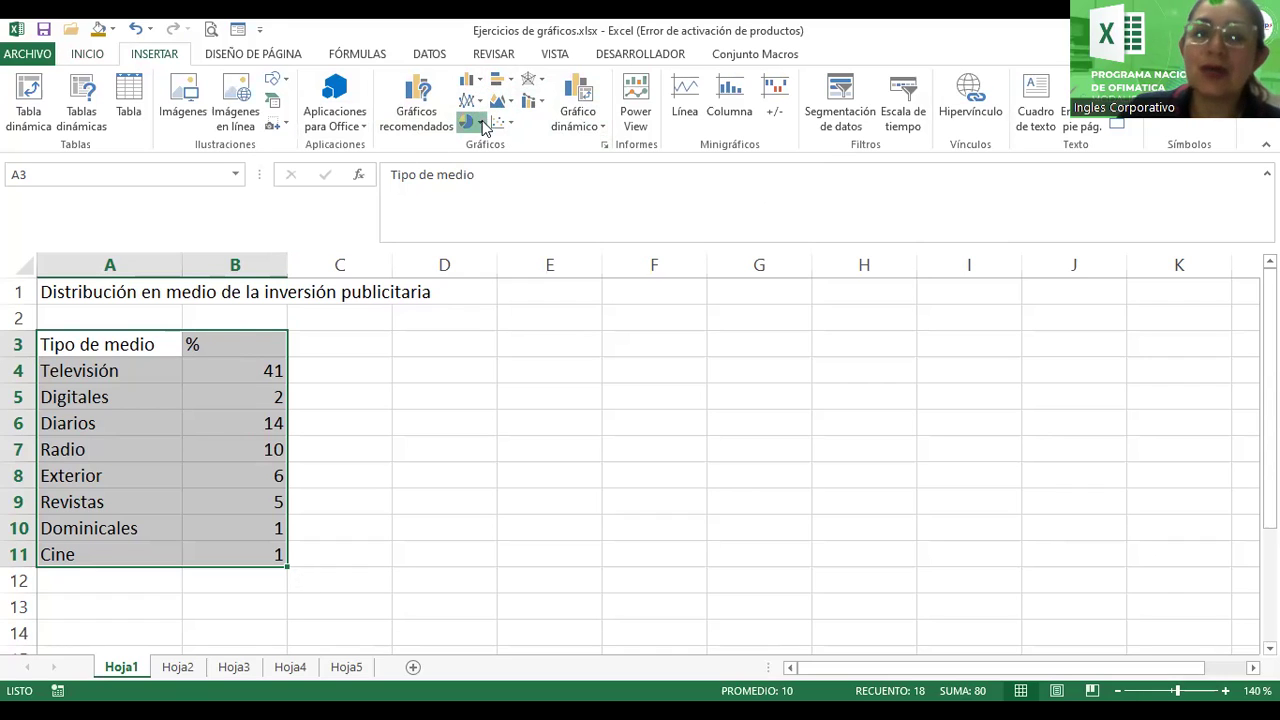
- Insert a Gráfico circular 3D of the A3:B11 percentages, then zoom out slightly
{"action": "left_click", "coordinate": [482, 124]}
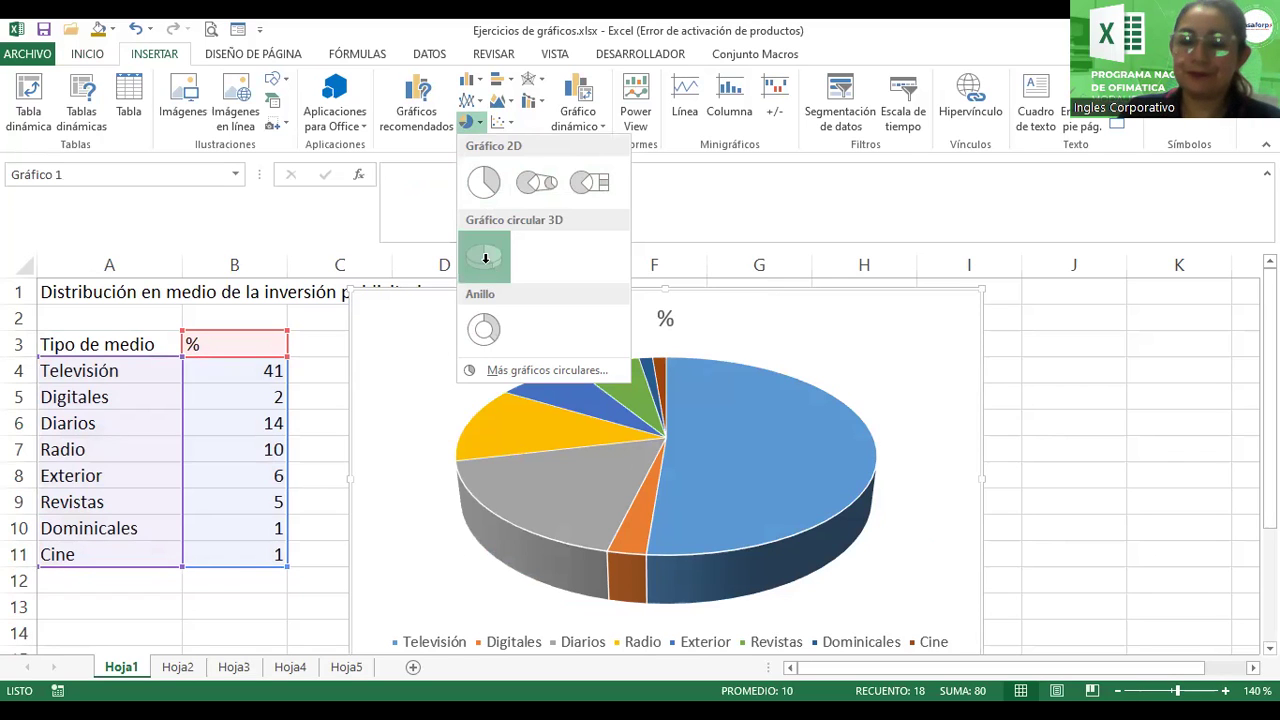
{"action": "left_click", "coordinate": [486, 264]}
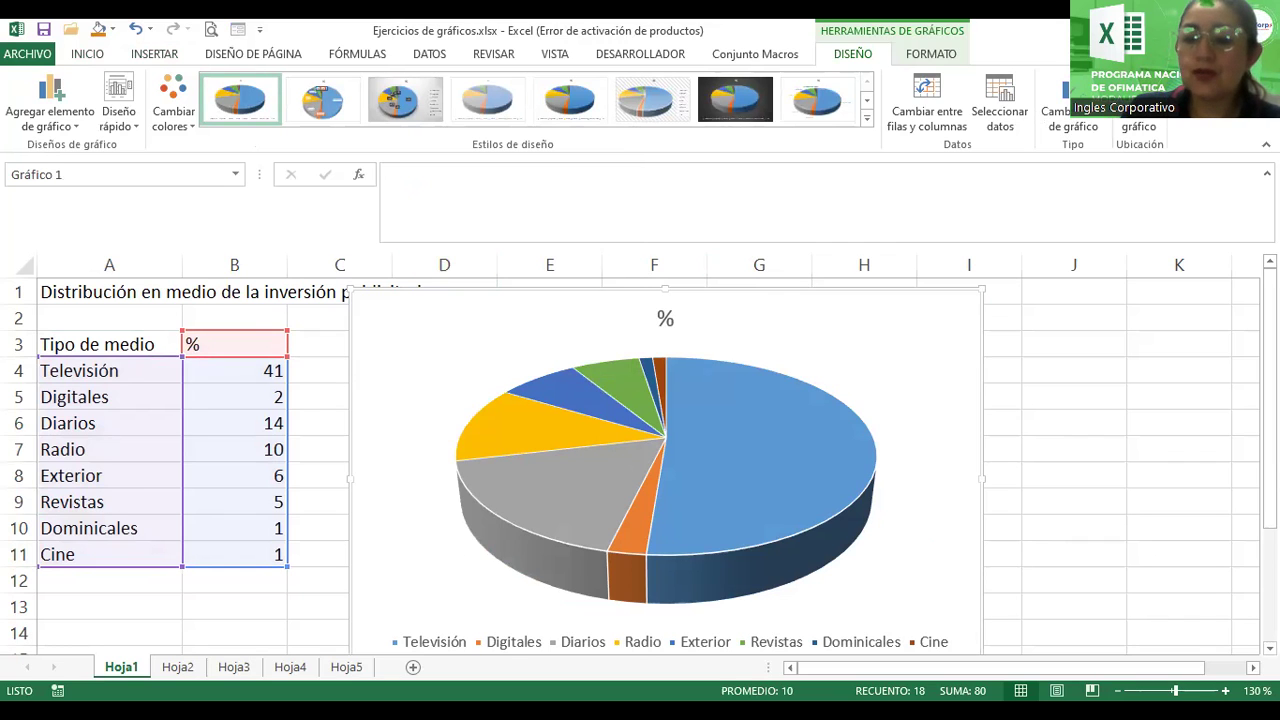
{"action": "left_click", "coordinate": [1117, 690]}
- Nudge the pie chart down and right, then highlight its '%' title text
{"action": "left_click", "coordinate": [1117, 690]}
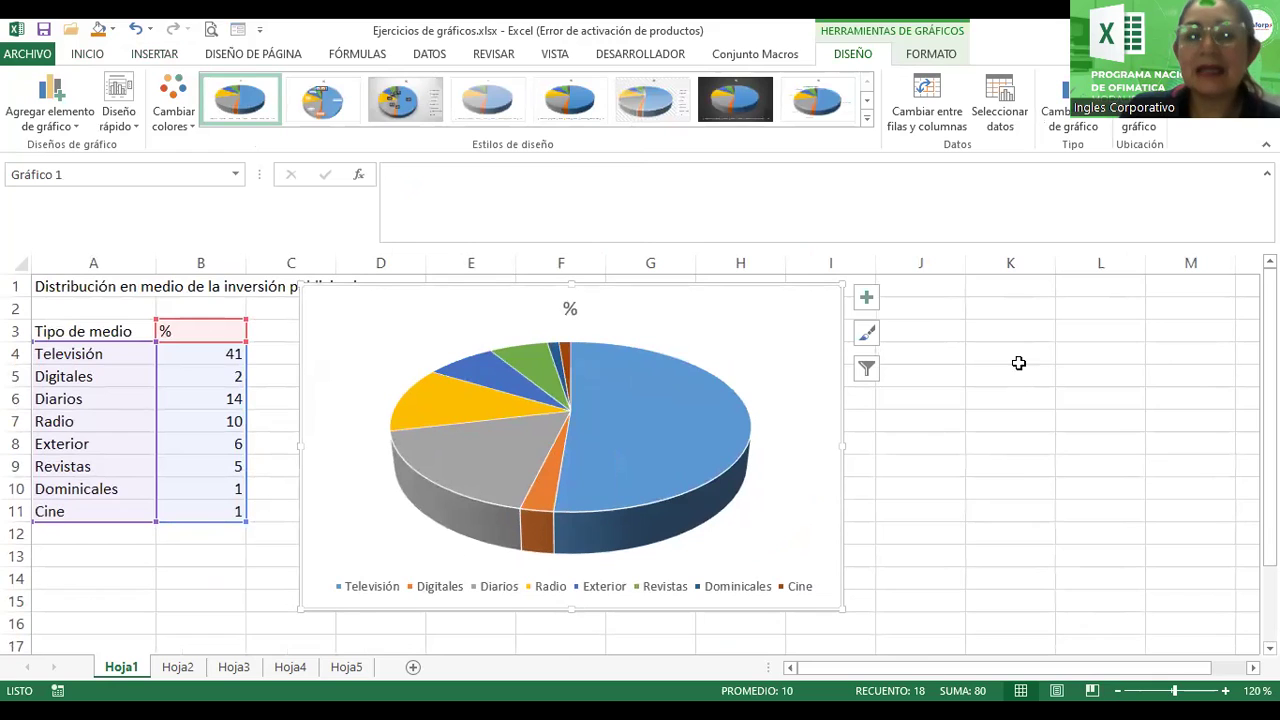
{"action": "mouse_move", "coordinate": [780, 317]}
{"action": "left_mouse_down"}
{"action": "mouse_move", "coordinate": [799, 355]}
{"action": "mouse_move", "coordinate": [800, 343]}
{"action": "left_mouse_up"}
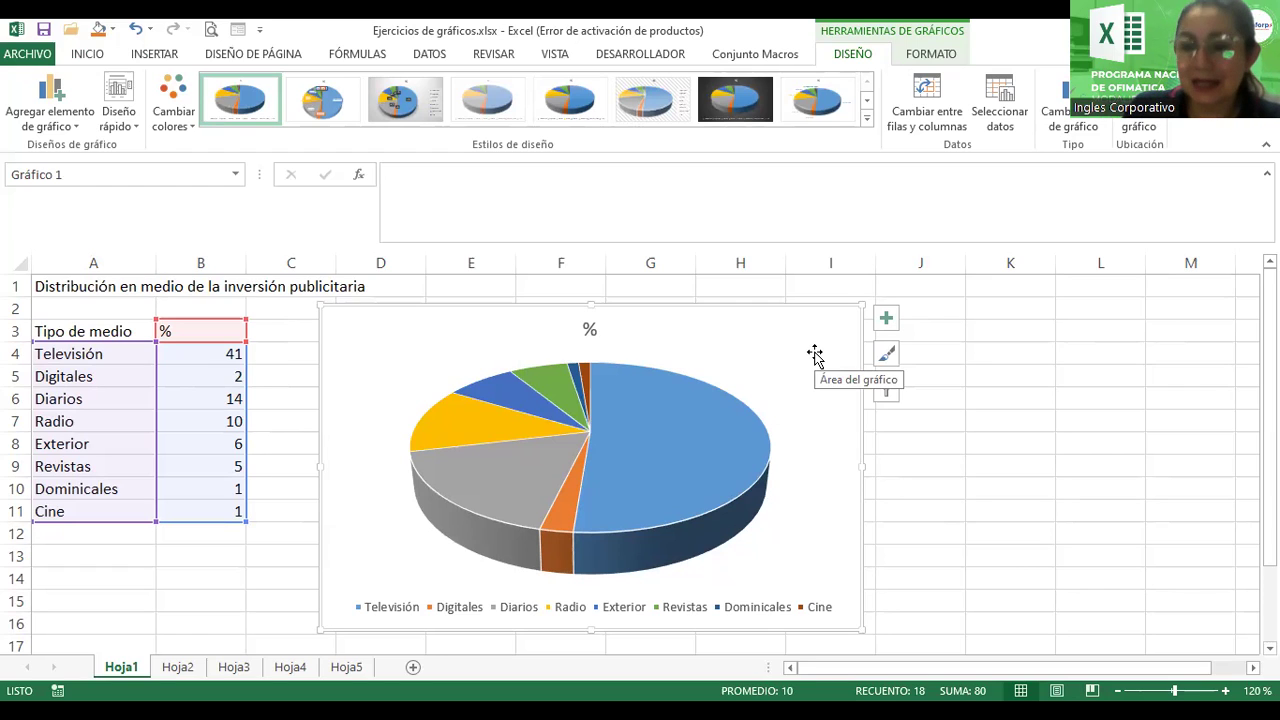
{"action": "left_click", "coordinate": [590, 328]}
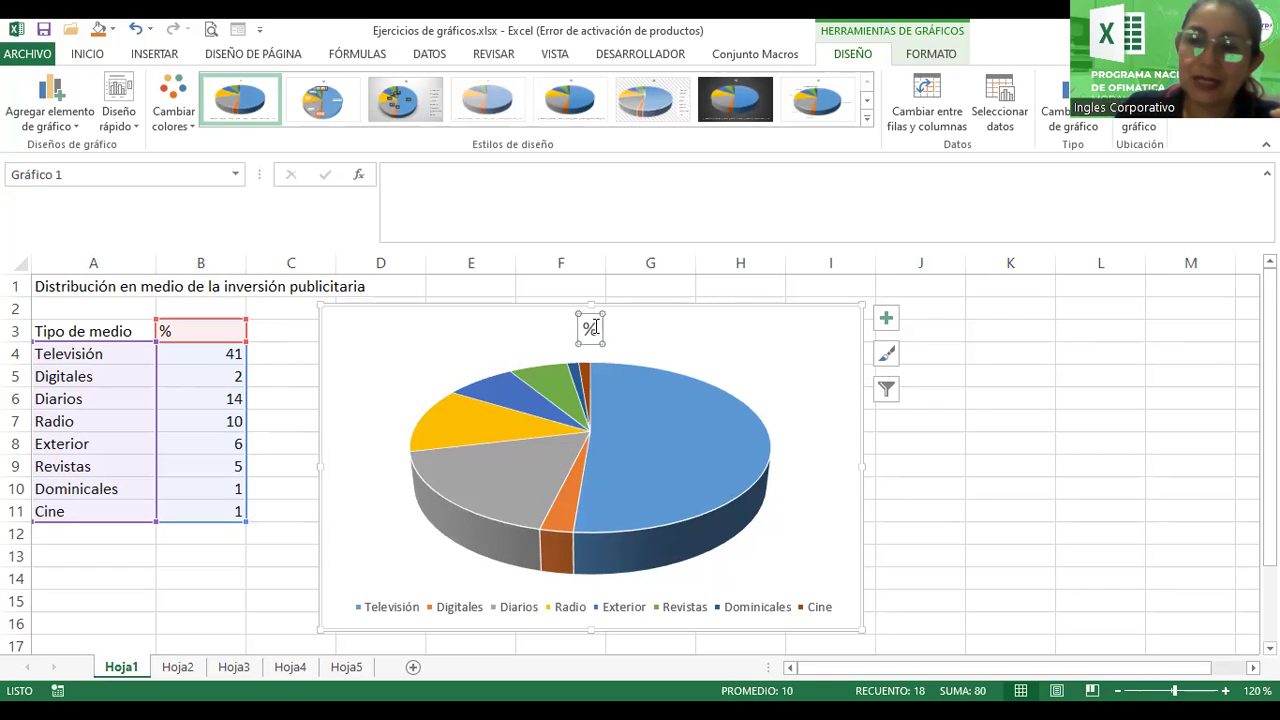
{"action": "left_click_drag", "start_coordinate": [594, 327], "coordinate": [579, 327]}
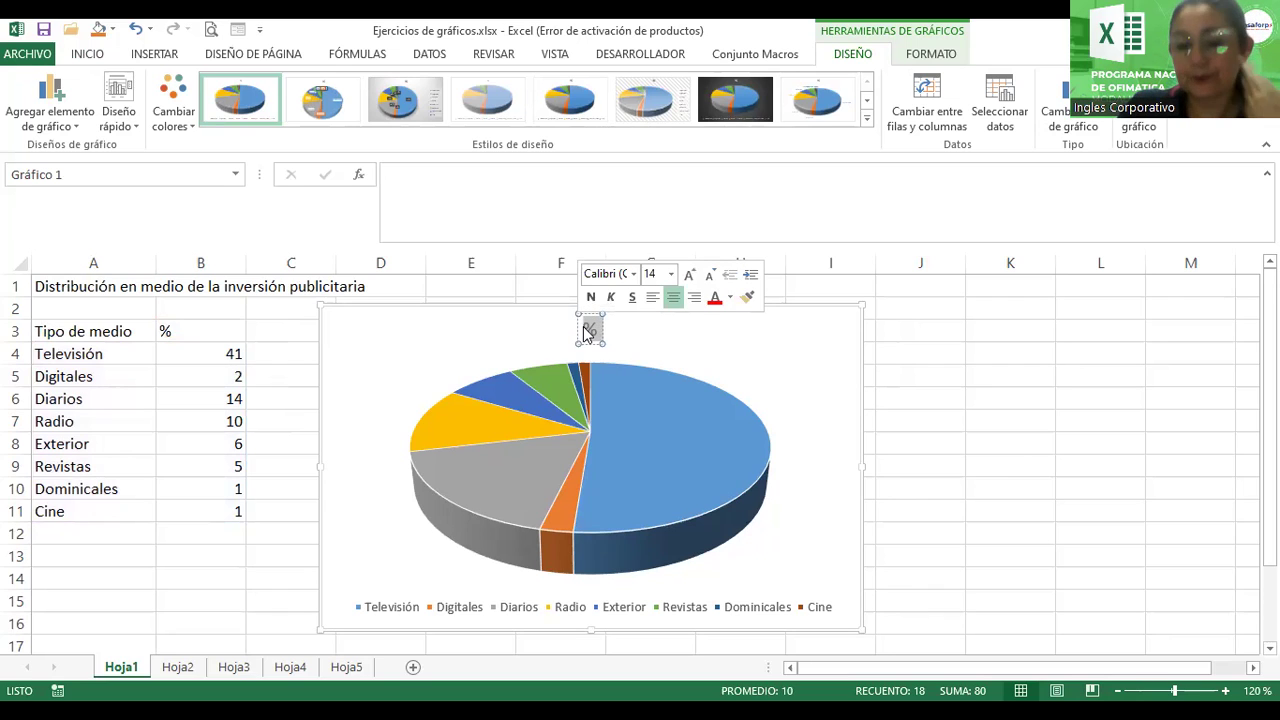
- Retype the chart title as 'Gráfico con porcentajes de los Medios de Comunicación'
{"action": "type", "text": "Gráfico"}
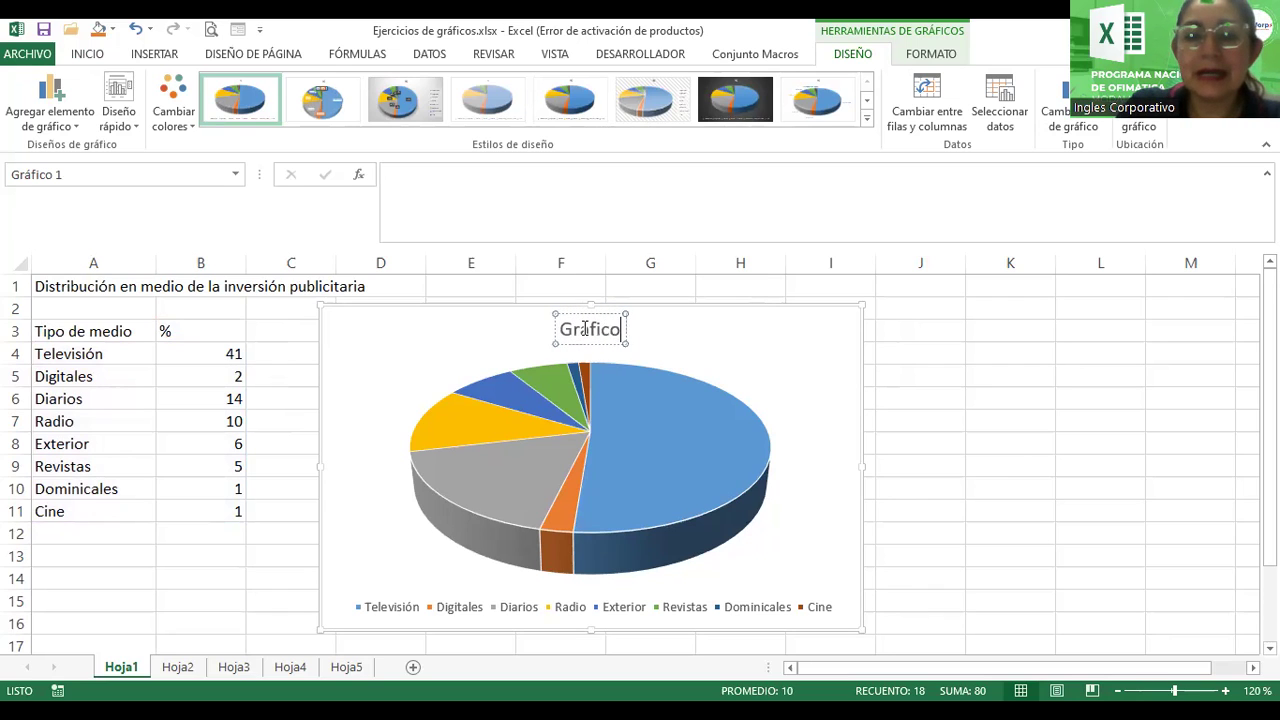
{"action": "scroll", "coordinate": [585, 329], "scroll_direction": "up", "scroll_amount": 1, "text": "ctrl"}
{"action": "type", "text": "d"}
{"action": "key", "text": "BackSpace"}
{"action": "key", "text": "BackSpace"}
{"action": "type", "text": "con los"}
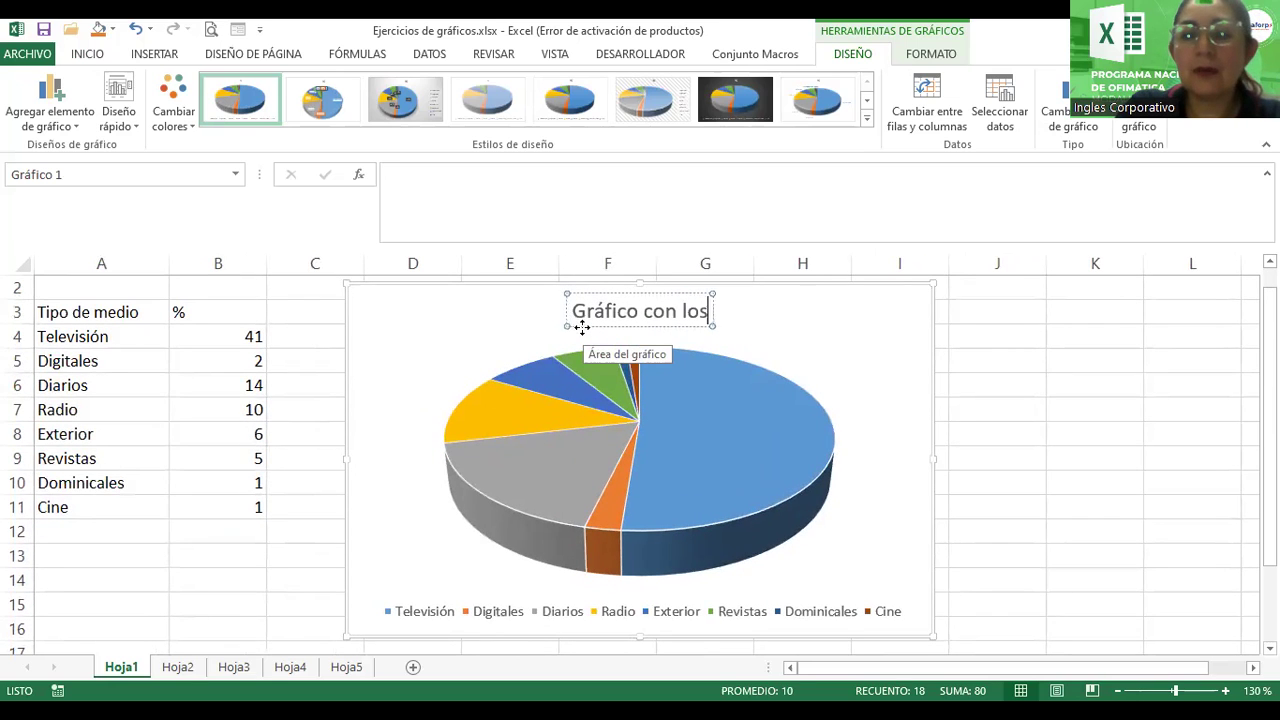
{"action": "key", "text": "BackSpace"}
{"action": "key", "text": "BackSpace"}
{"action": "key", "text": "BackSpace"}
{"action": "type", "text": "porcentajes de los medios de coum"}
{"action": "key", "text": "BackSpace"}
{"action": "key", "text": "BackSpace"}
{"action": "key", "text": "BackSpace"}
{"action": "key", "text": "BackSpace"}
{"action": "key", "text": "BackSpace"}
{"action": "key", "text": "BackSpace"}
{"action": "key", "text": "BackSpace"}
{"action": "key", "text": "BackSpace"}
{"action": "key", "text": "BackSpace"}
{"action": "key", "text": "BackSpace"}
{"action": "type", "text": "Medios de Comunicac"}
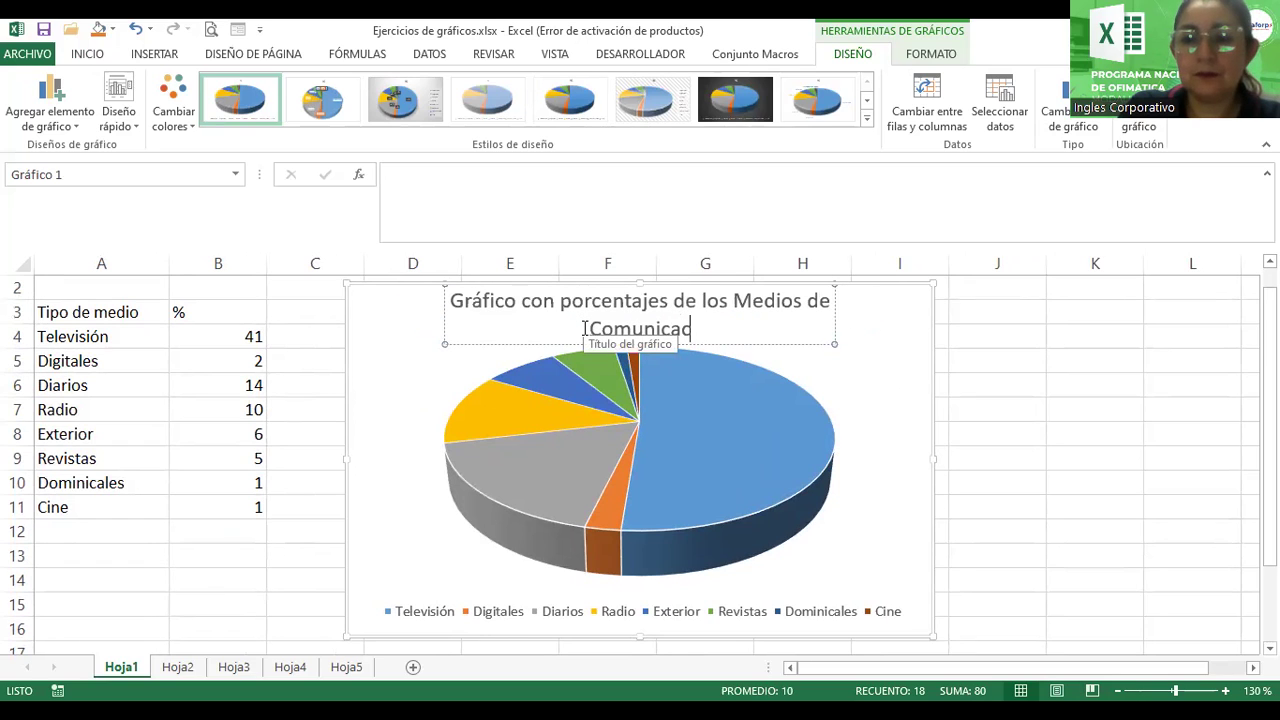
{"action": "type", "text": "ión"}
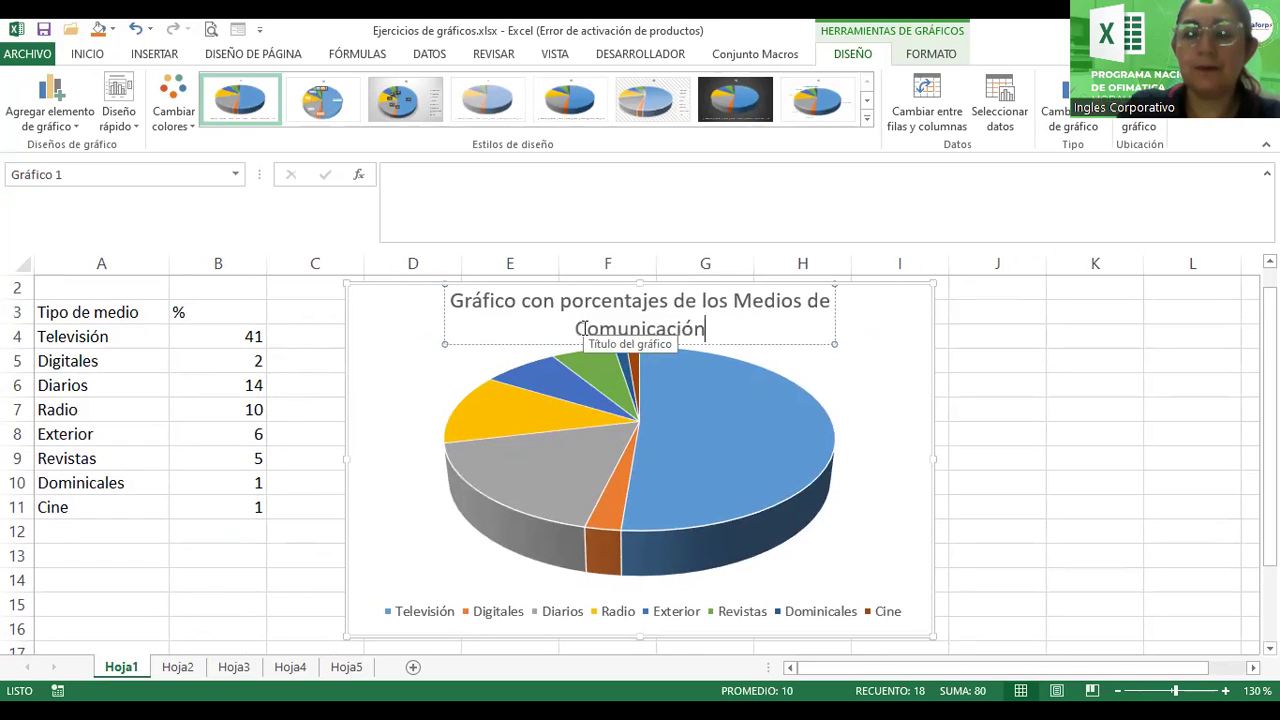
{"action": "left_click", "coordinate": [1006, 390]}
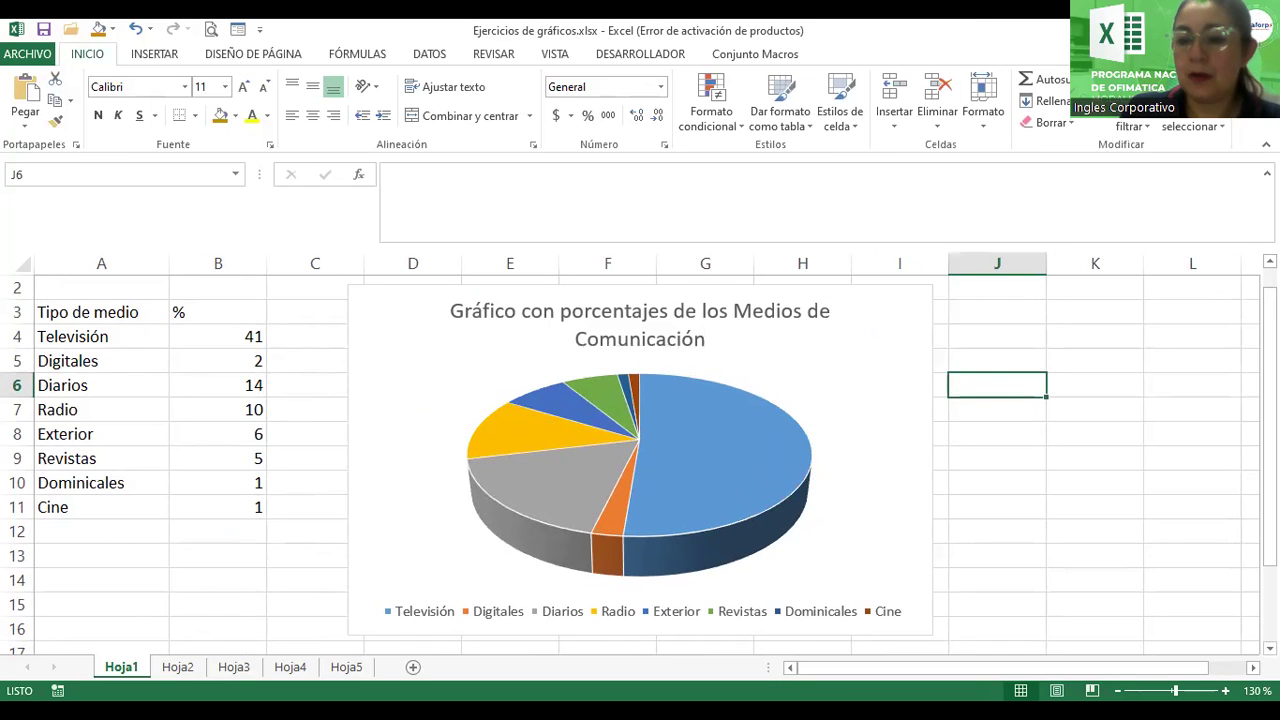
- Zoom the sheet out to 110% and select the Digitales value in B5
{"action": "left_click", "coordinate": [1117, 691]}
{"action": "left_click", "coordinate": [1117, 691]}
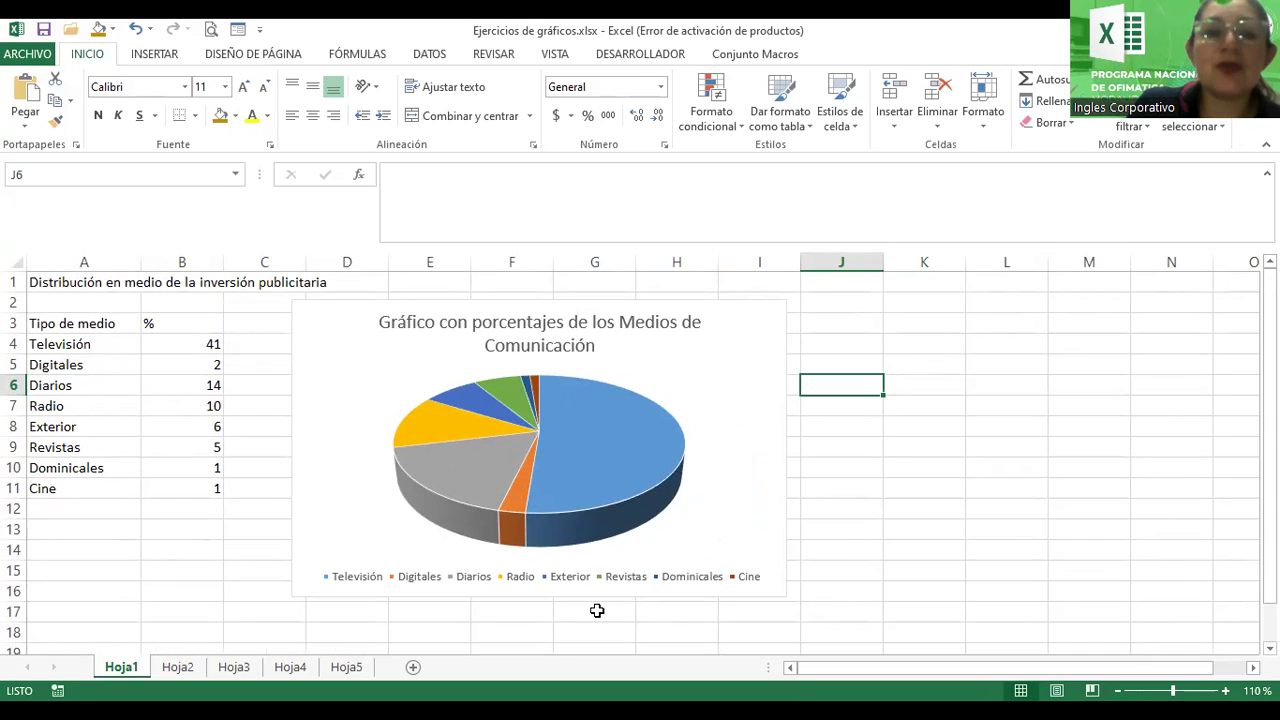
{"action": "left_click", "coordinate": [162, 364]}
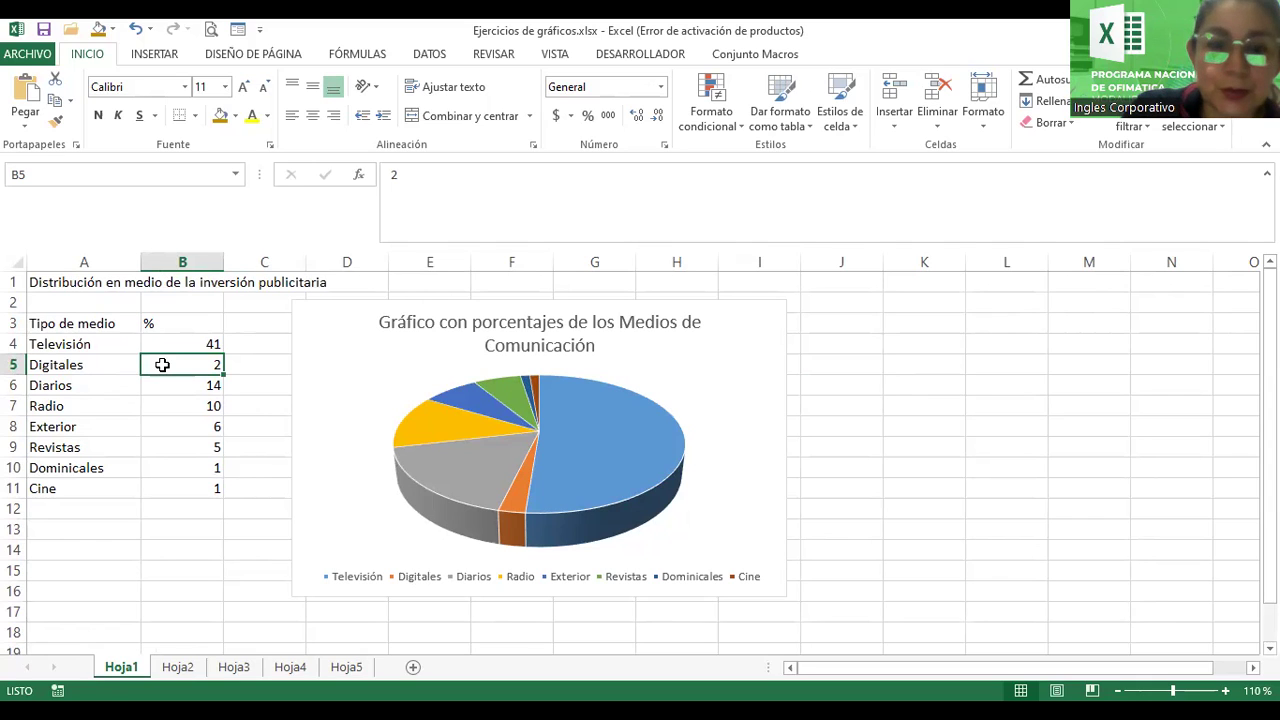
- Try 8 as the Digitales value in B5, then restore it to 2
{"action": "type", "text": "8"}
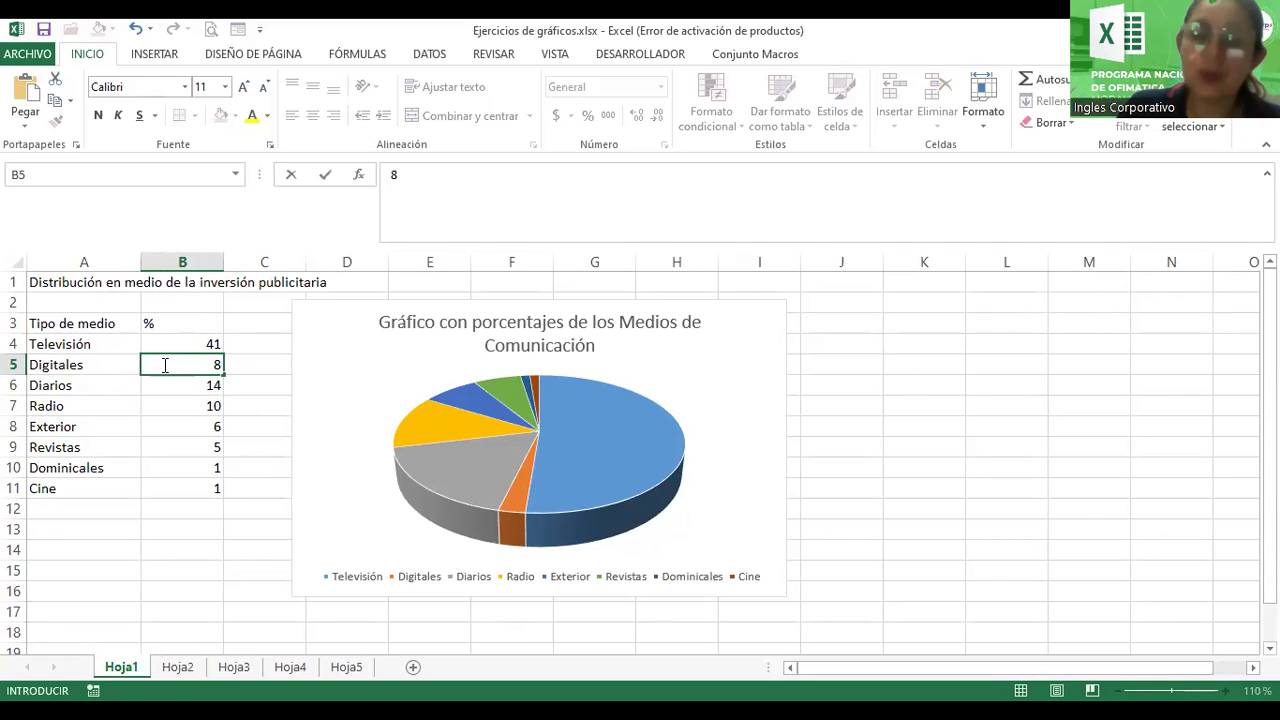
{"action": "key", "text": "Return"}
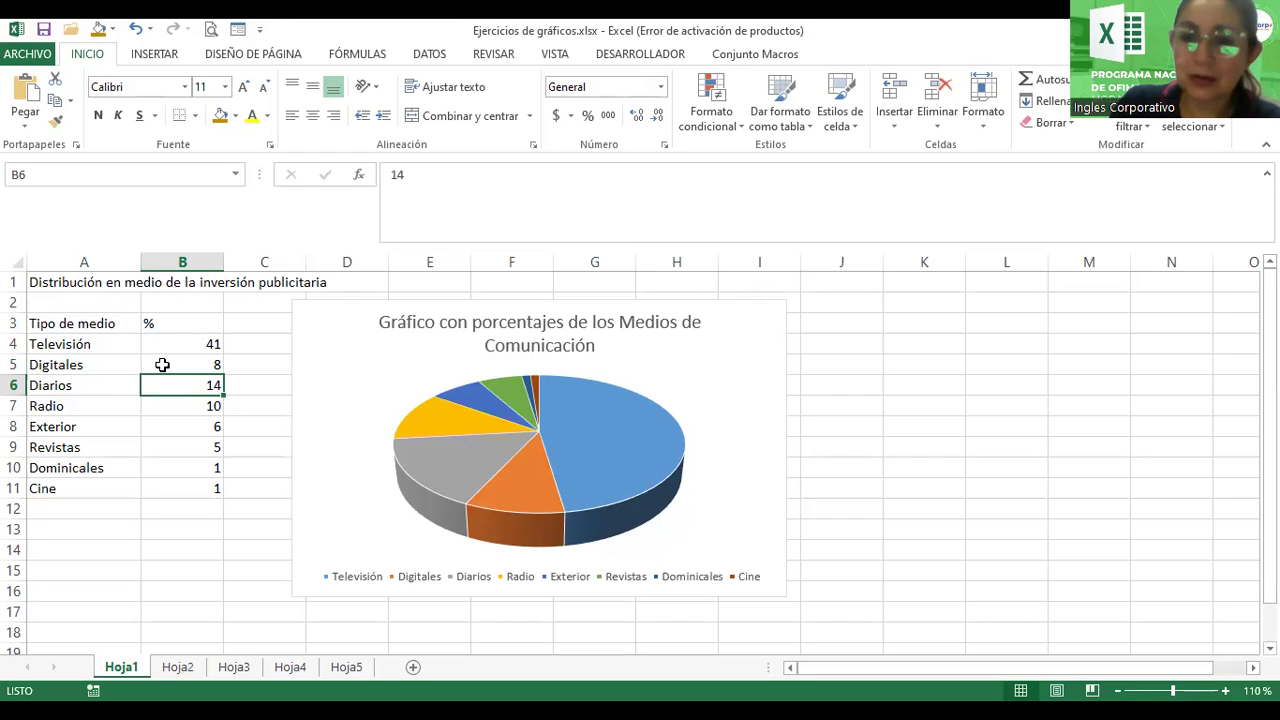
{"action": "left_click", "coordinate": [158, 361]}
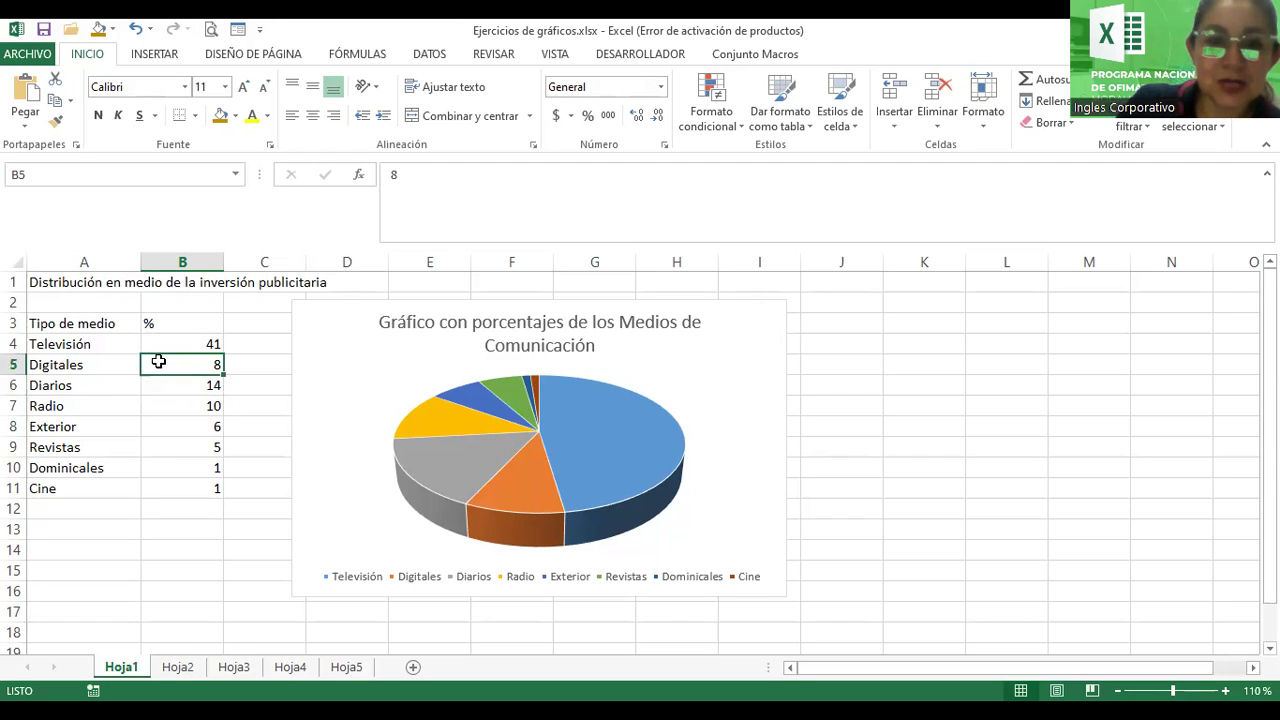
{"action": "type", "text": "2"}
{"action": "key", "text": "Return"}
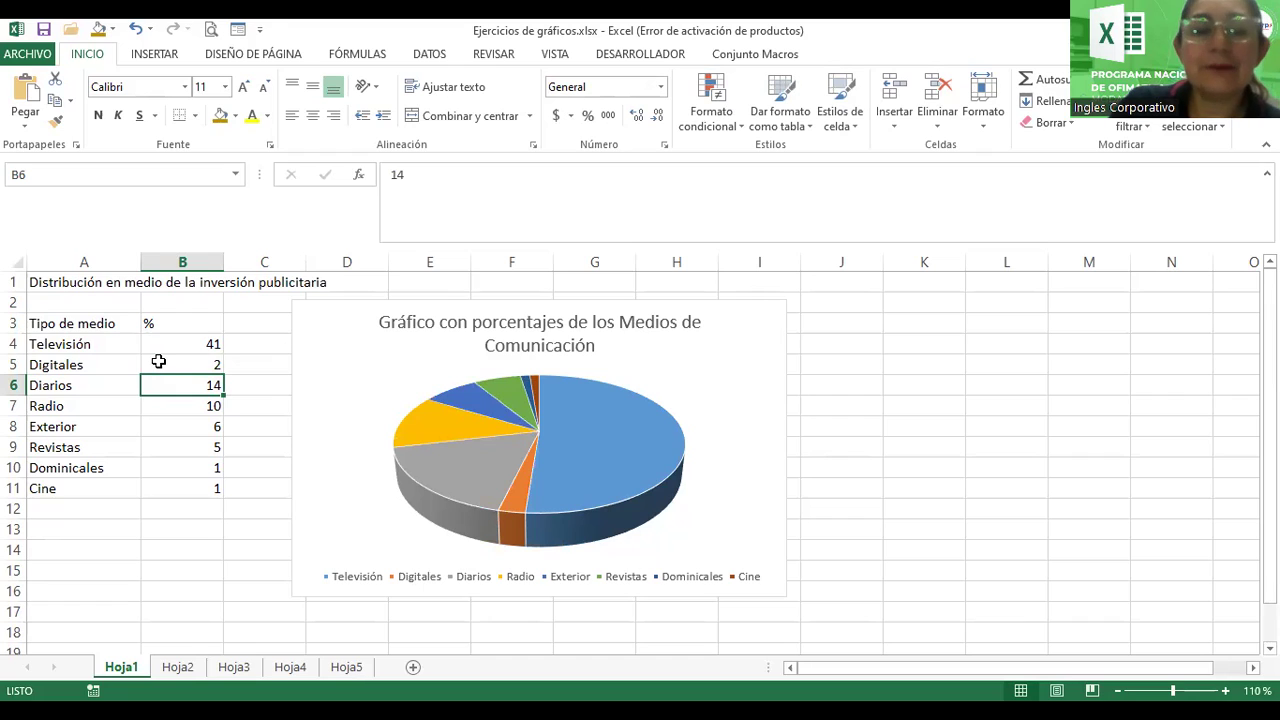
{"action": "left_click", "coordinate": [158, 361]}
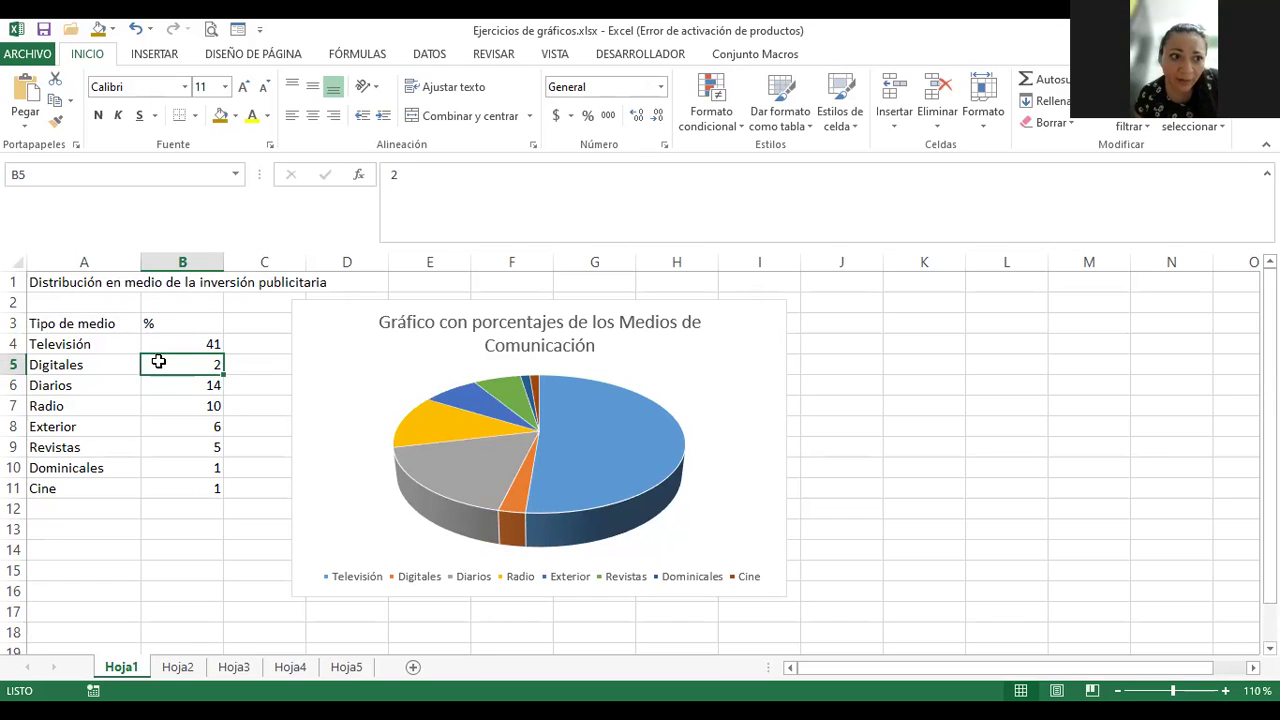
{"action": "left_click", "coordinate": [543, 336]}
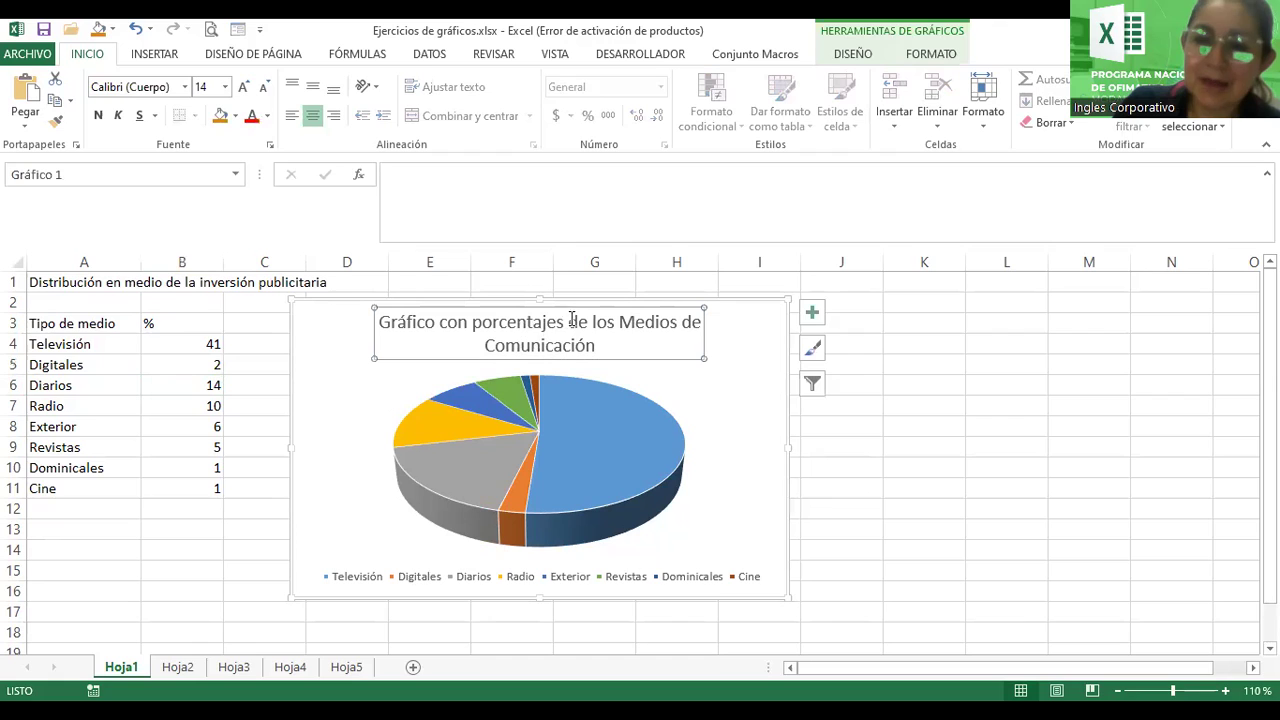
{"action": "left_click", "coordinate": [547, 332]}
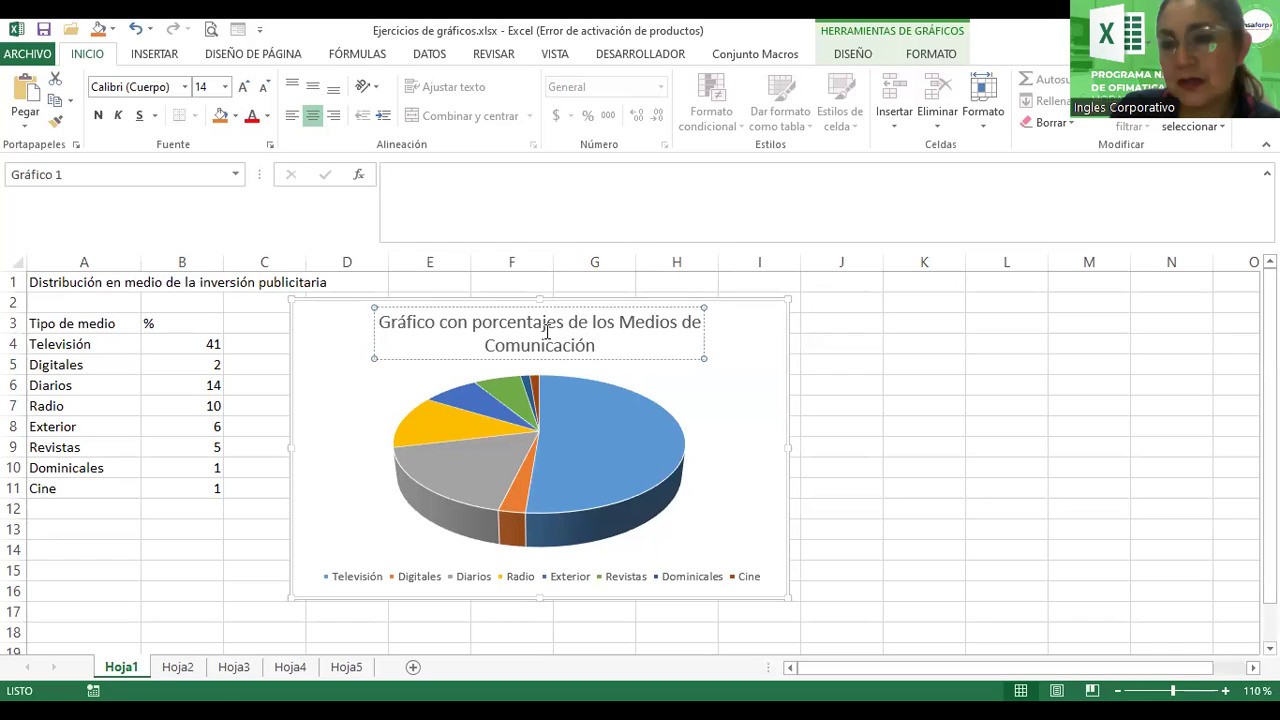
- Set the Digitales value in B5 to 10 so its slice grows, then select the chart
{"action": "left_click", "coordinate": [155, 365]}
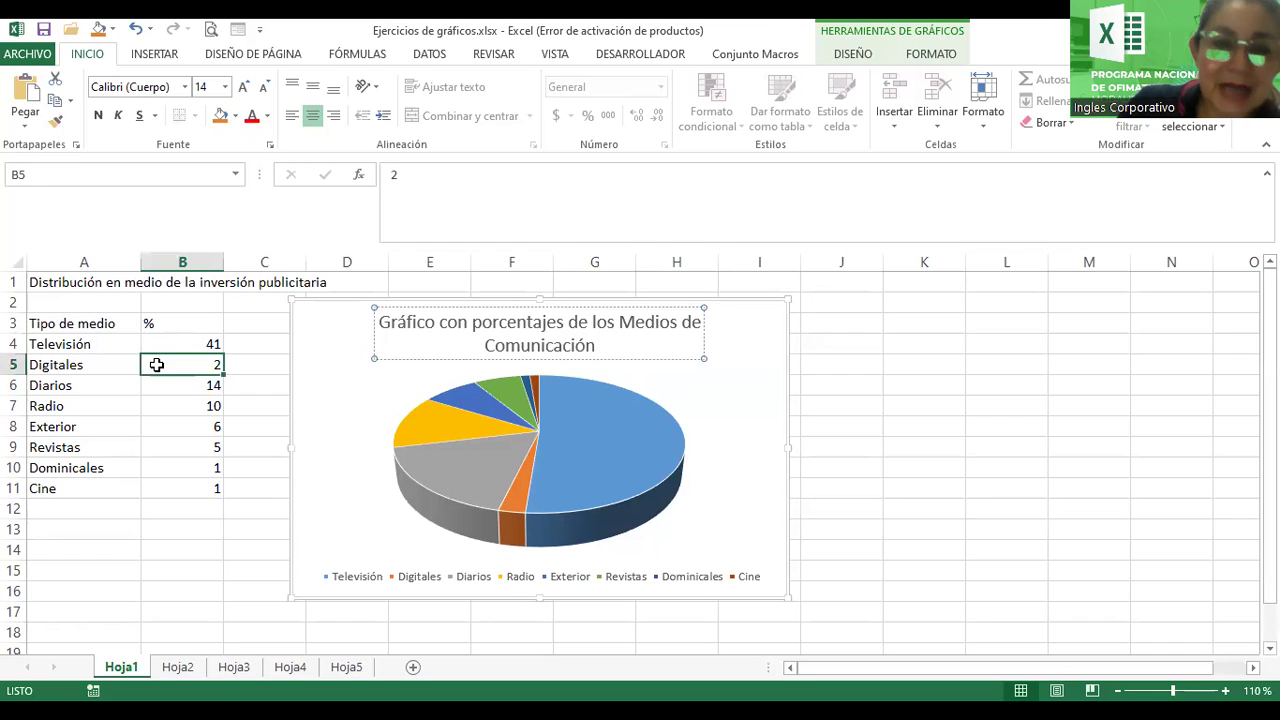
{"action": "type", "text": "10"}
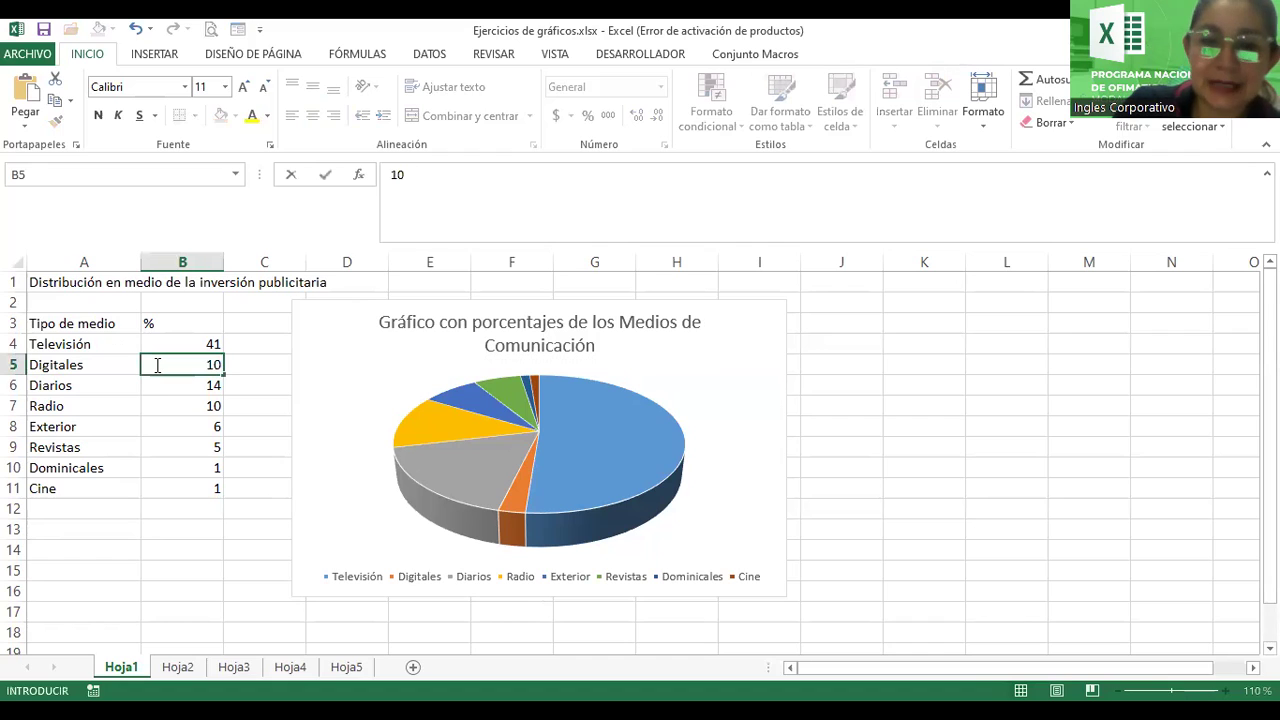
{"action": "key", "text": "Return"}
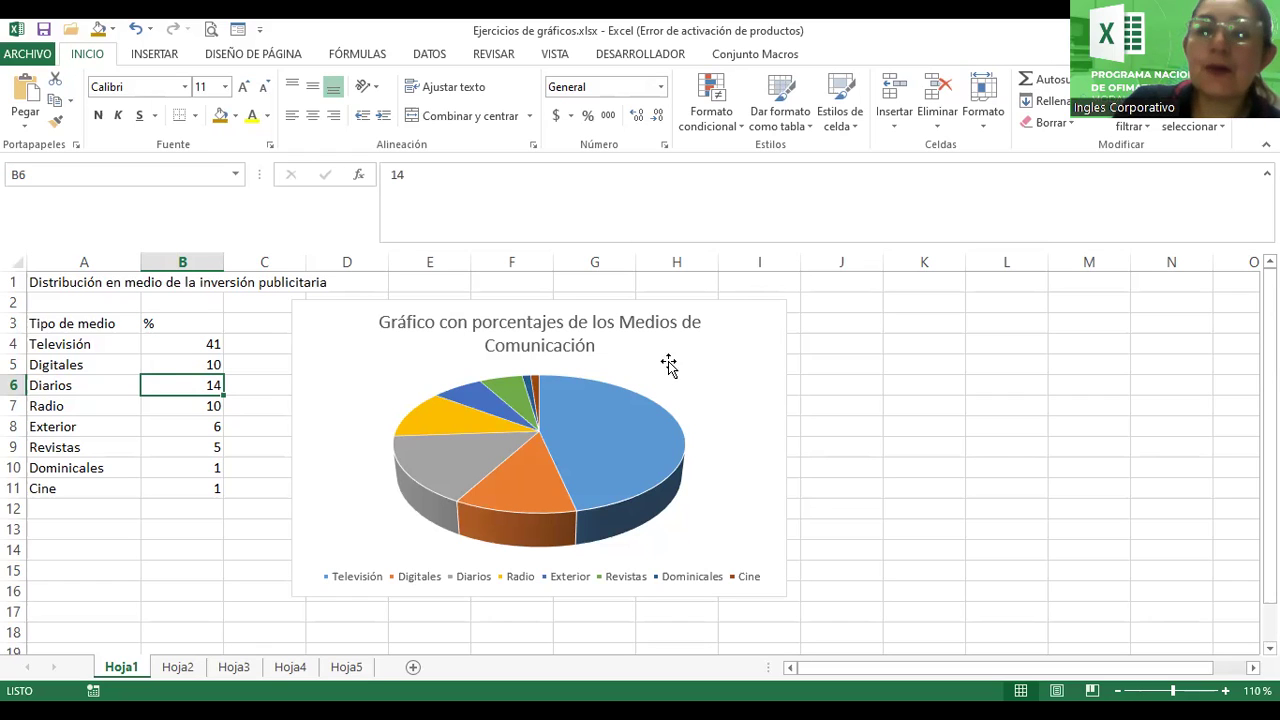
{"action": "left_click", "coordinate": [720, 382]}
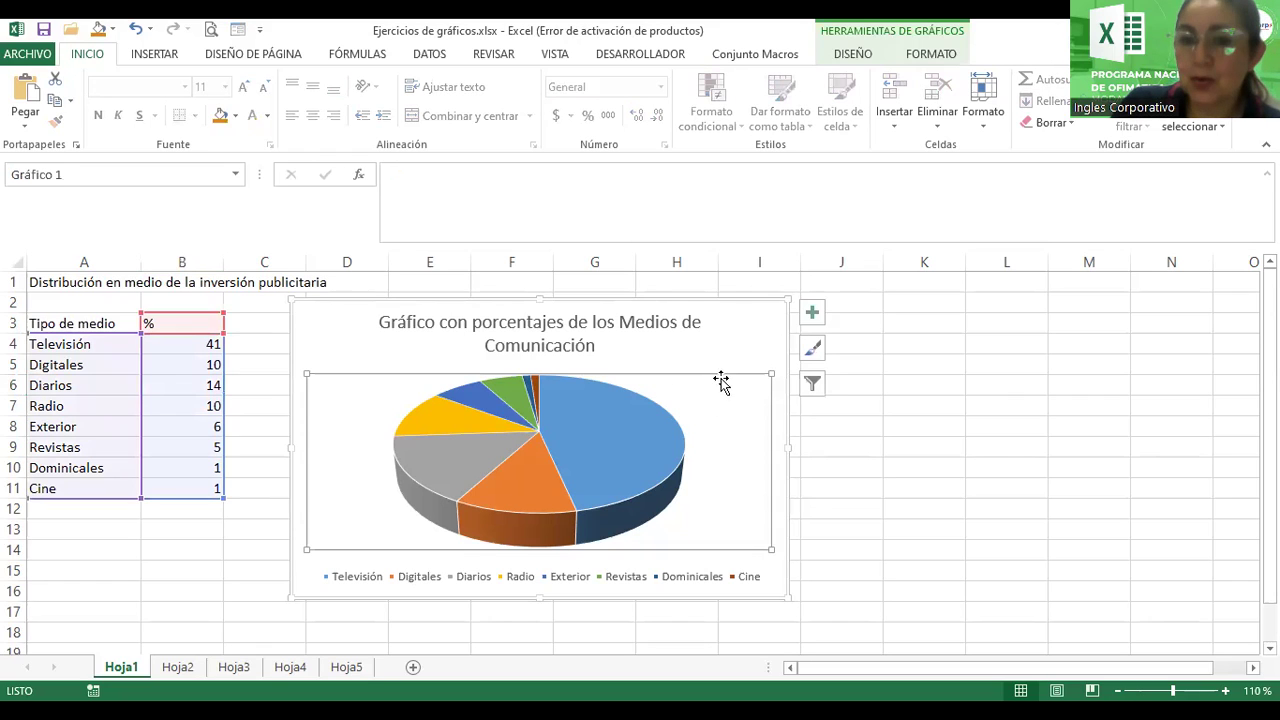
- Format the chart title as bold, dark-orange Adobe Caslon Pro at 16 points
{"action": "left_click", "coordinate": [694, 334]}
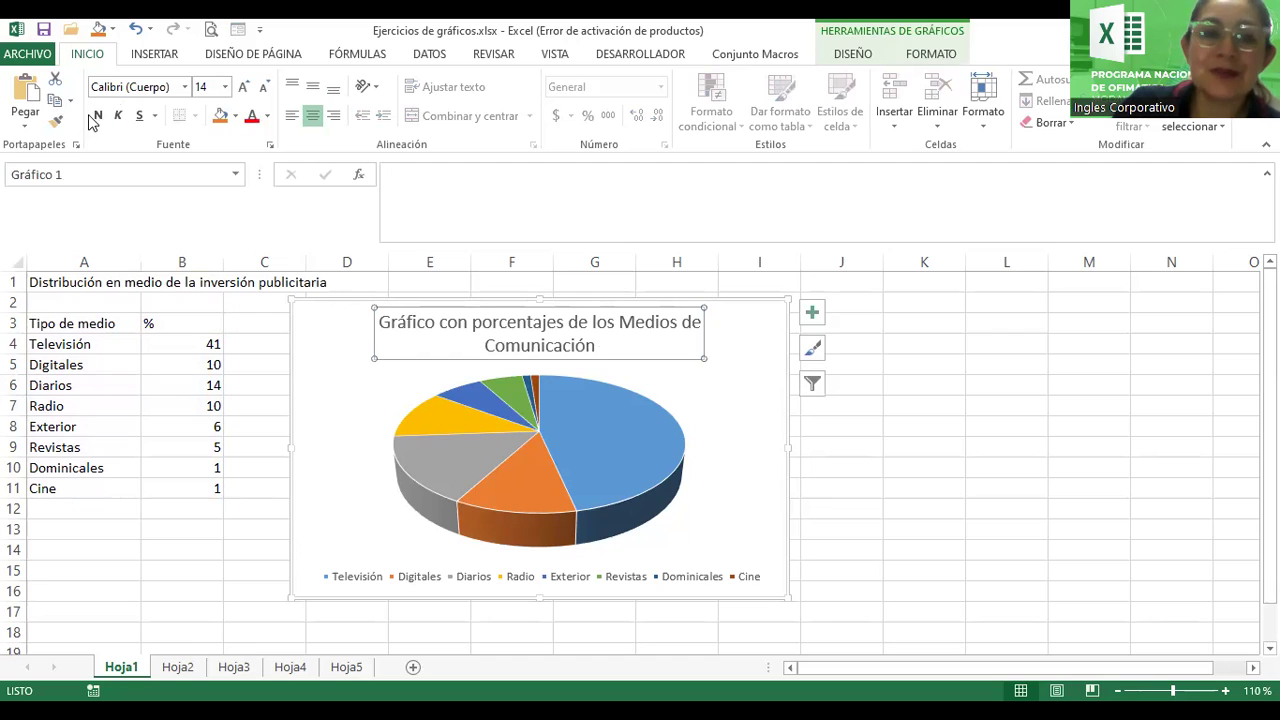
{"action": "left_click", "coordinate": [96, 116]}
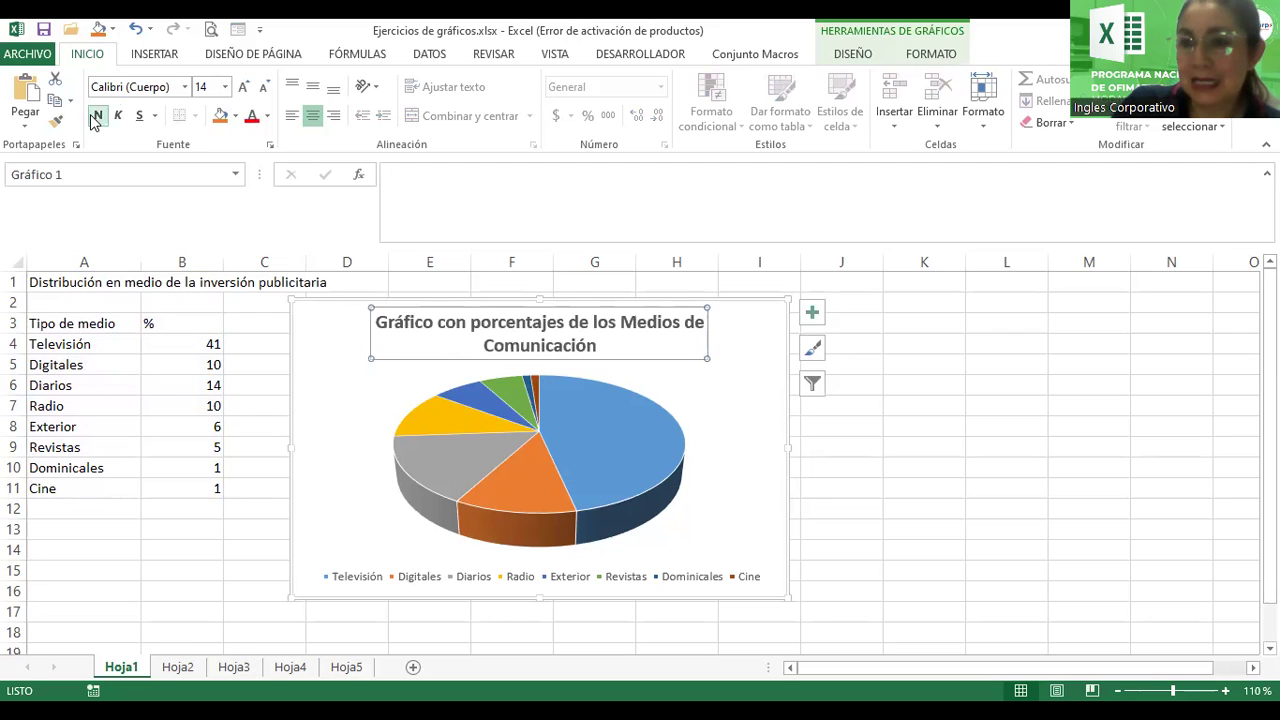
{"action": "left_click", "coordinate": [268, 116]}
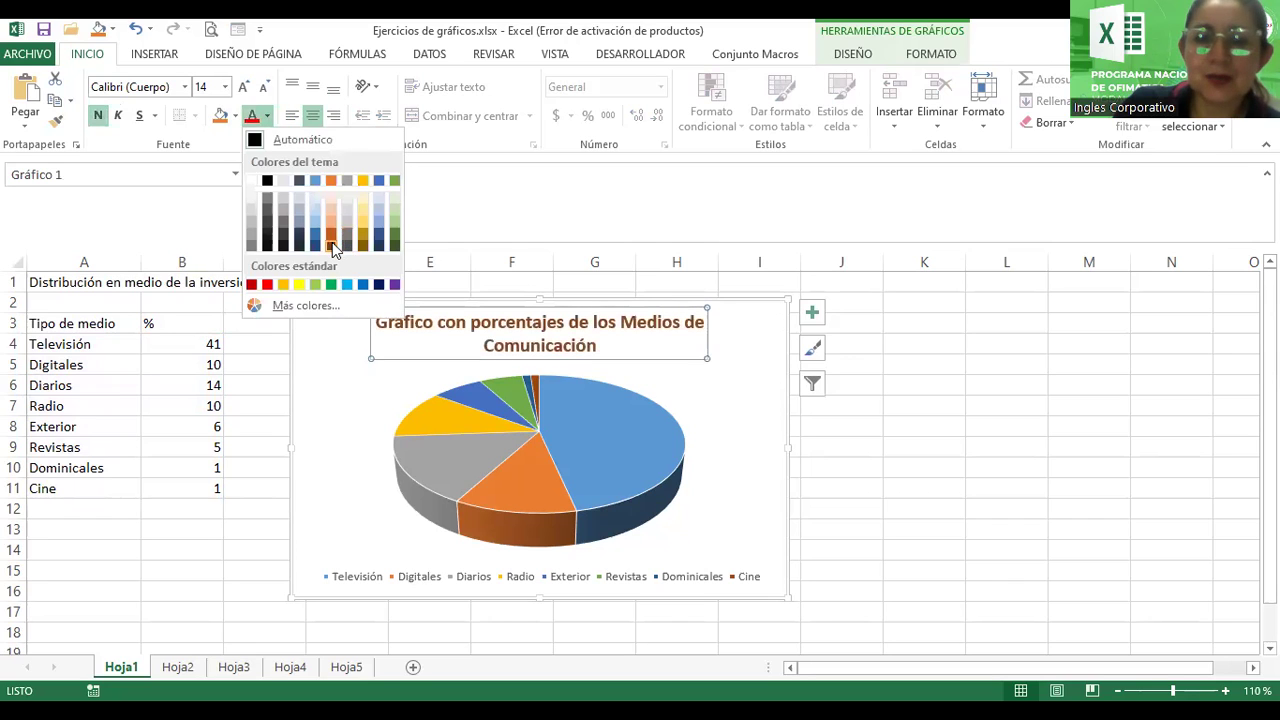
{"action": "left_click", "coordinate": [332, 242]}
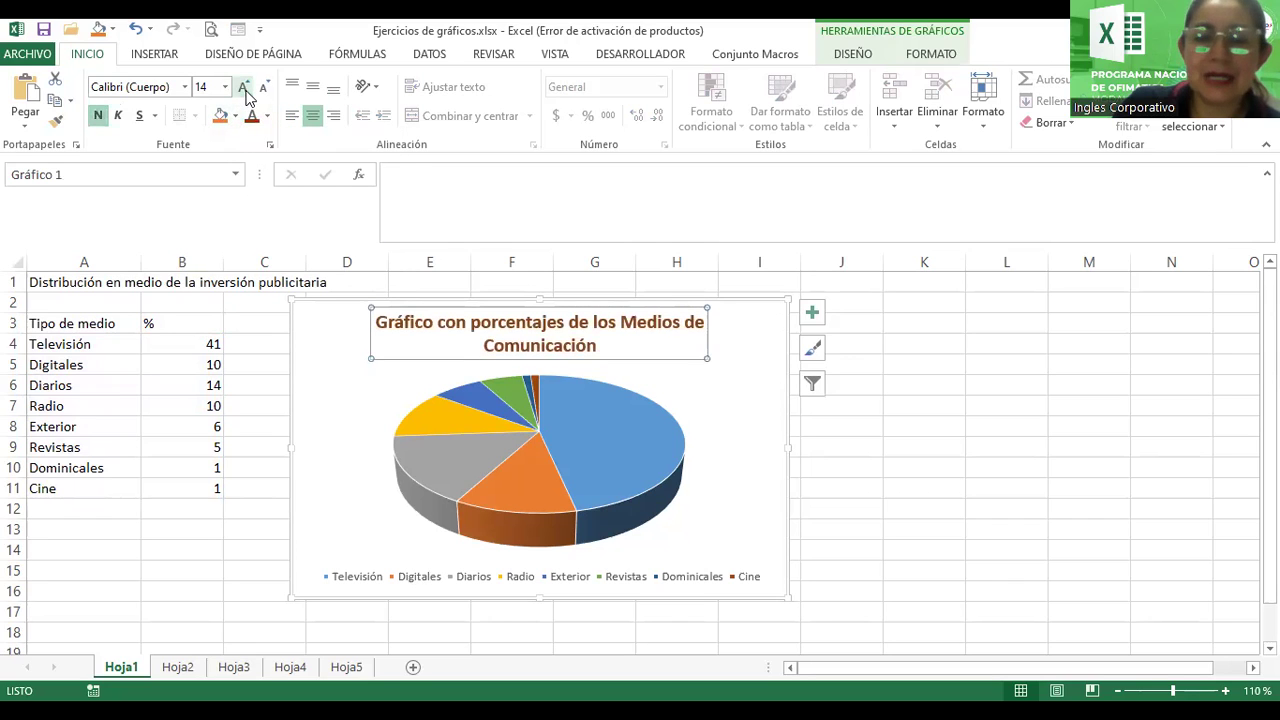
{"action": "left_click", "coordinate": [244, 89]}
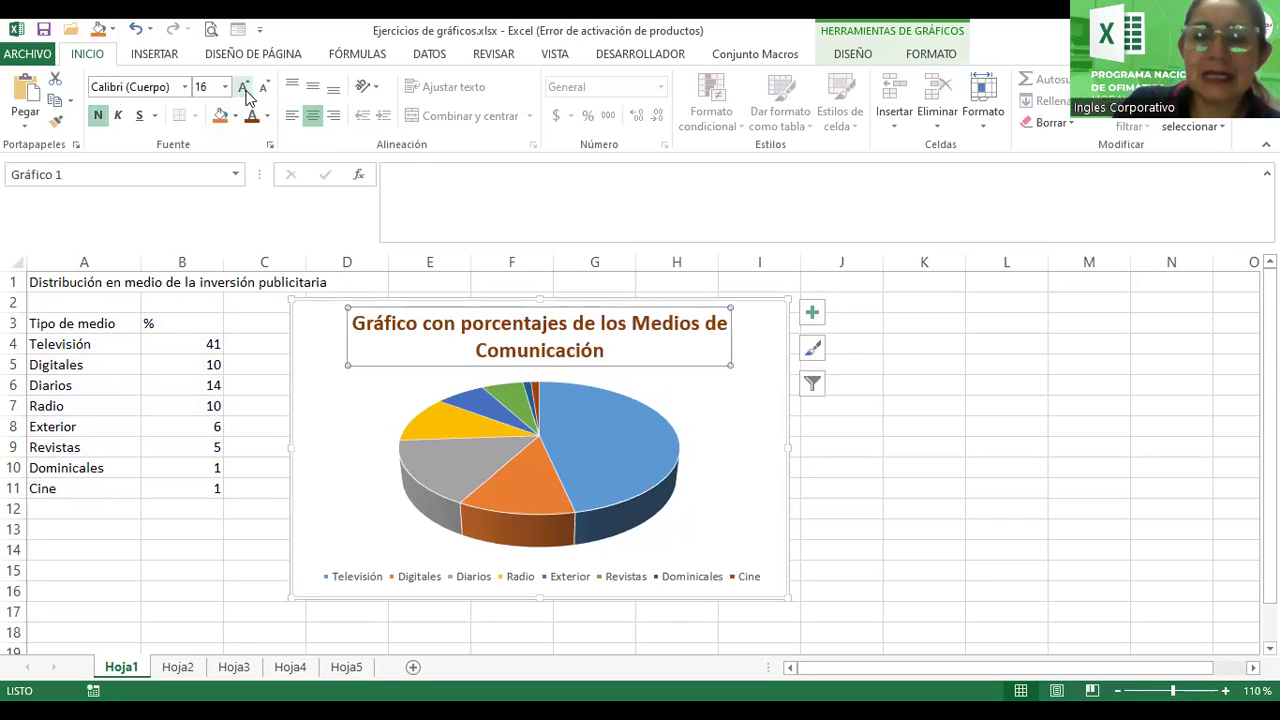
{"action": "left_click", "coordinate": [185, 88]}
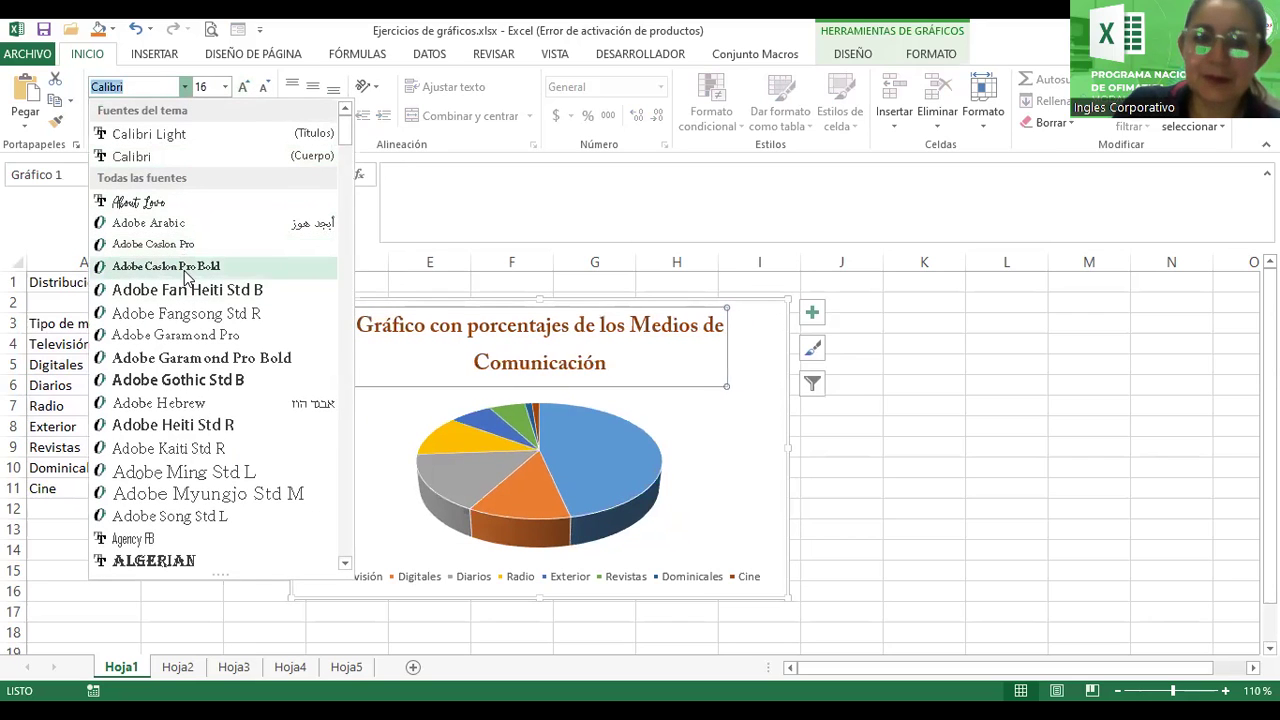
{"action": "left_click", "coordinate": [183, 266]}
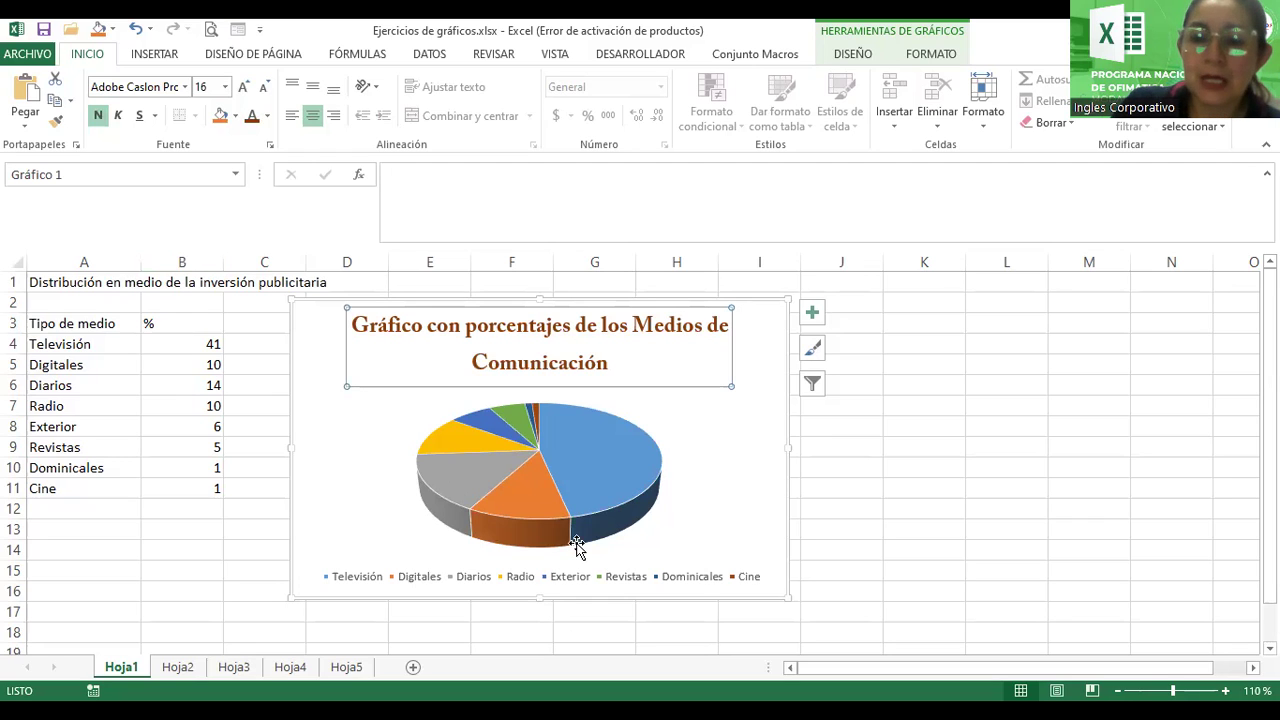
- Raise the legend text size from 9 through 10 and 10.5 to 11 points
{"action": "left_click", "coordinate": [701, 587]}
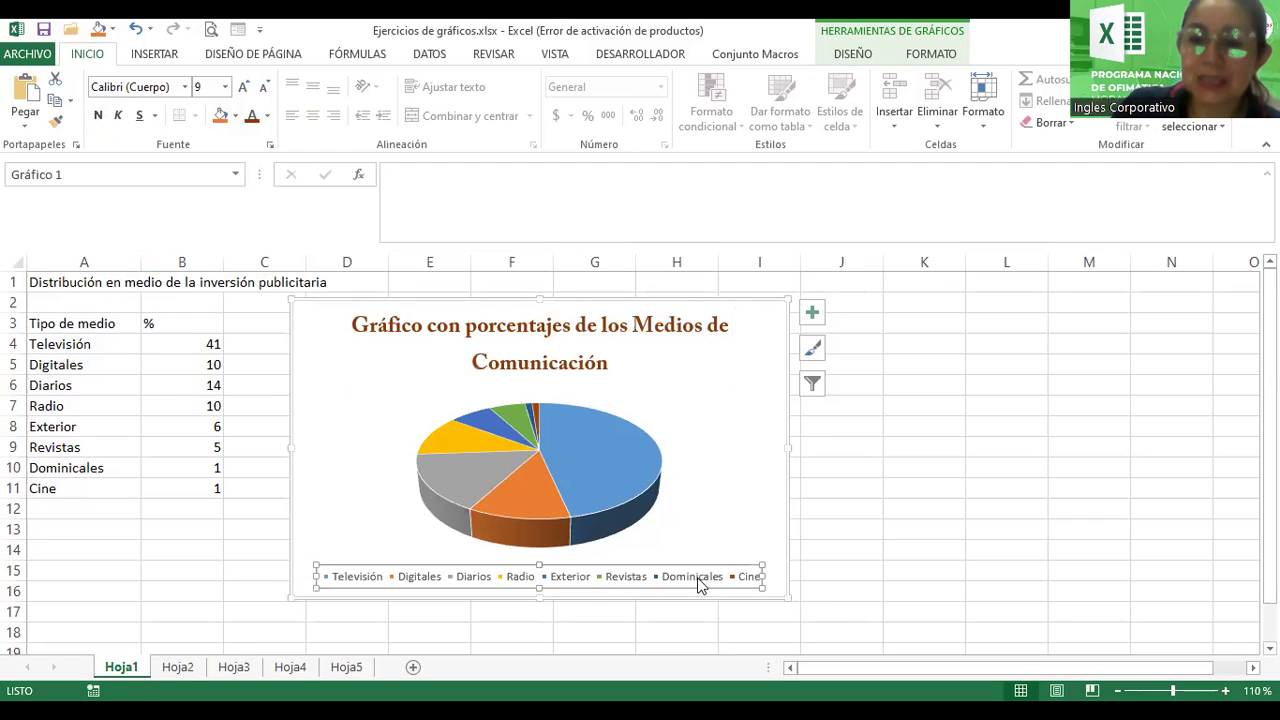
{"action": "left_click", "coordinate": [246, 88]}
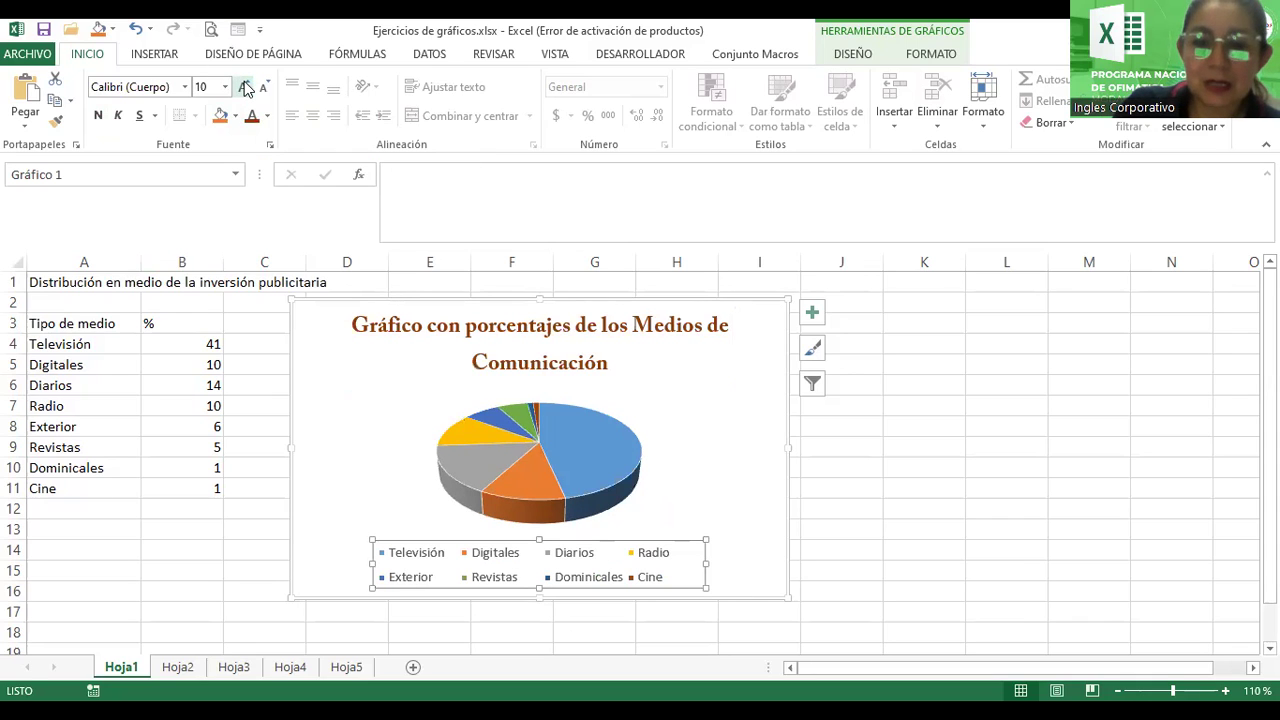
{"action": "left_click", "coordinate": [246, 88]}
{"action": "left_click", "coordinate": [246, 88]}
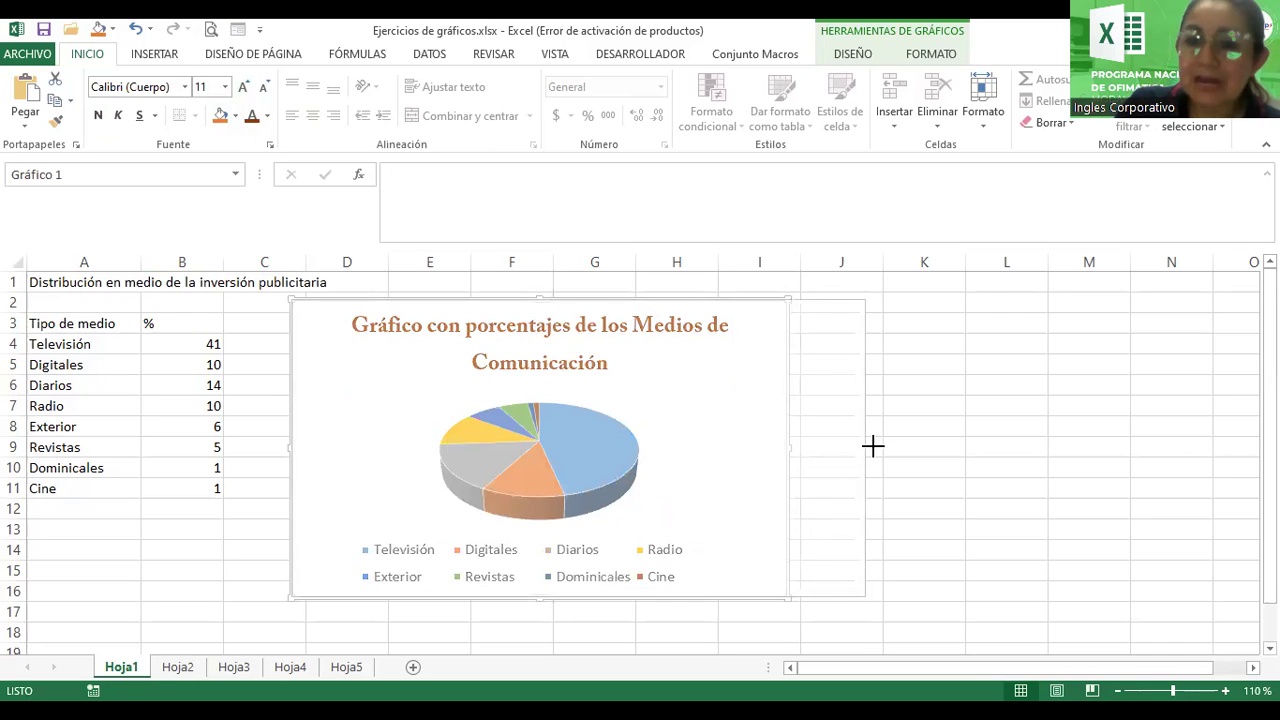
- Enlarge the chart by stretching it right and toward the lower left
{"action": "left_click_drag", "start_coordinate": [786, 450], "coordinate": [875, 448]}
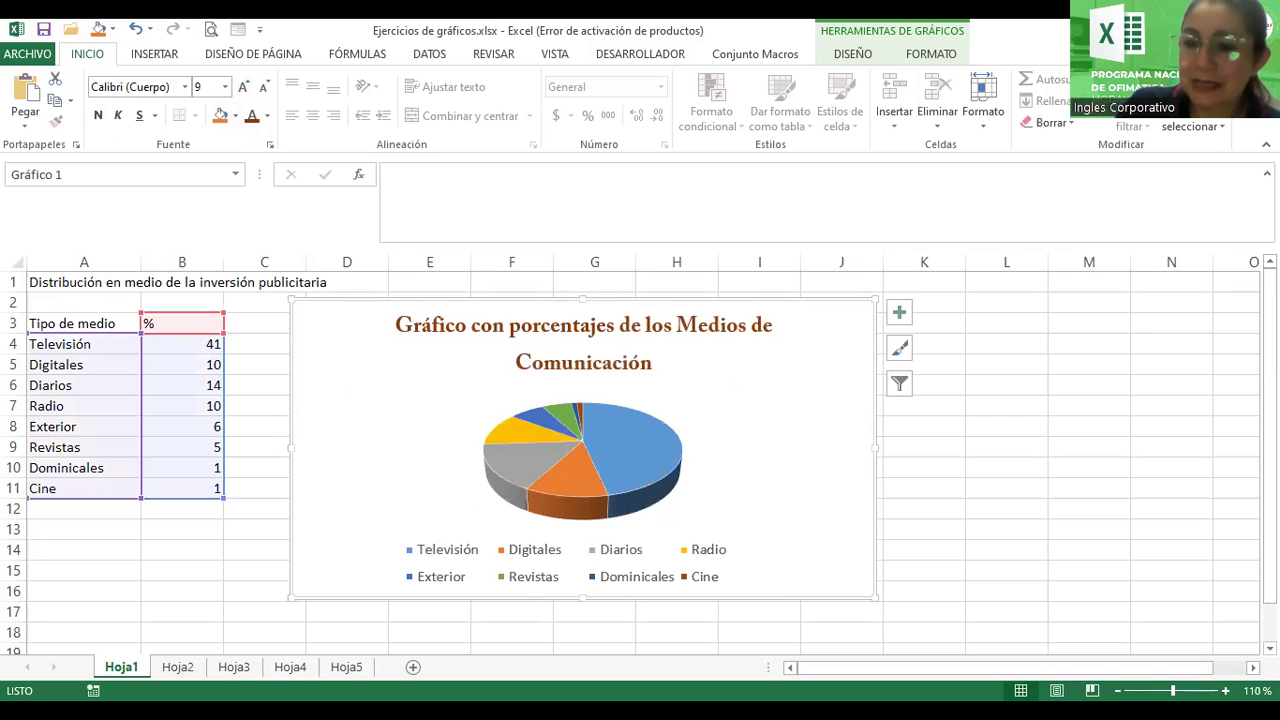
{"action": "scroll", "coordinate": [632, 455], "scroll_direction": "down", "scroll_amount": 1}
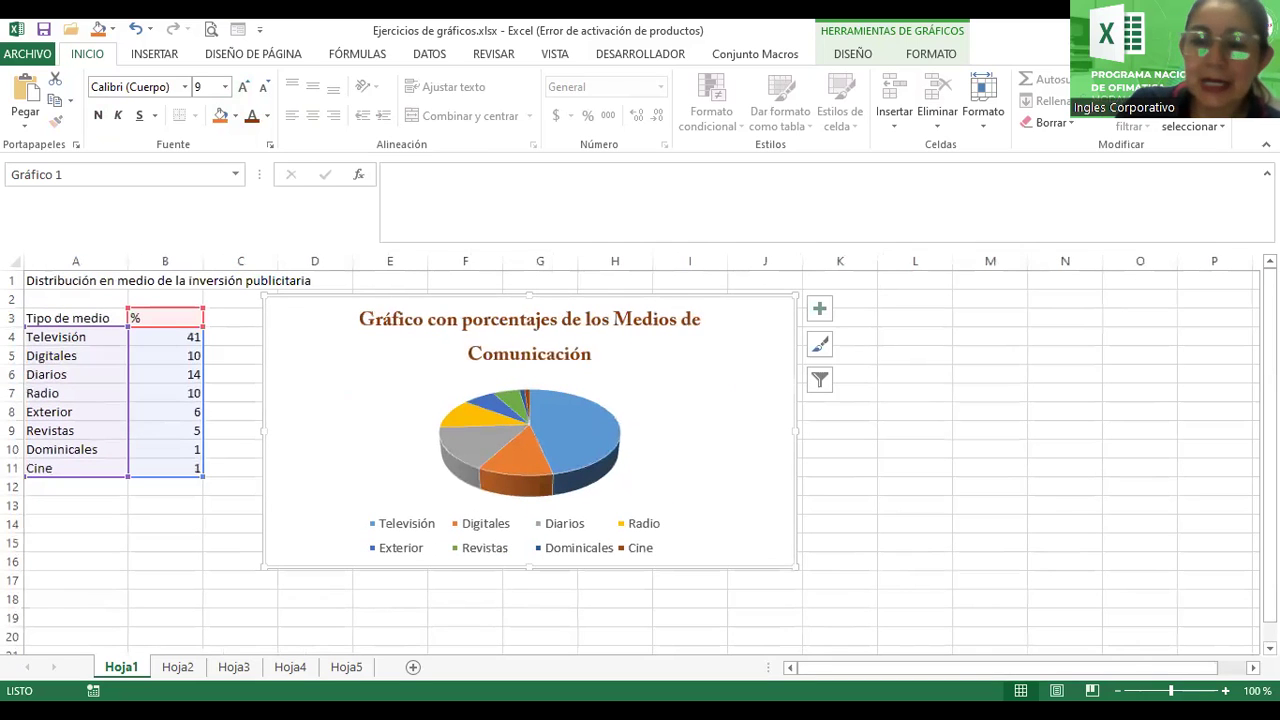
{"action": "left_click_drag", "start_coordinate": [263, 567], "coordinate": [229, 598]}
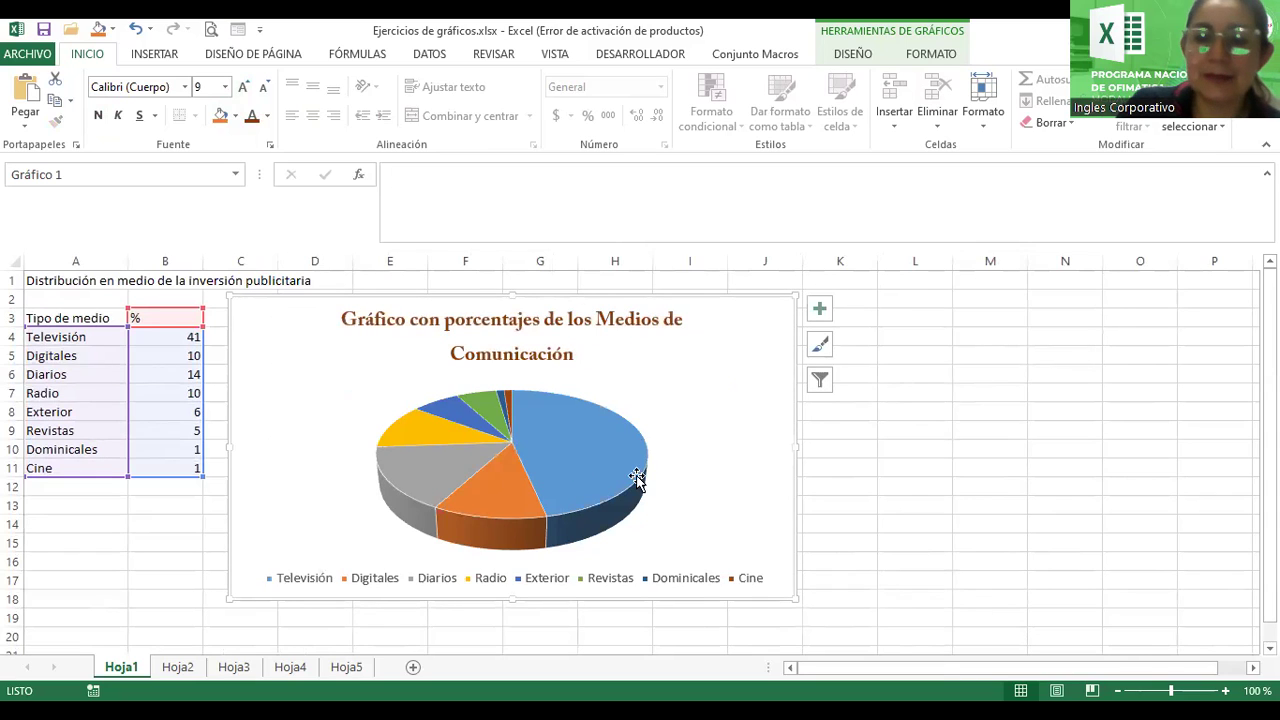
- Widen the chart further to the right so the title fits on one line
{"action": "left_click", "coordinate": [672, 322]}
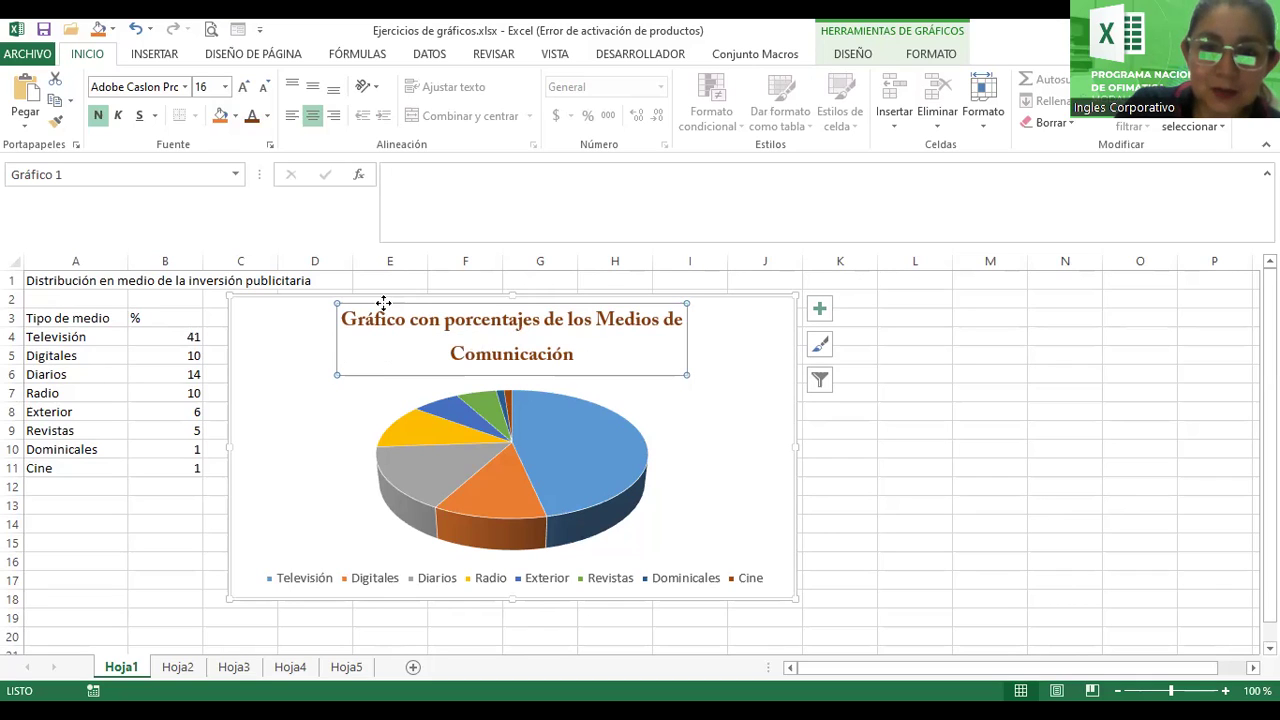
{"action": "left_click", "coordinate": [387, 318]}
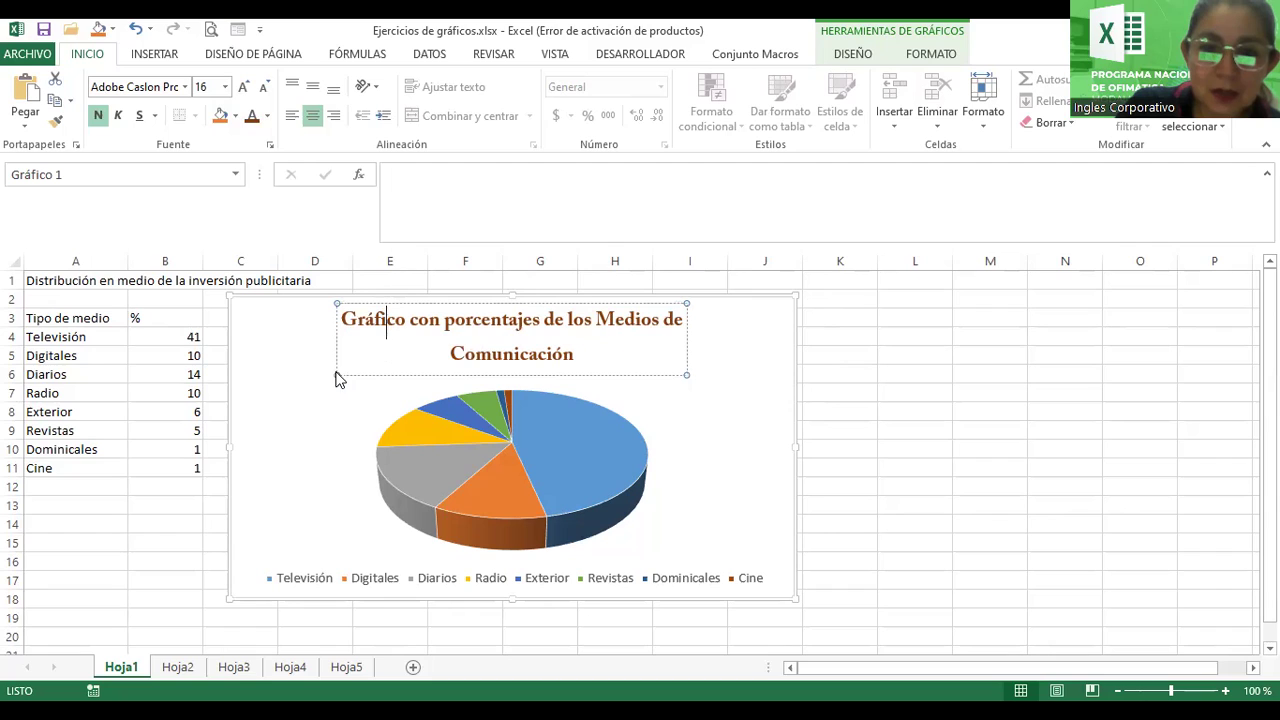
{"action": "left_click", "coordinate": [686, 378]}
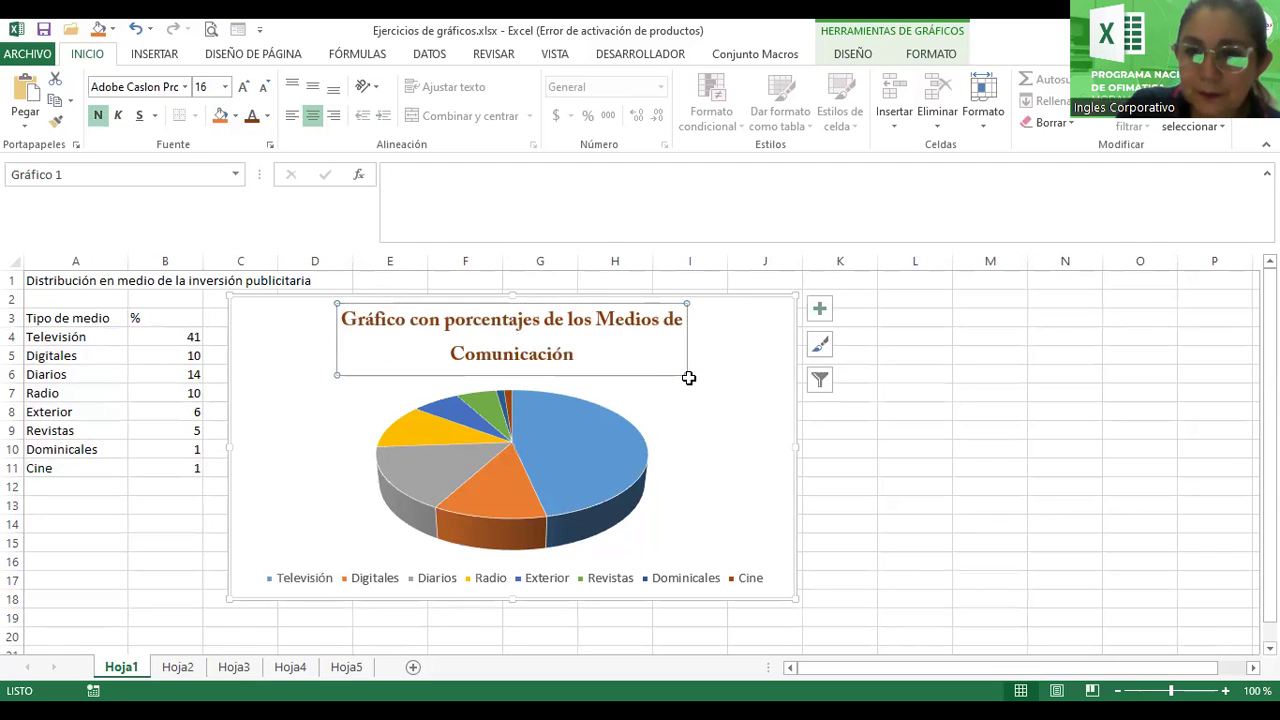
{"action": "left_click", "coordinate": [694, 389]}
{"action": "left_click", "coordinate": [658, 325]}
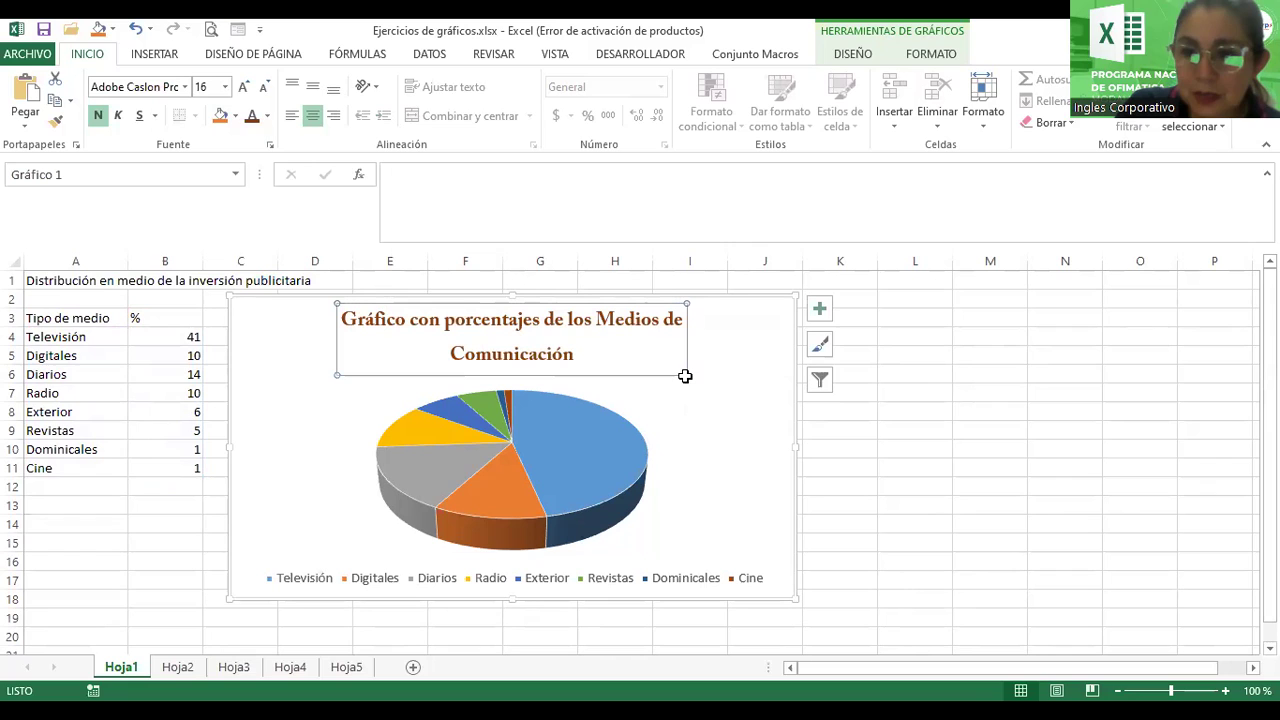
{"action": "mouse_move", "coordinate": [796, 446]}
{"action": "left_mouse_down"}
{"action": "mouse_move", "coordinate": [870, 434]}
{"action": "mouse_move", "coordinate": [896, 450]}
{"action": "left_mouse_up"}
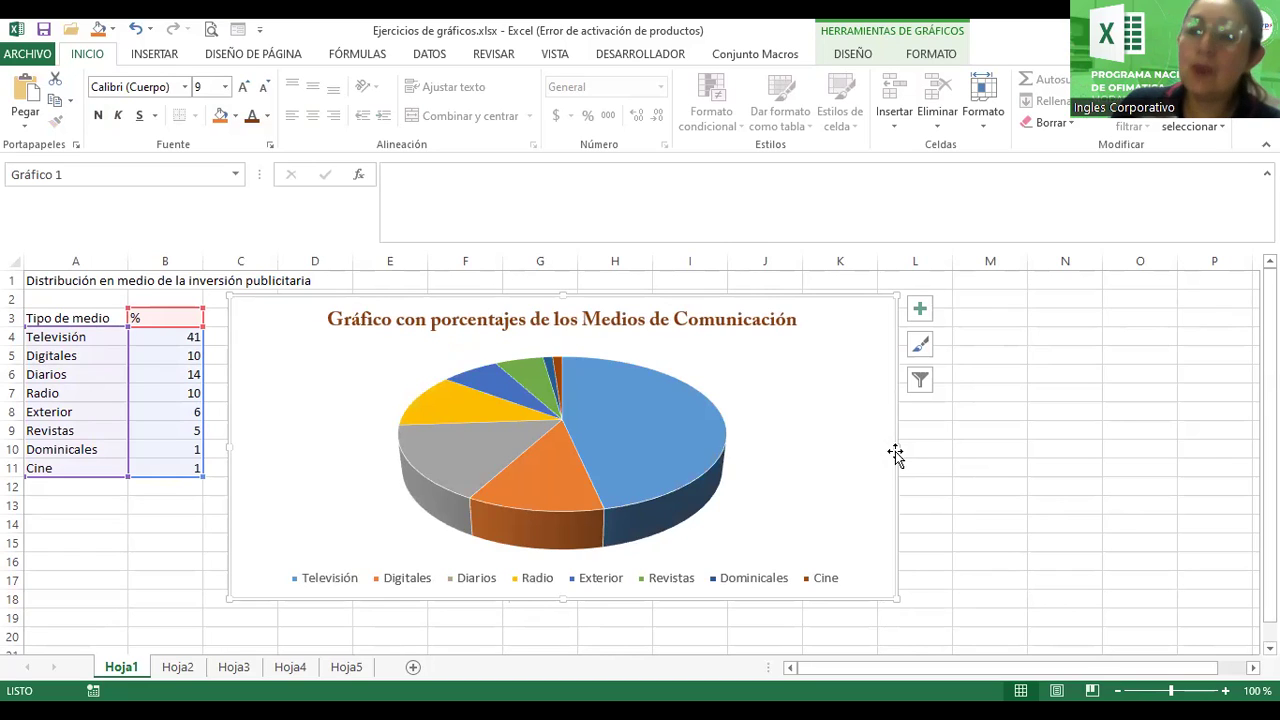
- Isolate the Televisión slice and open its Formato de punto de datos pane
{"action": "left_click", "coordinate": [631, 436]}
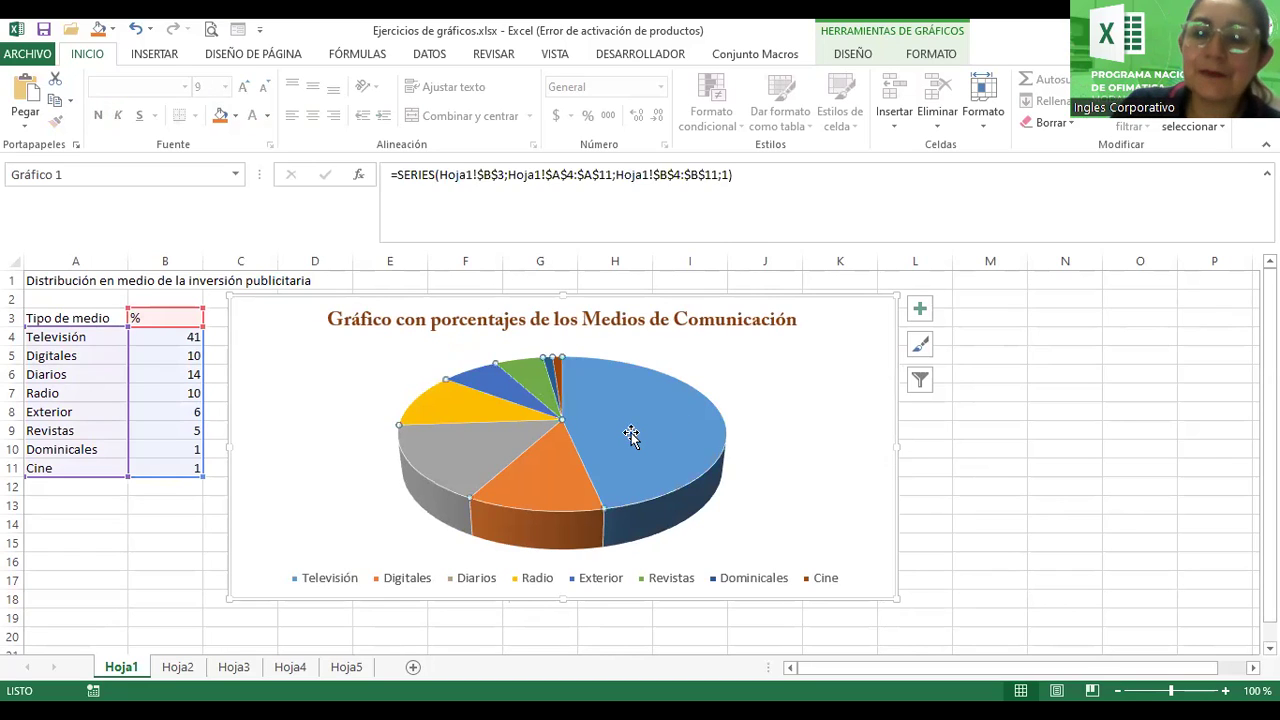
{"action": "left_click", "coordinate": [636, 413]}
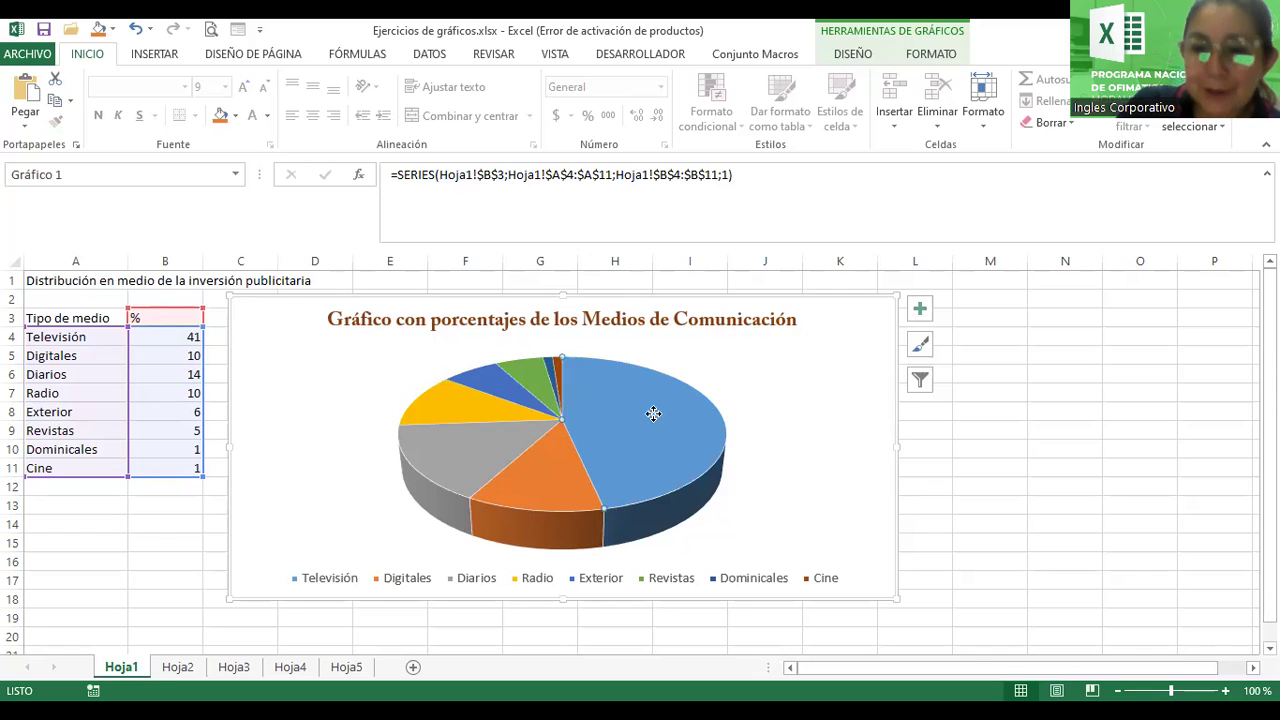
{"action": "double_click", "coordinate": [653, 413]}
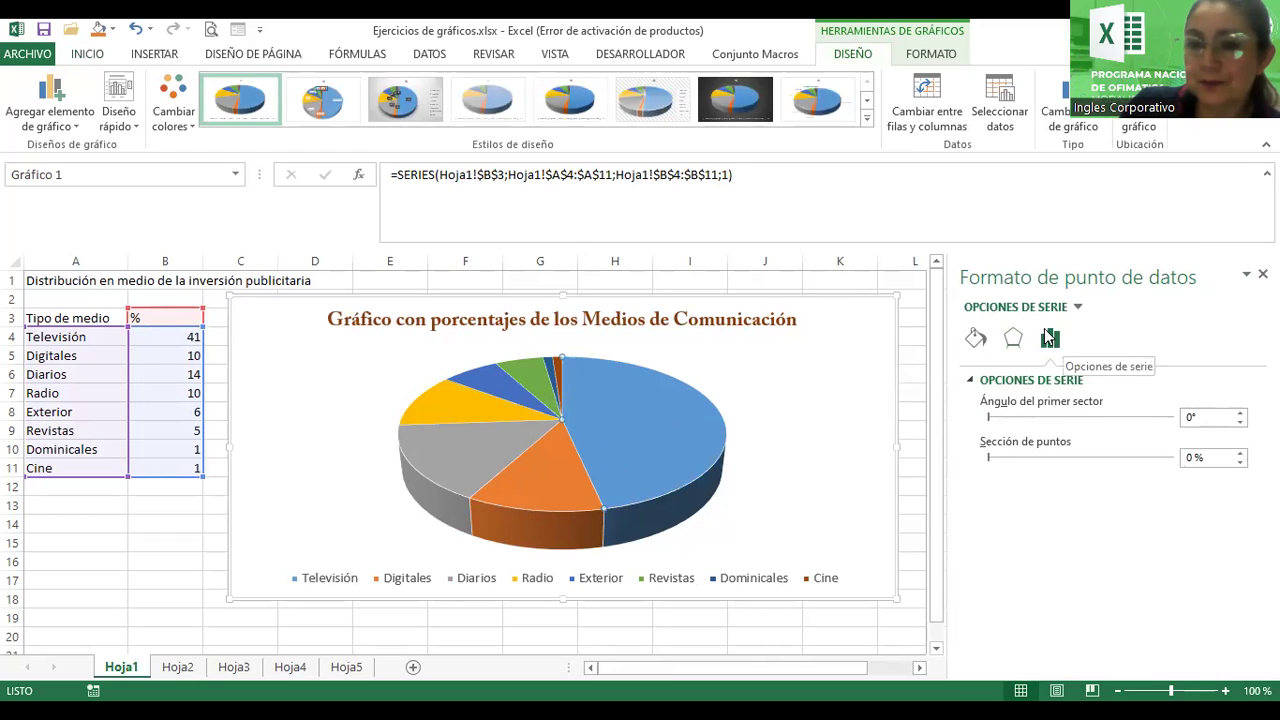
- Try solid, gradient and picture fills on the Televisión slice, then settle on Relleno de trama
{"action": "left_click", "coordinate": [977, 341]}
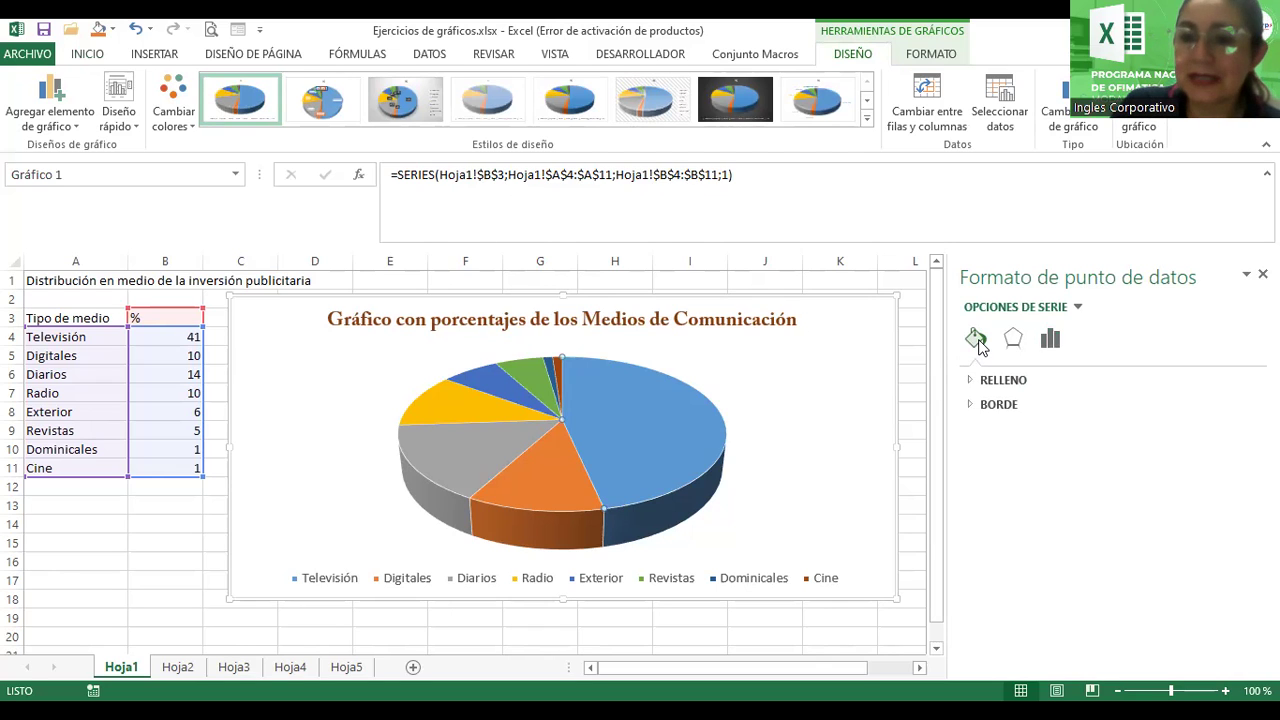
{"action": "left_click", "coordinate": [970, 382]}
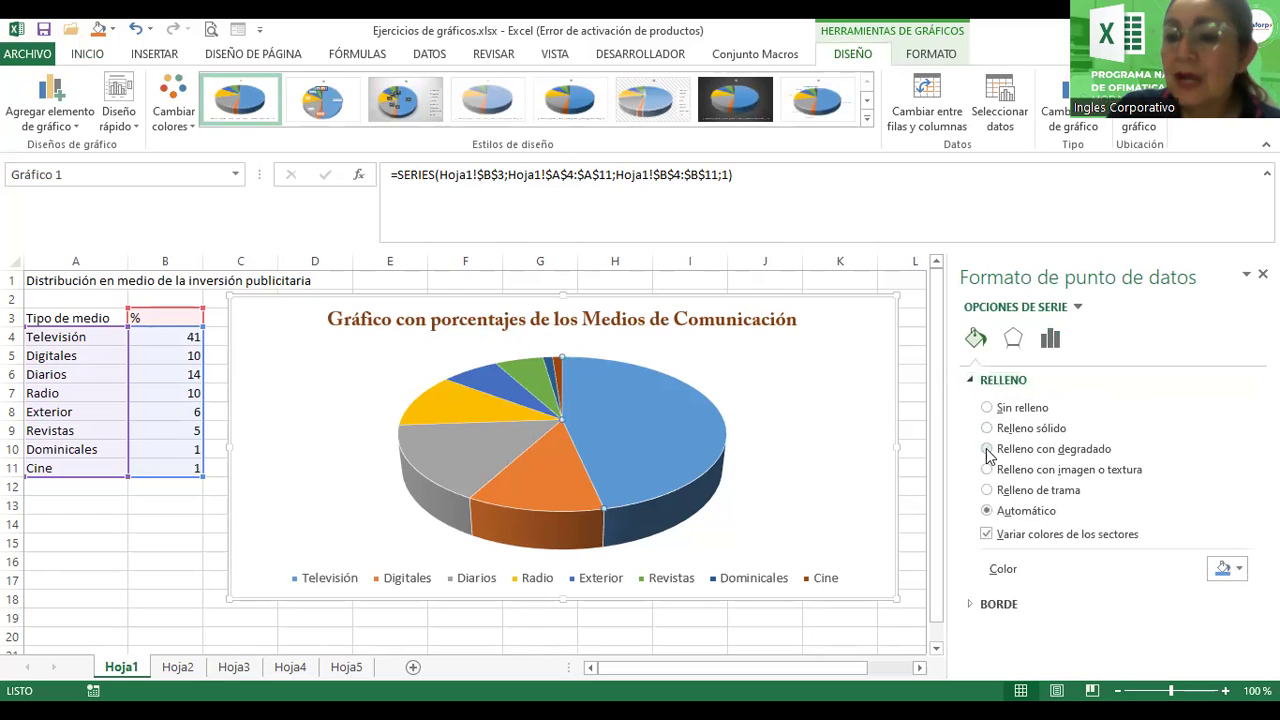
{"action": "left_click", "coordinate": [987, 428]}
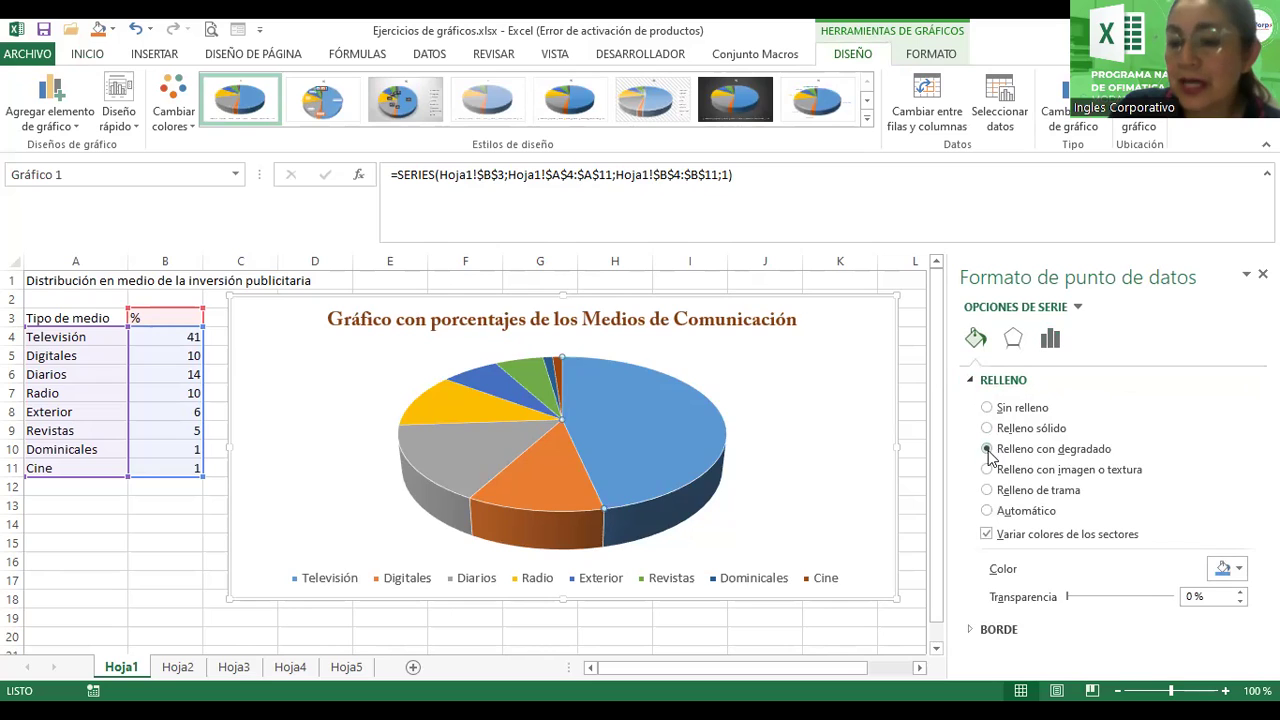
{"action": "left_click", "coordinate": [988, 450]}
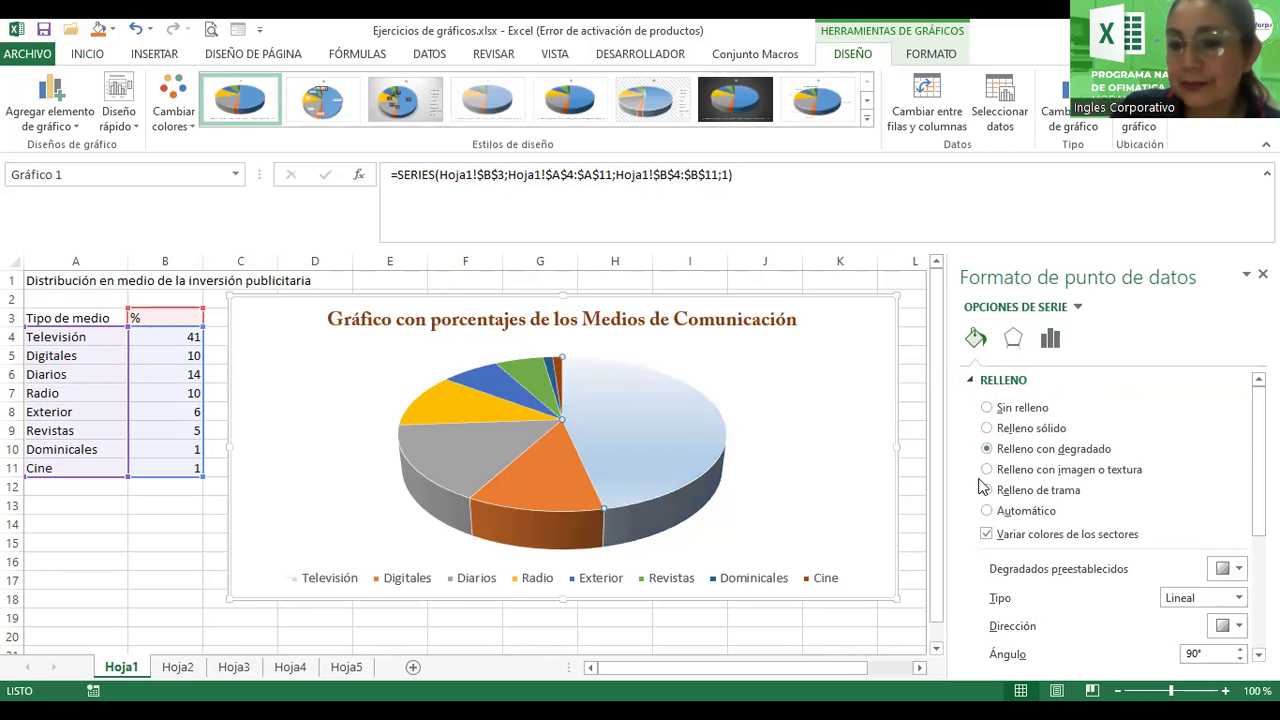
{"action": "left_click", "coordinate": [988, 470]}
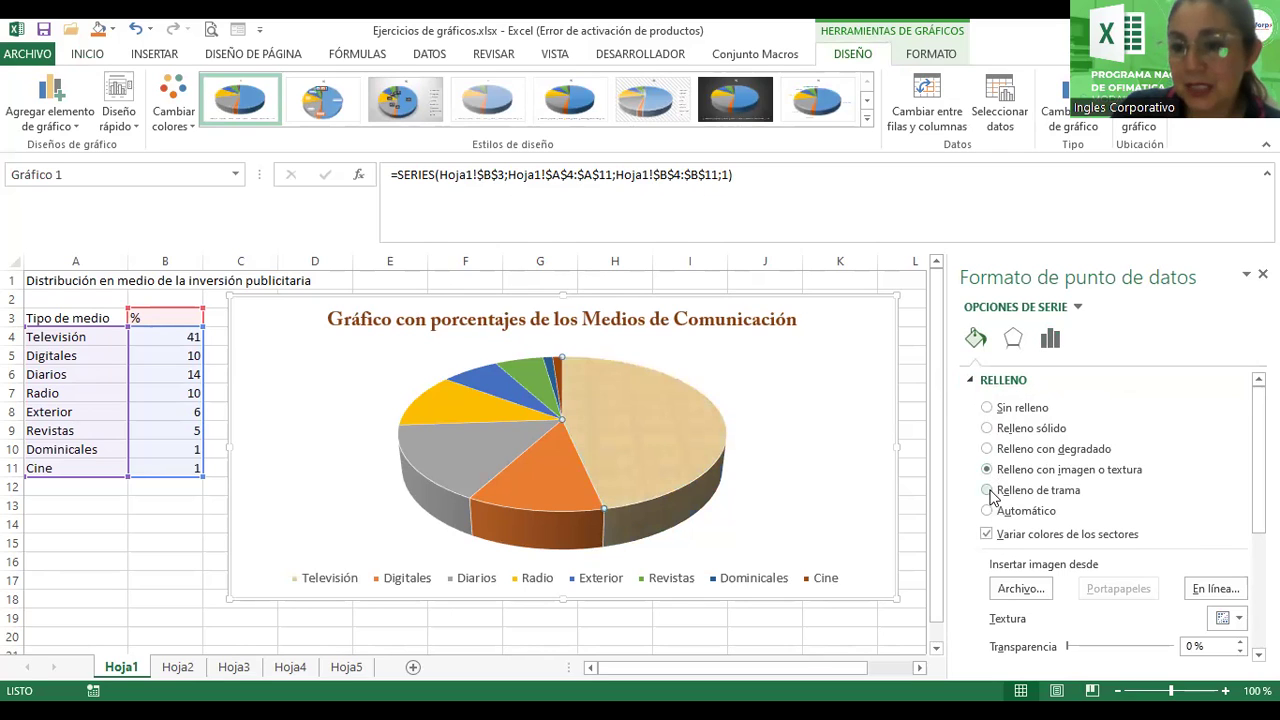
{"action": "left_click", "coordinate": [988, 491]}
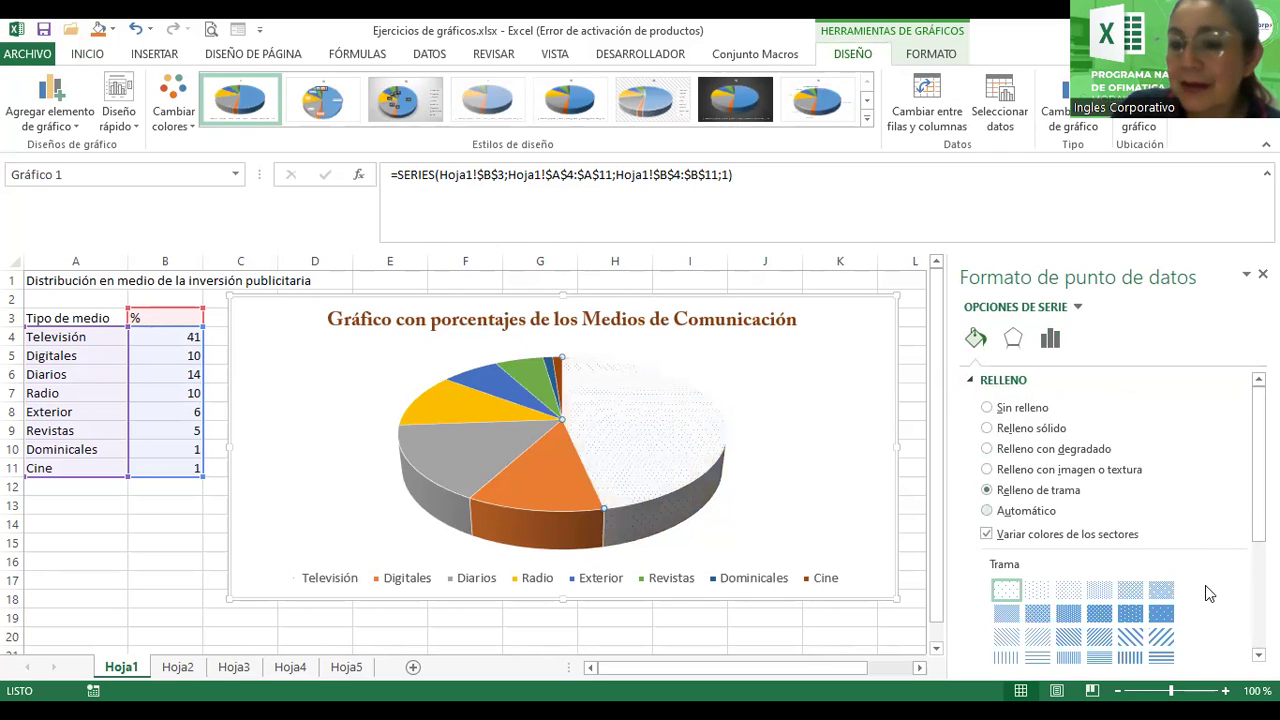
- Try dotted, diagonal and vertical patterns, then pick the horizontal-lines pattern for Televisión
{"action": "left_click", "coordinate": [1160, 614]}
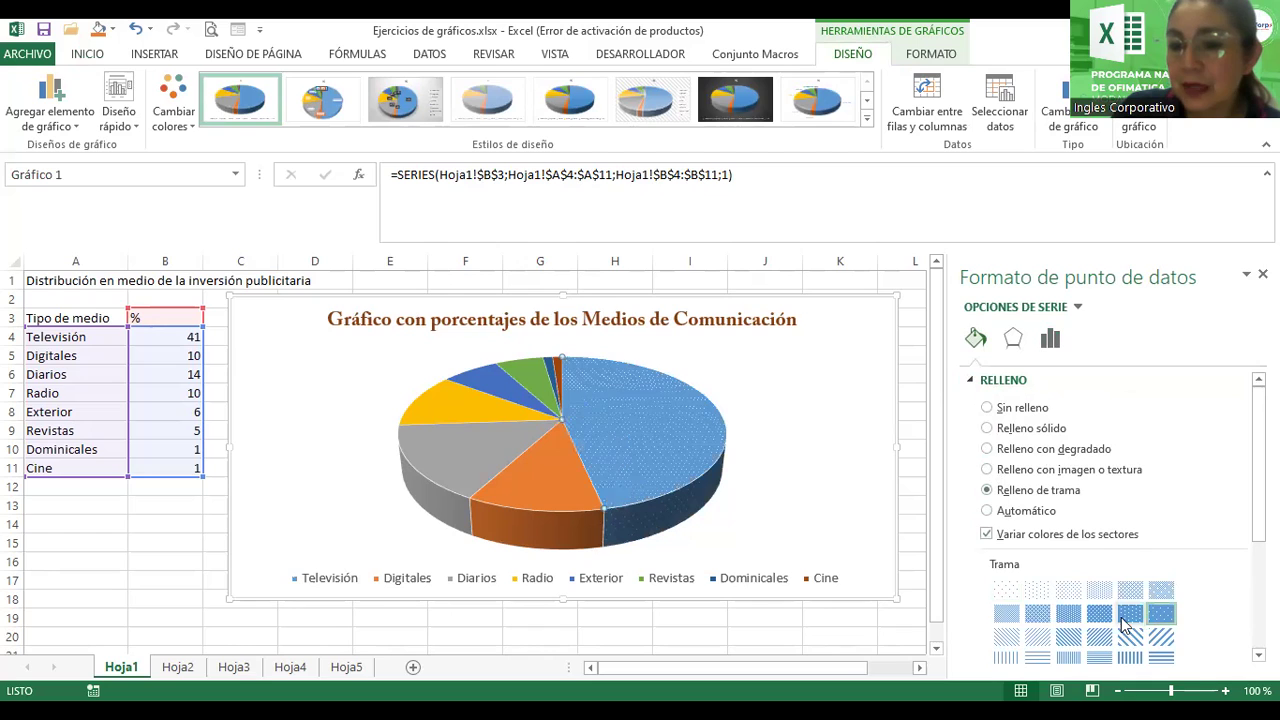
{"action": "left_click", "coordinate": [1125, 637]}
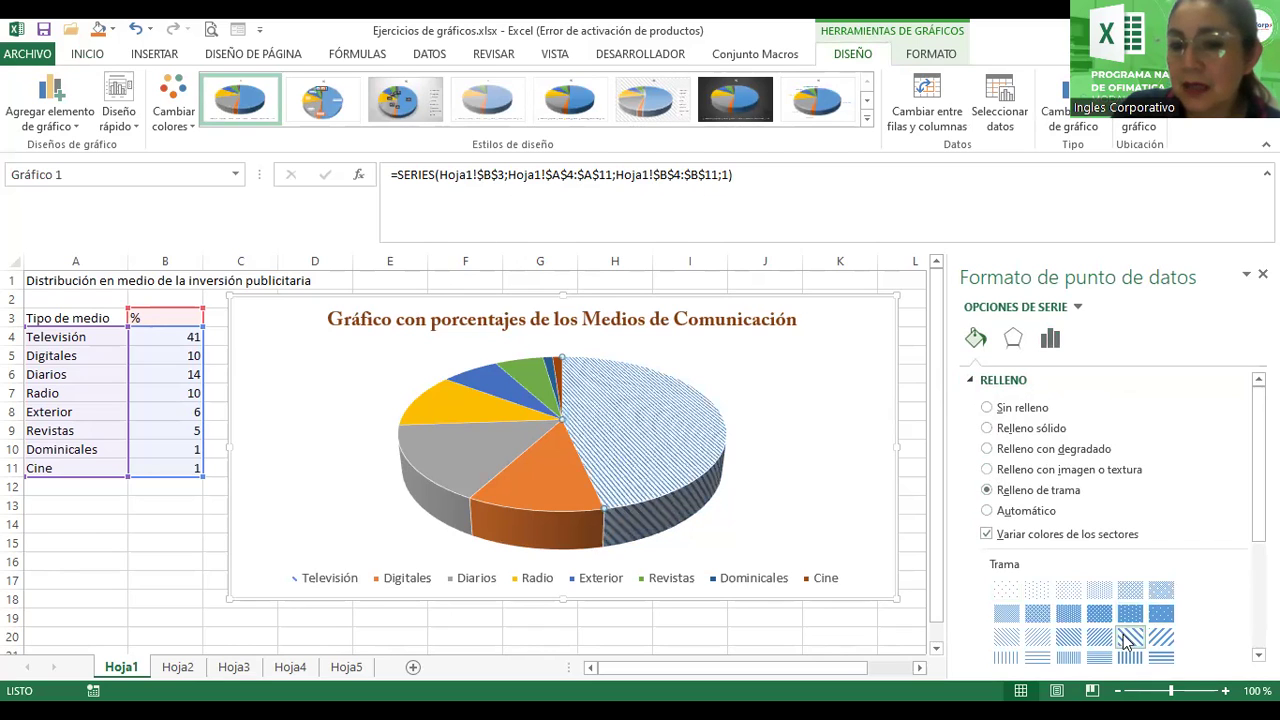
{"action": "left_click", "coordinate": [1098, 652]}
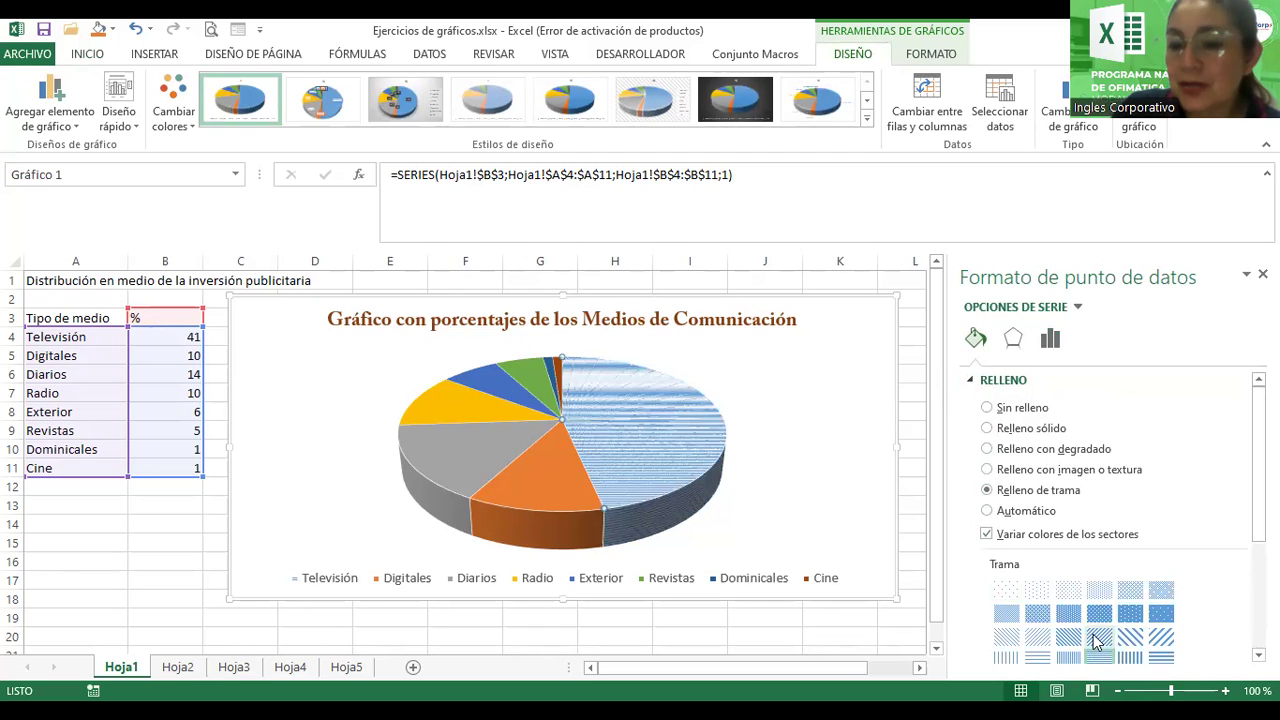
{"action": "left_click", "coordinate": [1130, 657]}
{"action": "left_click", "coordinate": [1165, 657]}
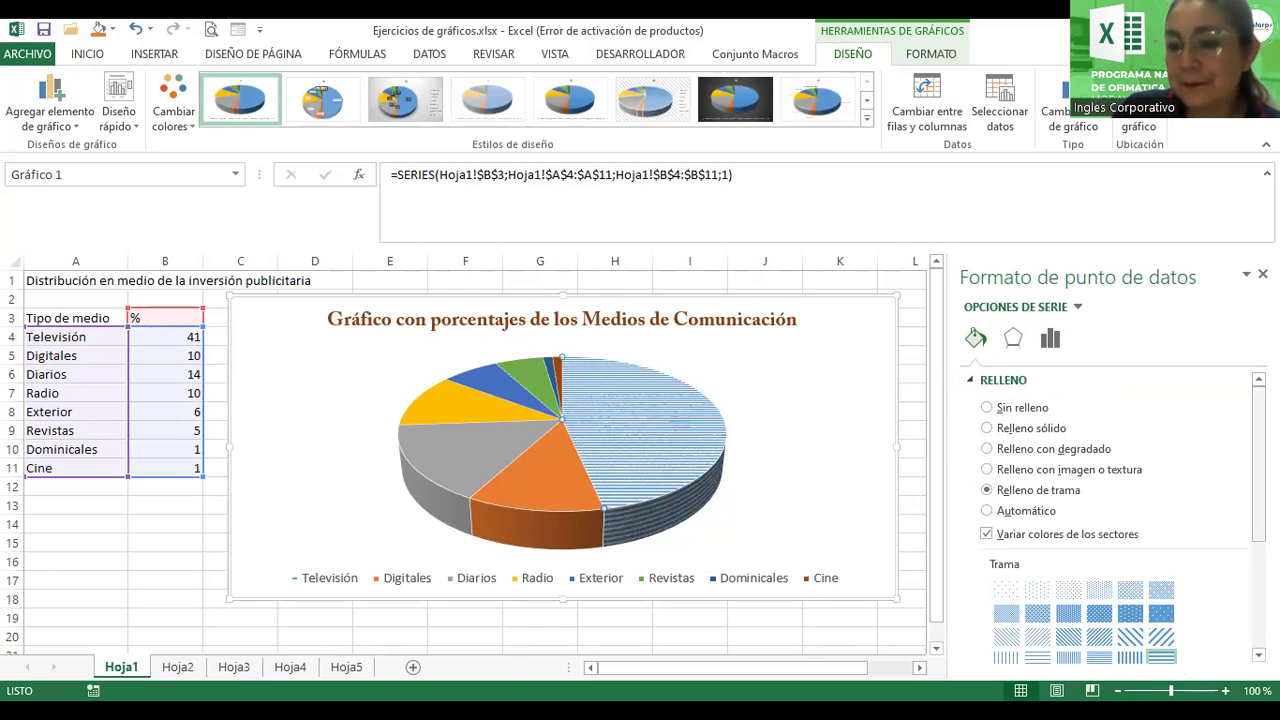
- Set the pattern's foreground (Primer plano) colour to green
{"action": "scroll", "coordinate": [1140, 650], "scroll_direction": "down", "scroll_amount": 3}
{"action": "scroll", "coordinate": [1235, 645], "scroll_direction": "down", "scroll_amount": 1}
{"action": "scroll", "coordinate": [1235, 645], "scroll_direction": "down", "scroll_amount": 2}
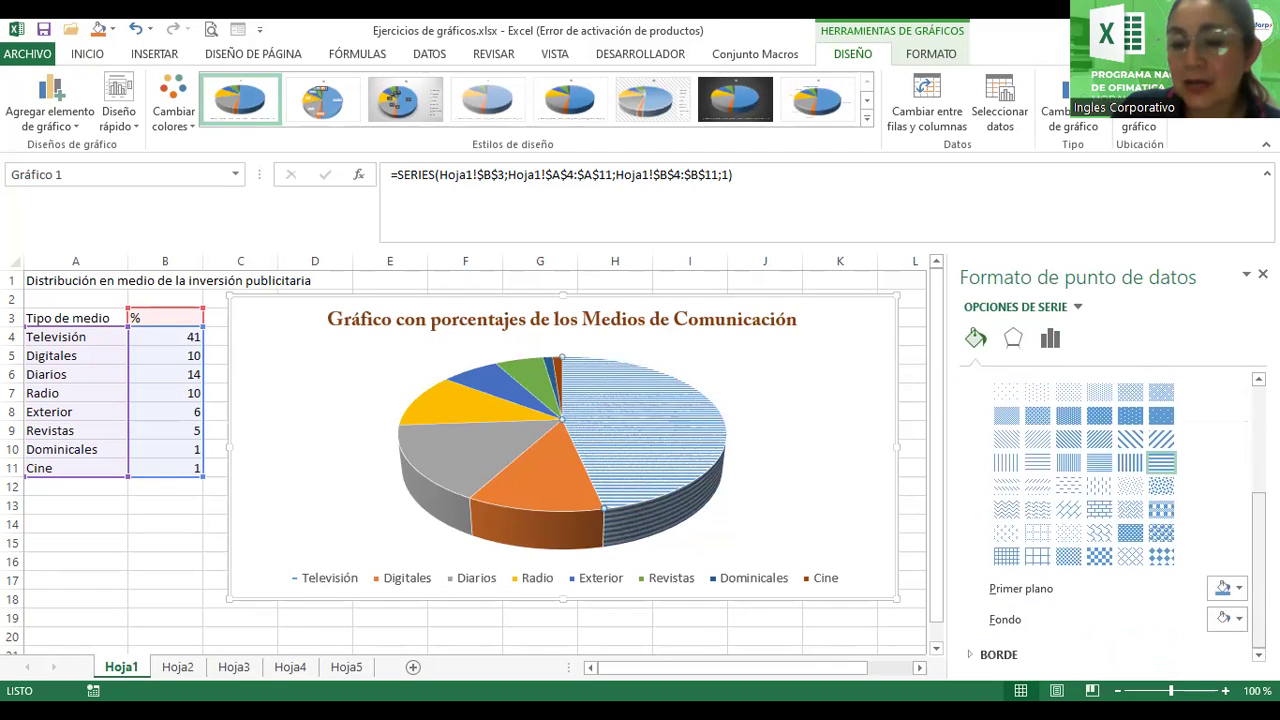
{"action": "left_click", "coordinate": [1235, 590]}
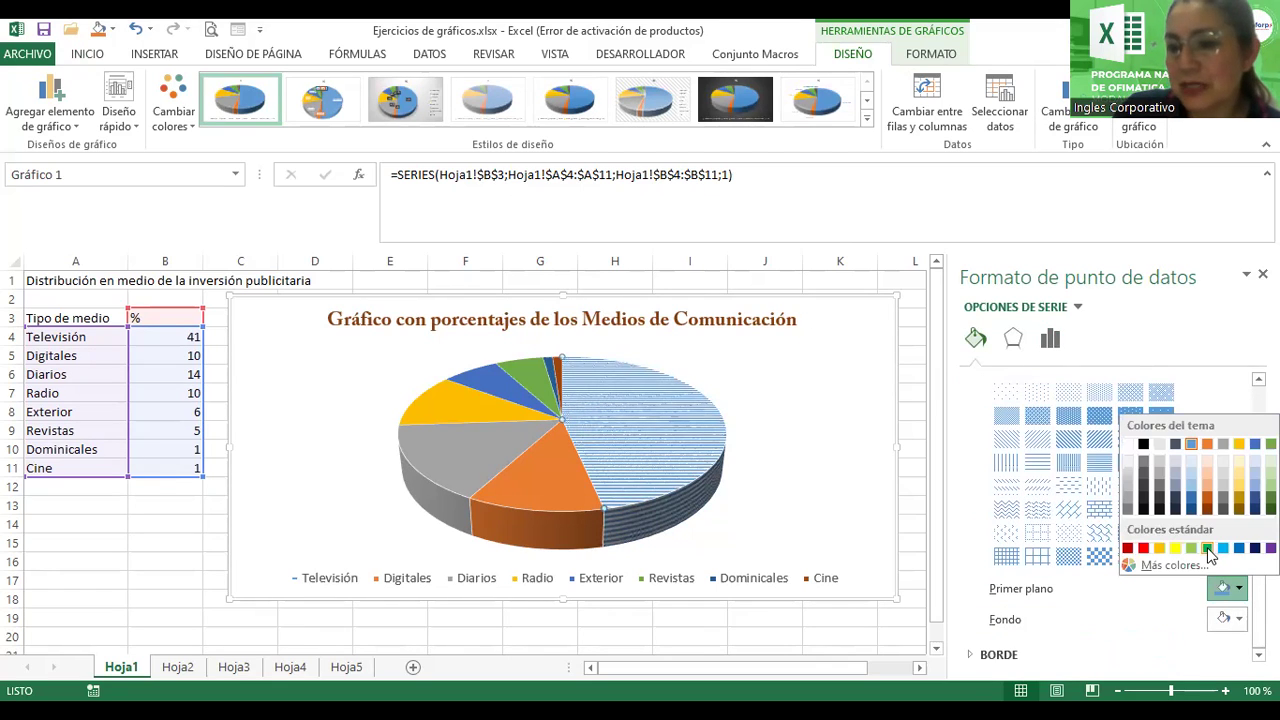
{"action": "left_click", "coordinate": [1207, 548]}
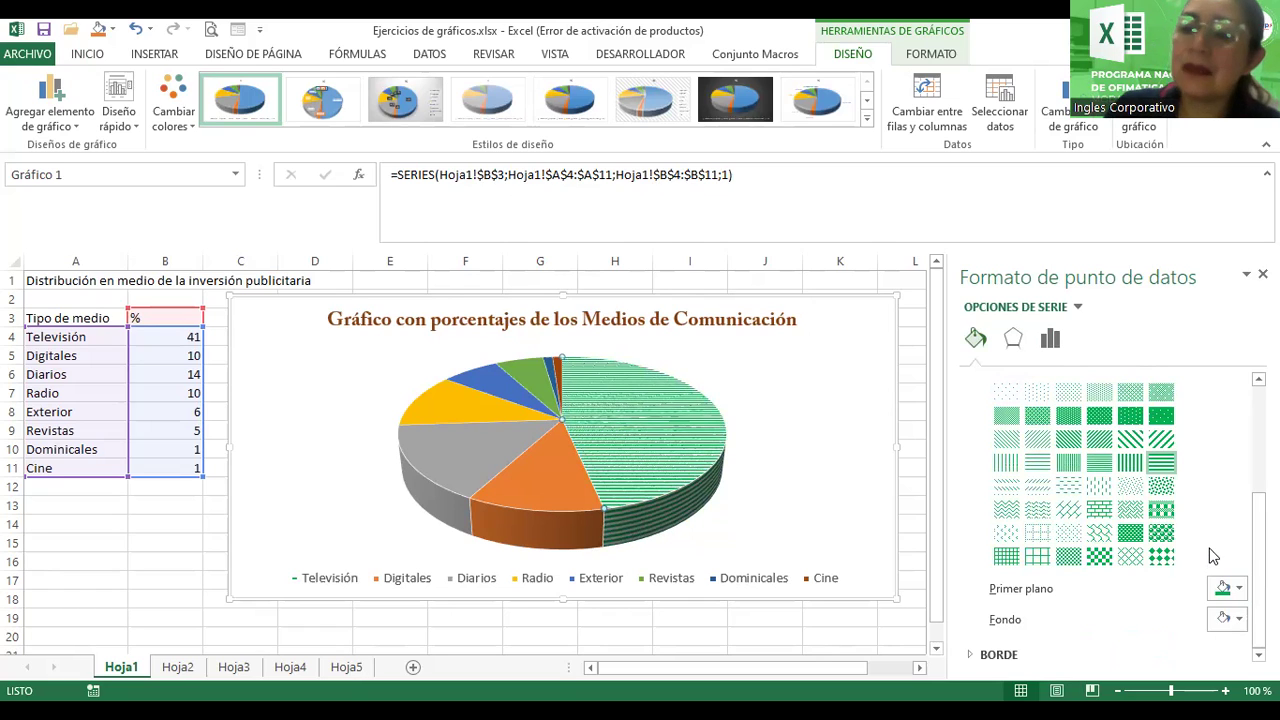
- Select the Digitales slice alone and give it a solid black fill
{"action": "left_click_drag", "start_coordinate": [1258, 556], "coordinate": [1258, 446]}
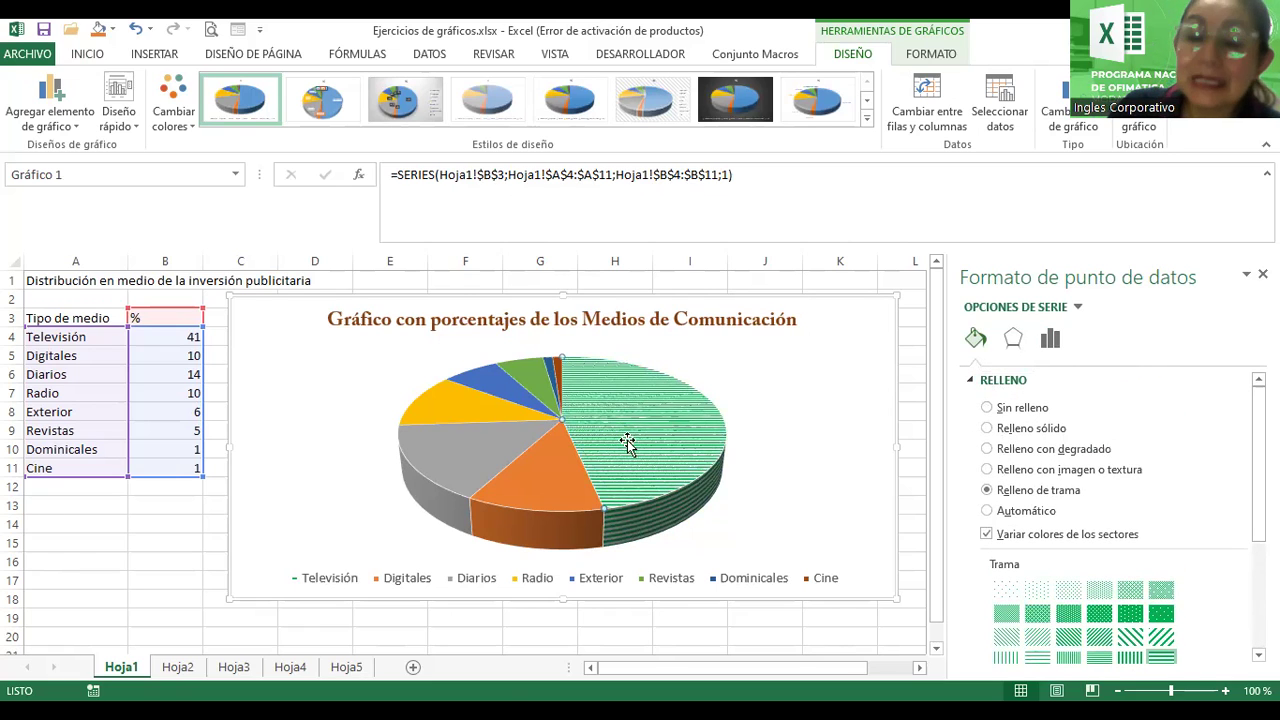
{"action": "mouse_move", "coordinate": [626, 437]}
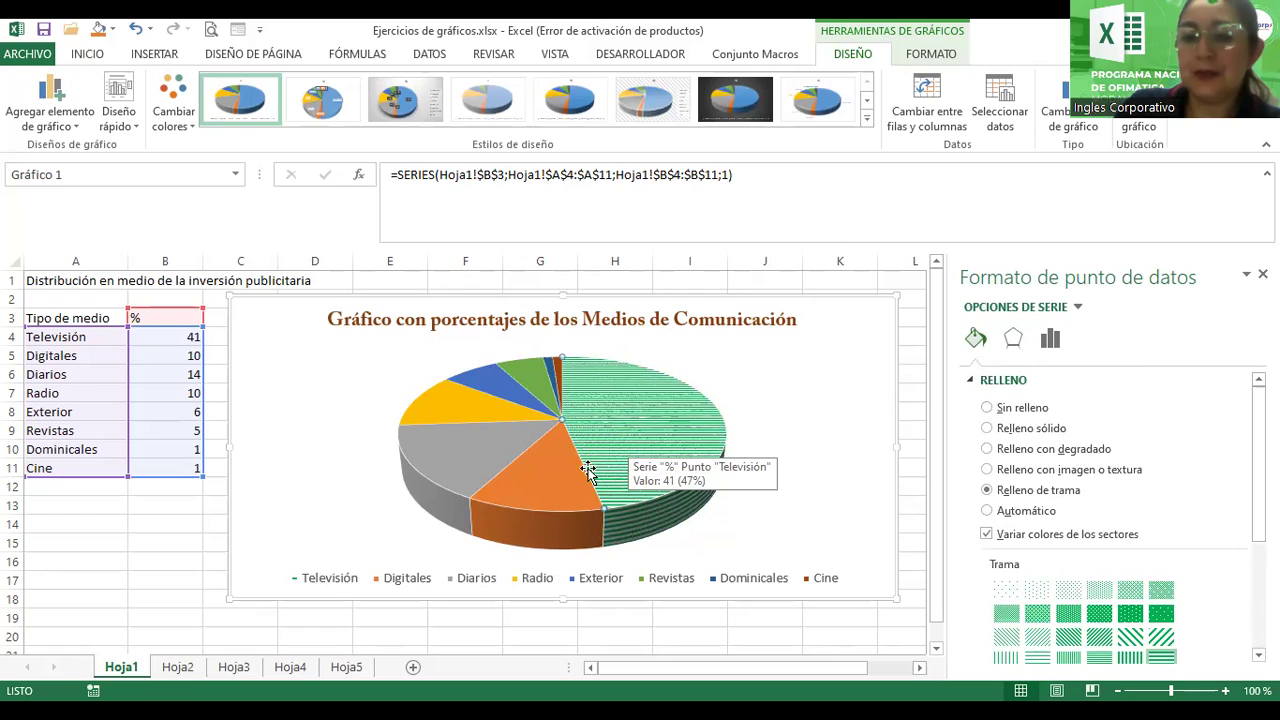
{"action": "left_click", "coordinate": [535, 477]}
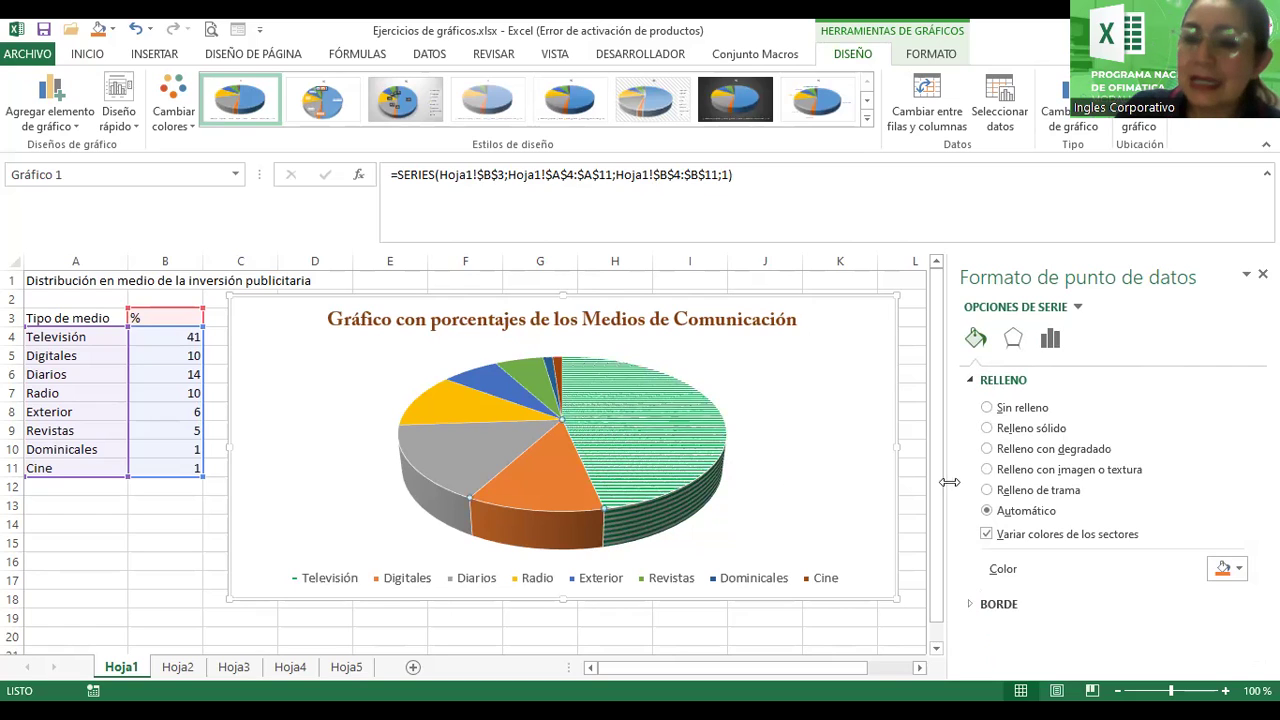
{"action": "left_click", "coordinate": [987, 429]}
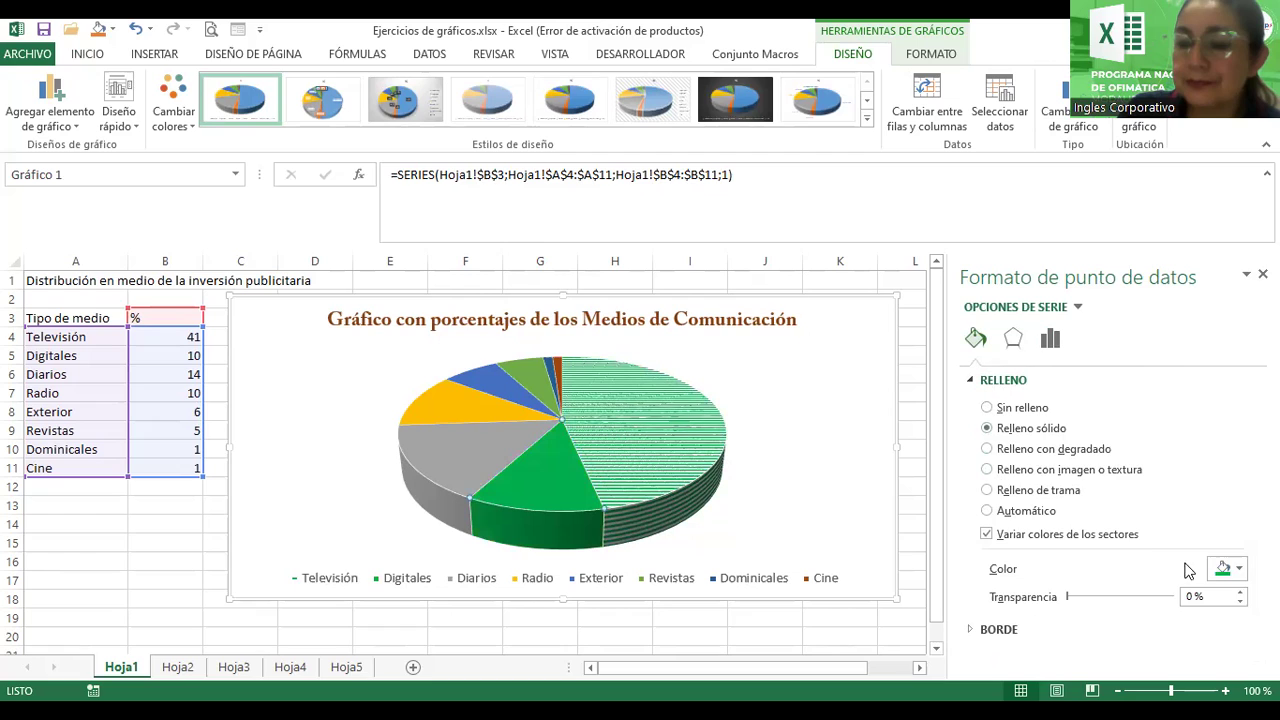
{"action": "left_click", "coordinate": [1240, 572]}
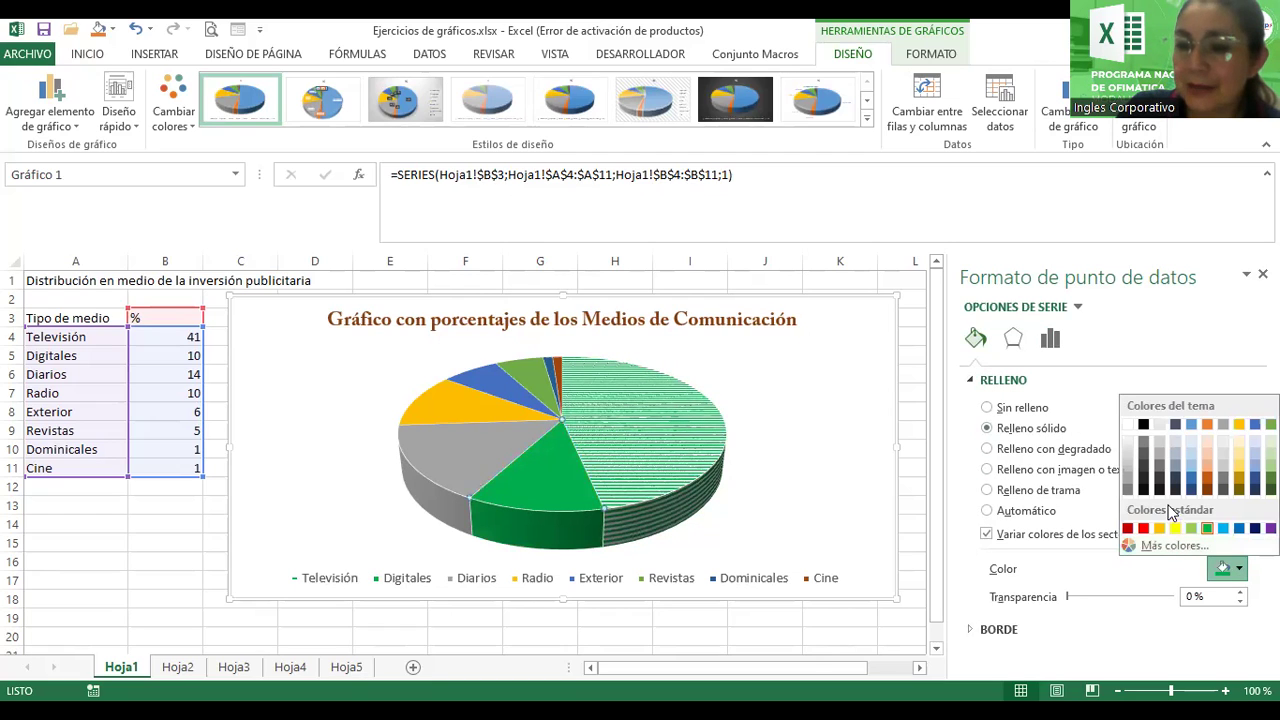
{"action": "left_click", "coordinate": [1160, 492]}
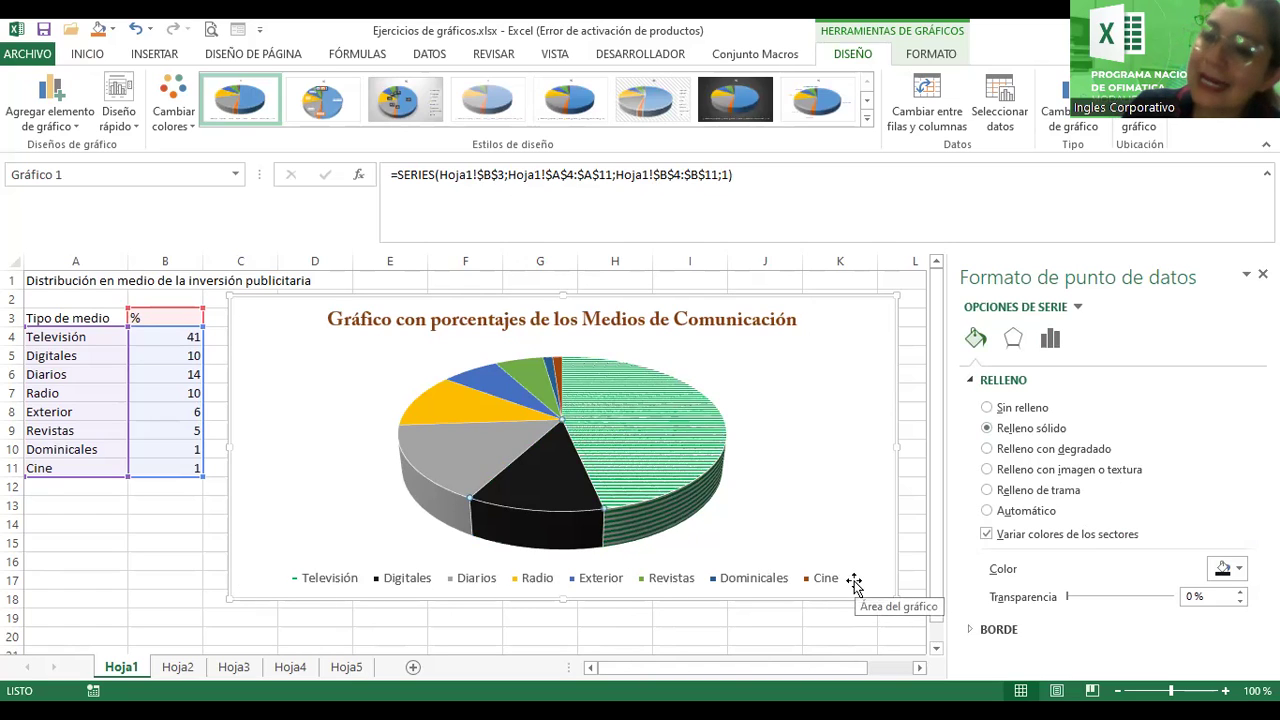
- Fill the plot area with the parchment texture after trying solid and gradient fills
{"action": "left_click", "coordinate": [899, 516]}
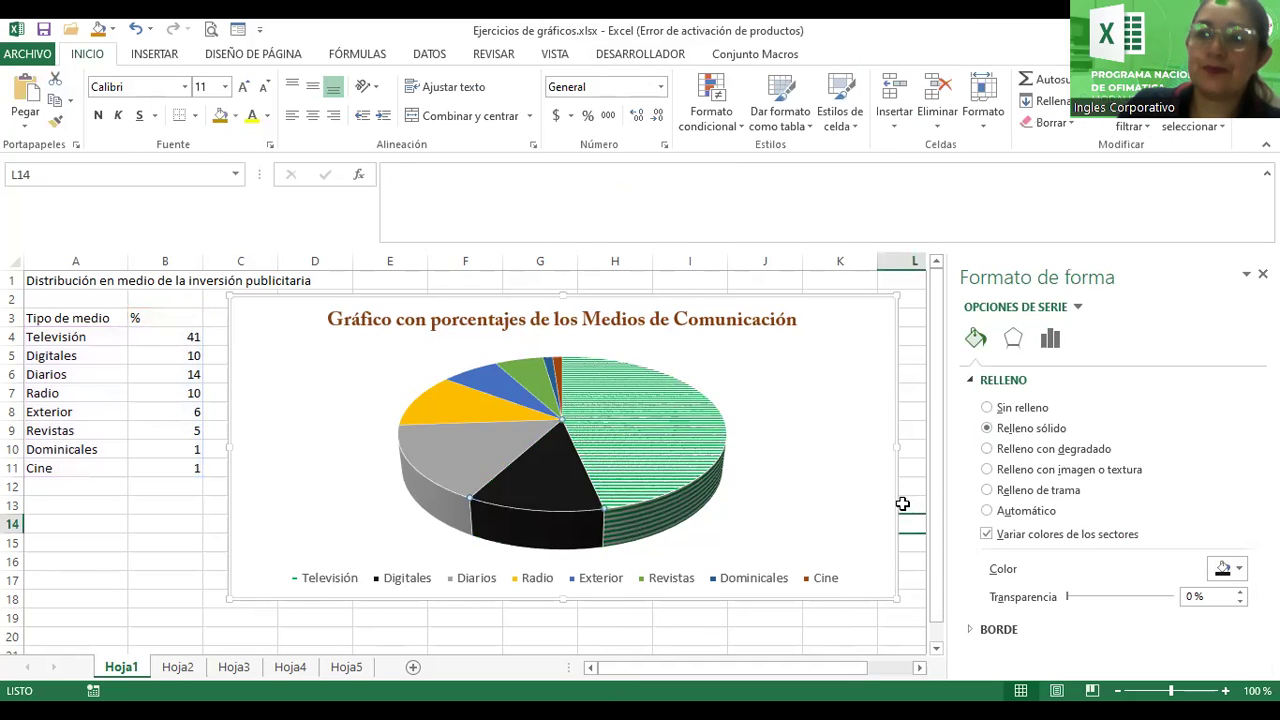
{"action": "left_click", "coordinate": [851, 451]}
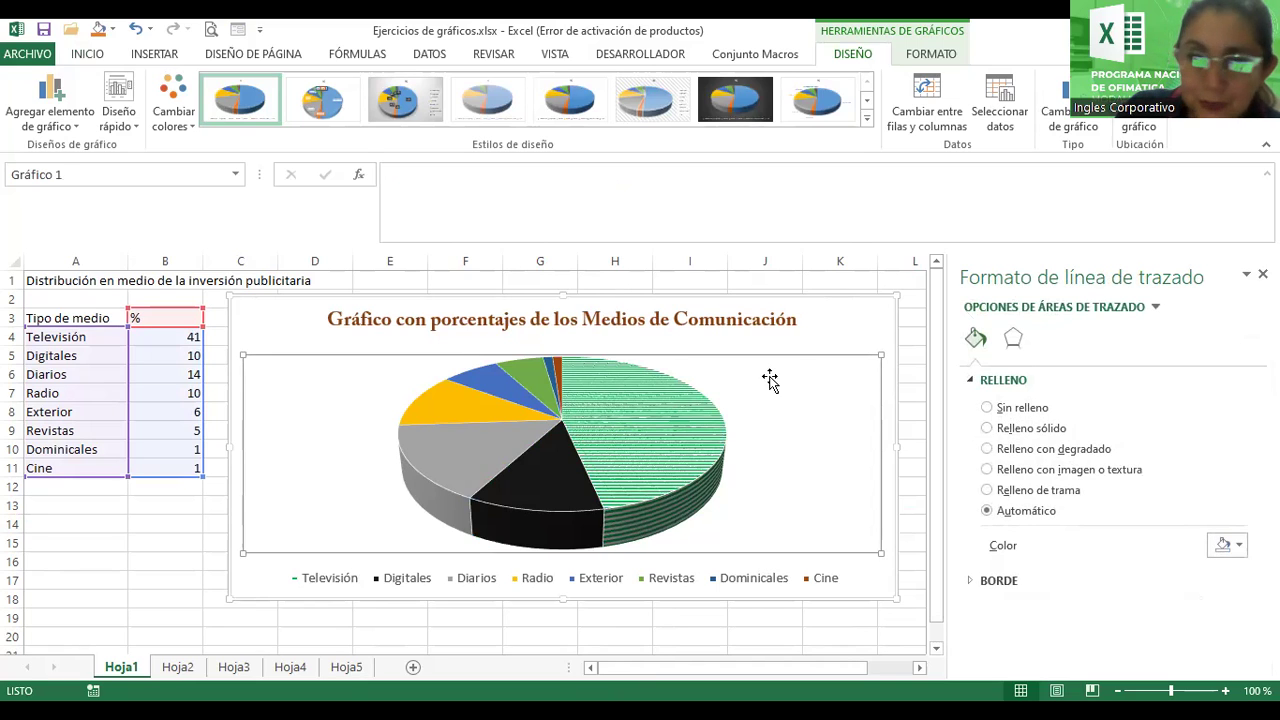
{"action": "left_click", "coordinate": [987, 428]}
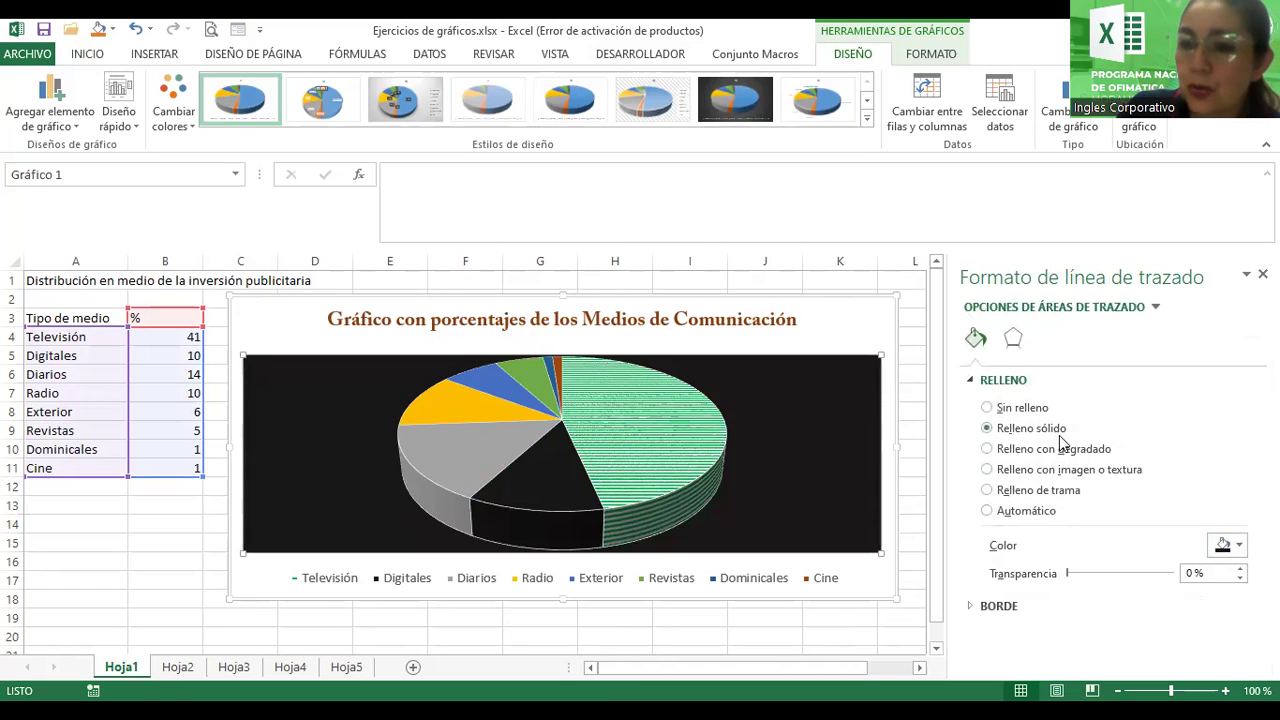
{"action": "left_click", "coordinate": [1032, 452]}
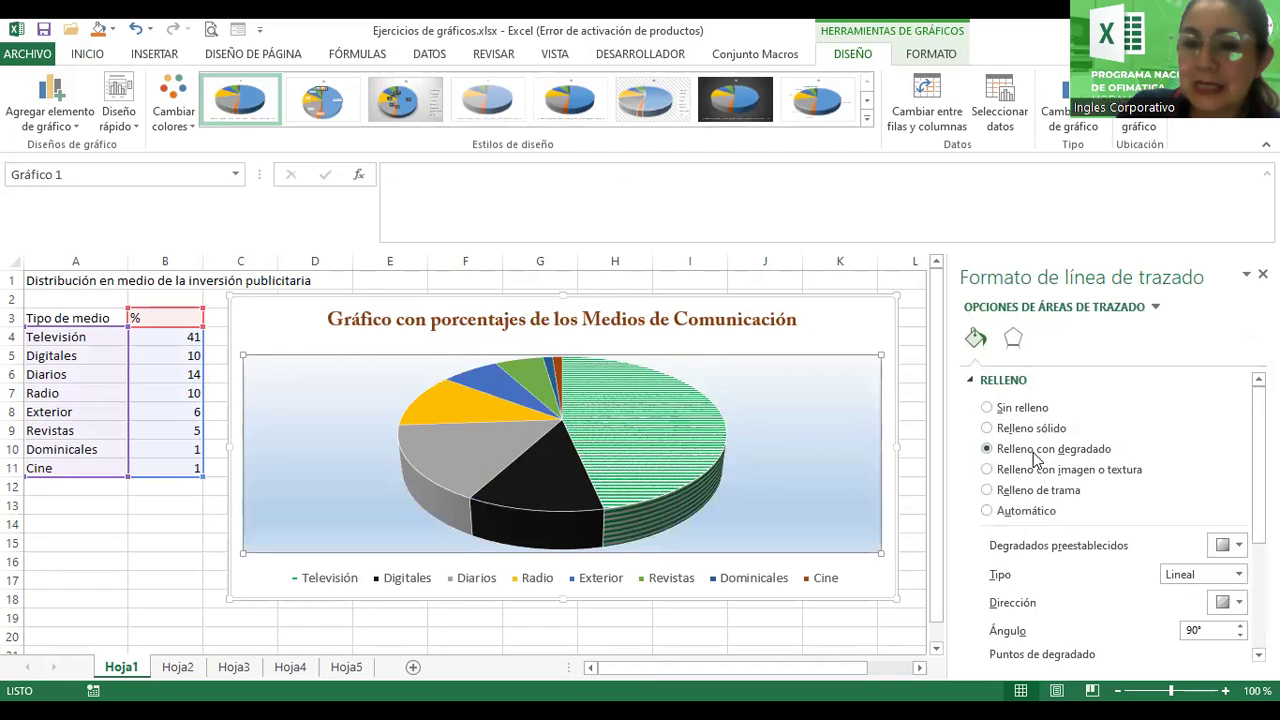
{"action": "left_click", "coordinate": [1038, 470]}
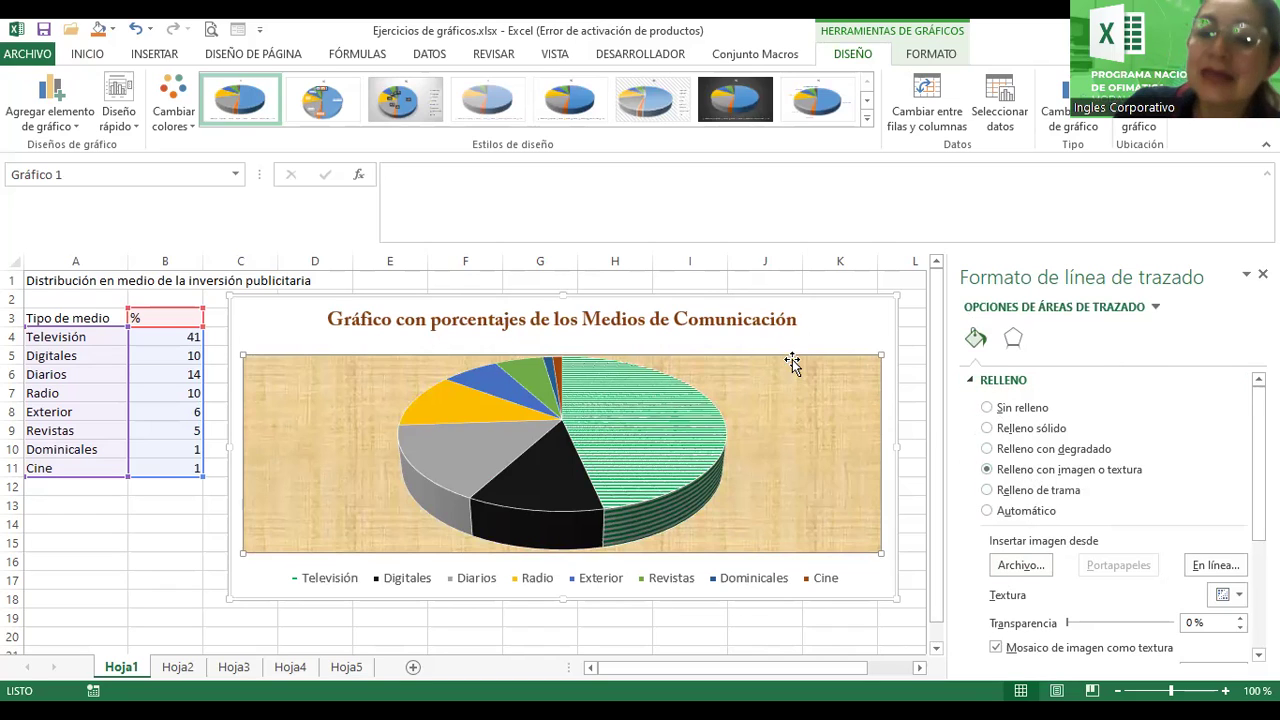
{"action": "left_click", "coordinate": [815, 335]}
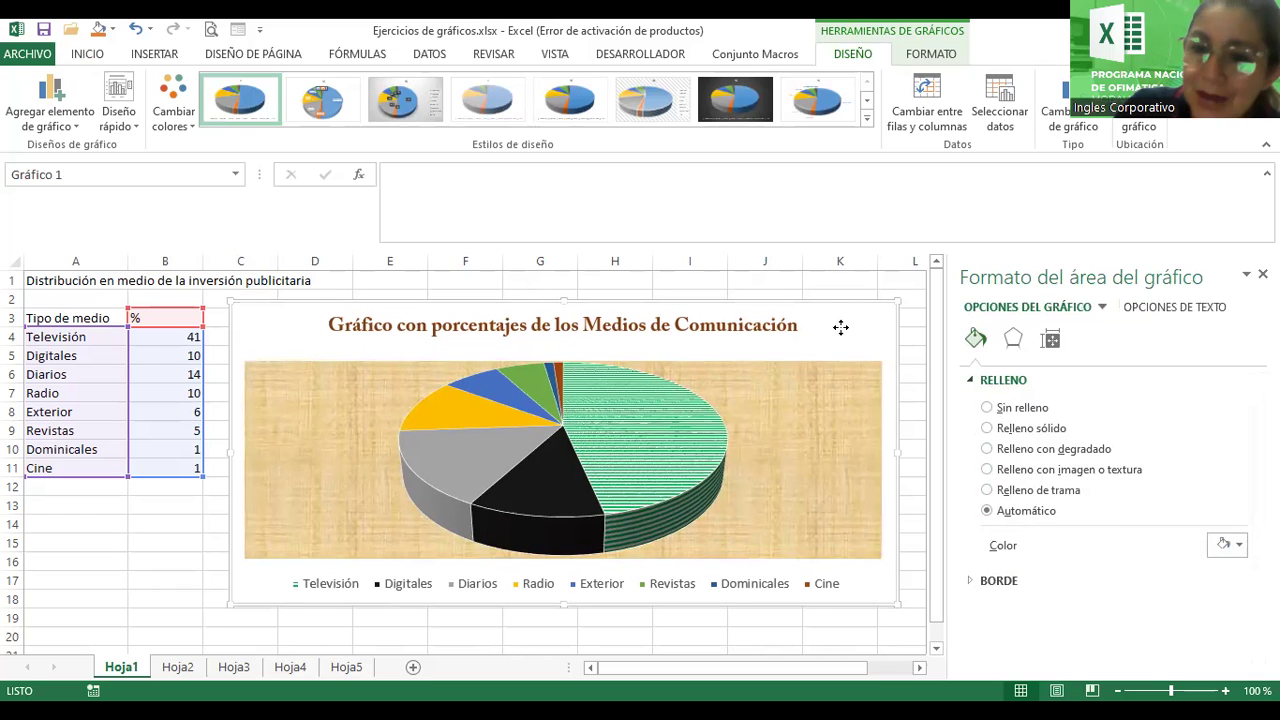
- Review the fills of the Diarios, Televisión and Digitales slices and the plot area
{"action": "left_click", "coordinate": [818, 390]}
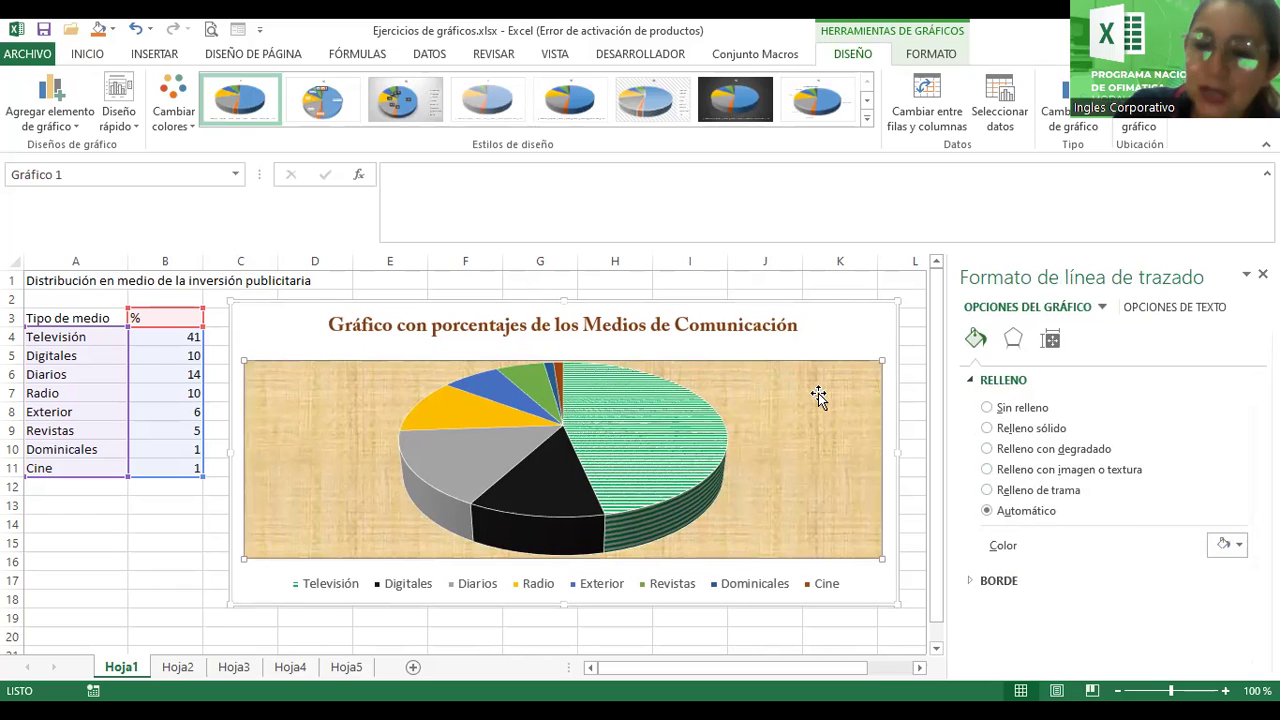
{"action": "left_click", "coordinate": [650, 420]}
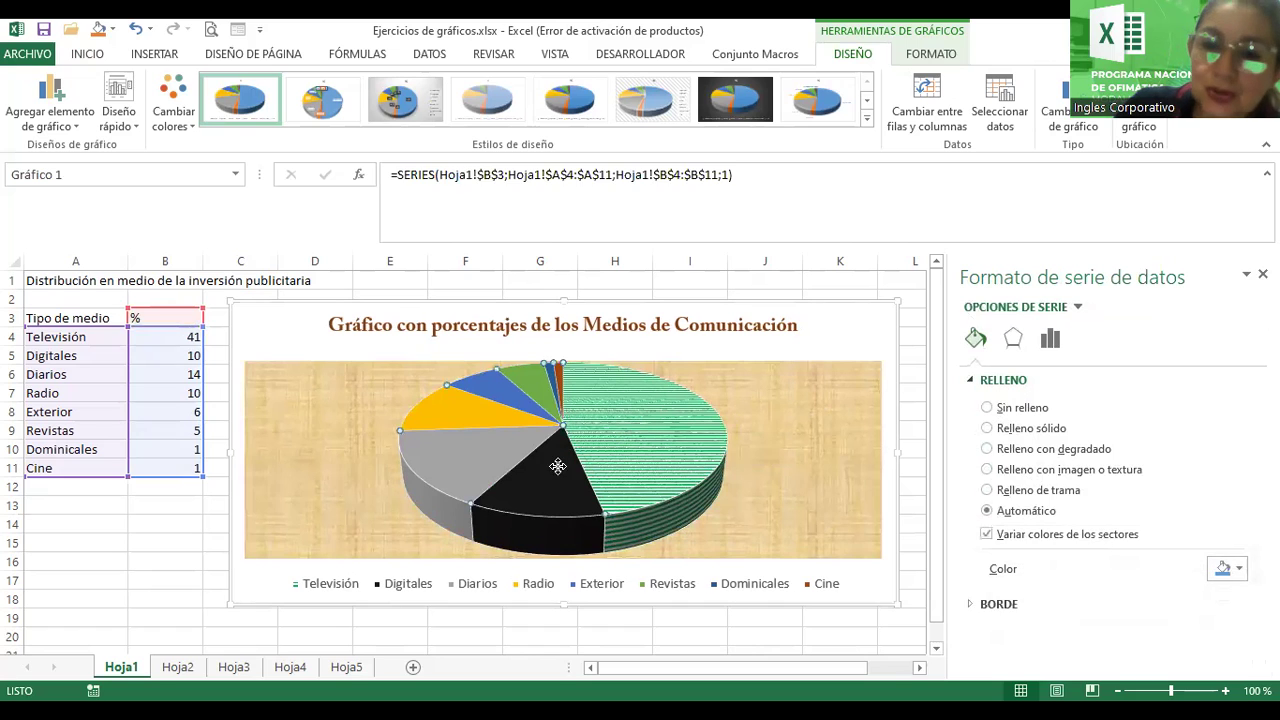
{"action": "left_click", "coordinate": [508, 456]}
{"action": "mouse_move", "coordinate": [502, 423]}
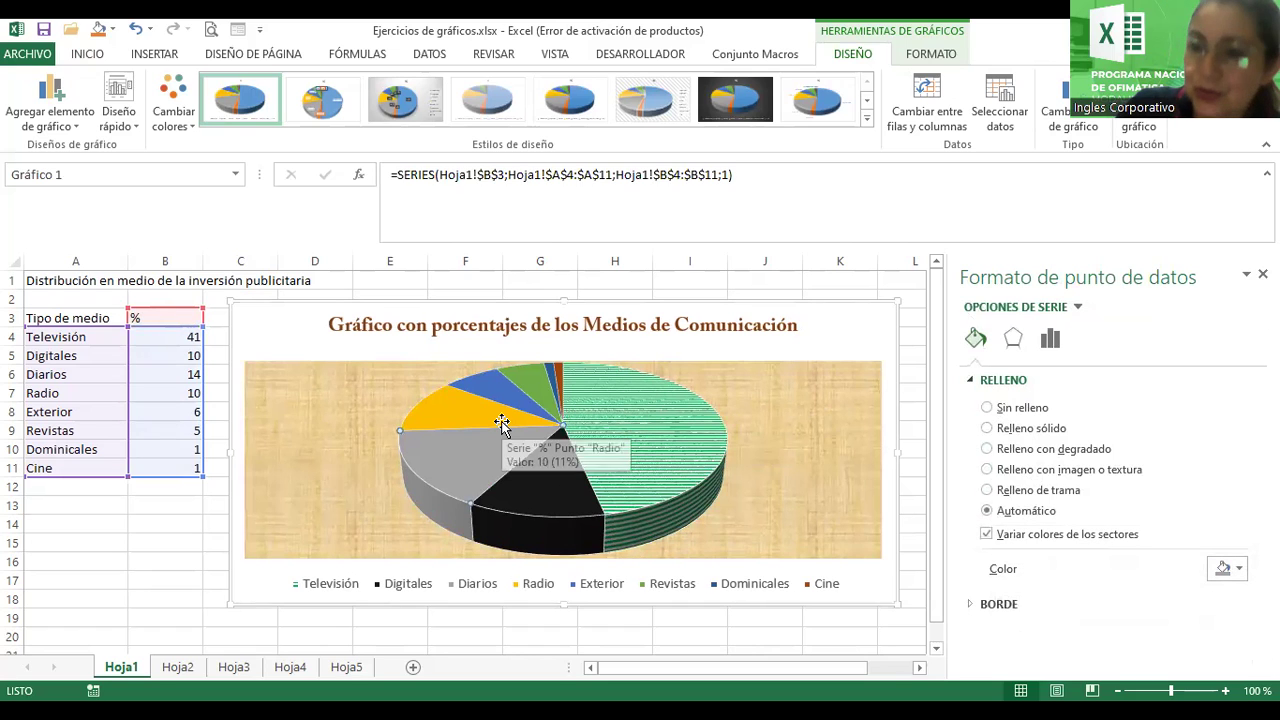
{"action": "left_click", "coordinate": [685, 450]}
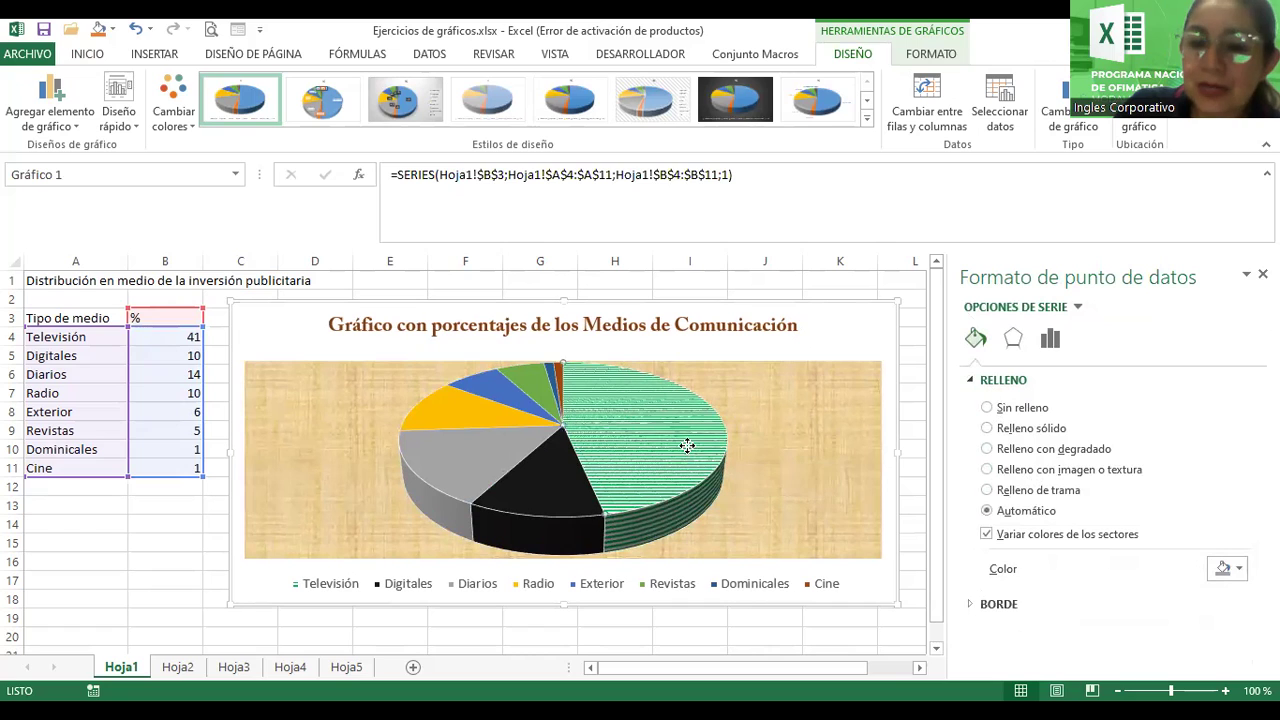
{"action": "left_click", "coordinate": [547, 483]}
{"action": "left_click", "coordinate": [805, 482]}
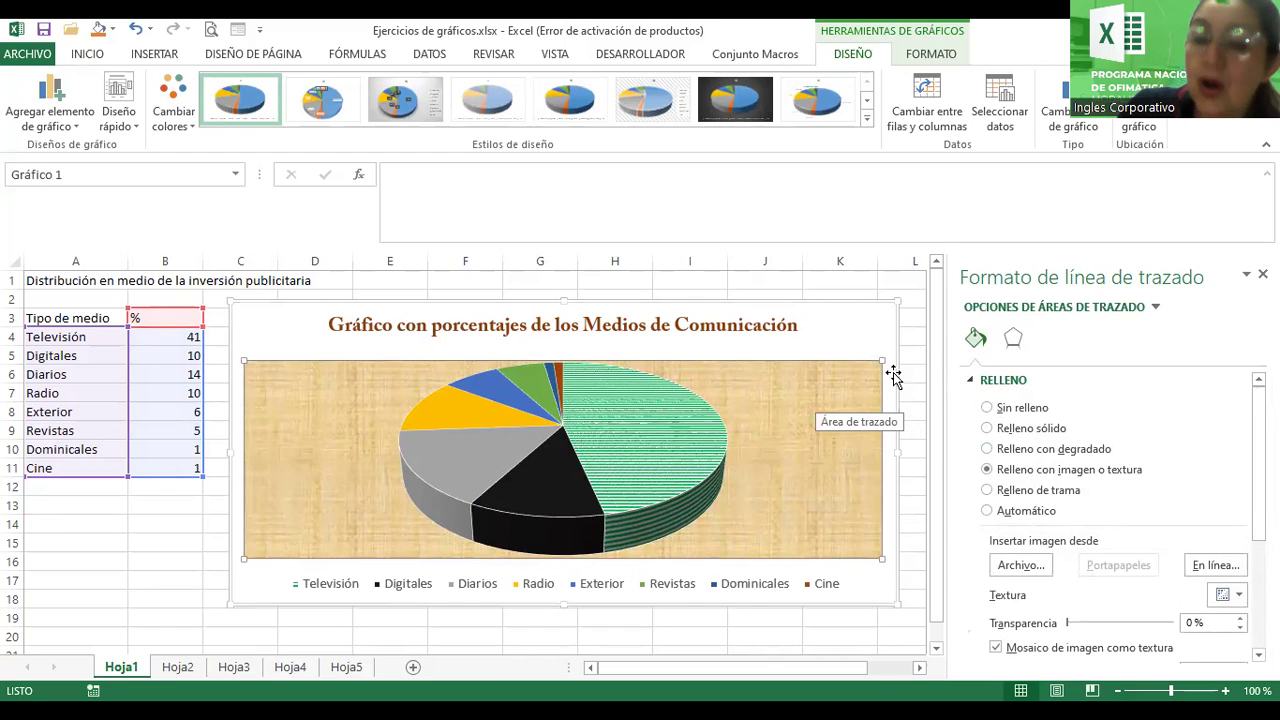
- Select the chart area and choose Relleno con degradado for its background
{"action": "left_click", "coordinate": [838, 340]}
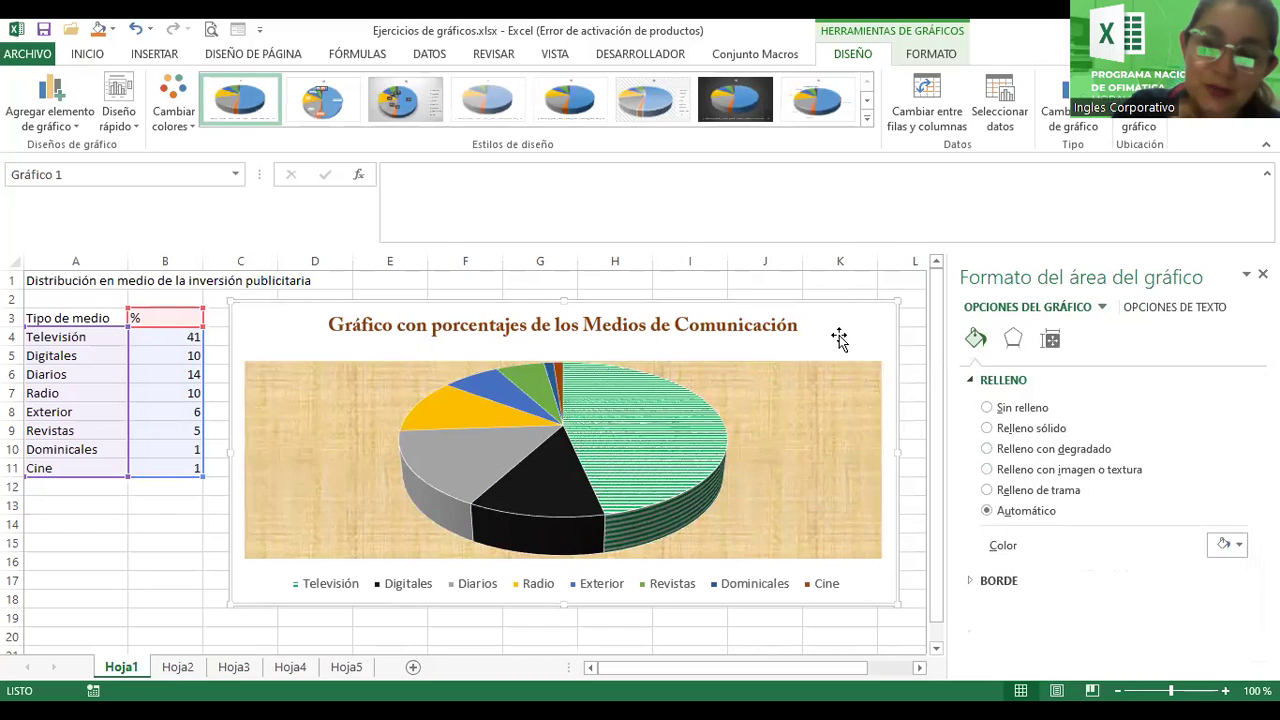
{"action": "left_click", "coordinate": [829, 408]}
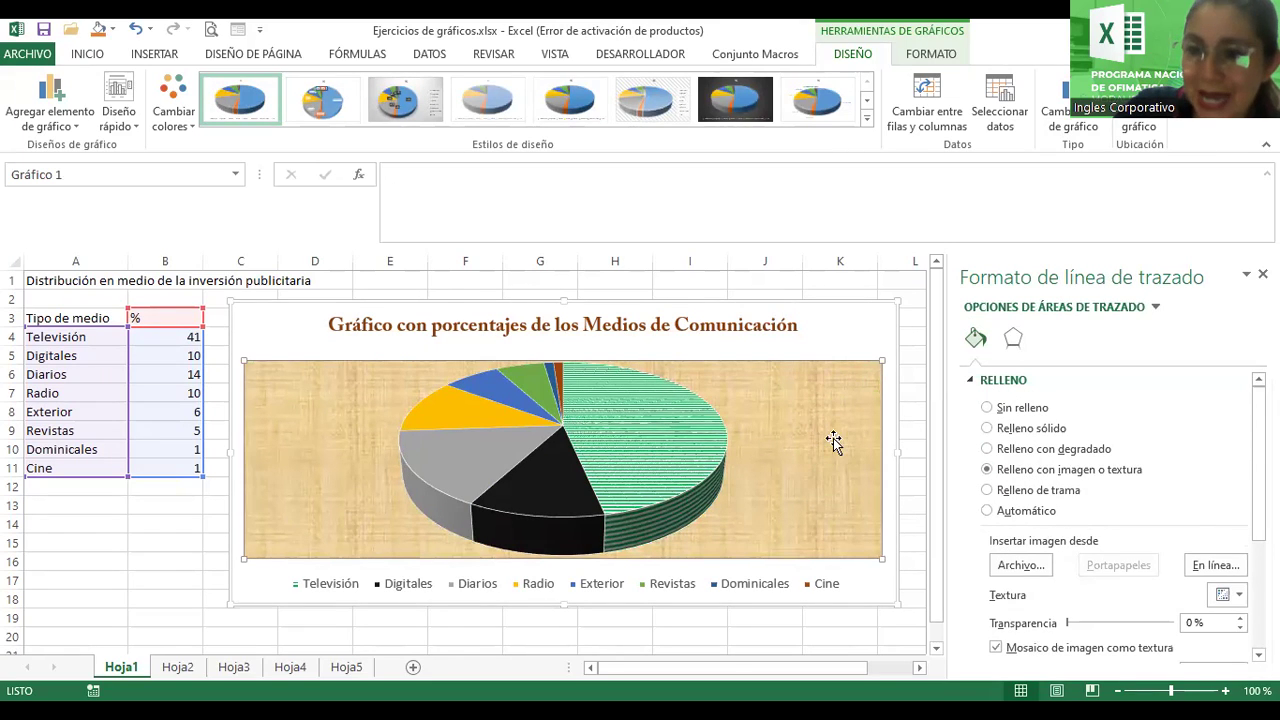
{"action": "left_click", "coordinate": [844, 319]}
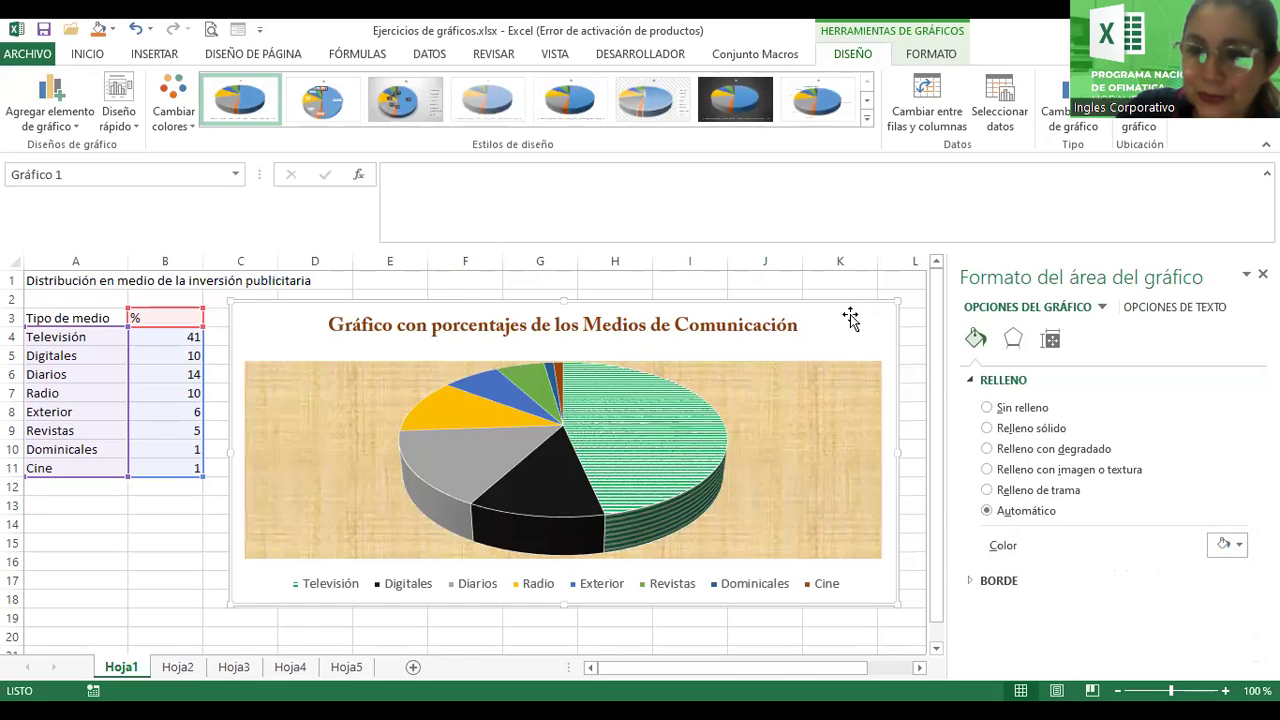
{"action": "left_click", "coordinate": [987, 449]}
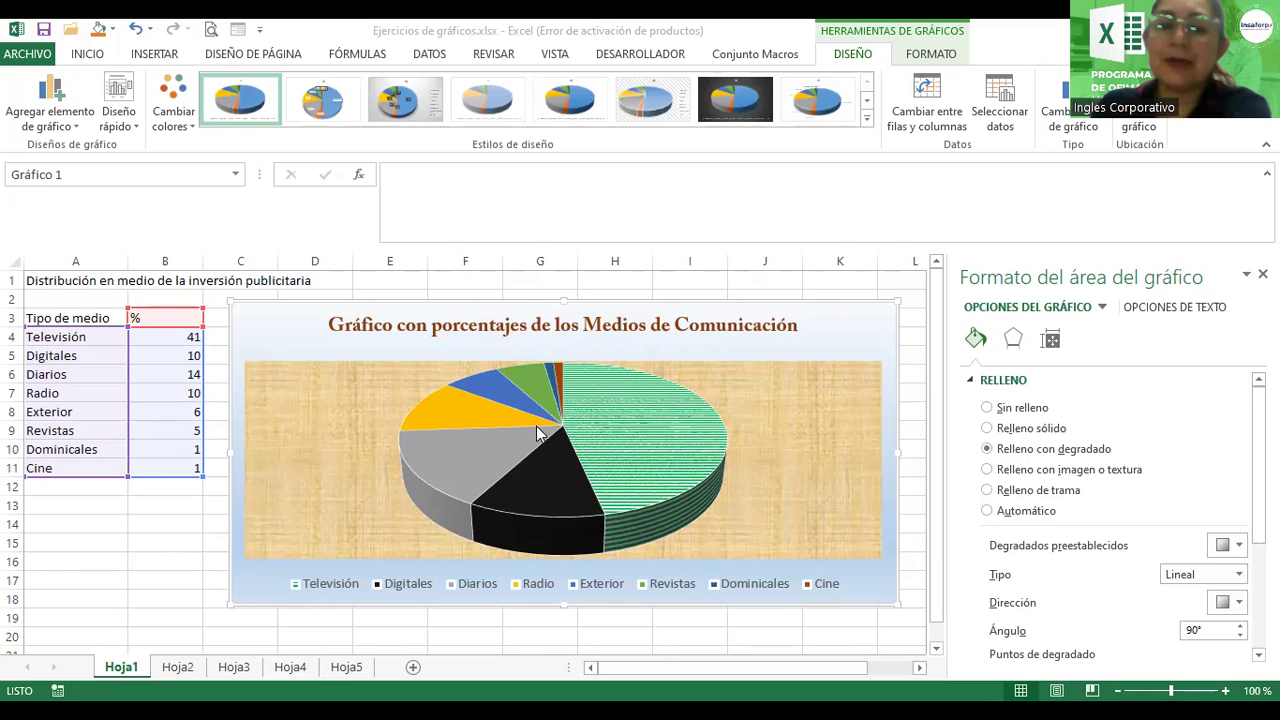
- Isolate the grey Diarios slice in the pie, finishing by selecting cell A3
{"action": "left_click", "coordinate": [447, 453]}
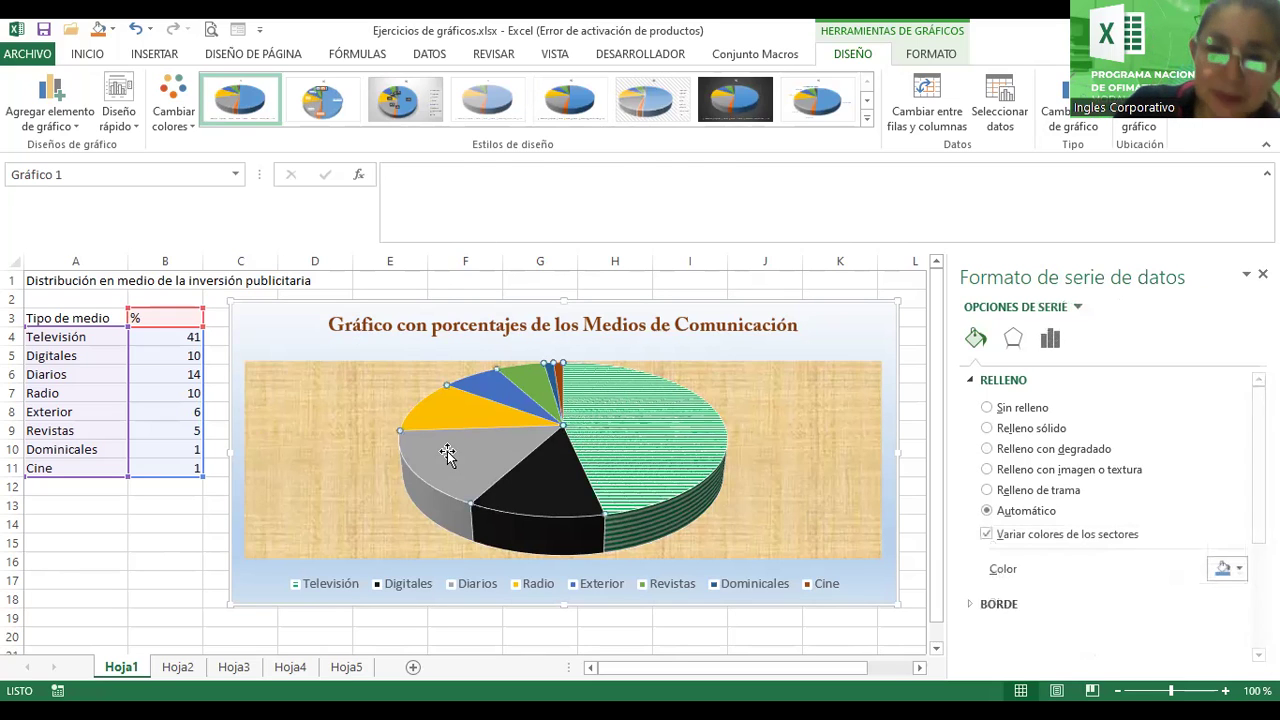
{"action": "left_click", "coordinate": [447, 458]}
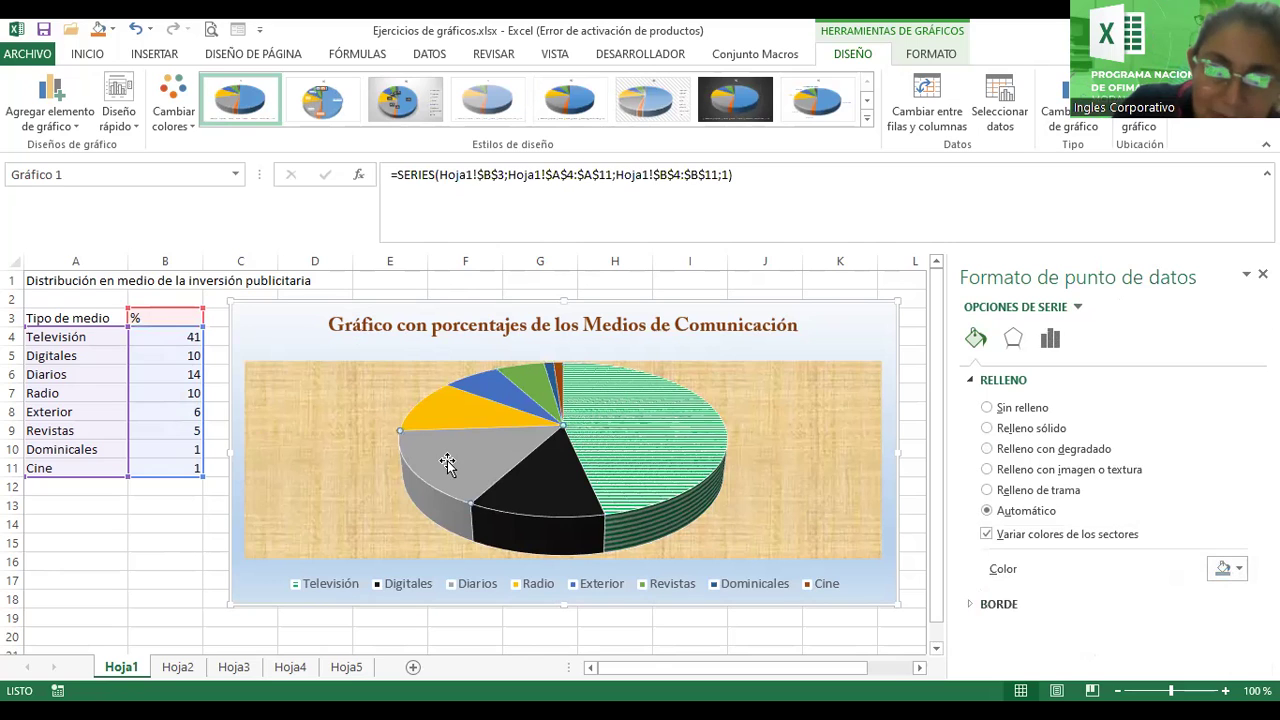
{"action": "left_click", "coordinate": [903, 349]}
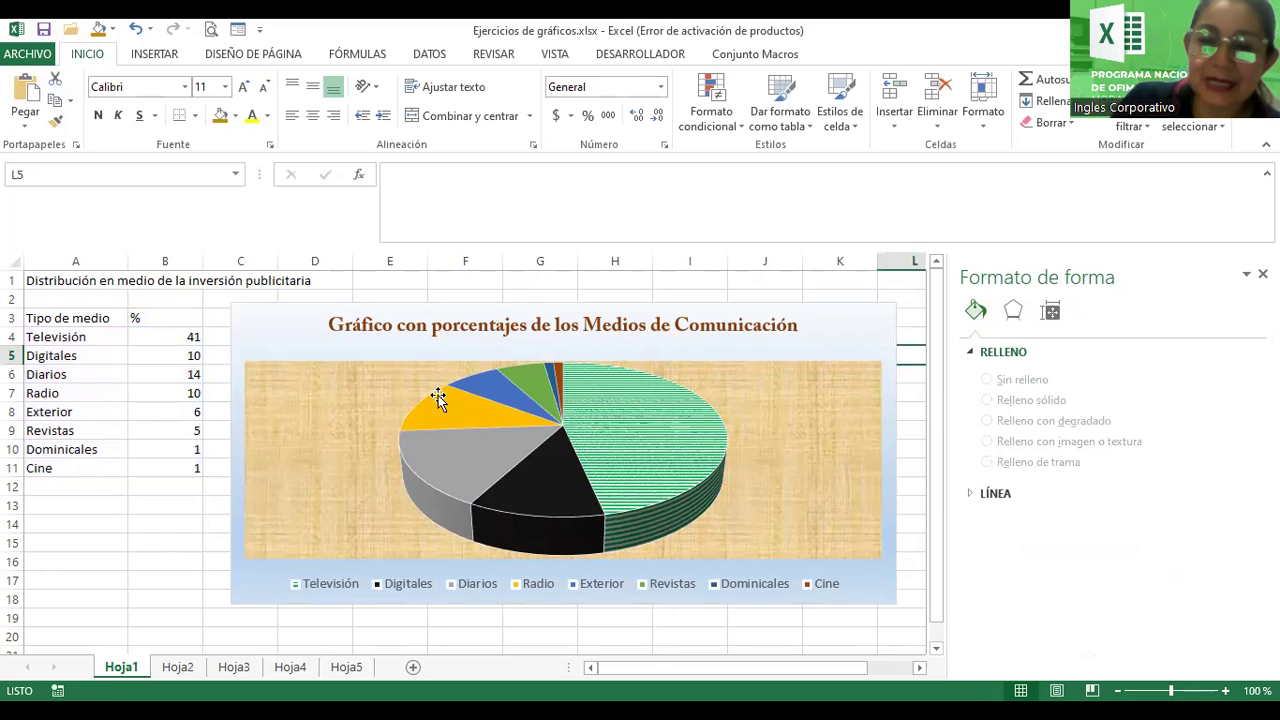
{"action": "left_click", "coordinate": [466, 455]}
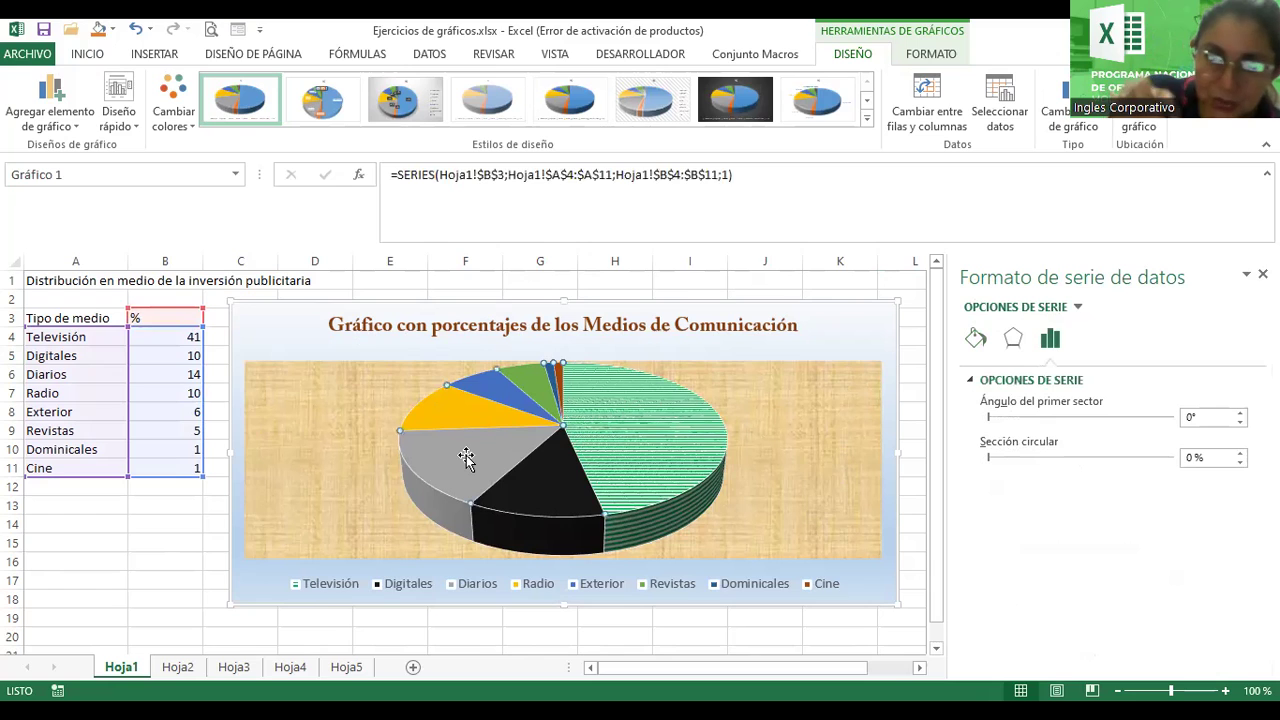
{"action": "left_click", "coordinate": [466, 457]}
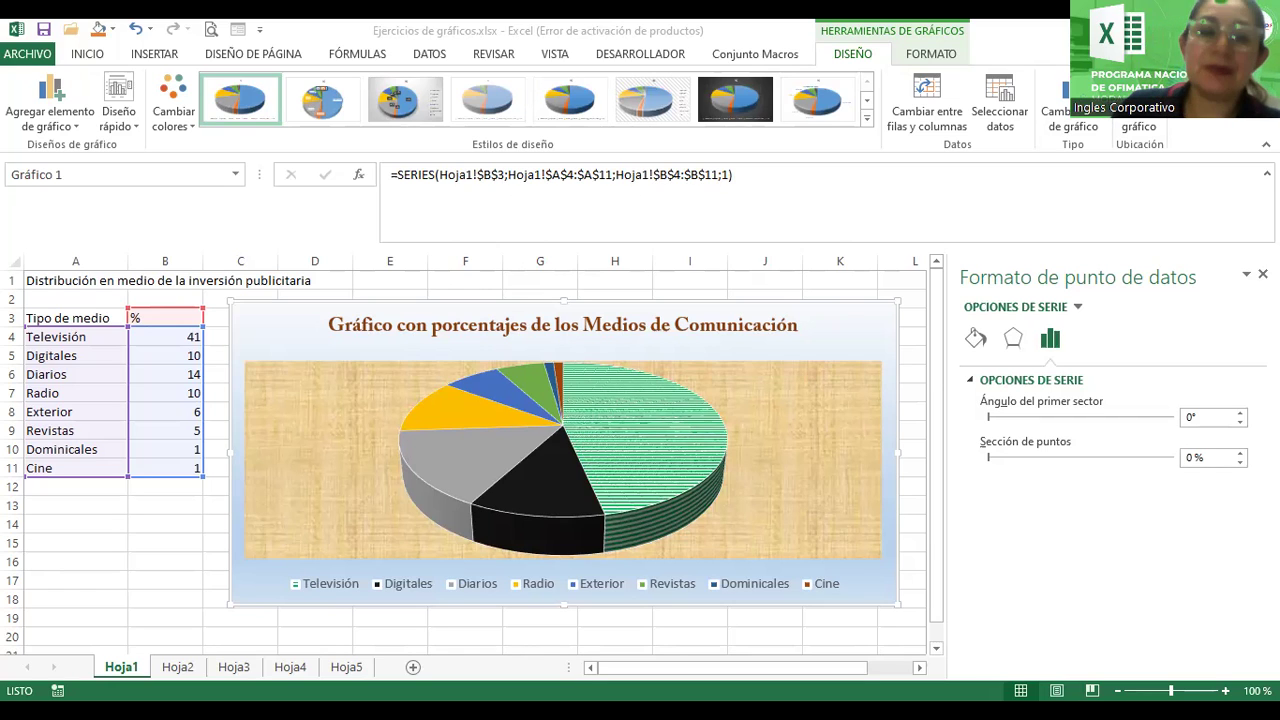
{"action": "left_click", "coordinate": [49, 318]}
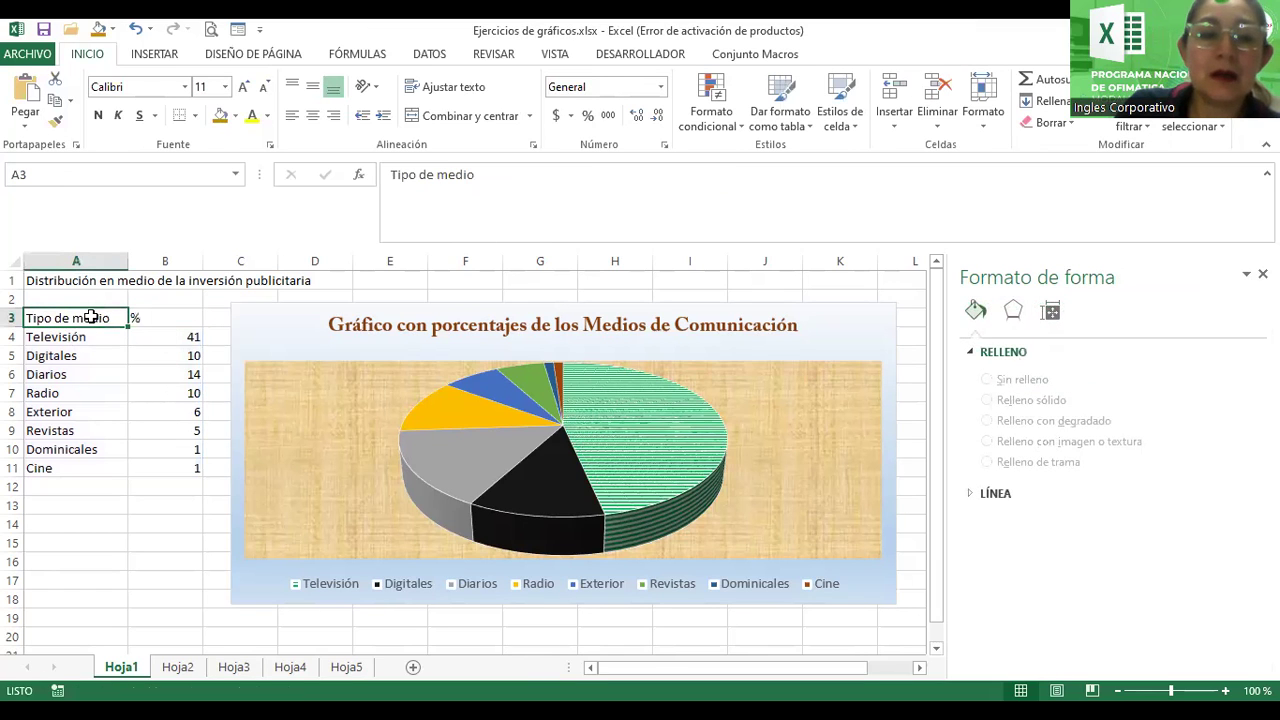
- Format A3:B11 as a table with headers using a medium orange table style
{"action": "mouse_move", "coordinate": [88, 316]}
{"action": "left_mouse_down"}
{"action": "mouse_move", "coordinate": [160, 362]}
{"action": "mouse_move", "coordinate": [165, 468]}
{"action": "left_mouse_up"}
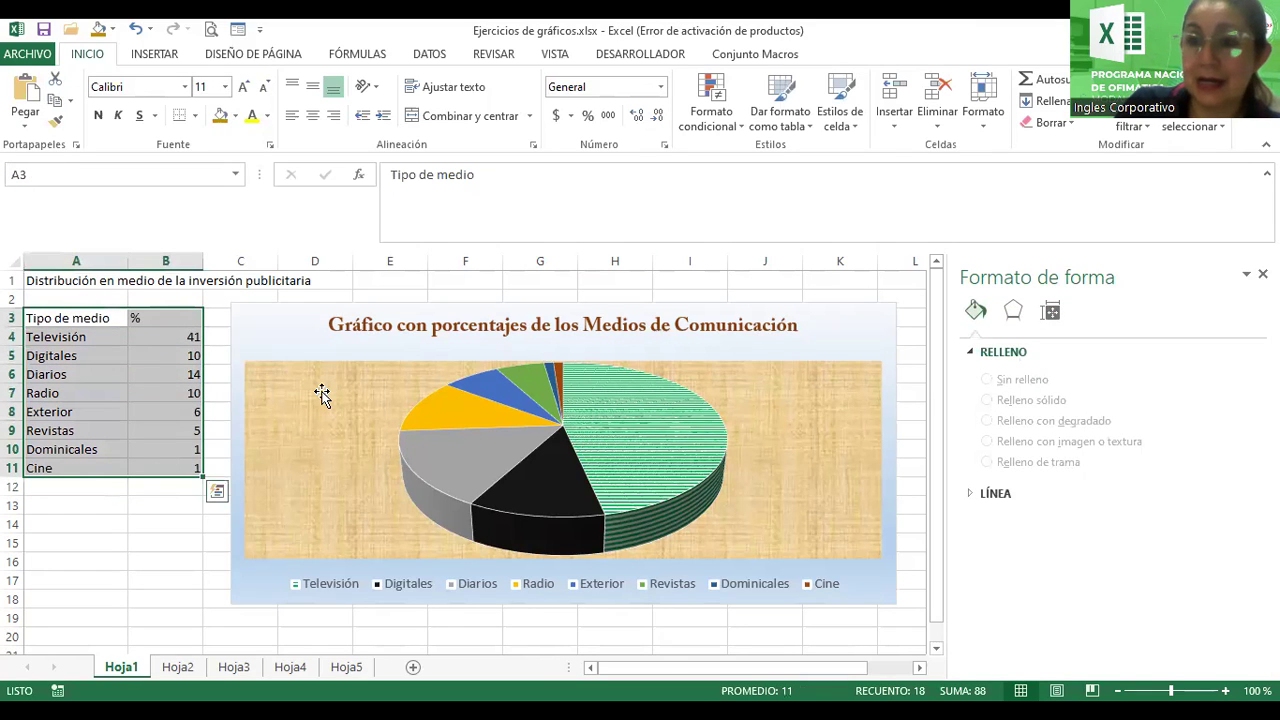
{"action": "left_click", "coordinate": [810, 133]}
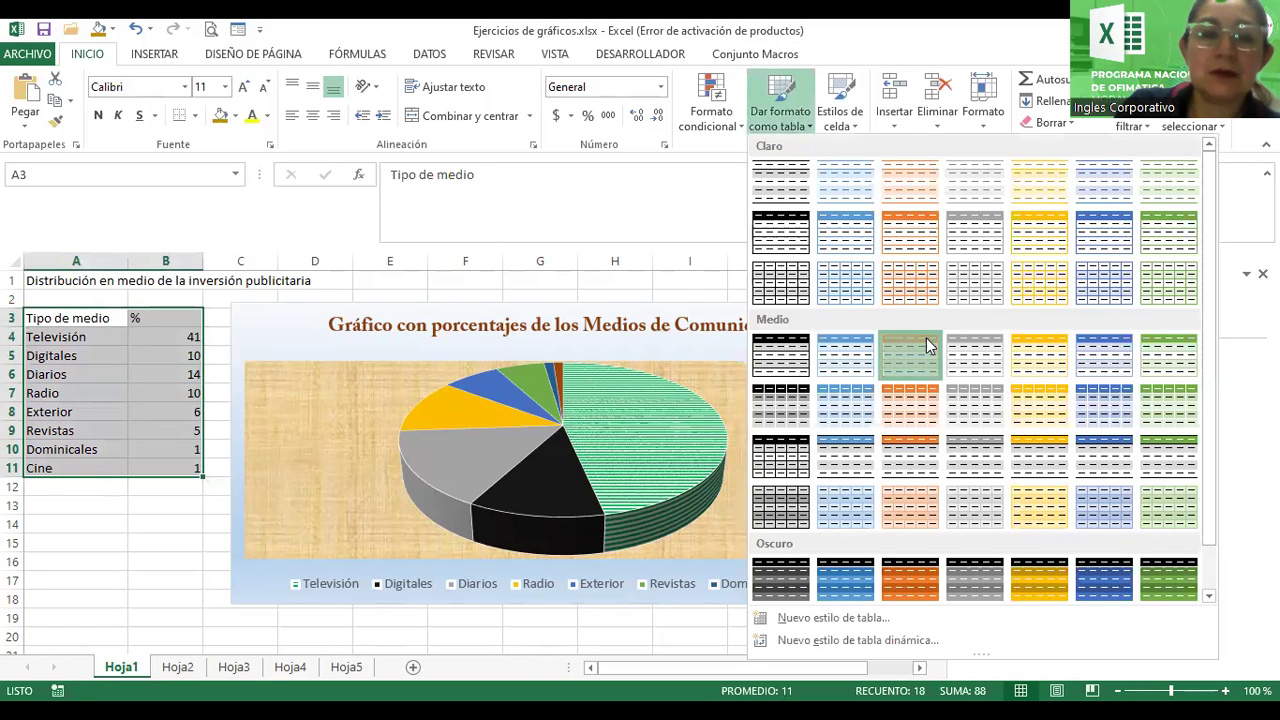
{"action": "left_click", "coordinate": [926, 345]}
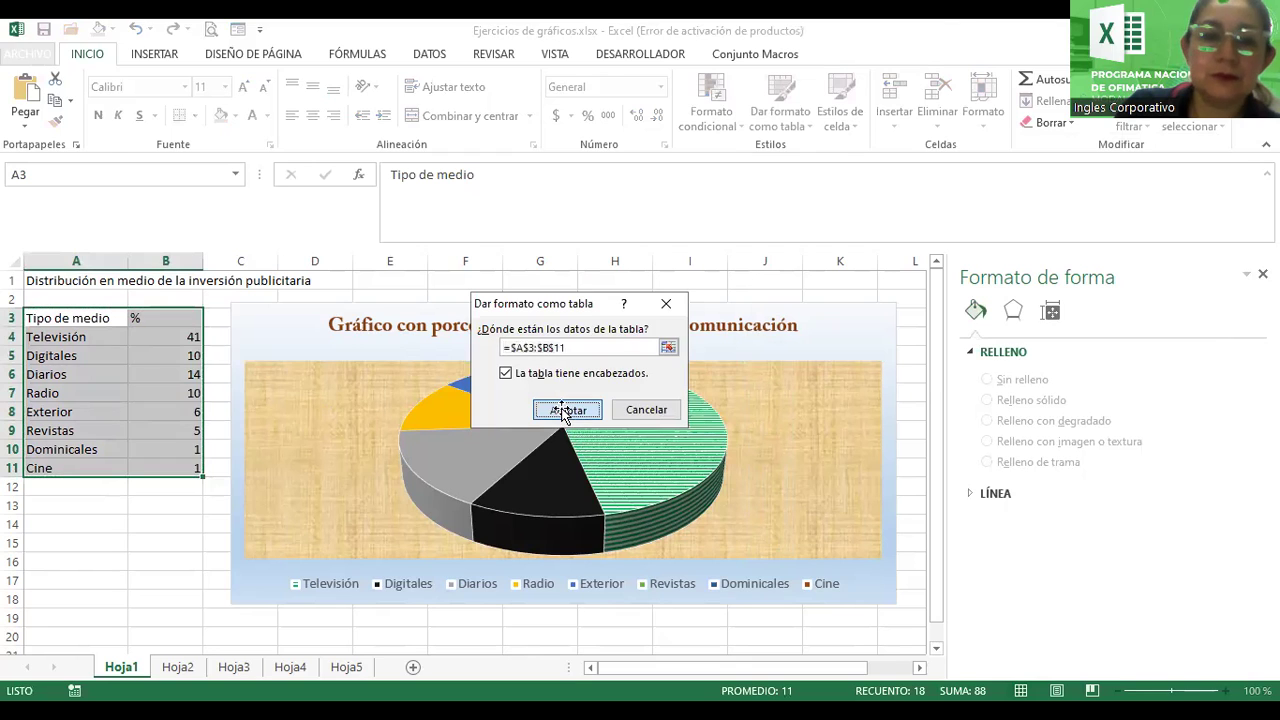
{"action": "left_click", "coordinate": [565, 410]}
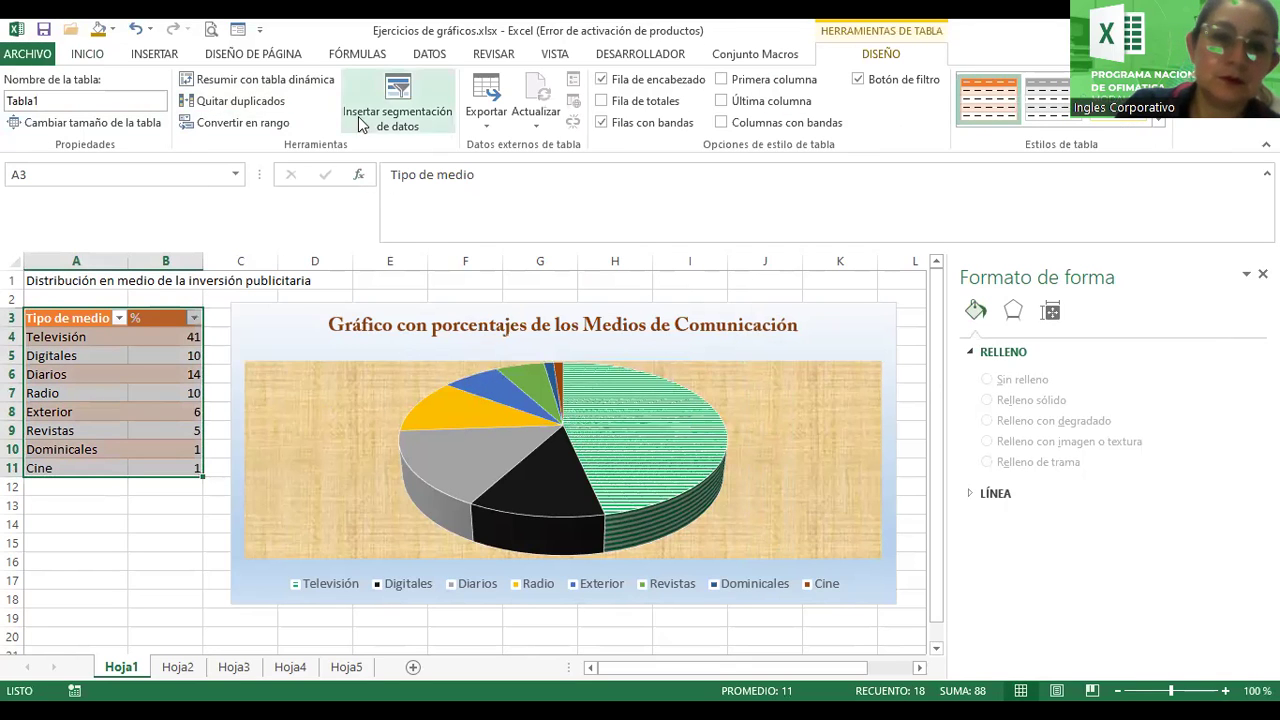
- Centre the table contents and widen columns A and B so the headings fit
{"action": "left_click", "coordinate": [87, 55]}
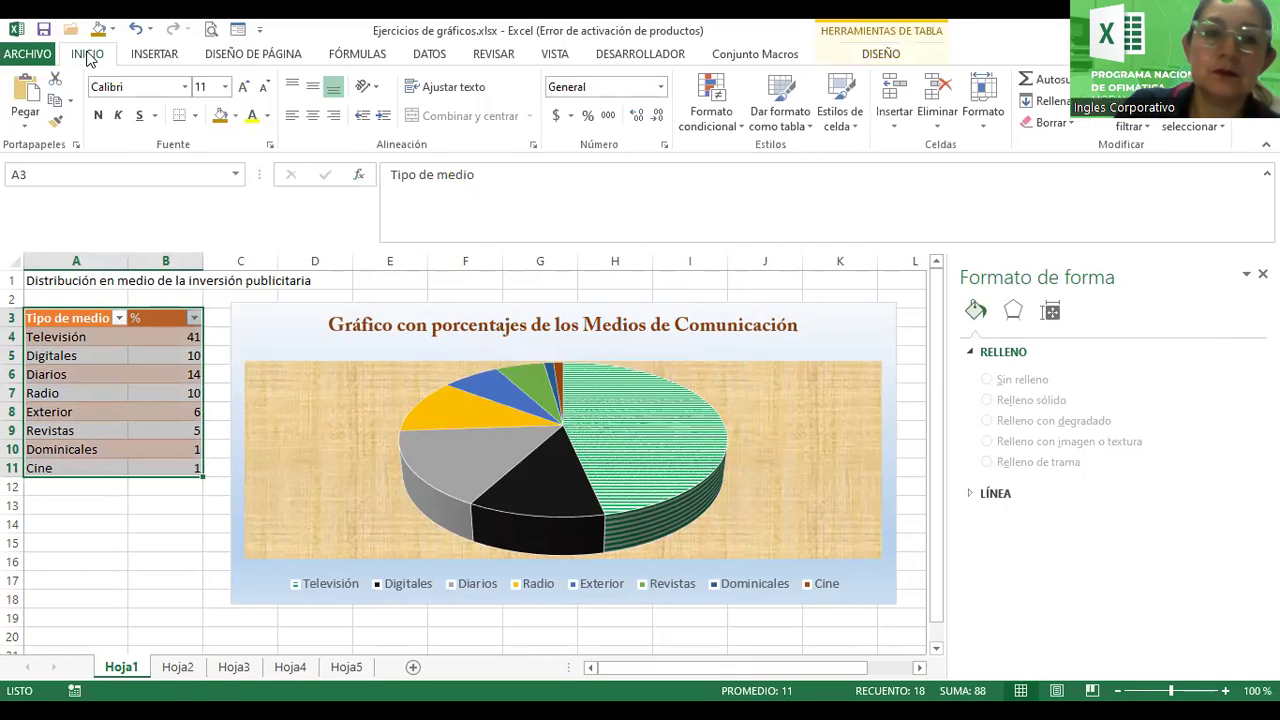
{"action": "left_click", "coordinate": [320, 118]}
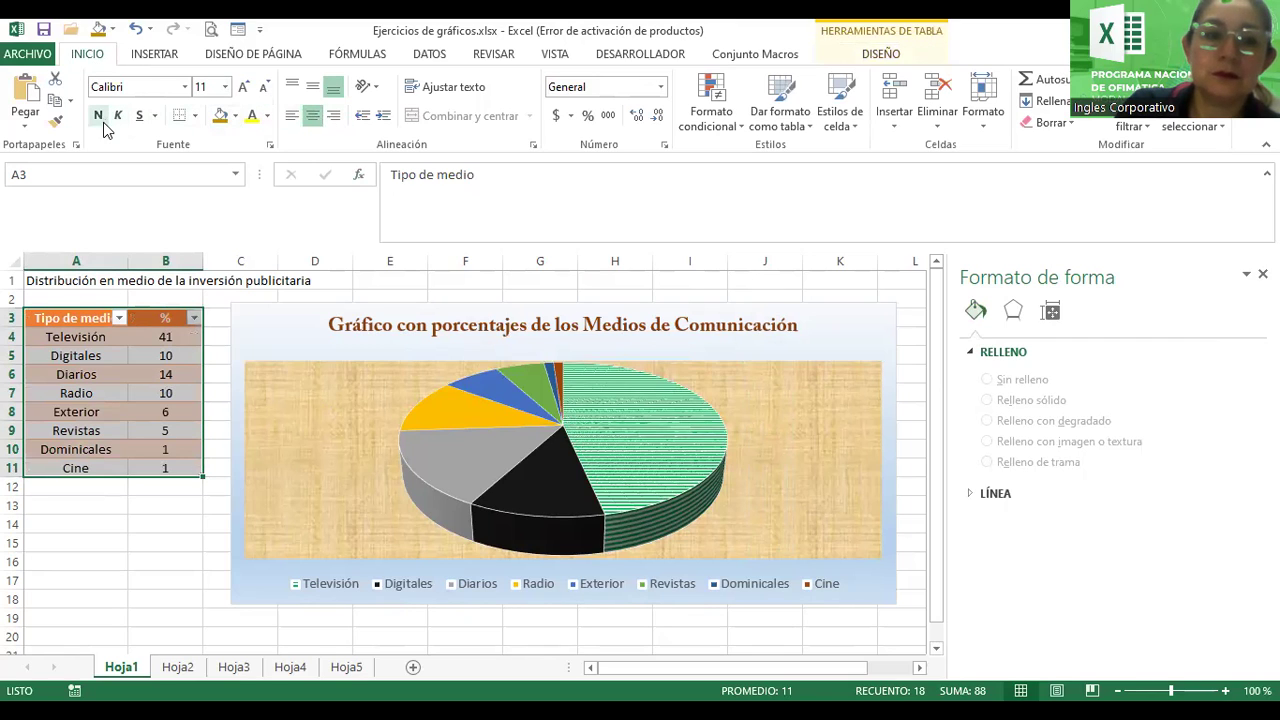
{"action": "left_click", "coordinate": [36, 317]}
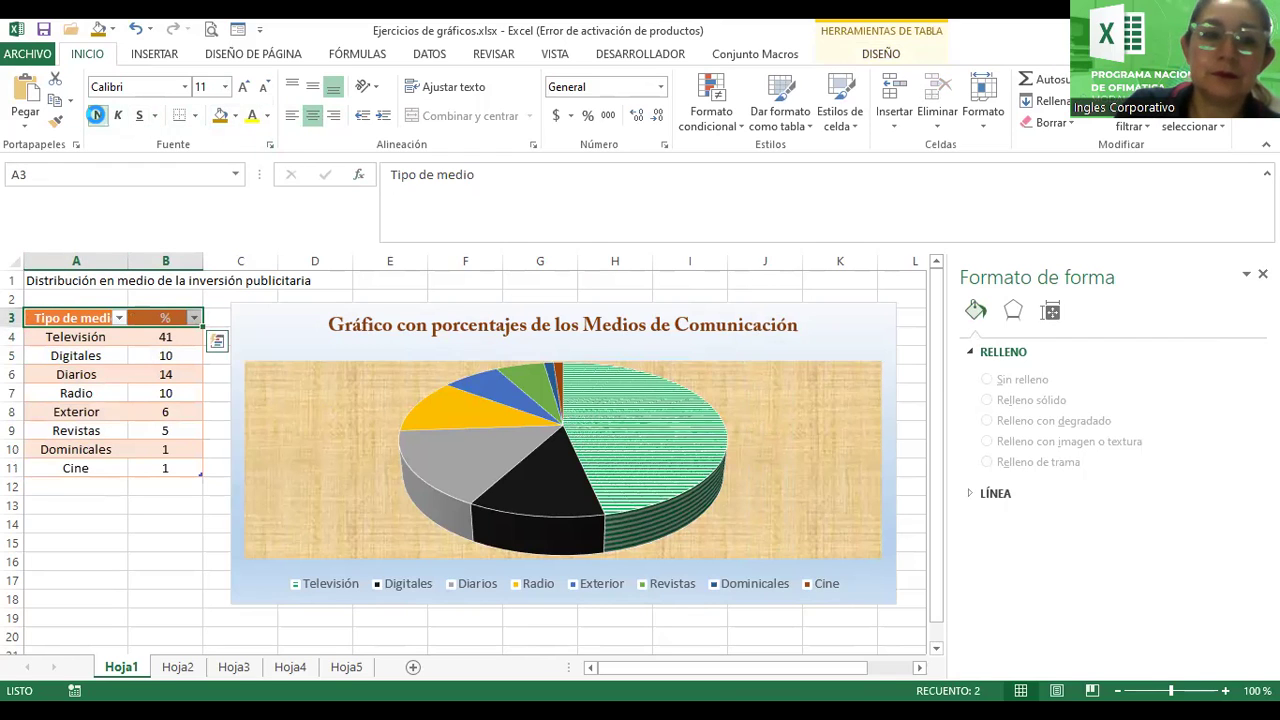
{"action": "left_click_drag", "start_coordinate": [128, 261], "coordinate": [233, 259]}
{"action": "left_click", "coordinate": [213, 487]}
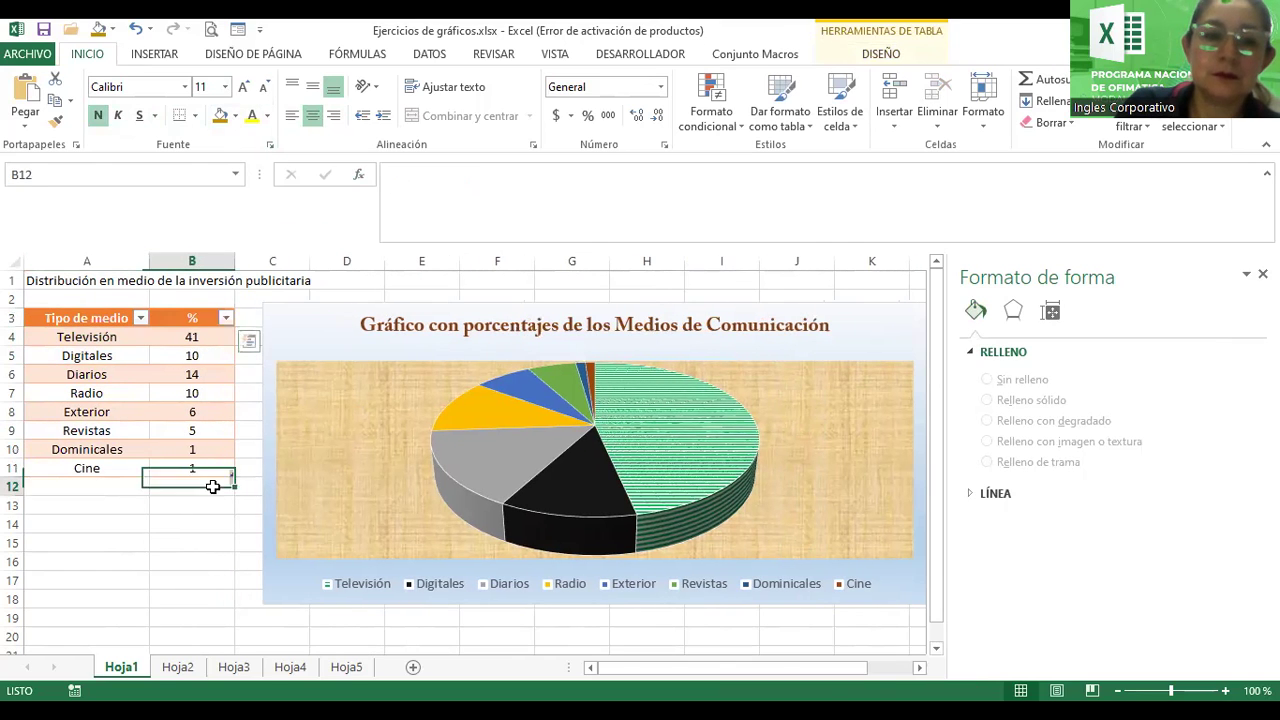
- Turn off the table's header filter buttons
{"action": "left_click", "coordinate": [82, 318]}
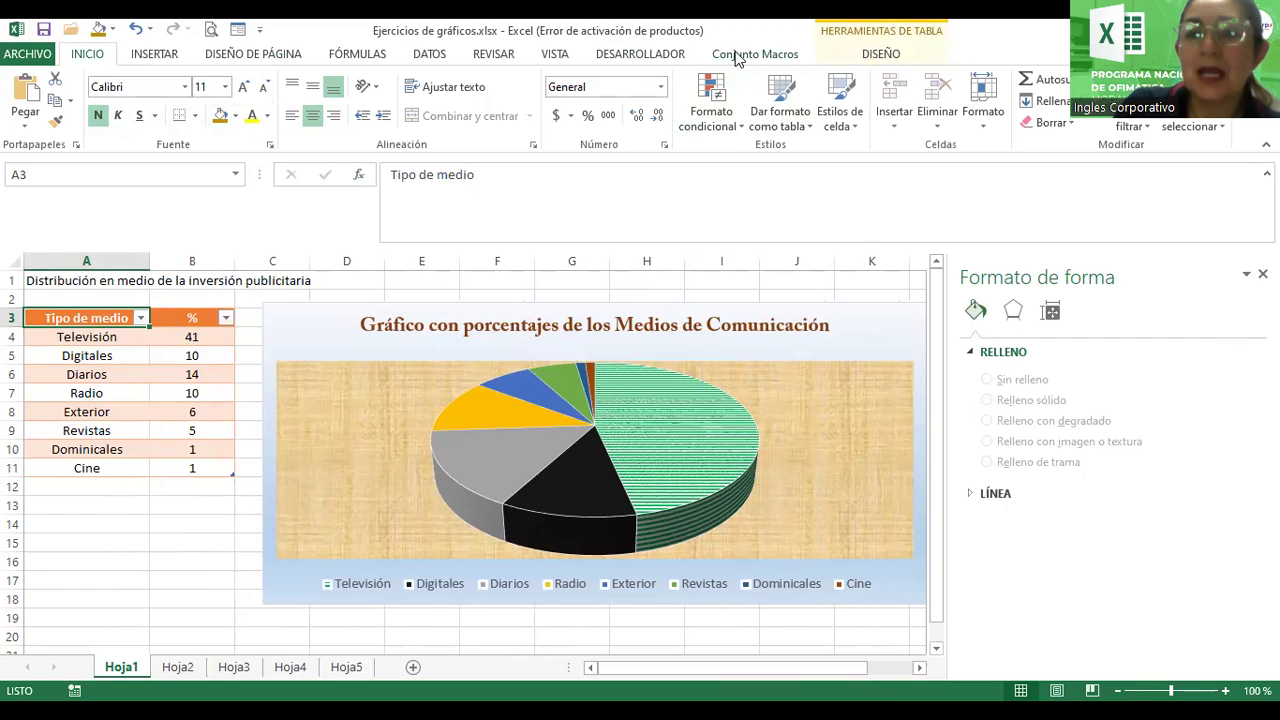
{"action": "left_click", "coordinate": [877, 54]}
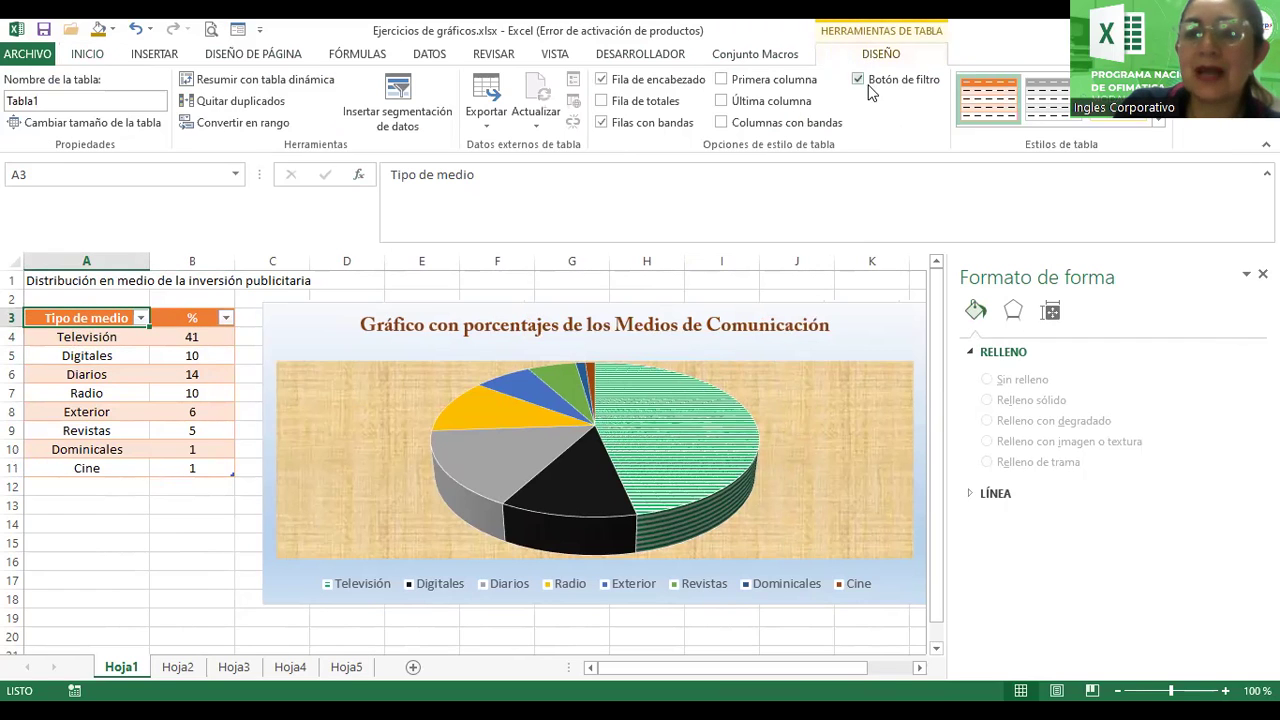
{"action": "left_click", "coordinate": [858, 80]}
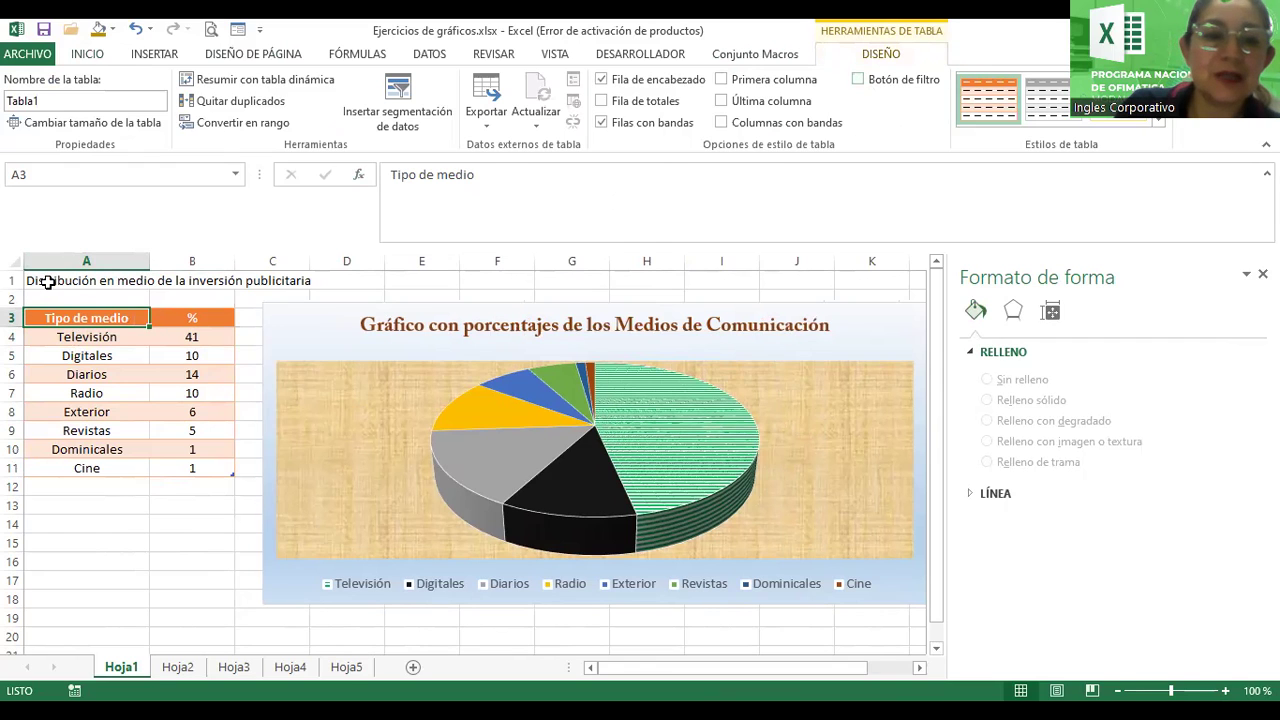
- Merge and centre the title across columns A and B, wrapped, bold, size 14, in a taller row 1
{"action": "left_click_drag", "start_coordinate": [47, 282], "coordinate": [190, 280]}
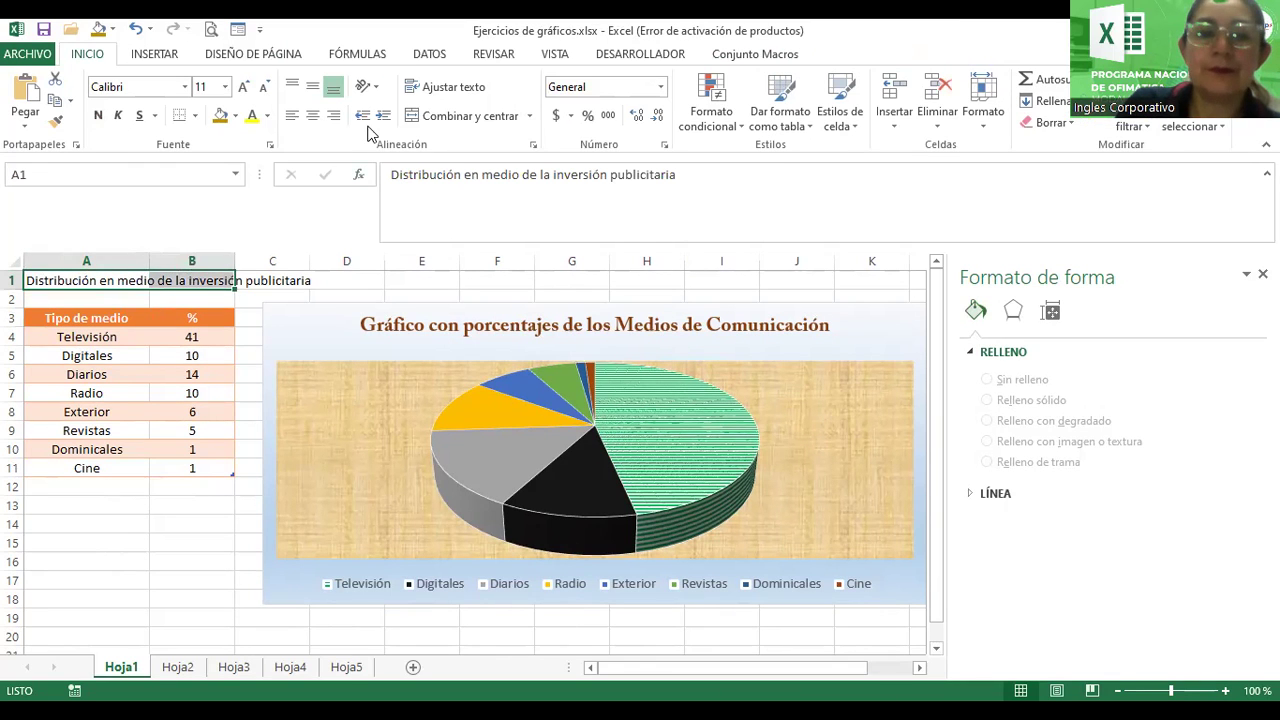
{"action": "left_click", "coordinate": [463, 116]}
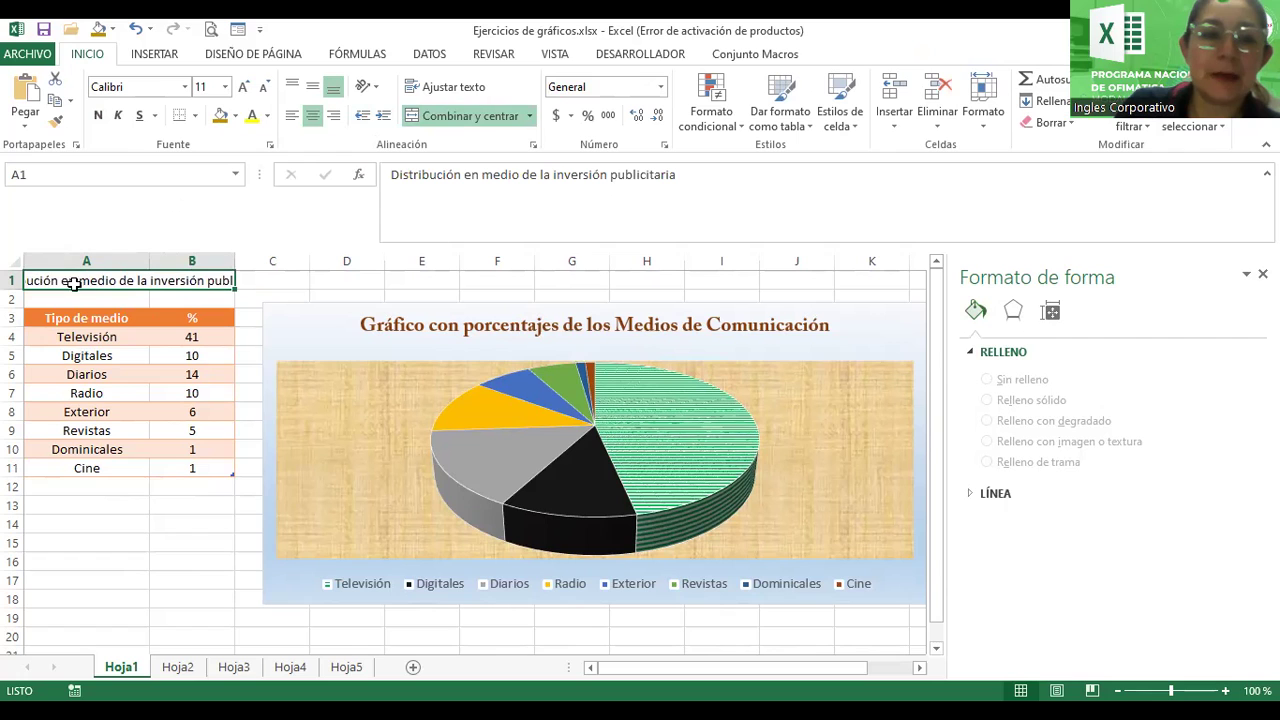
{"action": "left_click", "coordinate": [450, 87]}
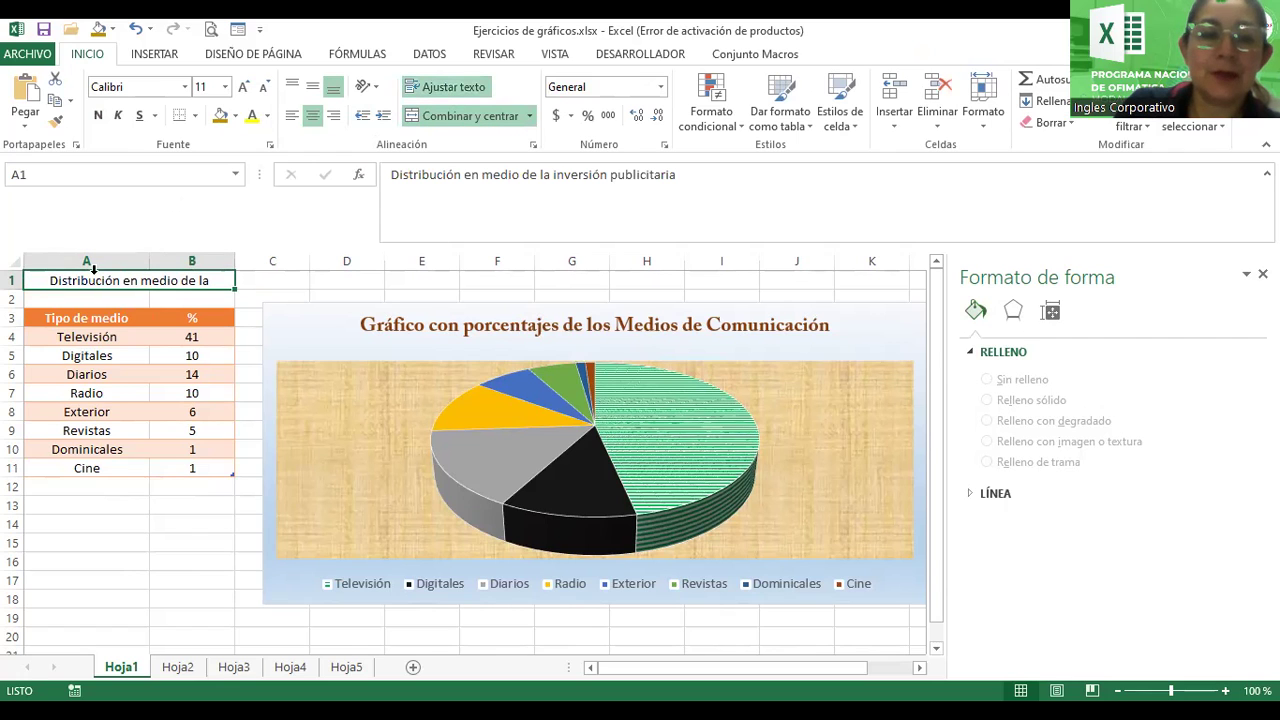
{"action": "left_click_drag", "start_coordinate": [12, 289], "coordinate": [15, 320]}
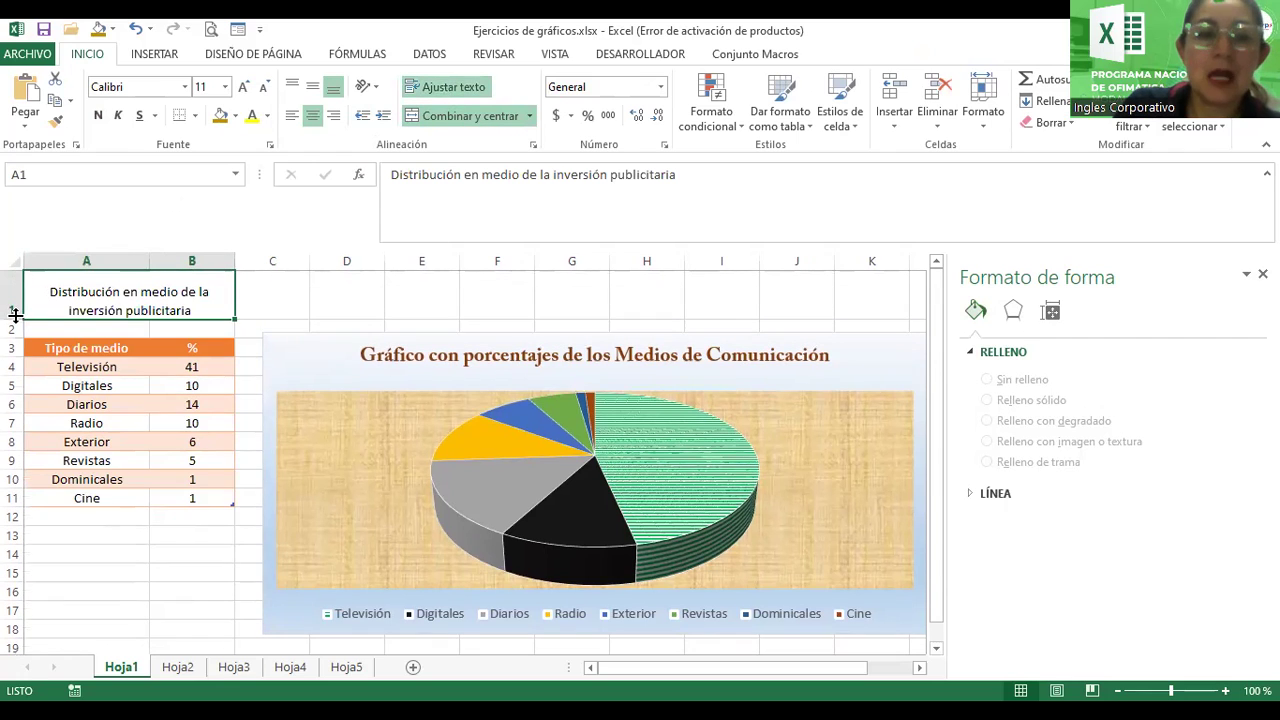
{"action": "left_click", "coordinate": [242, 88]}
{"action": "left_click", "coordinate": [242, 88]}
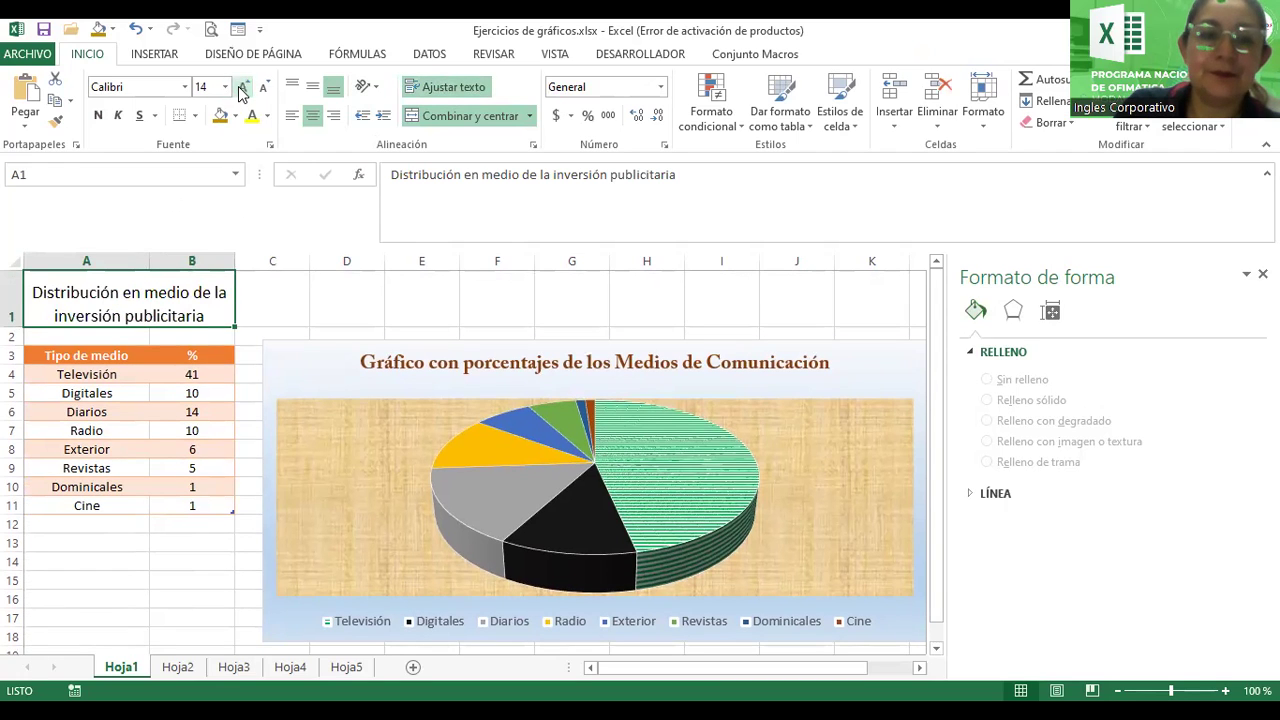
{"action": "left_click", "coordinate": [98, 115]}
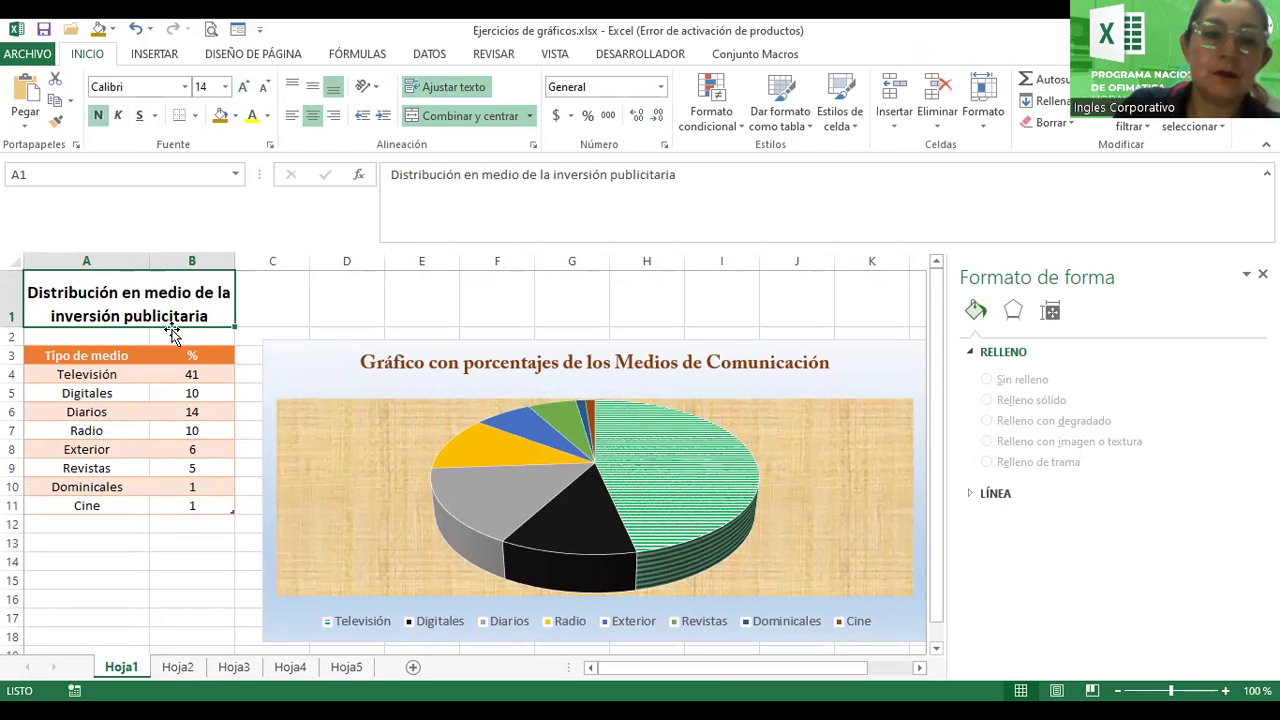
- Add a full stop to the end of the title text
{"action": "double_click", "coordinate": [188, 314]}
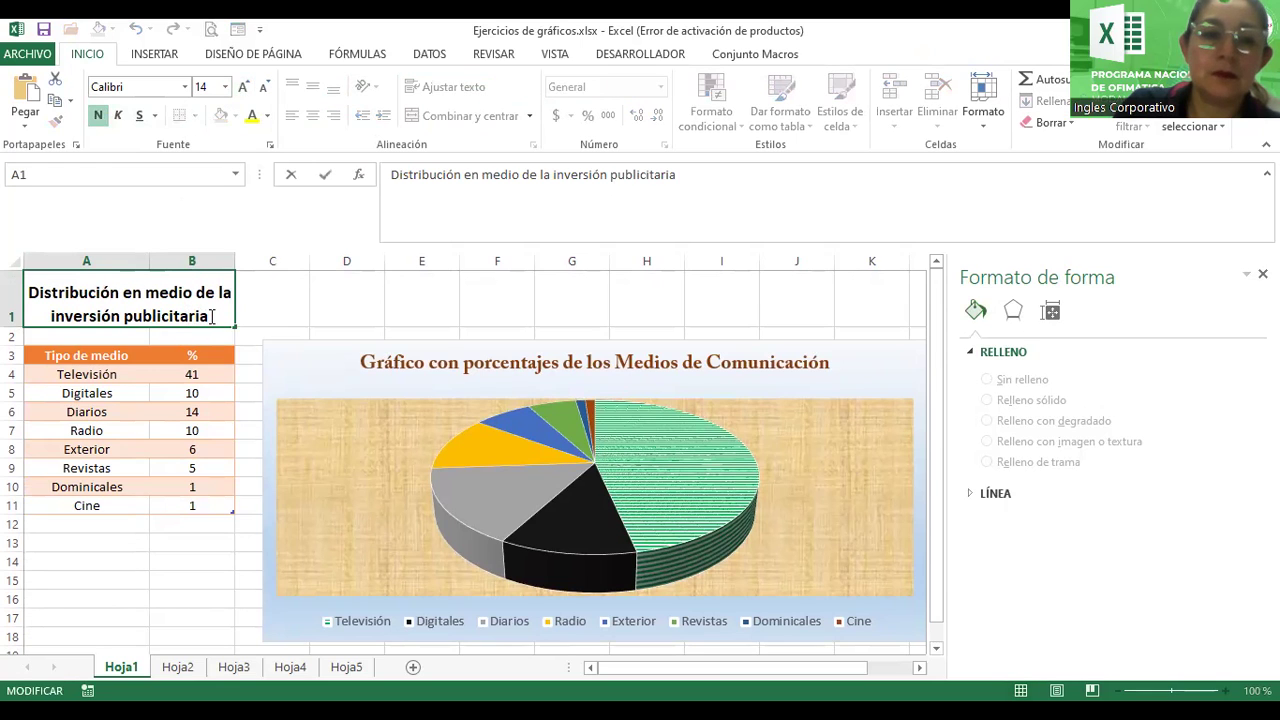
{"action": "type", "text": "."}
{"action": "key", "text": "Return"}
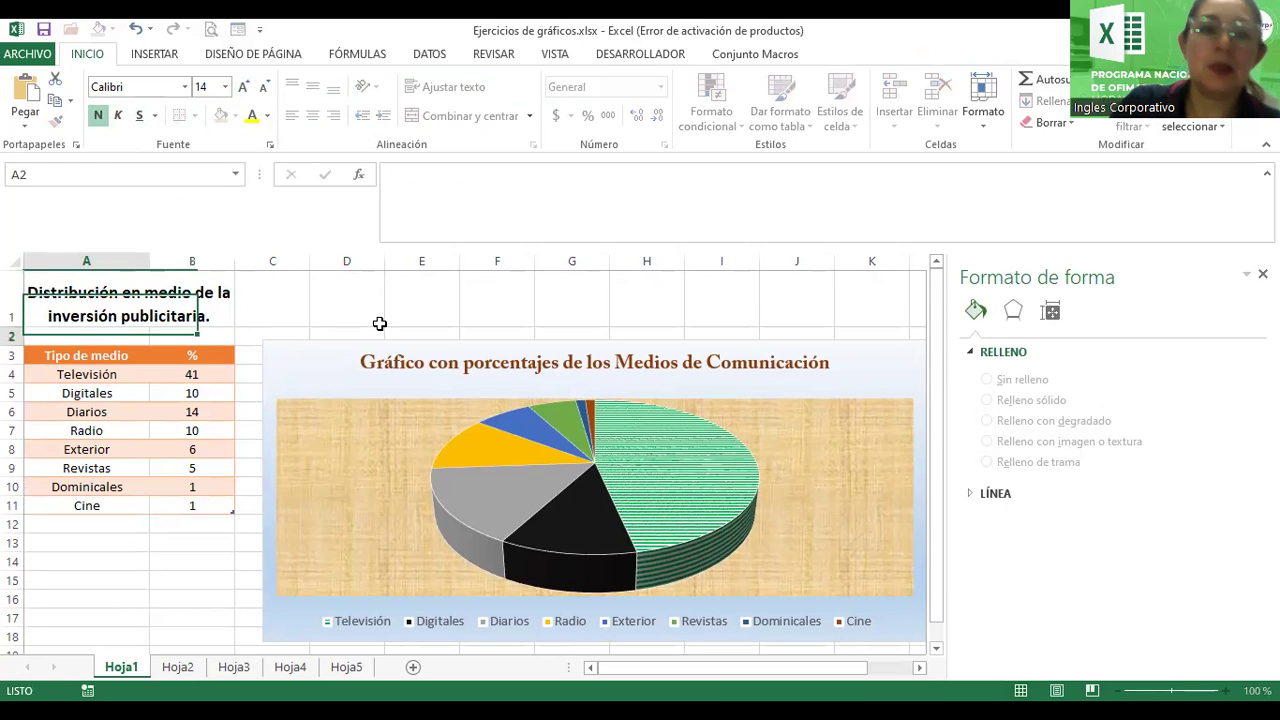
{"action": "left_click", "coordinate": [572, 295]}
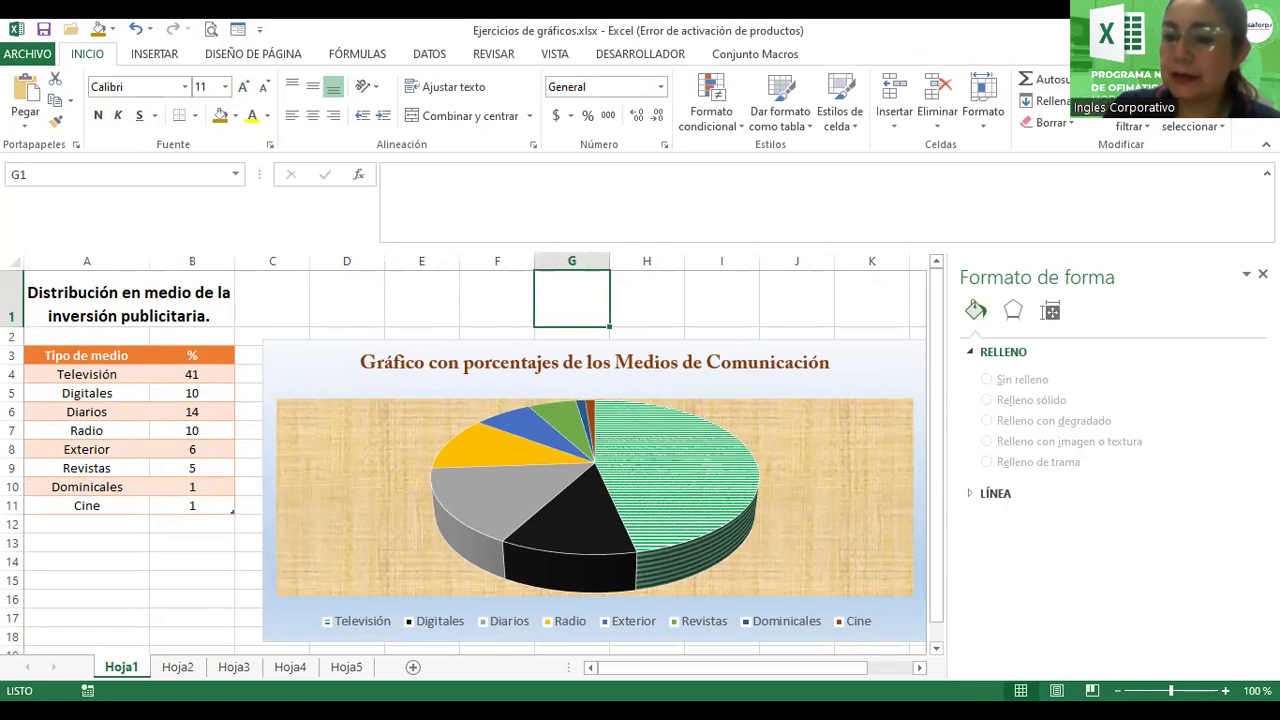
- Zoom out to 80%, close the Formato de forma pane and select cell M6
{"action": "left_click", "coordinate": [1117, 690]}
{"action": "left_click", "coordinate": [1117, 690]}
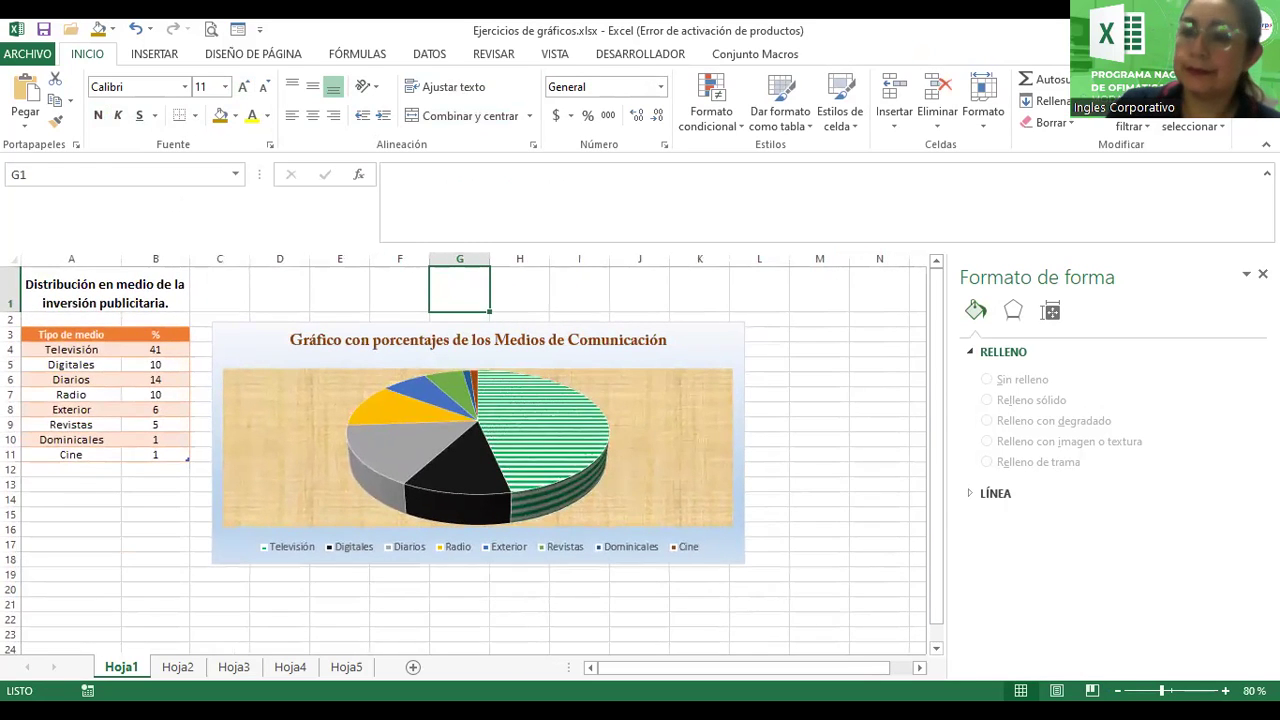
{"action": "left_click", "coordinate": [1262, 273]}
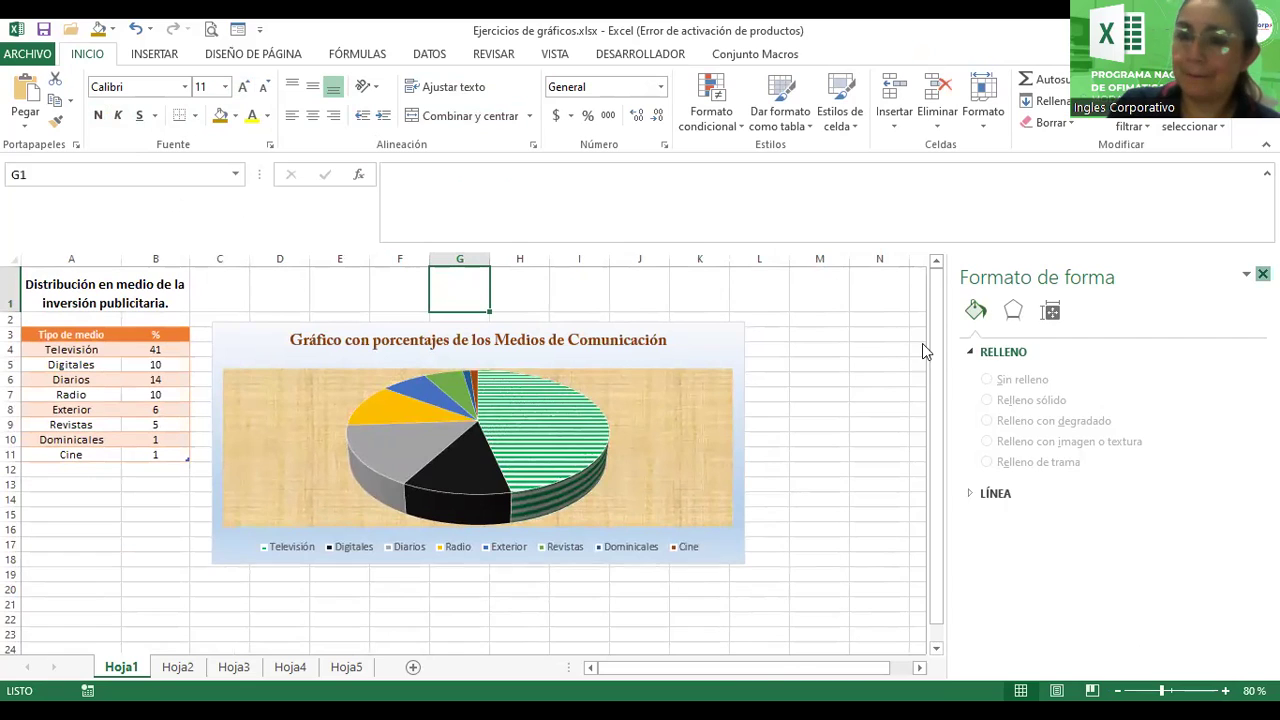
{"action": "left_click", "coordinate": [845, 380]}
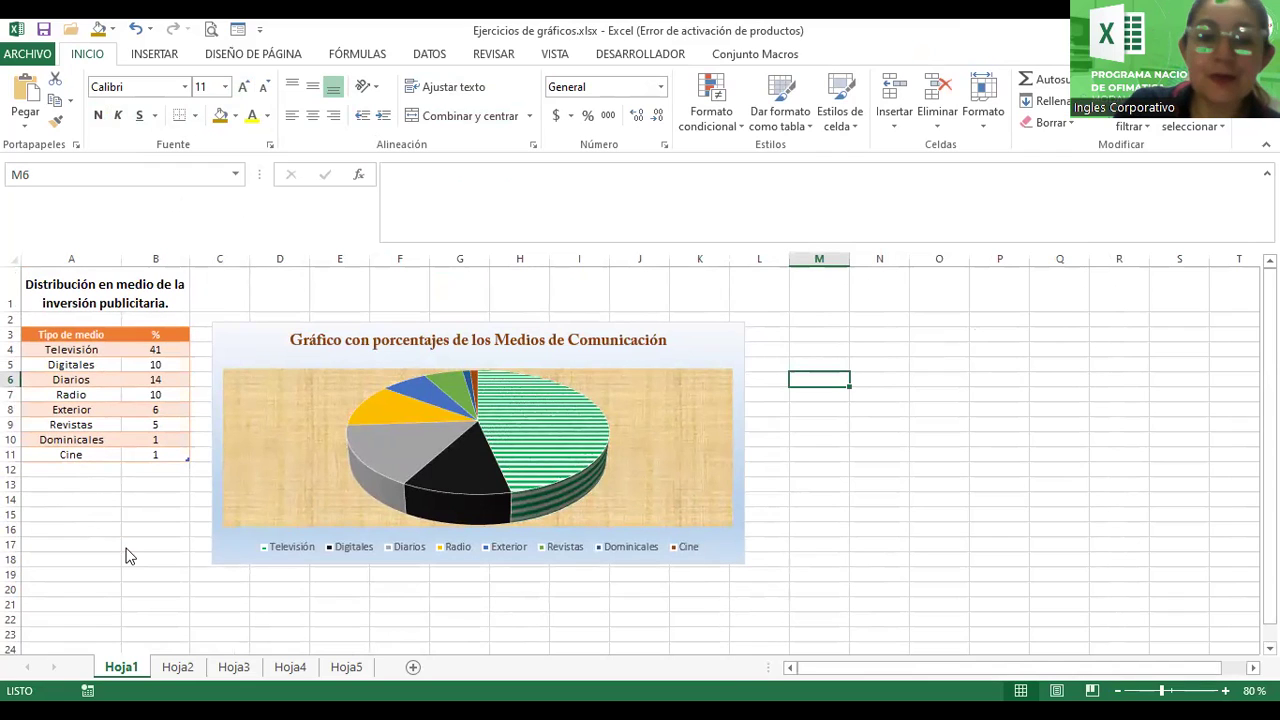
- Rename the Hoja1 sheet tab to 'Gráfico Circular'
{"action": "double_click", "coordinate": [120, 668]}
{"action": "type", "text": "Gráfico Circular"}
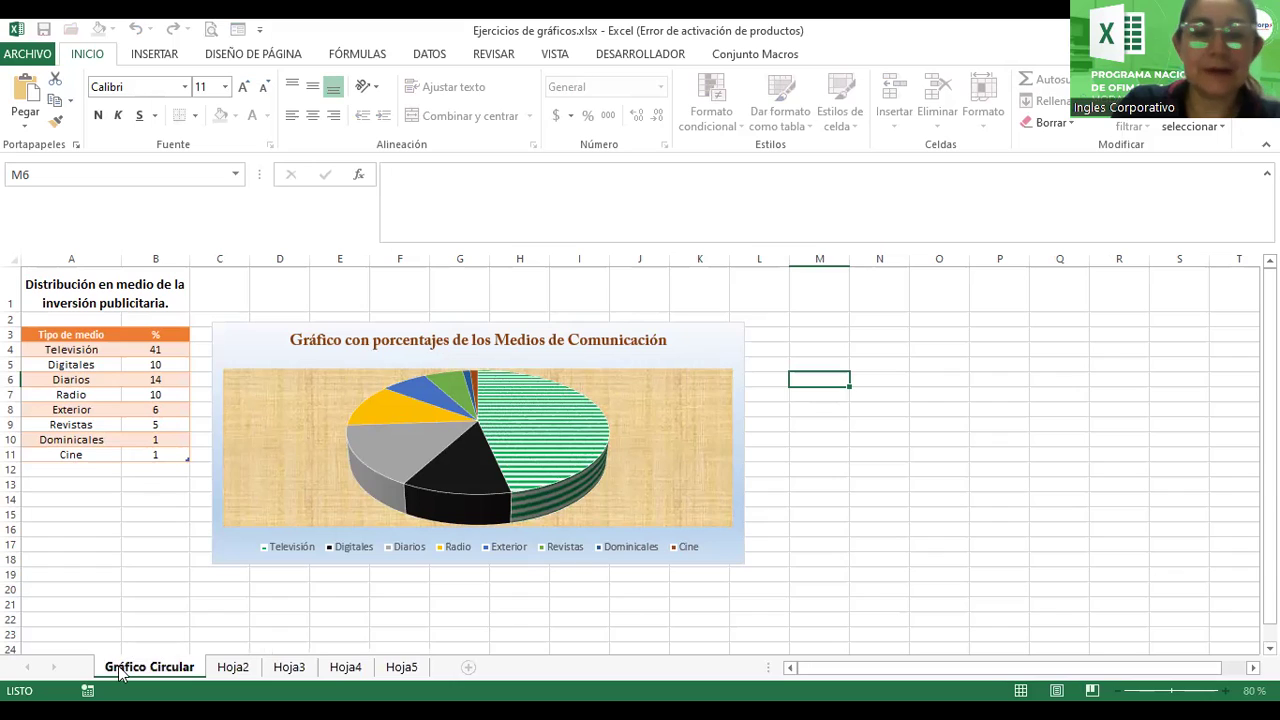
{"action": "key", "text": "Return"}
{"action": "right_click", "coordinate": [121, 666]}
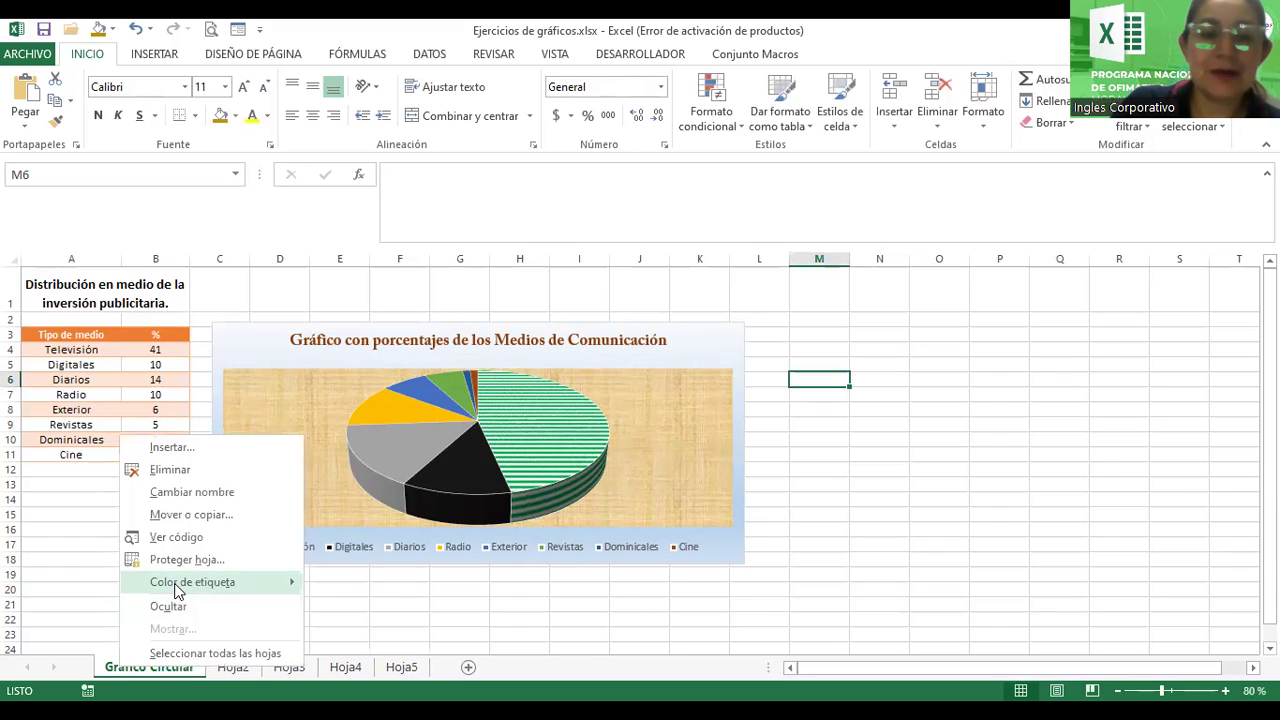
{"action": "mouse_move", "coordinate": [177, 585]}
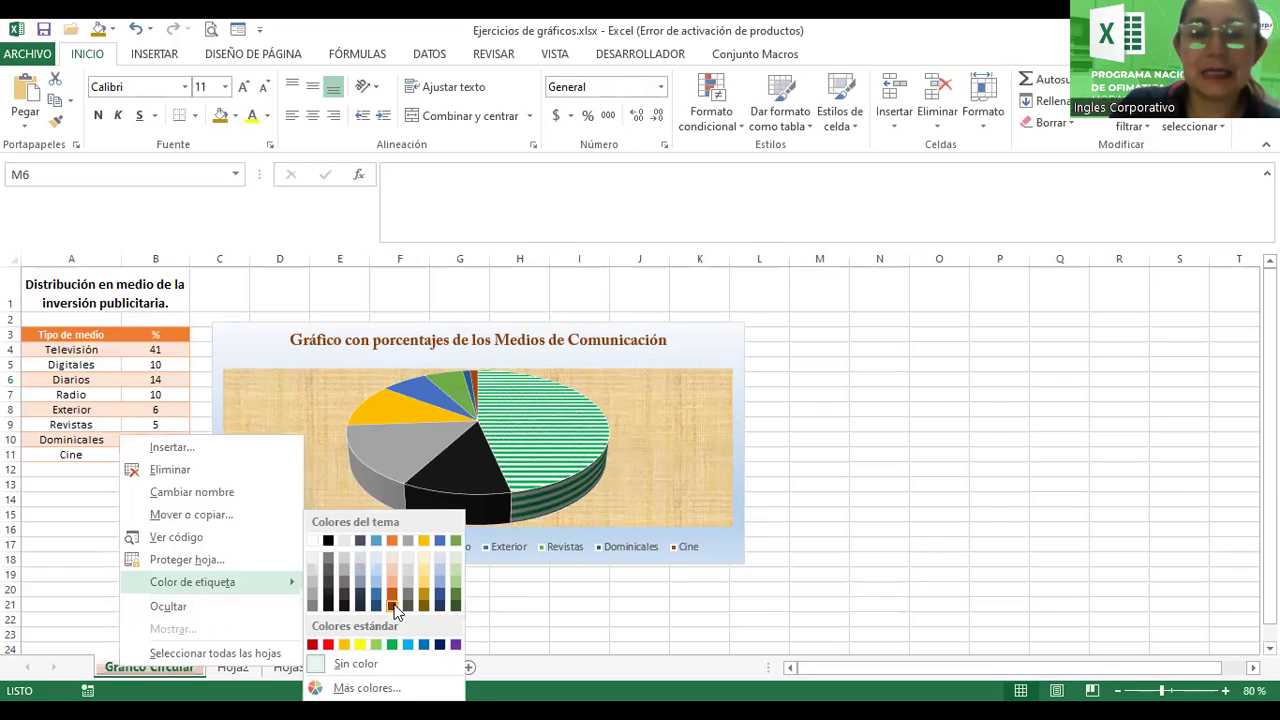
{"action": "left_click", "coordinate": [114, 531]}
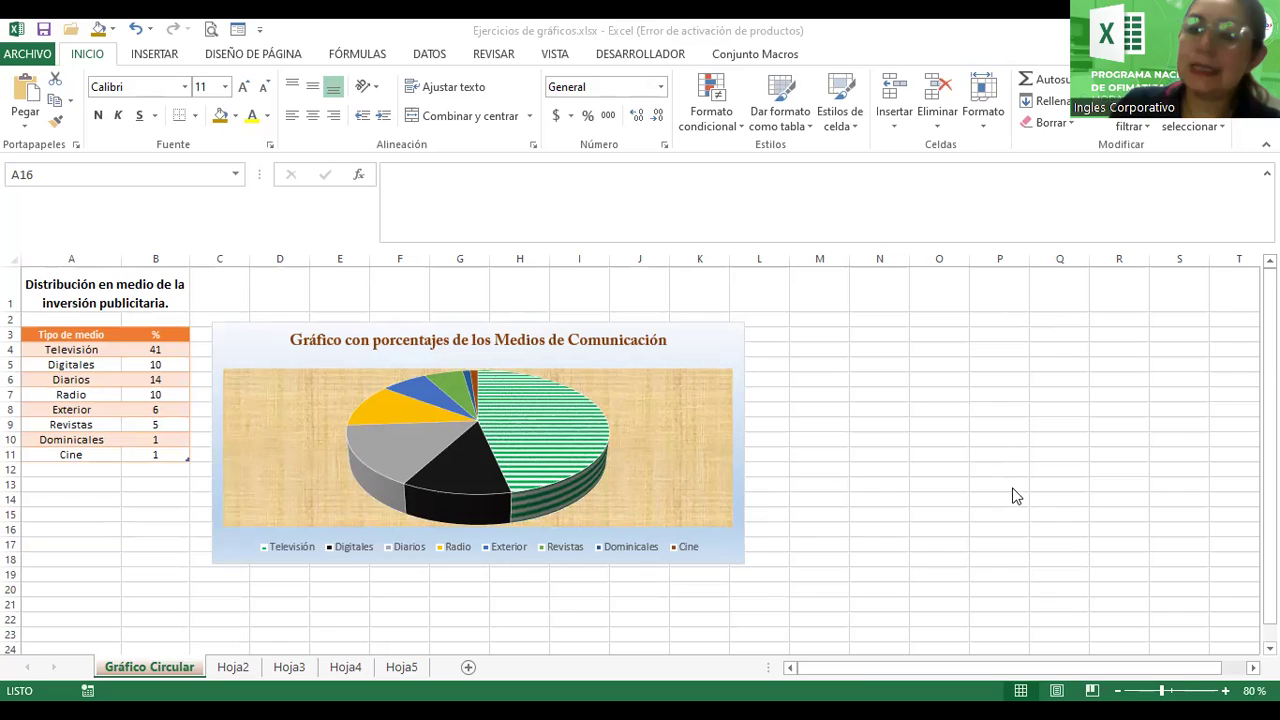
- Switch to Hoja2 and select the title cell B1 above the population table
{"action": "left_click", "coordinate": [230, 672]}
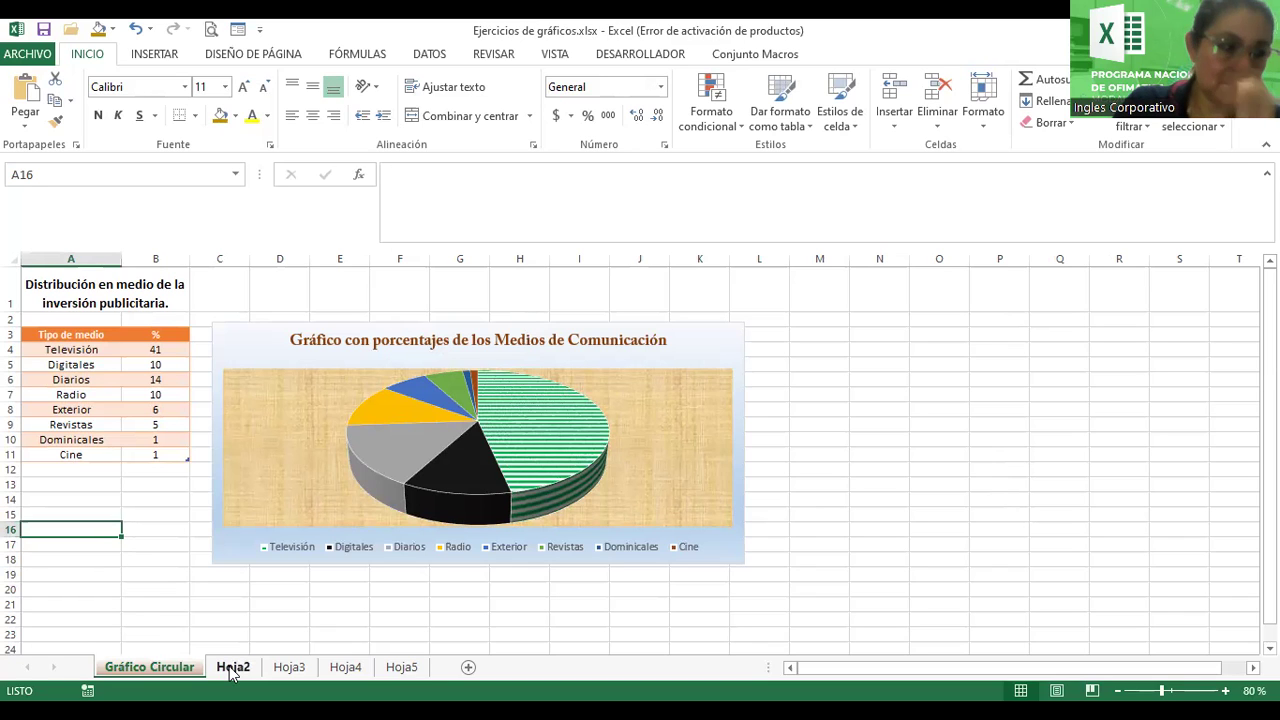
{"action": "left_click", "coordinate": [230, 672]}
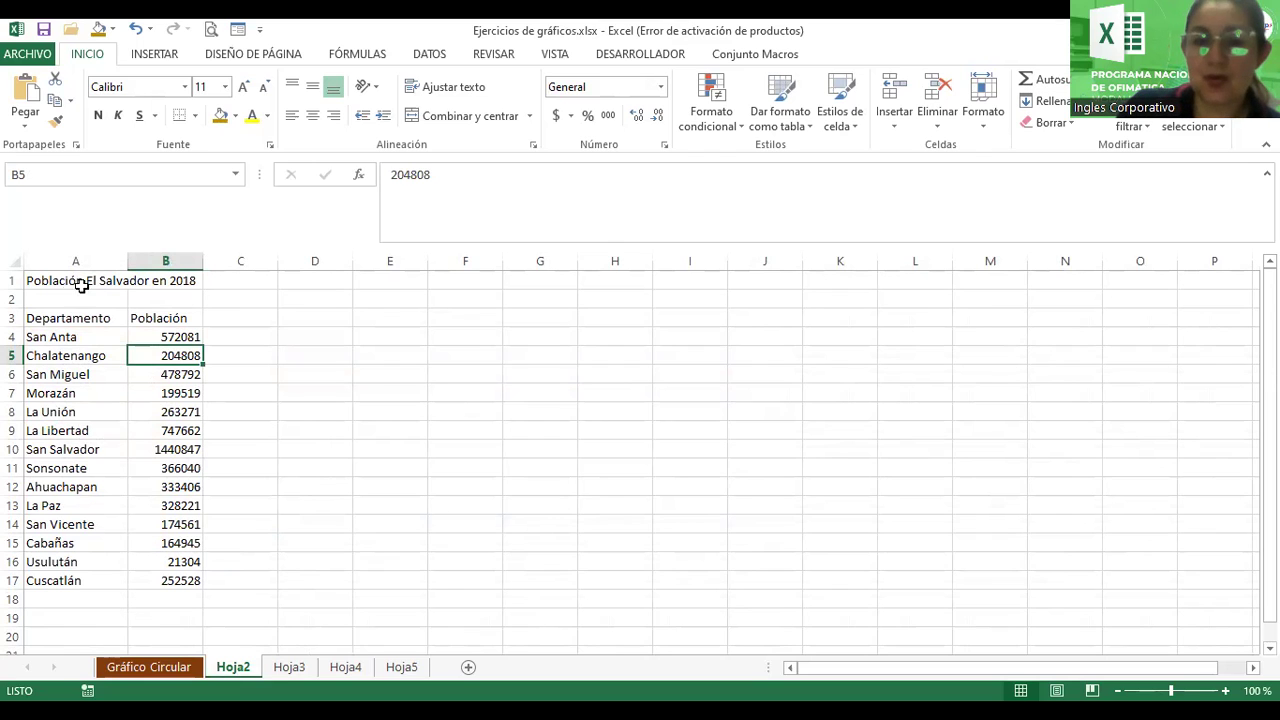
{"action": "left_click", "coordinate": [182, 285]}
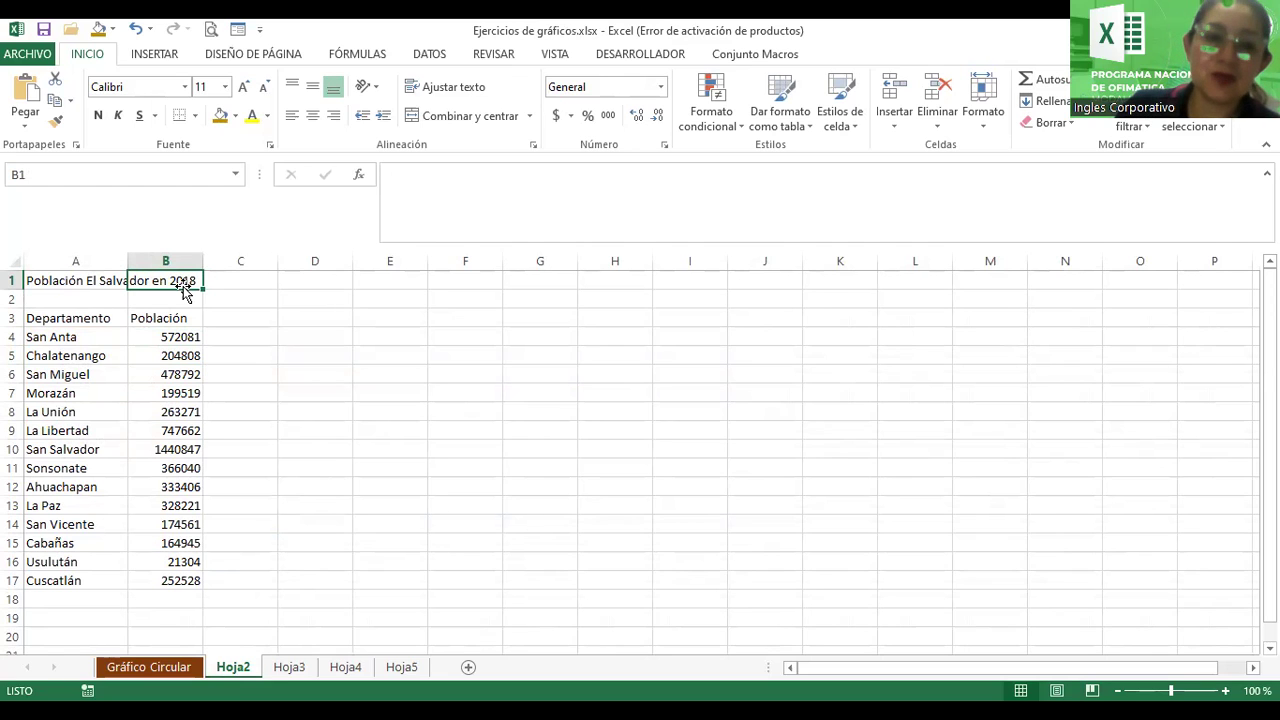
- Insert a Barra 3D agrupada chart from the department and population data in A3:B17
{"action": "mouse_move", "coordinate": [50, 316]}
{"action": "left_mouse_down"}
{"action": "mouse_move", "coordinate": [132, 340]}
{"action": "mouse_move", "coordinate": [175, 592]}
{"action": "left_mouse_up"}
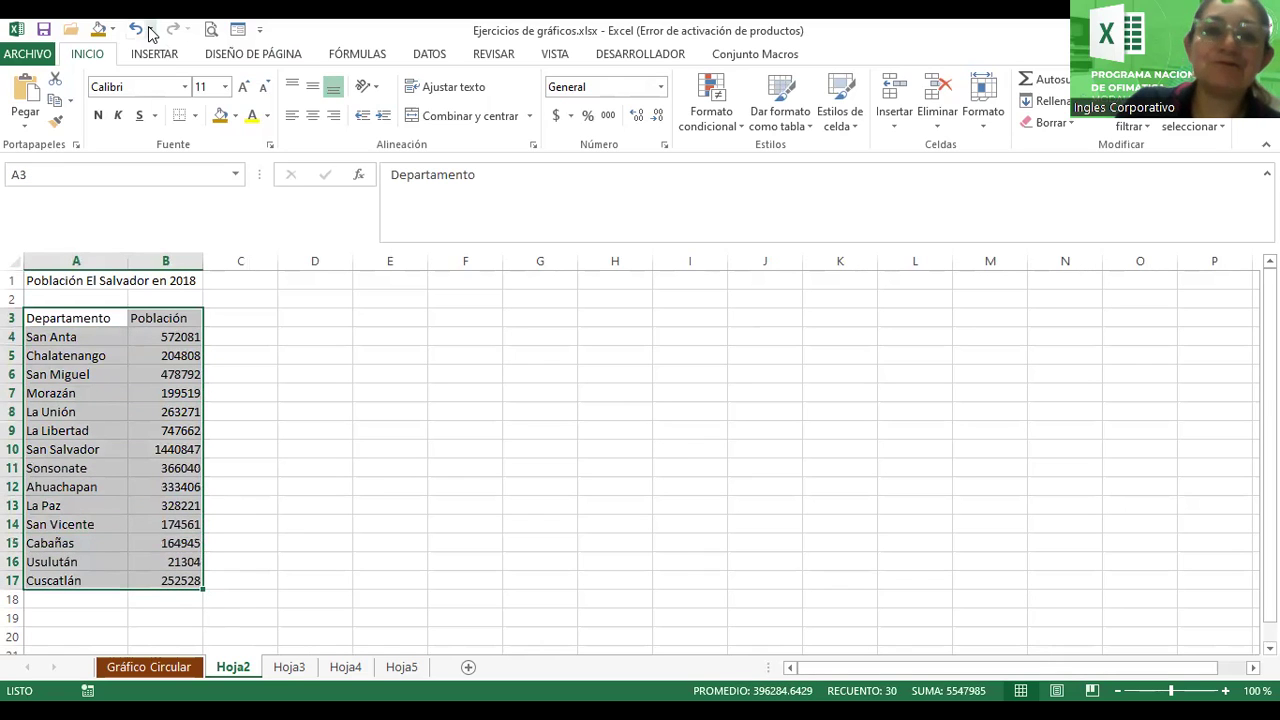
{"action": "left_click", "coordinate": [150, 58]}
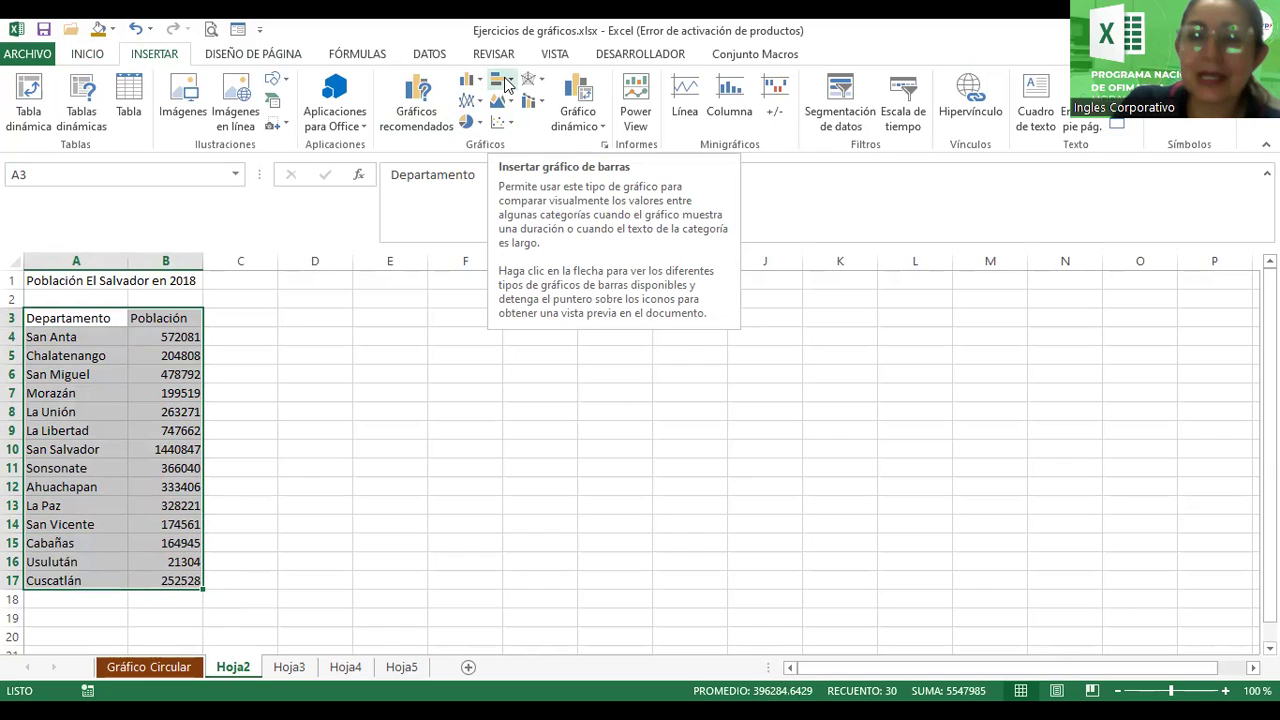
{"action": "left_click", "coordinate": [508, 84]}
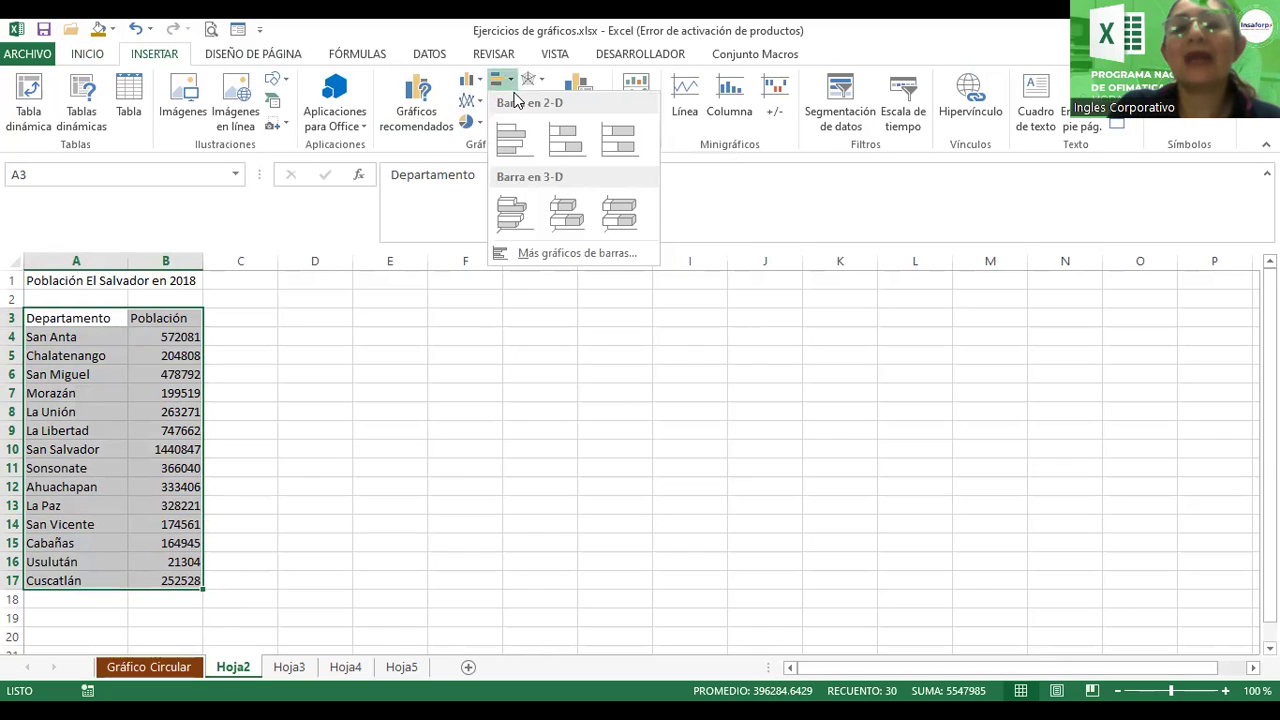
{"action": "left_click", "coordinate": [511, 210]}
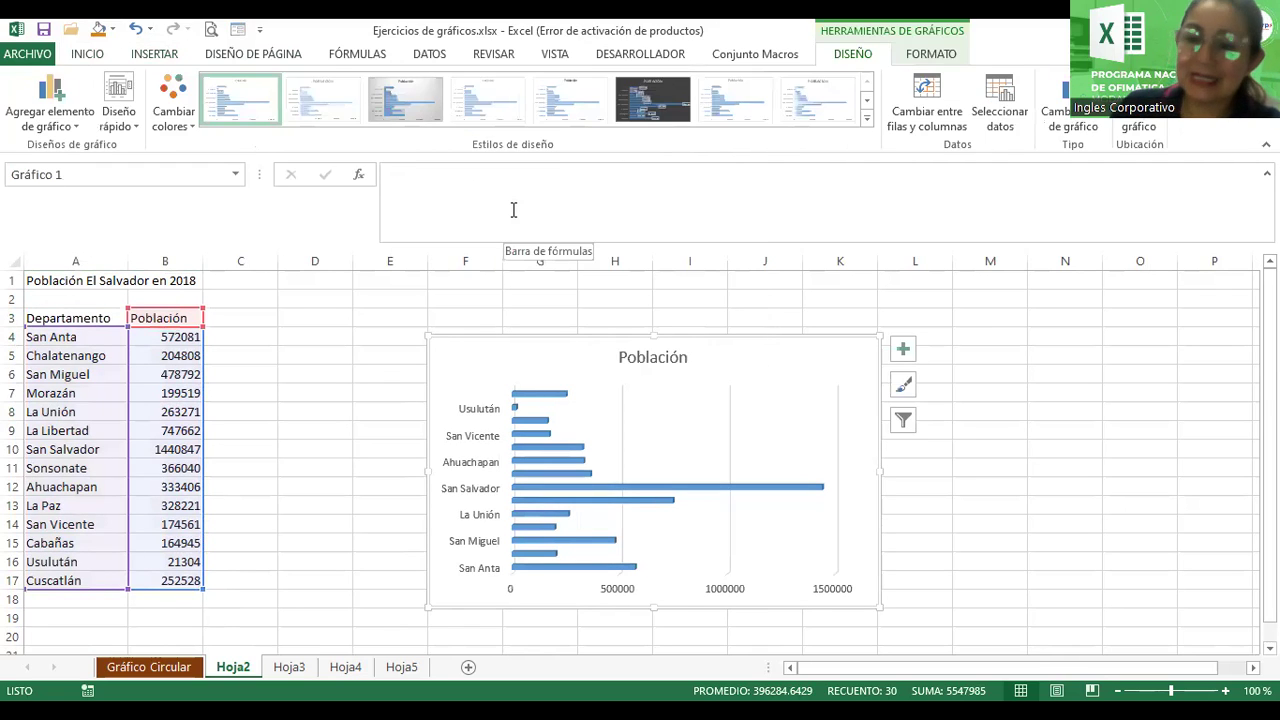
- Move the Población chart up beside the table, enlarge it, and reselect it
{"action": "left_click_drag", "start_coordinate": [832, 370], "coordinate": [706, 330]}
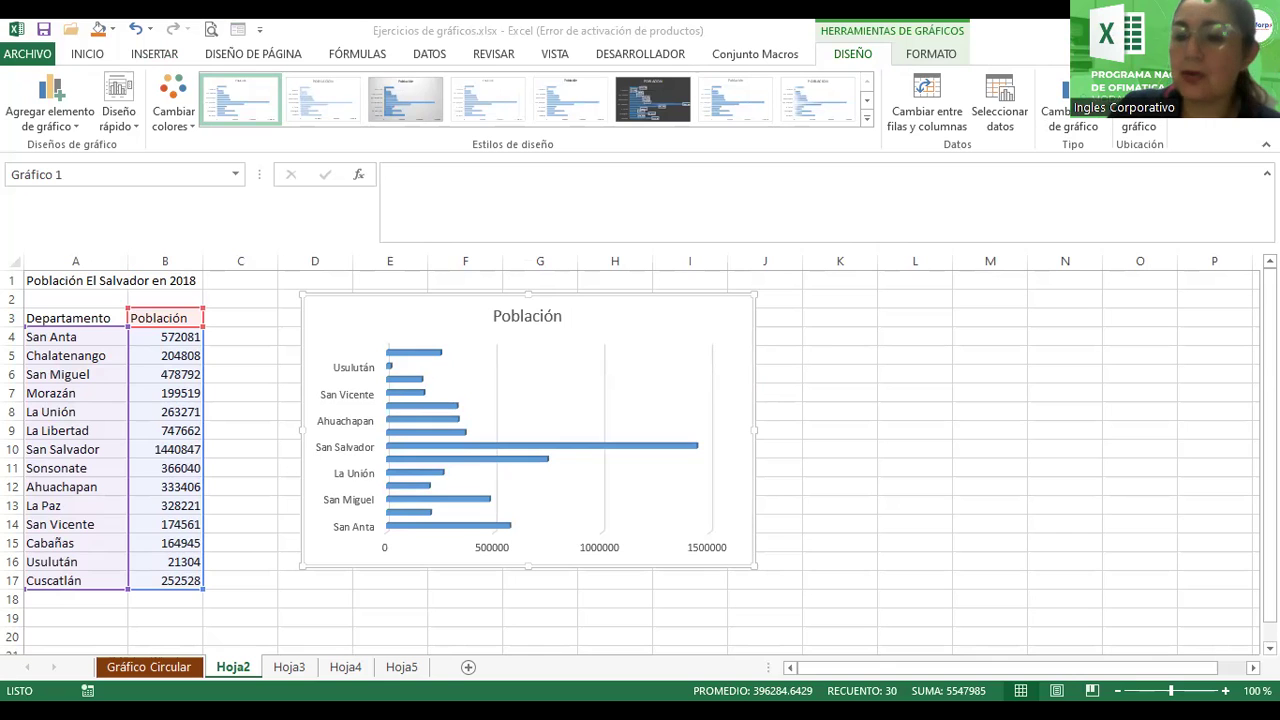
{"action": "scroll", "coordinate": [604, 514], "scroll_direction": "down", "scroll_amount": 2}
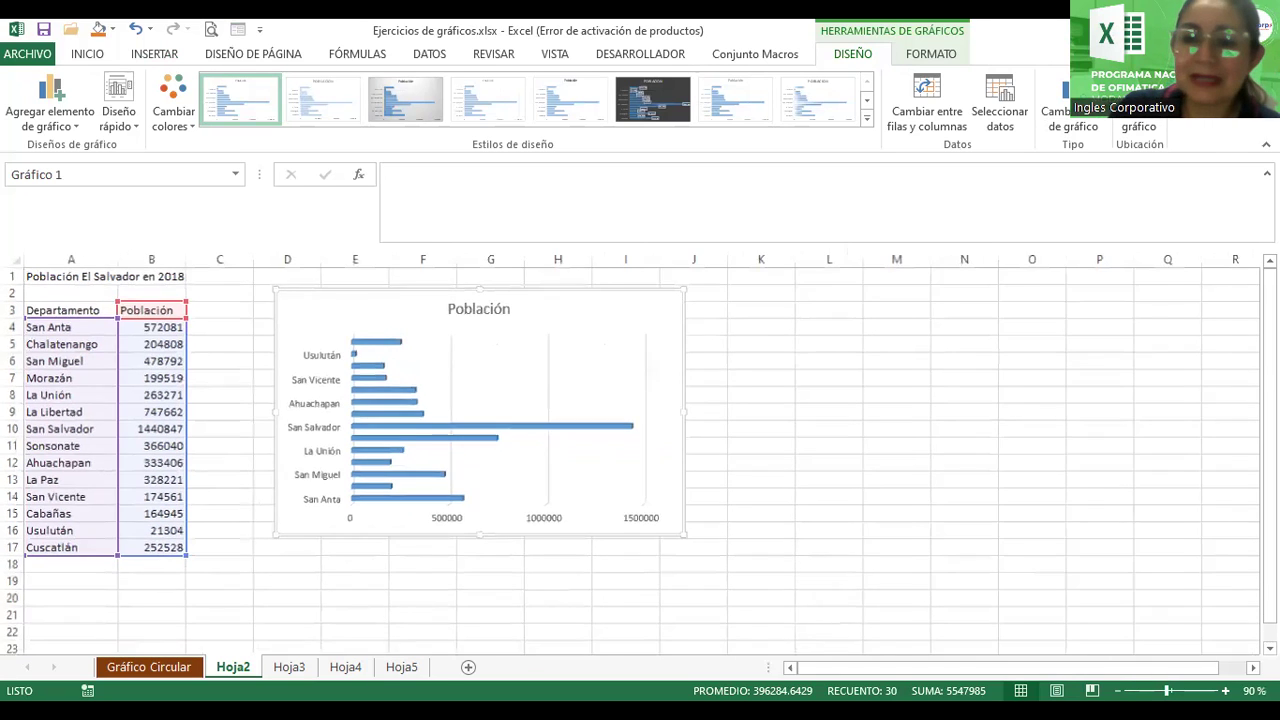
{"action": "left_click_drag", "start_coordinate": [604, 512], "coordinate": [697, 584]}
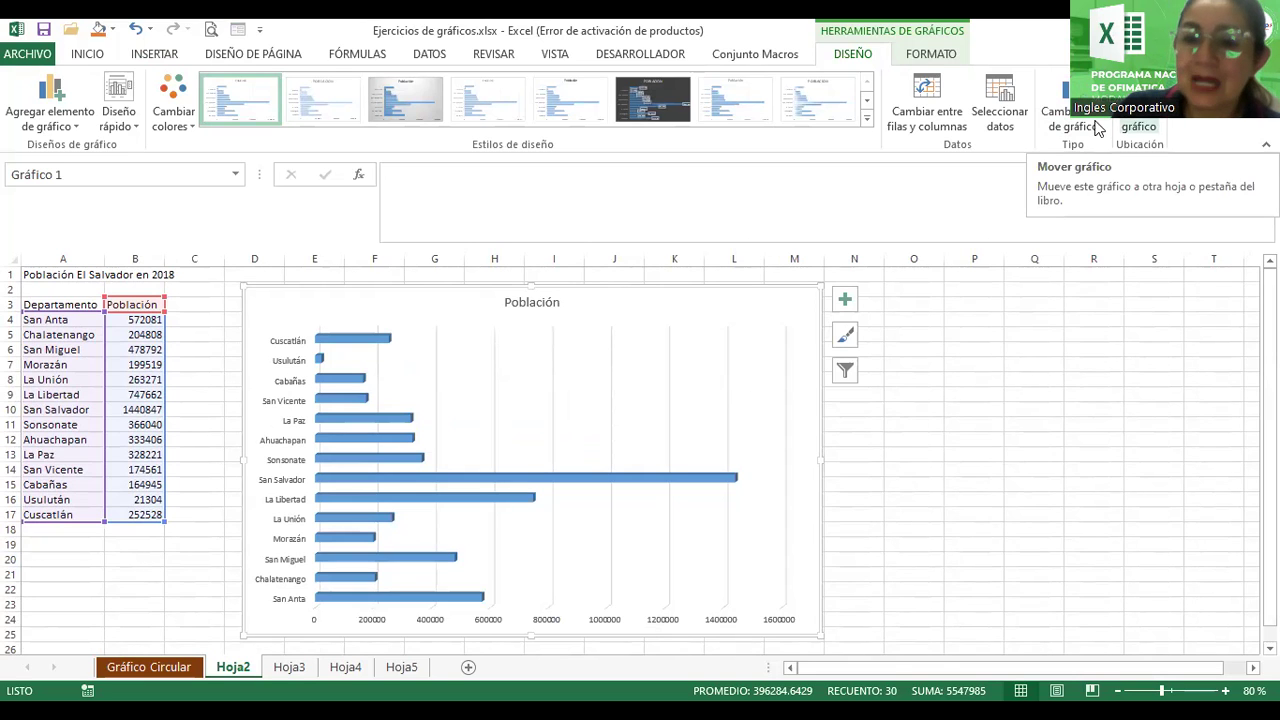
{"action": "left_click", "coordinate": [917, 380]}
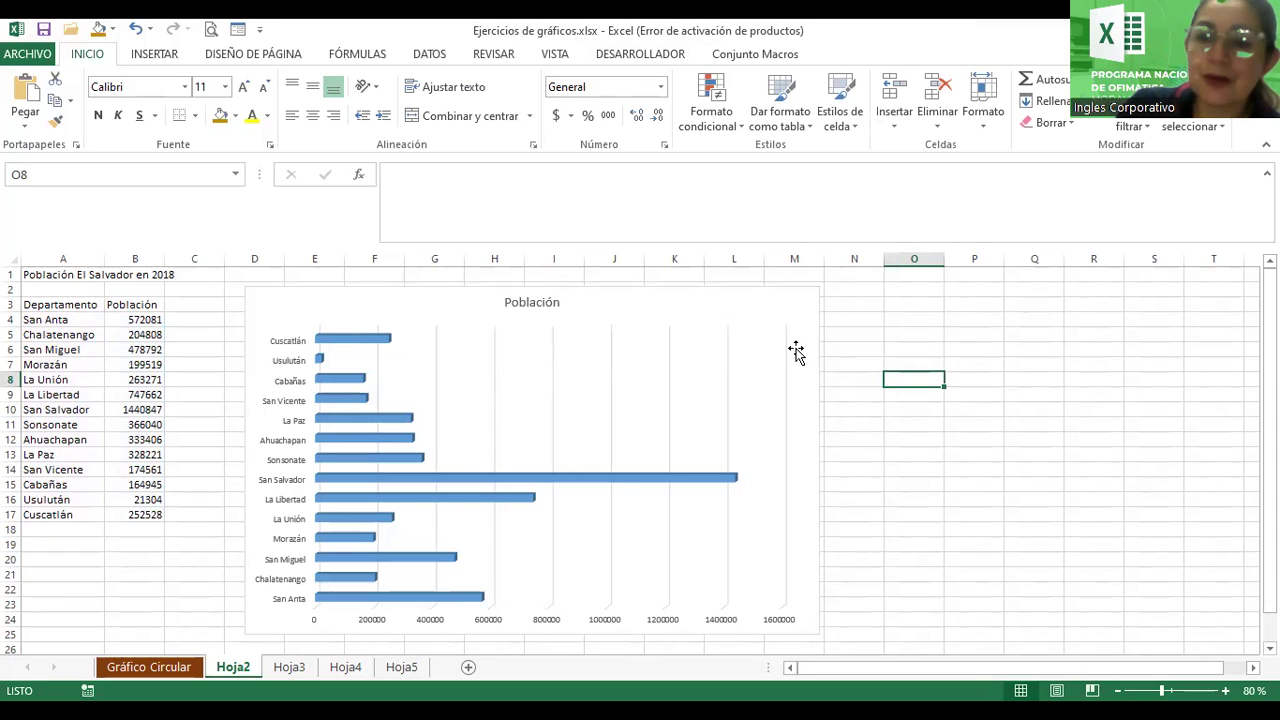
{"action": "left_click", "coordinate": [752, 298]}
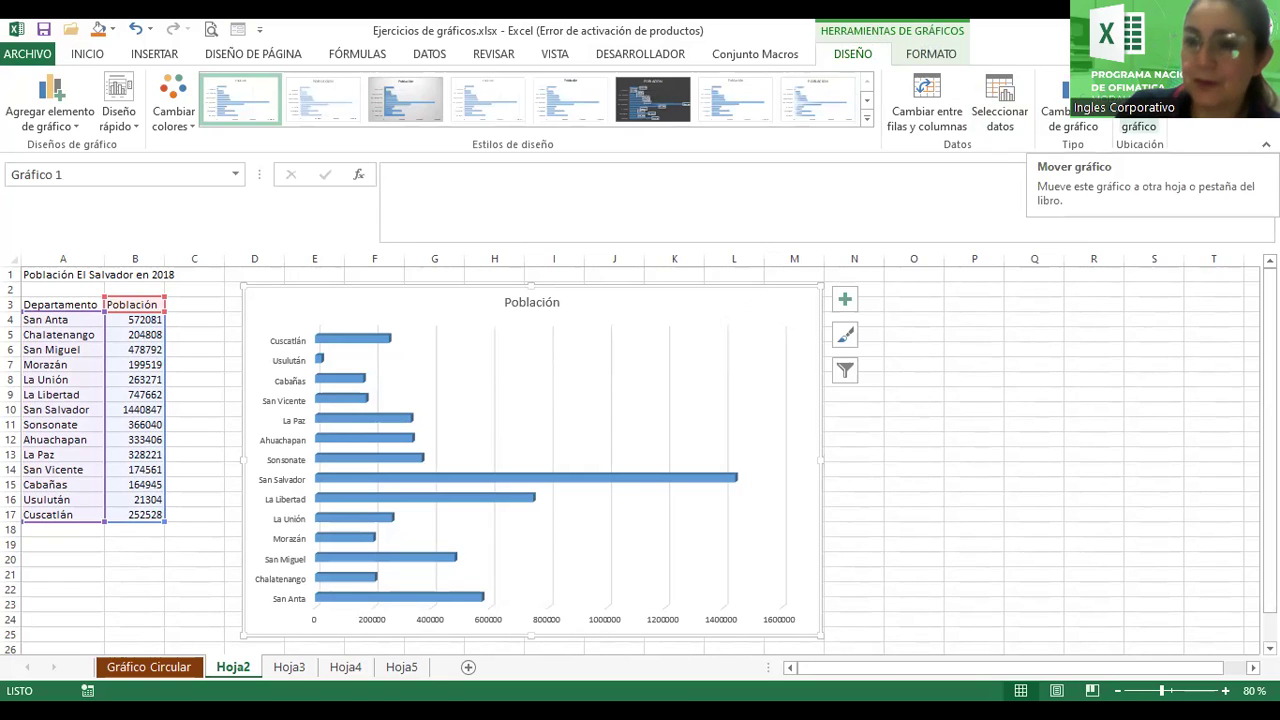
- Set the chart to move to a new sheet named 'Gráfico_Población'
{"action": "left_click", "coordinate": [1139, 118]}
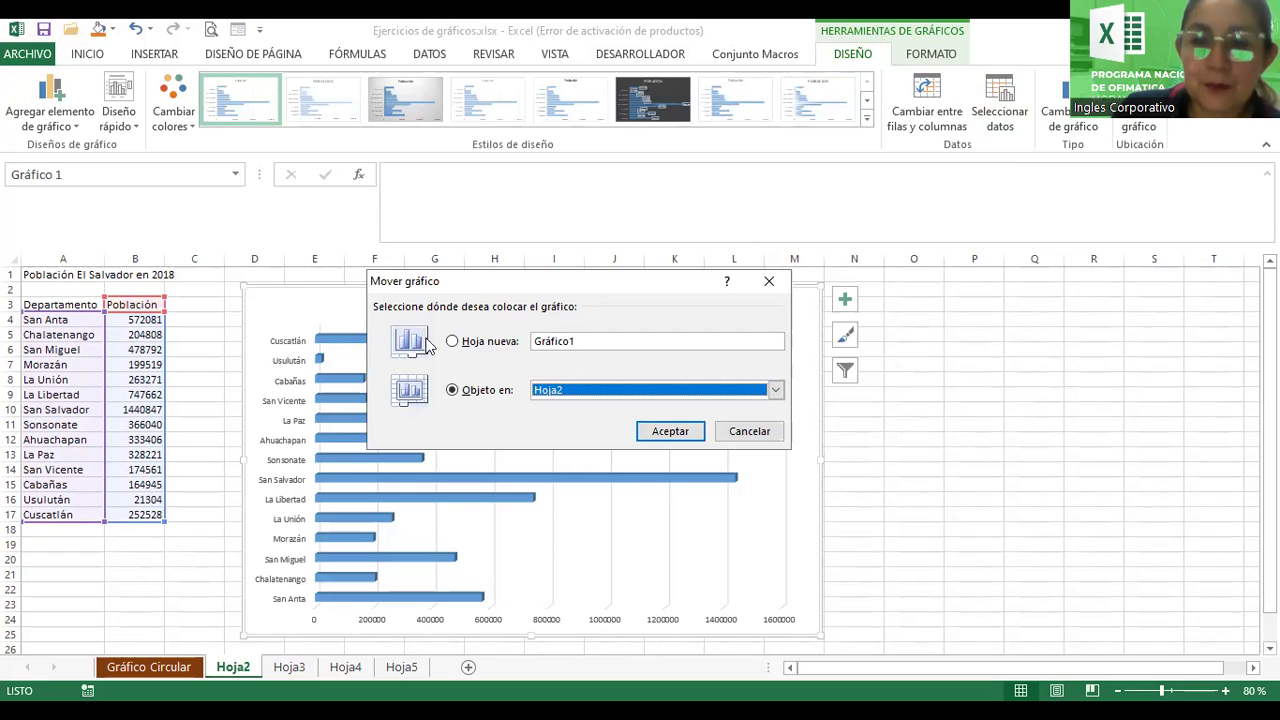
{"action": "left_click", "coordinate": [453, 342]}
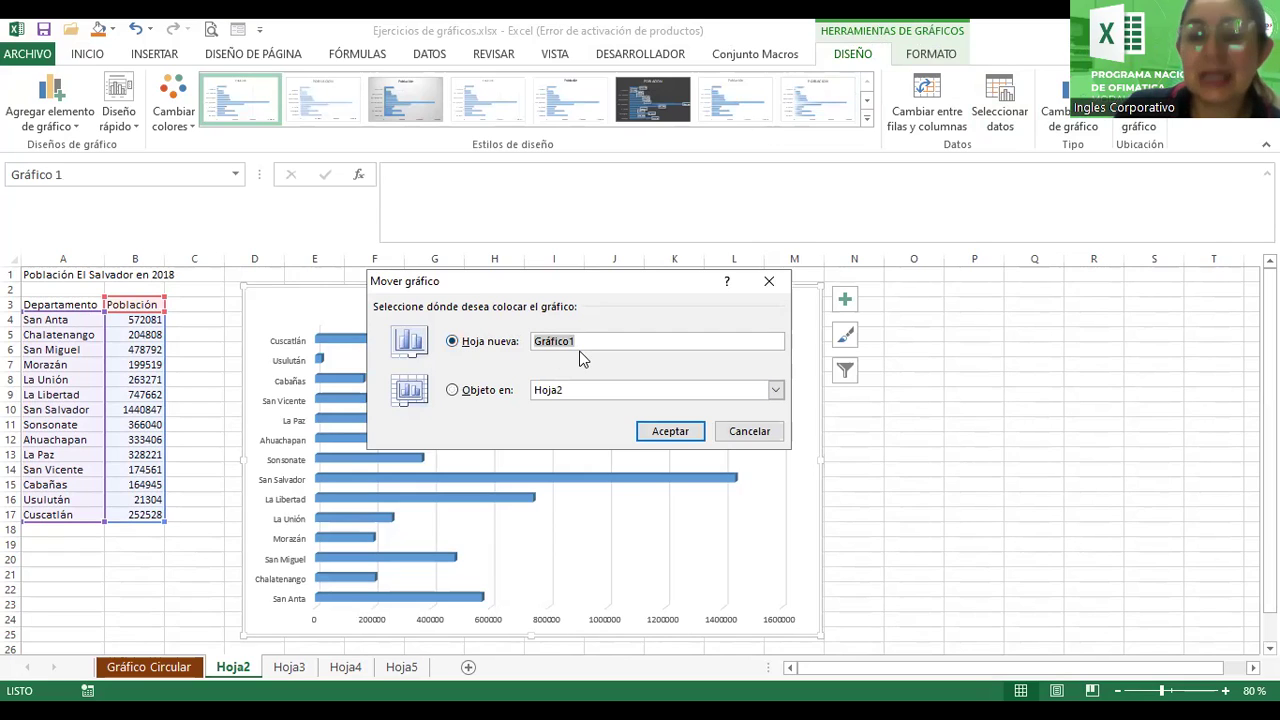
{"action": "key", "text": "End"}
{"action": "key", "text": "BackSpace"}
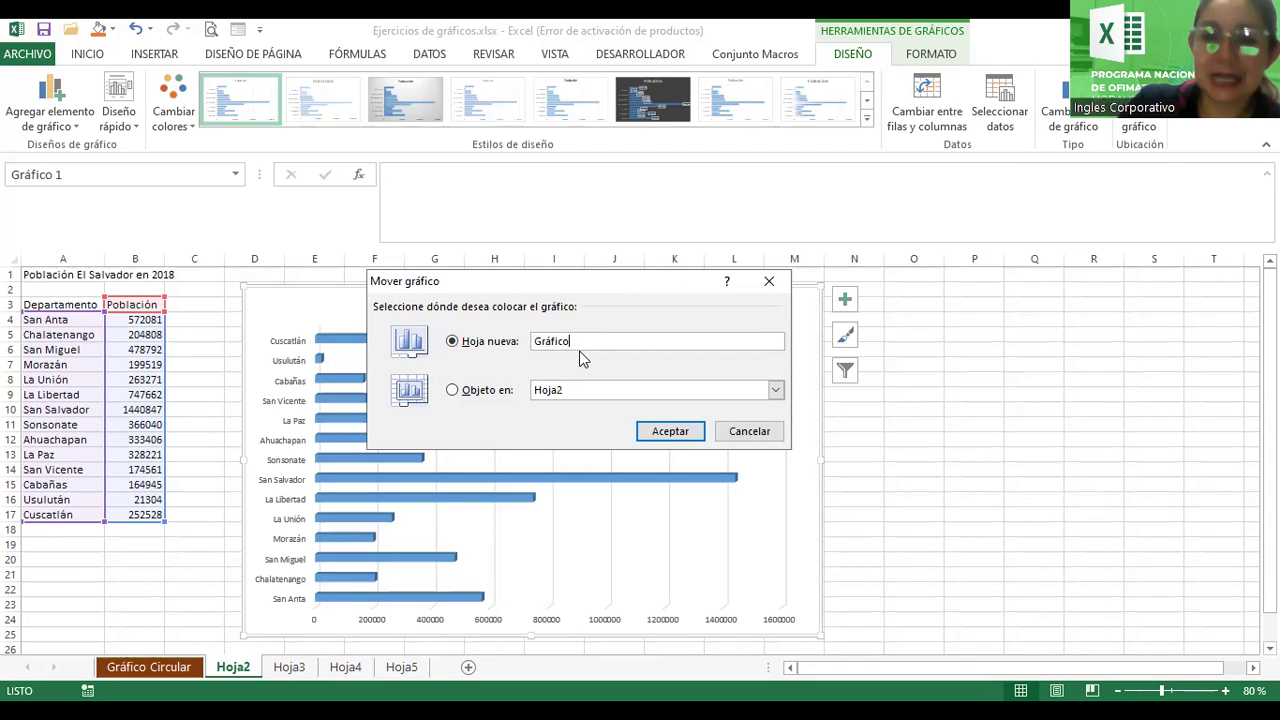
{"action": "type", "text": "_Población"}
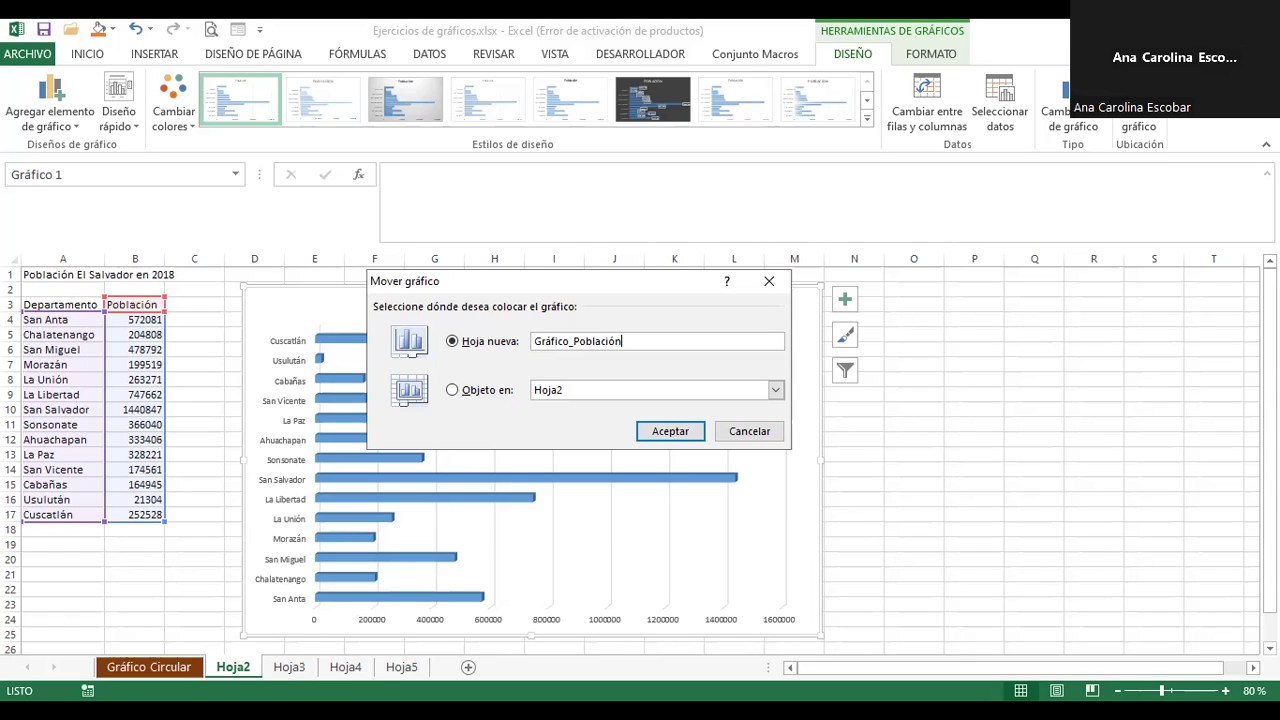
{"action": "key", "text": "Return"}
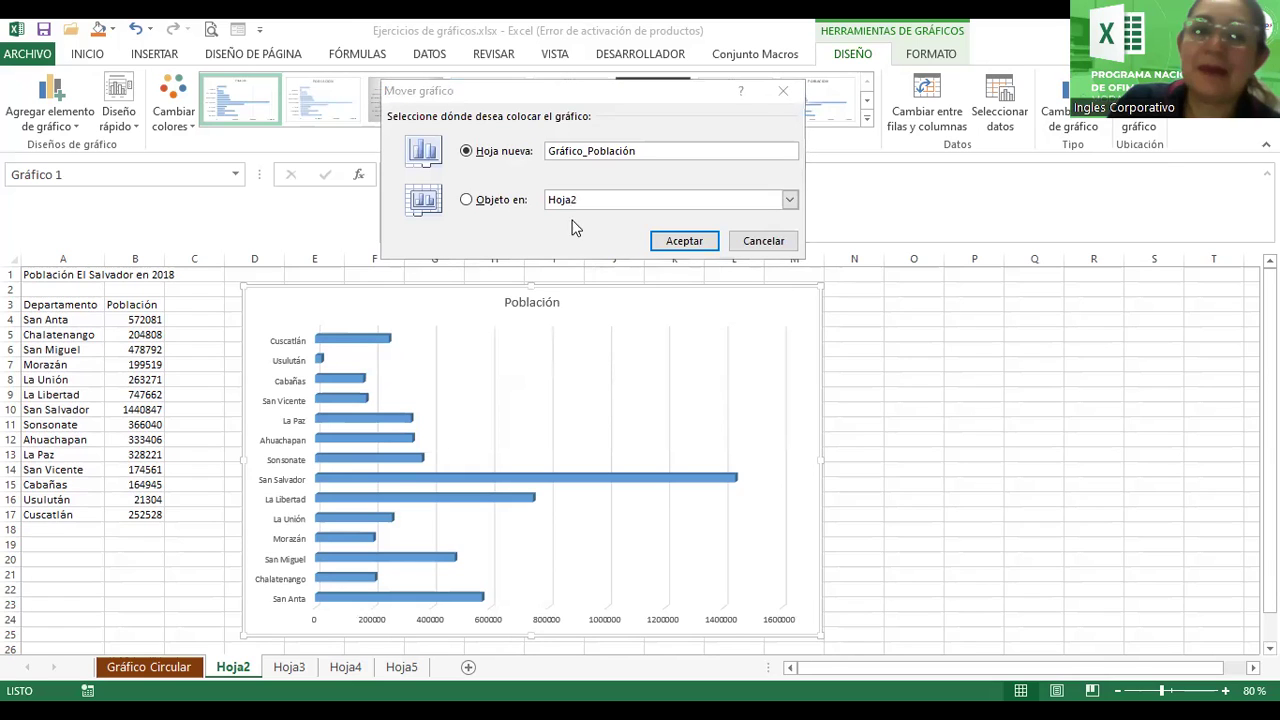
- Complete the move to Gráfico_Población and retitle the chart 'Censo el Salvador 2018-Gráfico'
{"action": "left_click", "coordinate": [682, 243]}
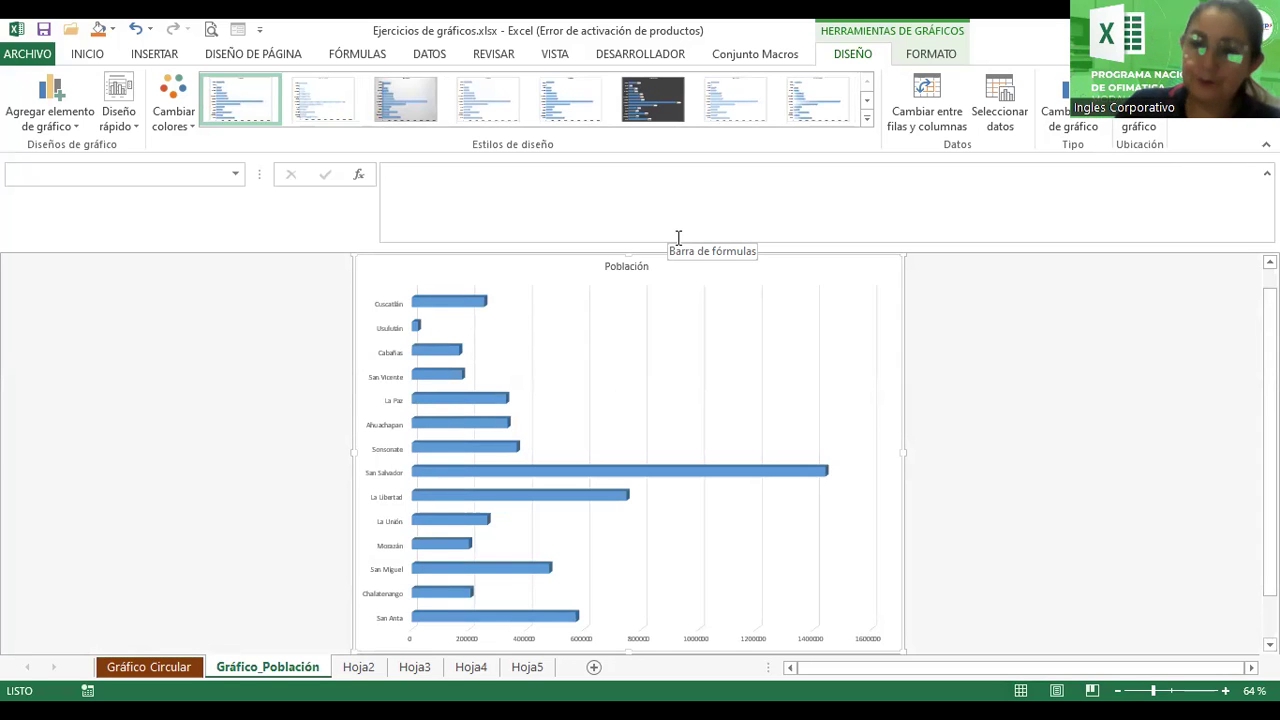
{"action": "left_click", "coordinate": [626, 266]}
{"action": "double_click", "coordinate": [626, 266]}
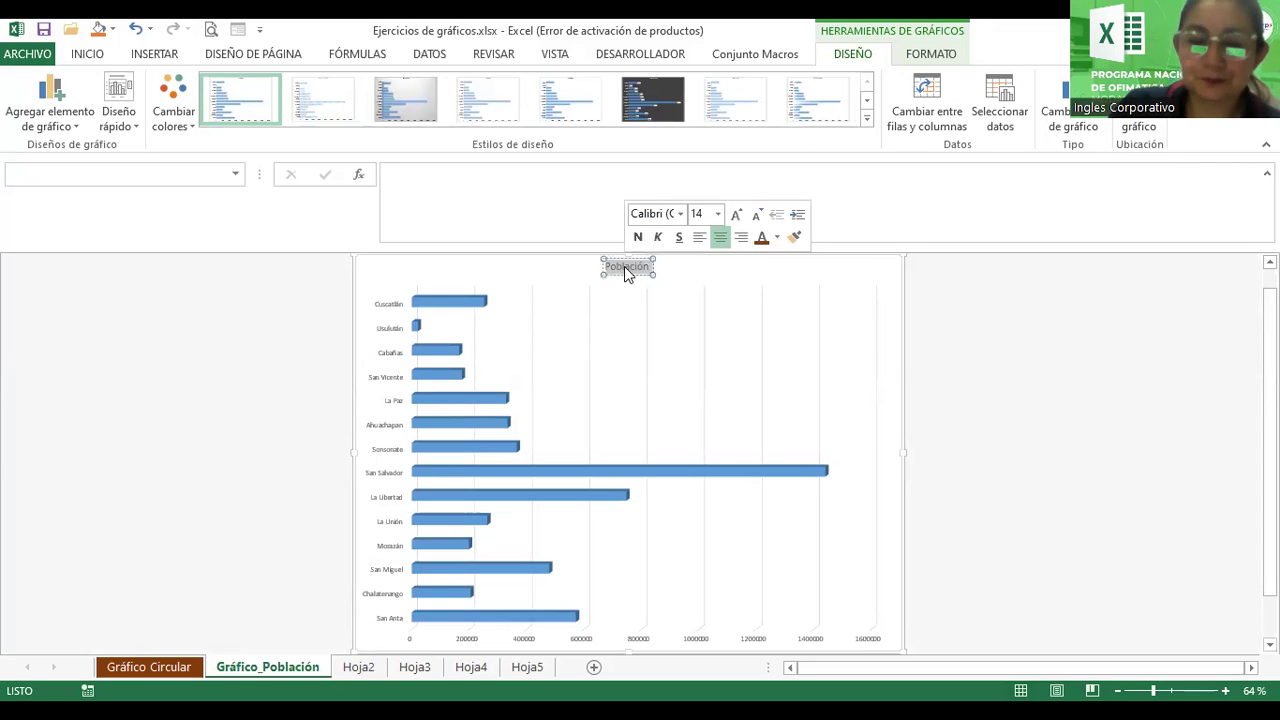
{"action": "key", "text": "Delete"}
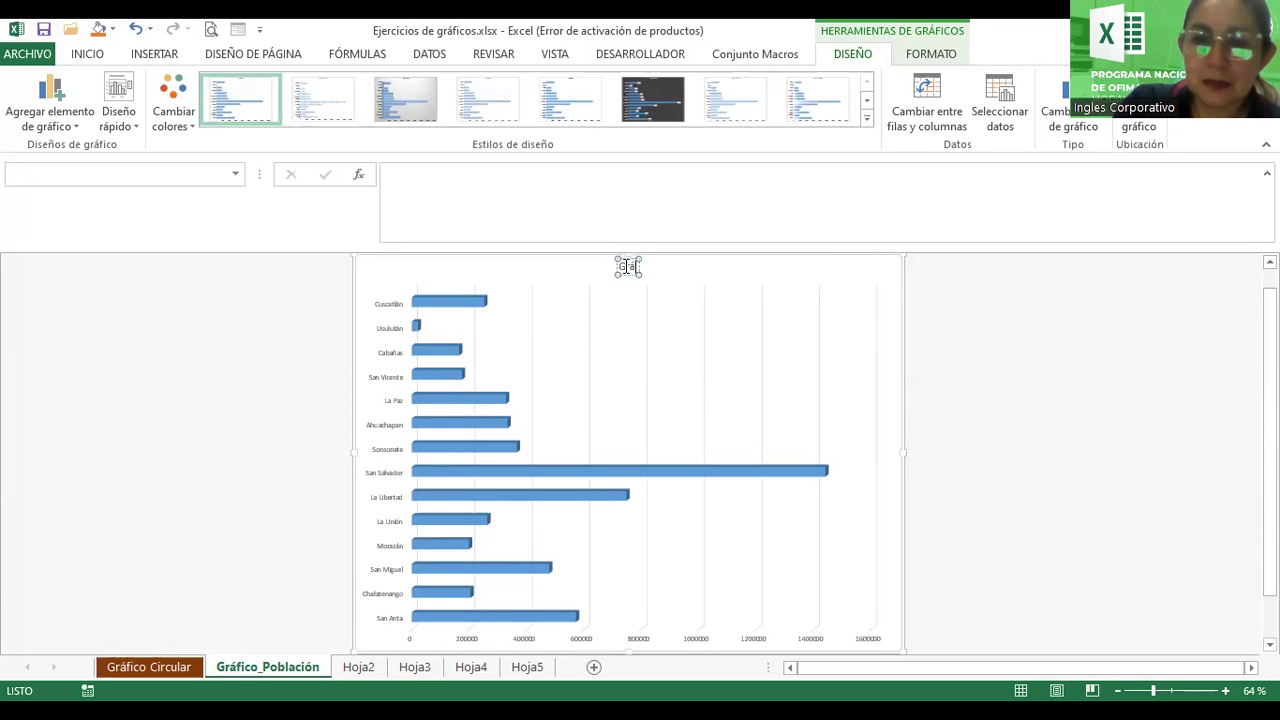
{"action": "type", "text": "Censo e"}
{"action": "type", "text": "l Salvador"}
{"action": "type", "text": " 201"}
{"action": "type", "text": "8"}
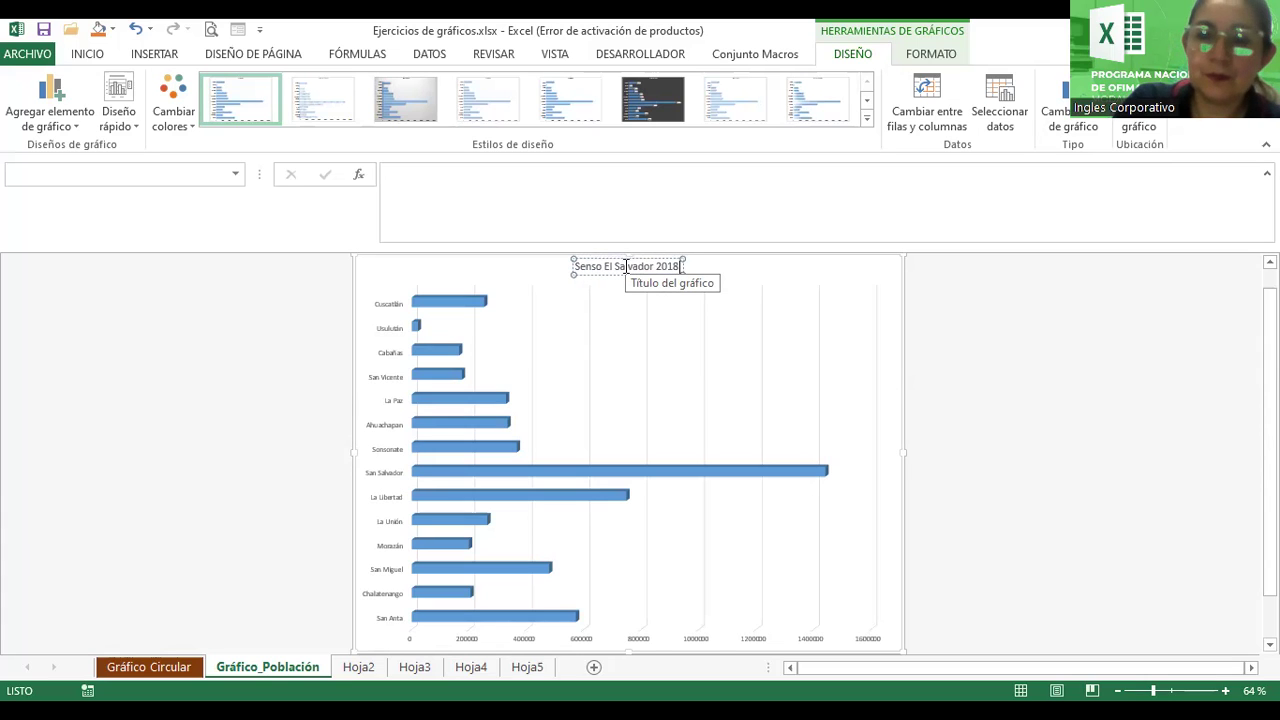
{"action": "type", "text": "-Gráfico"}
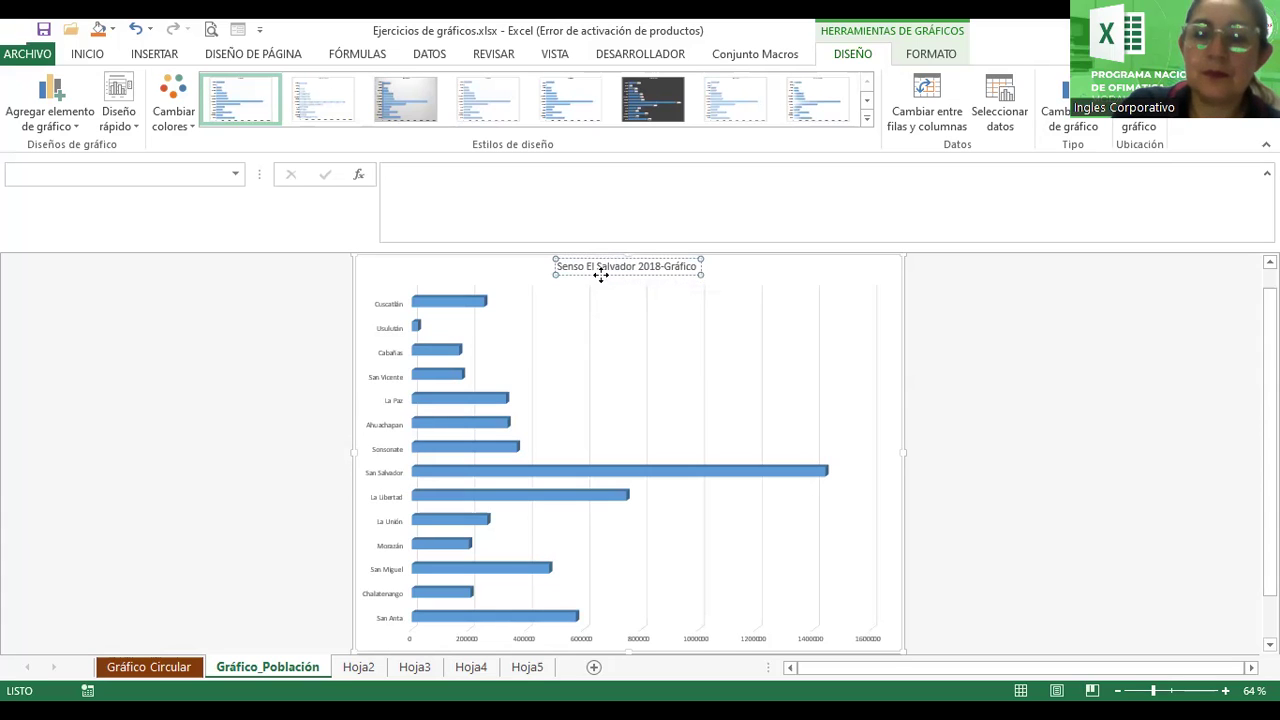
- Make the chart title bold and enlarge it to 28 points
{"action": "left_click", "coordinate": [601, 274]}
{"action": "left_click", "coordinate": [87, 53]}
{"action": "left_click", "coordinate": [244, 87]}
{"action": "left_click", "coordinate": [244, 87]}
{"action": "left_click", "coordinate": [244, 87]}
{"action": "left_click", "coordinate": [244, 87]}
{"action": "left_click", "coordinate": [244, 87]}
{"action": "left_click", "coordinate": [244, 87]}
{"action": "left_click", "coordinate": [244, 87]}
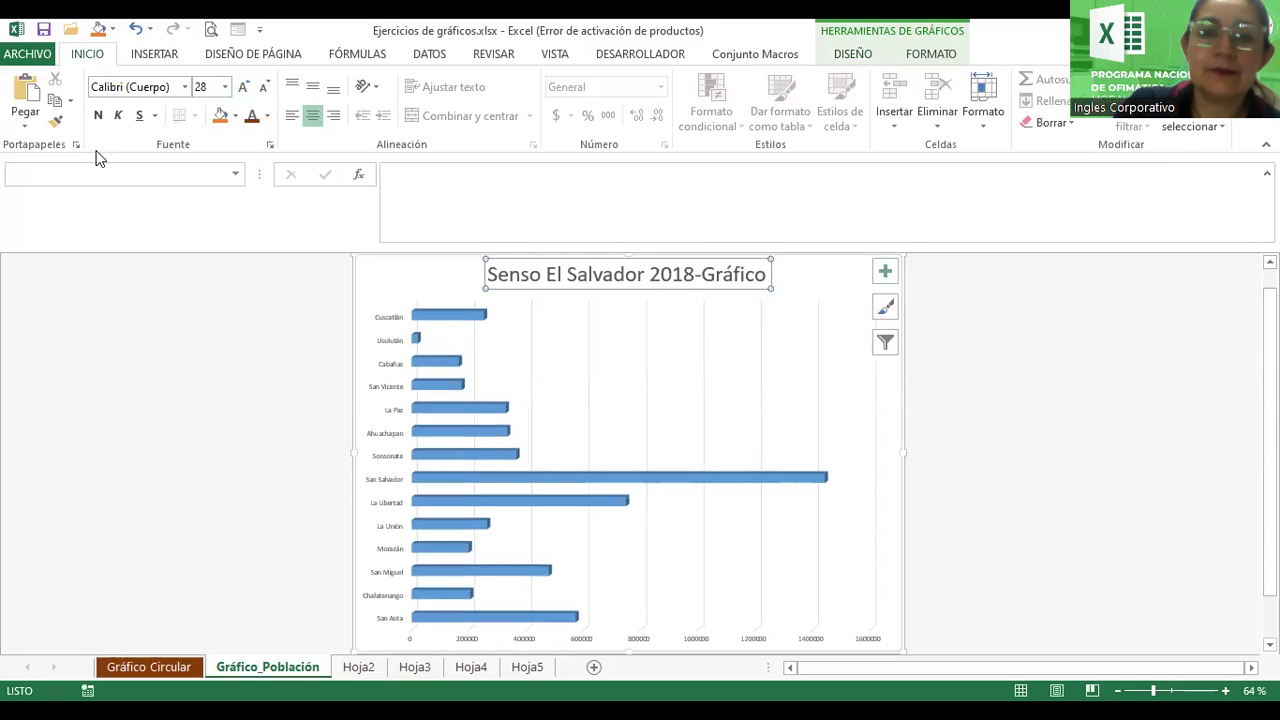
{"action": "left_click", "coordinate": [99, 115]}
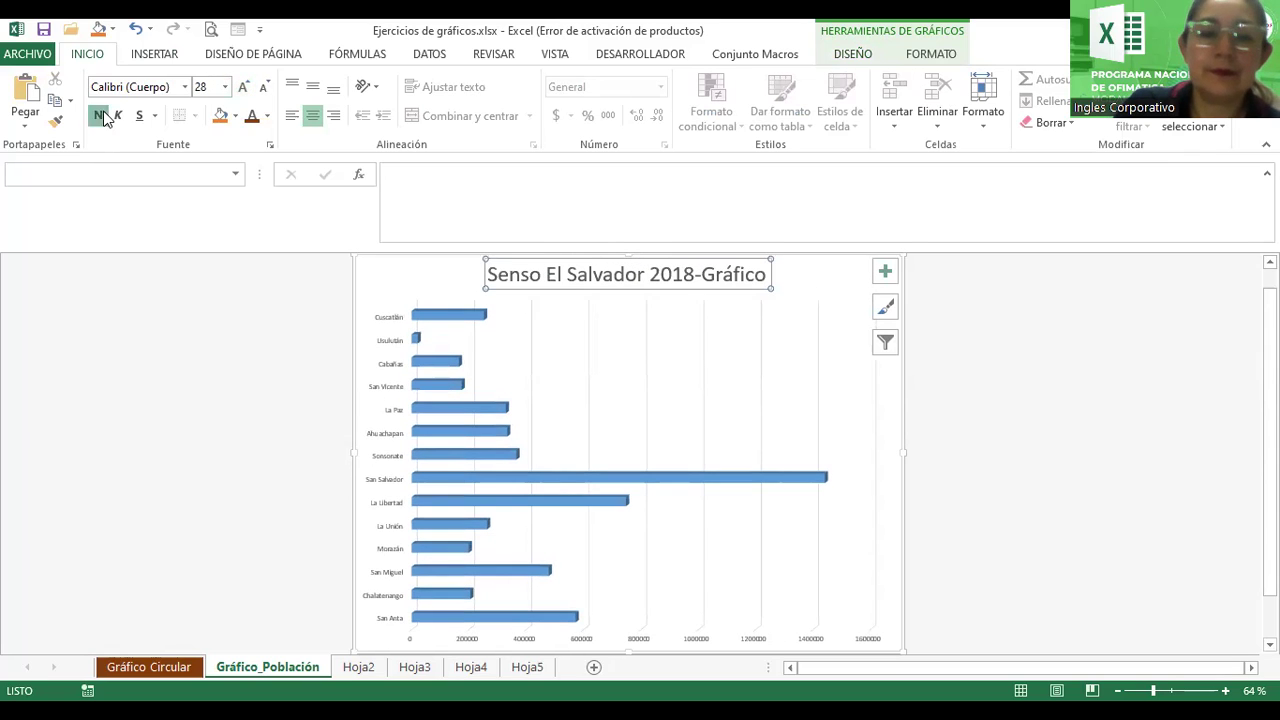
{"action": "left_click", "coordinate": [956, 337]}
{"action": "scroll", "coordinate": [956, 337], "scroll_direction": "down", "scroll_amount": 1}
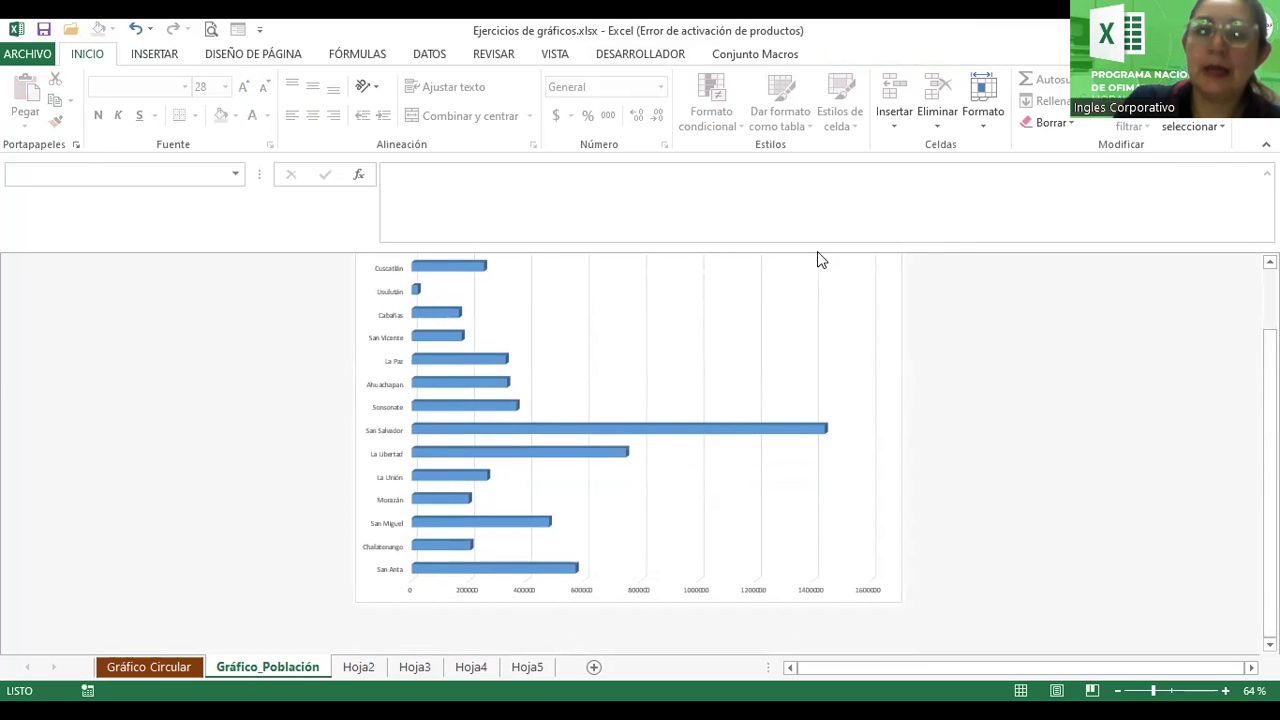
{"action": "scroll", "coordinate": [1026, 330], "scroll_direction": "up", "scroll_amount": 2}
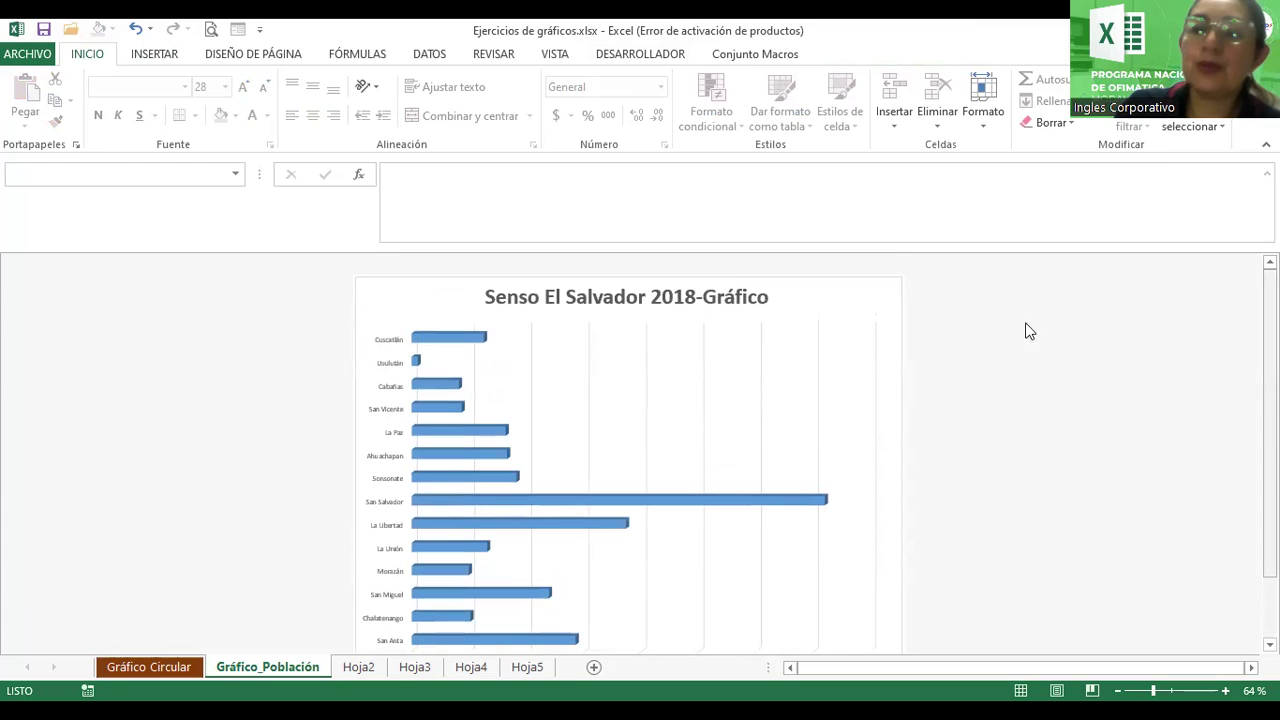
{"action": "left_click", "coordinate": [871, 297]}
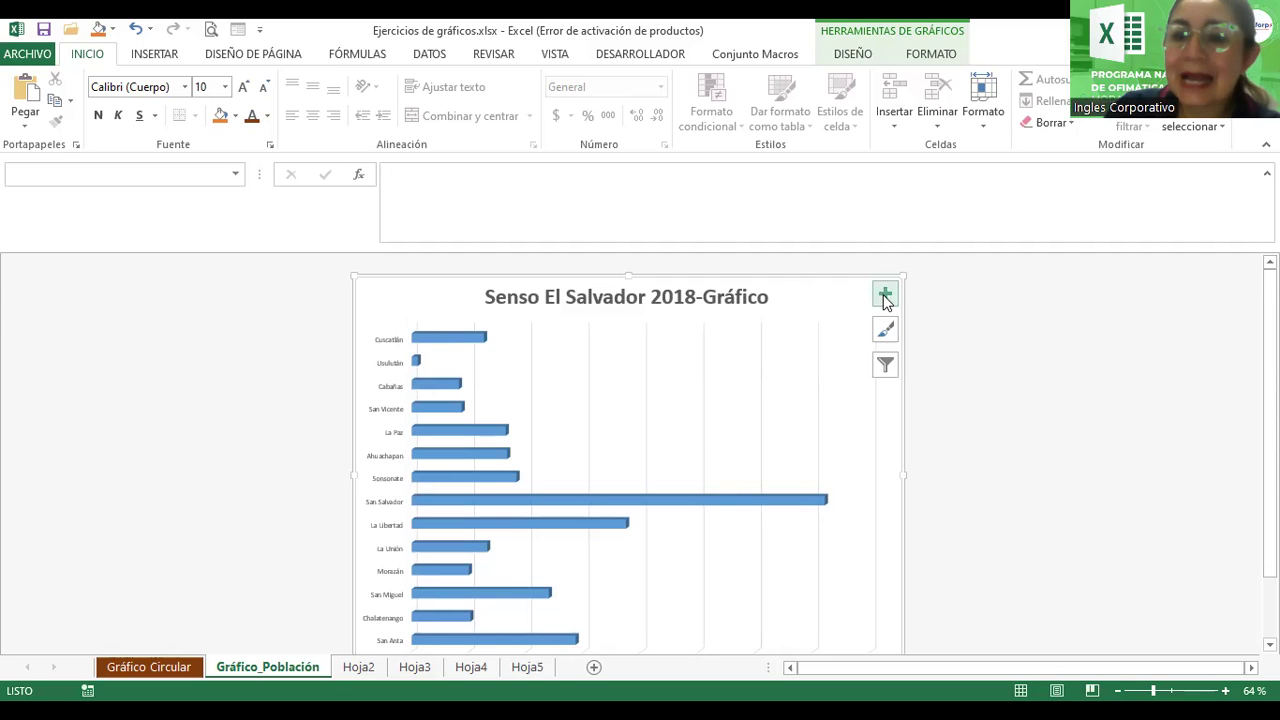
- Add a Población legend to the chart
{"action": "left_click", "coordinate": [884, 299]}
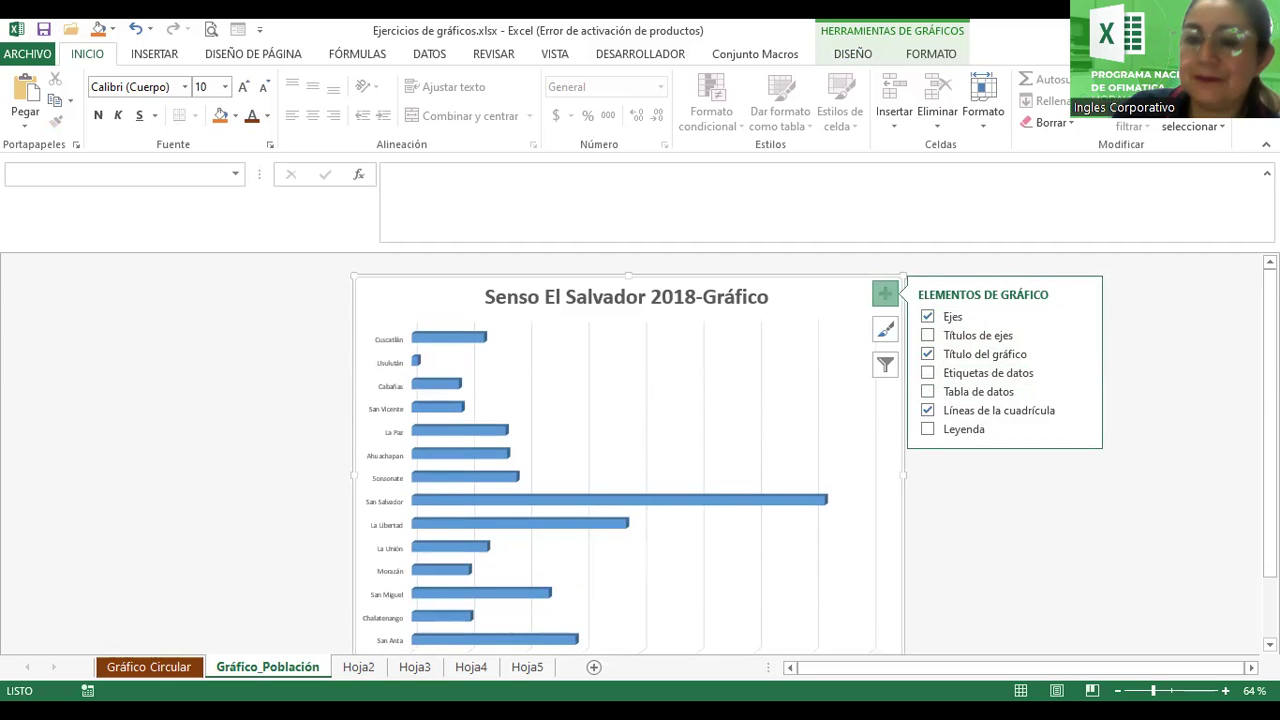
{"action": "left_click", "coordinate": [927, 431]}
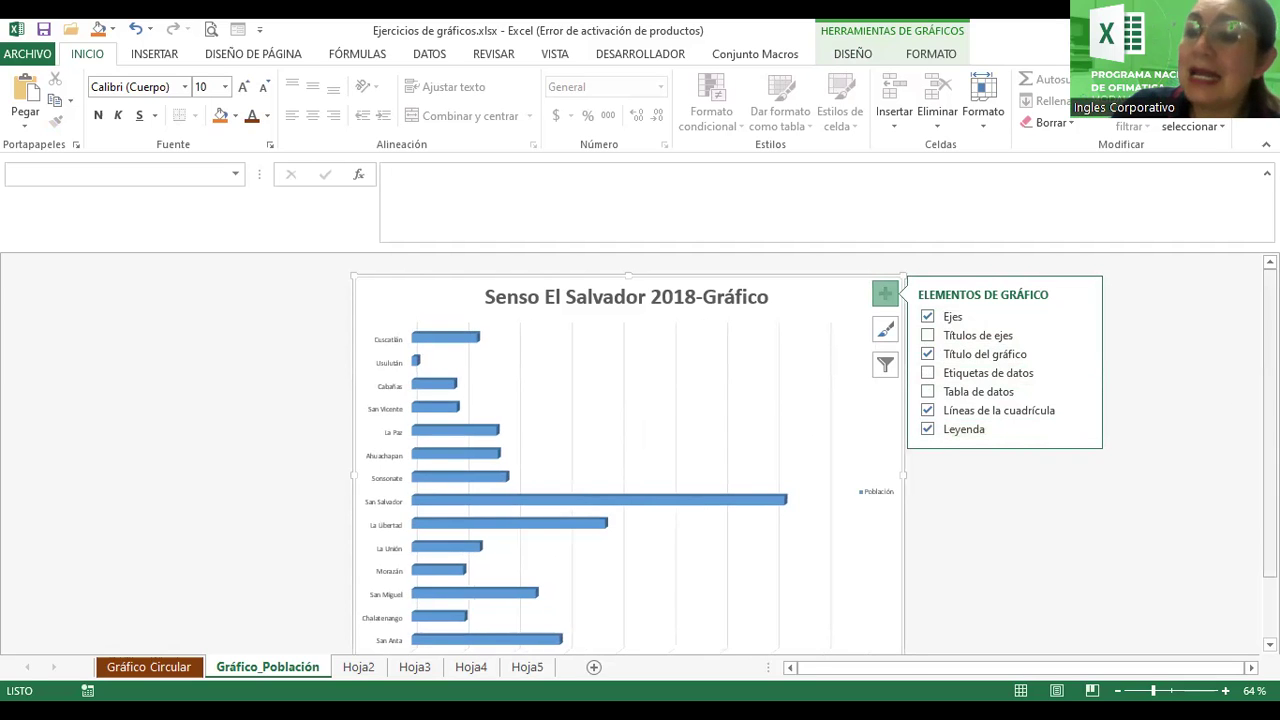
{"action": "scroll", "coordinate": [1270, 450], "scroll_direction": "down", "scroll_amount": 2}
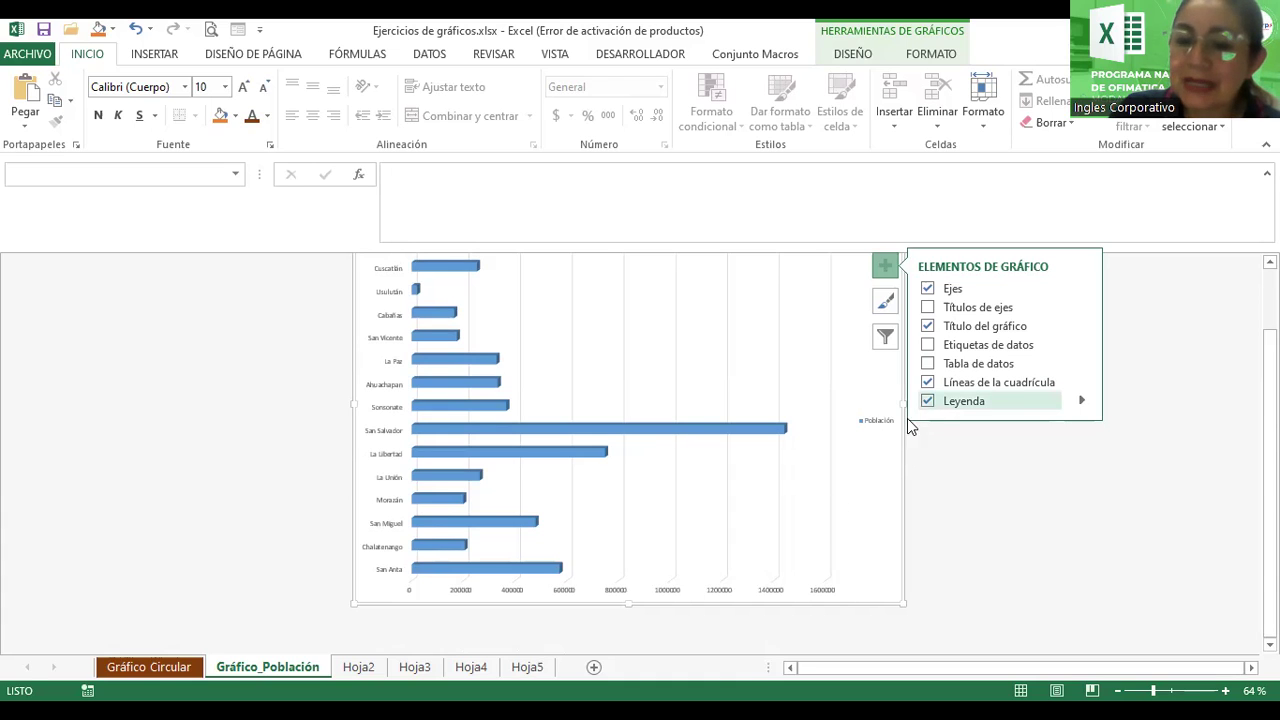
{"action": "left_click", "coordinate": [877, 421]}
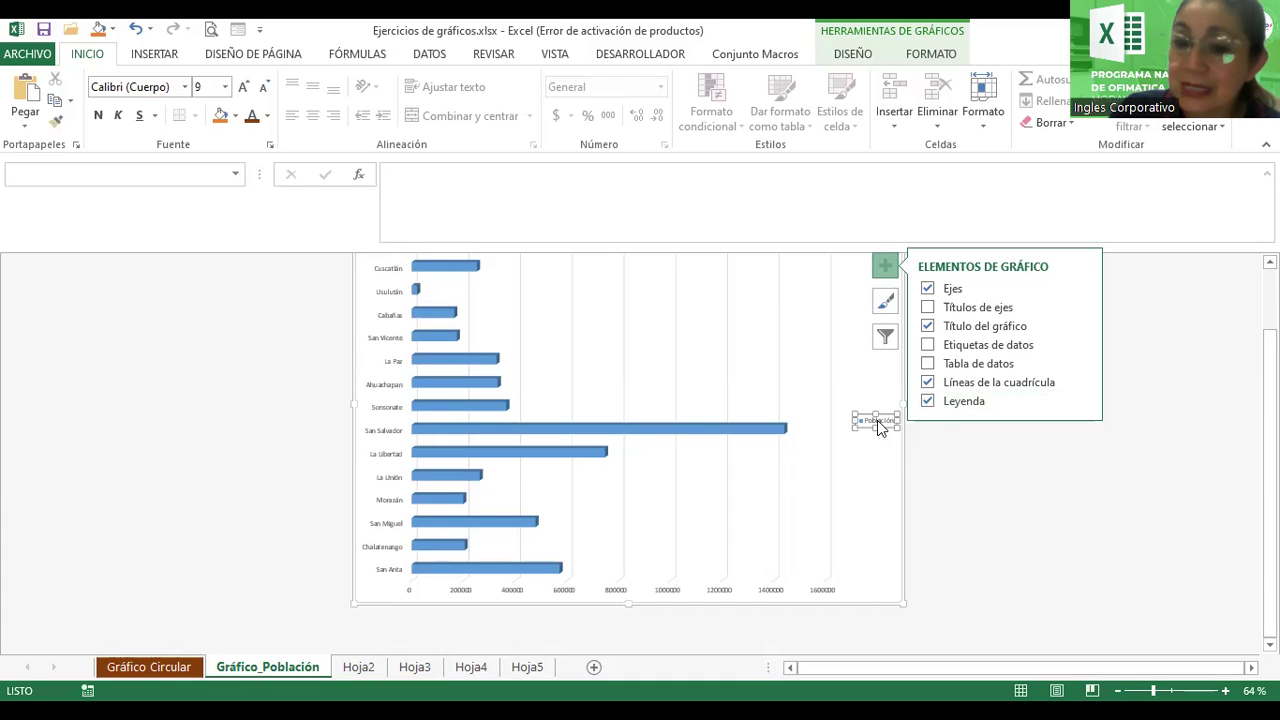
- Set the legend text size to 14 points
{"action": "left_click", "coordinate": [240, 90]}
{"action": "left_click", "coordinate": [240, 90]}
{"action": "left_click", "coordinate": [240, 90]}
{"action": "left_click", "coordinate": [240, 90]}
{"action": "left_click", "coordinate": [240, 90]}
{"action": "left_click", "coordinate": [240, 90]}
{"action": "left_click", "coordinate": [240, 90]}
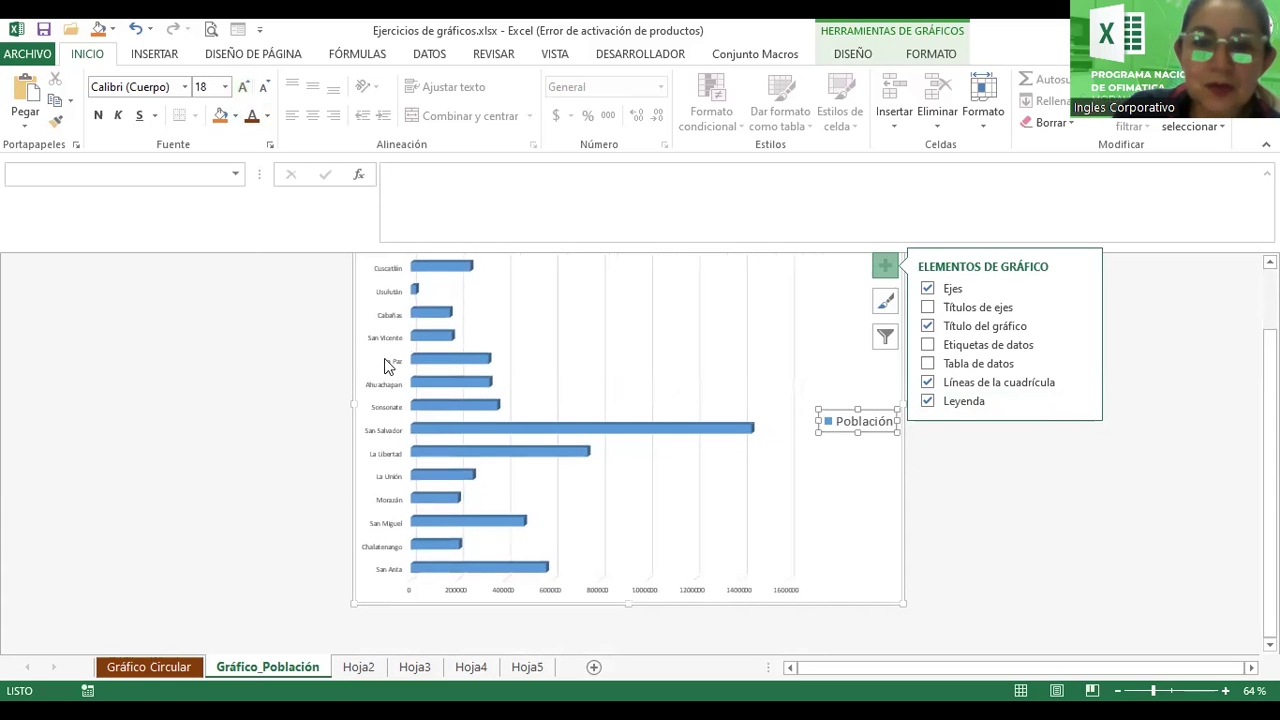
{"action": "left_click", "coordinate": [263, 88]}
{"action": "left_click", "coordinate": [263, 88]}
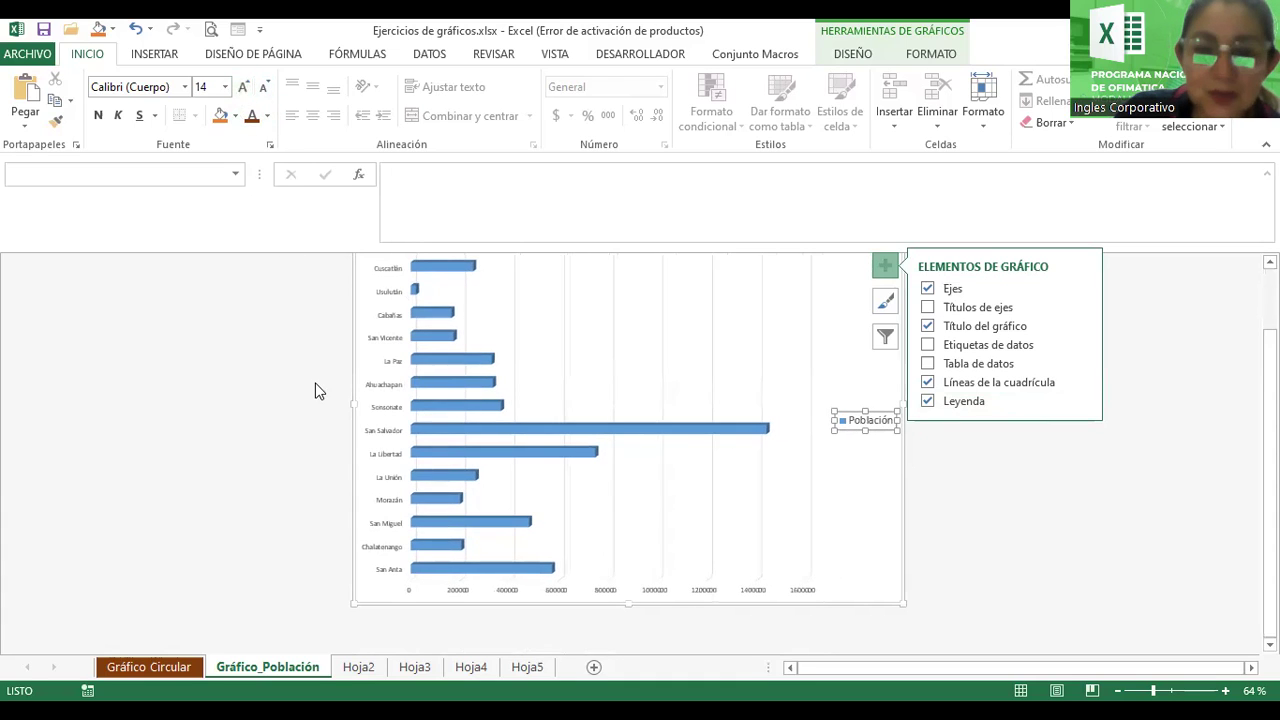
{"action": "left_click", "coordinate": [390, 315]}
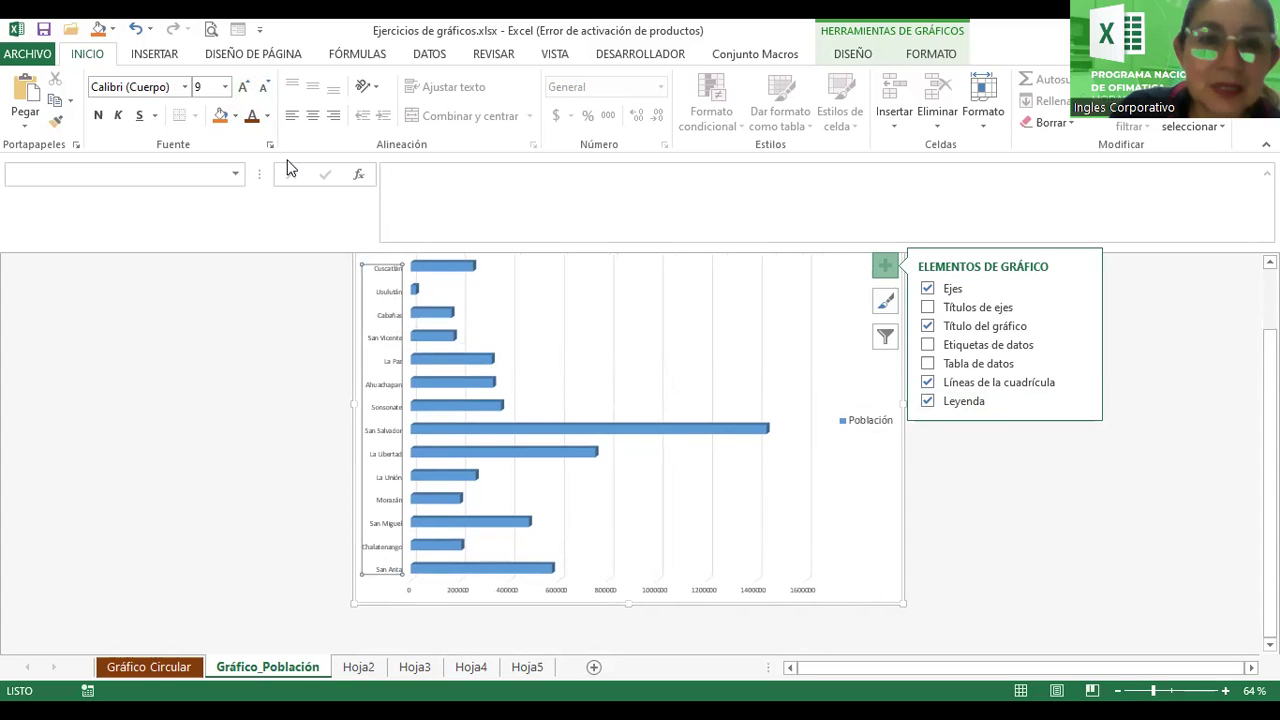
- Enlarge the vertical axis province labels to 12 points and make them bold
{"action": "left_click", "coordinate": [242, 90]}
{"action": "left_click", "coordinate": [242, 90]}
{"action": "left_click", "coordinate": [242, 90]}
{"action": "left_click", "coordinate": [242, 90]}
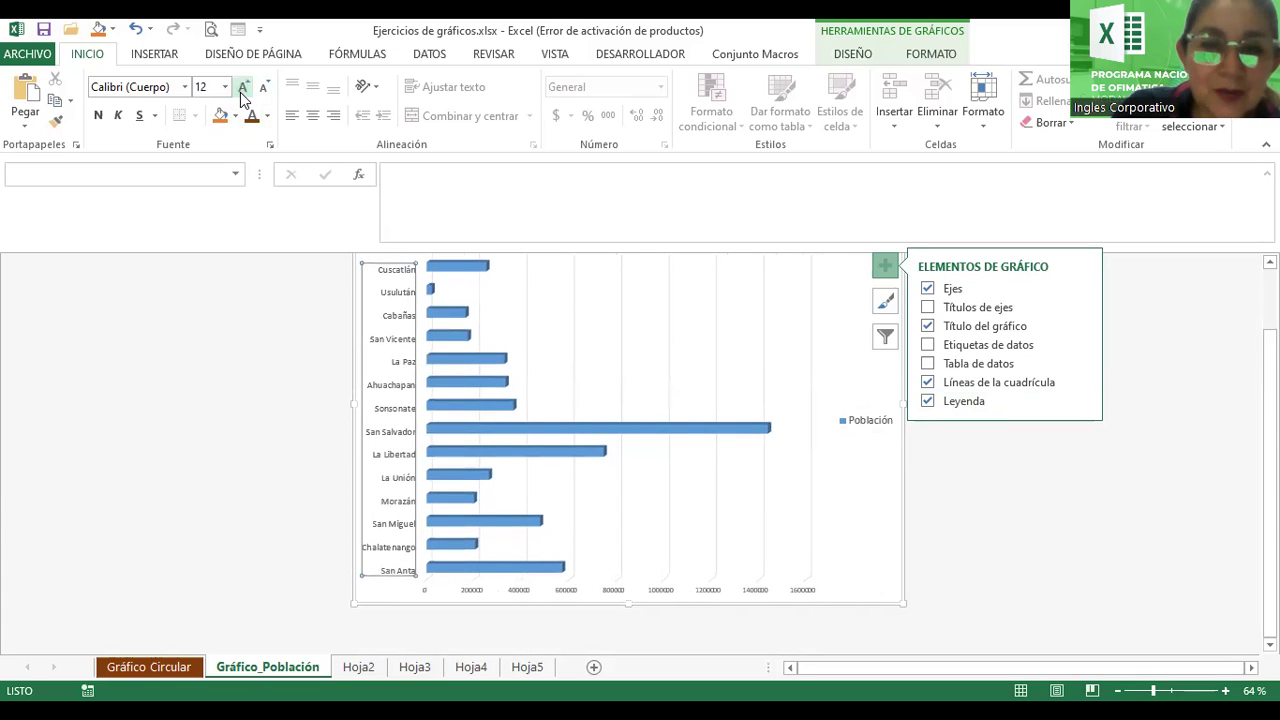
{"action": "left_click", "coordinate": [98, 115]}
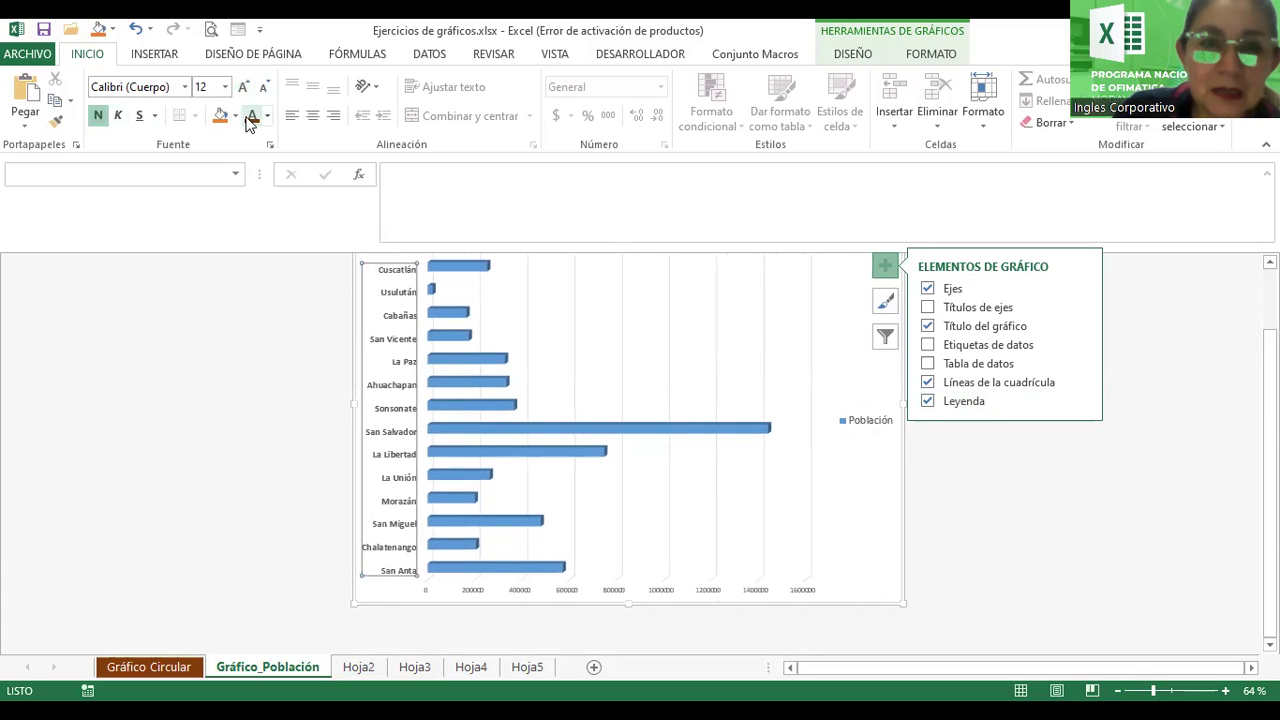
- Change the province labels' font colour to near-black
{"action": "left_click", "coordinate": [251, 118]}
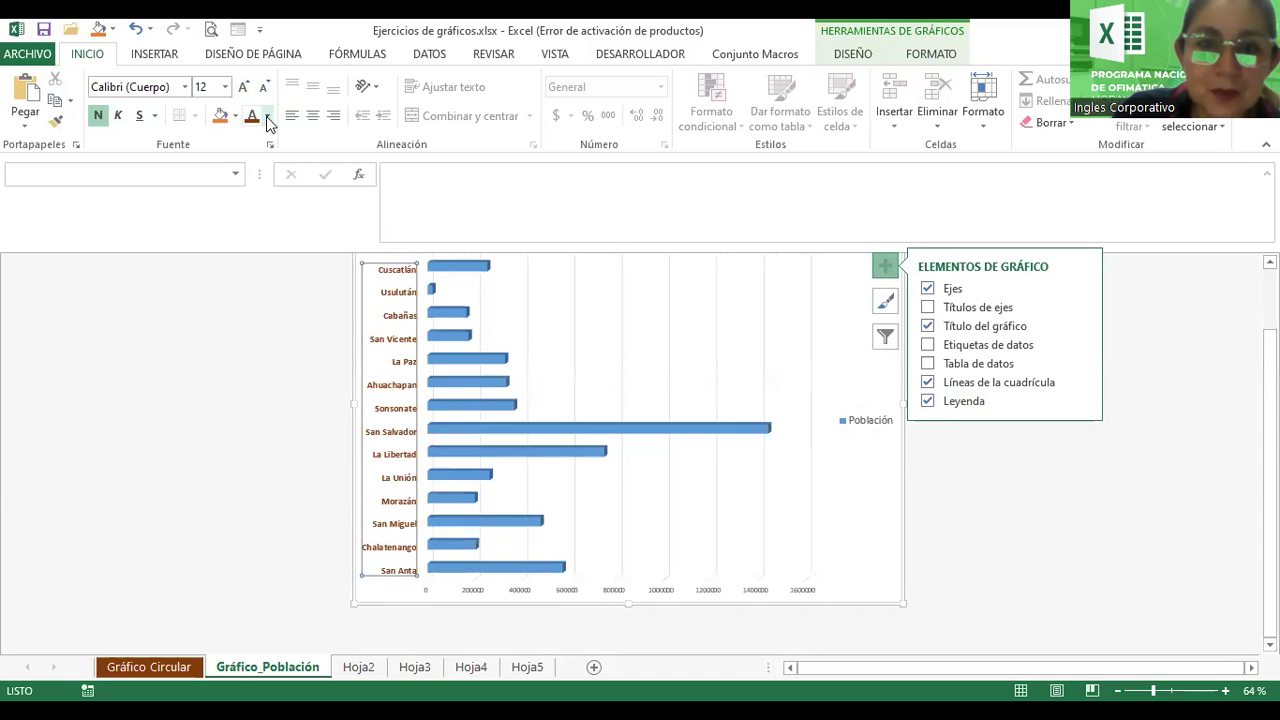
{"action": "left_click", "coordinate": [268, 120]}
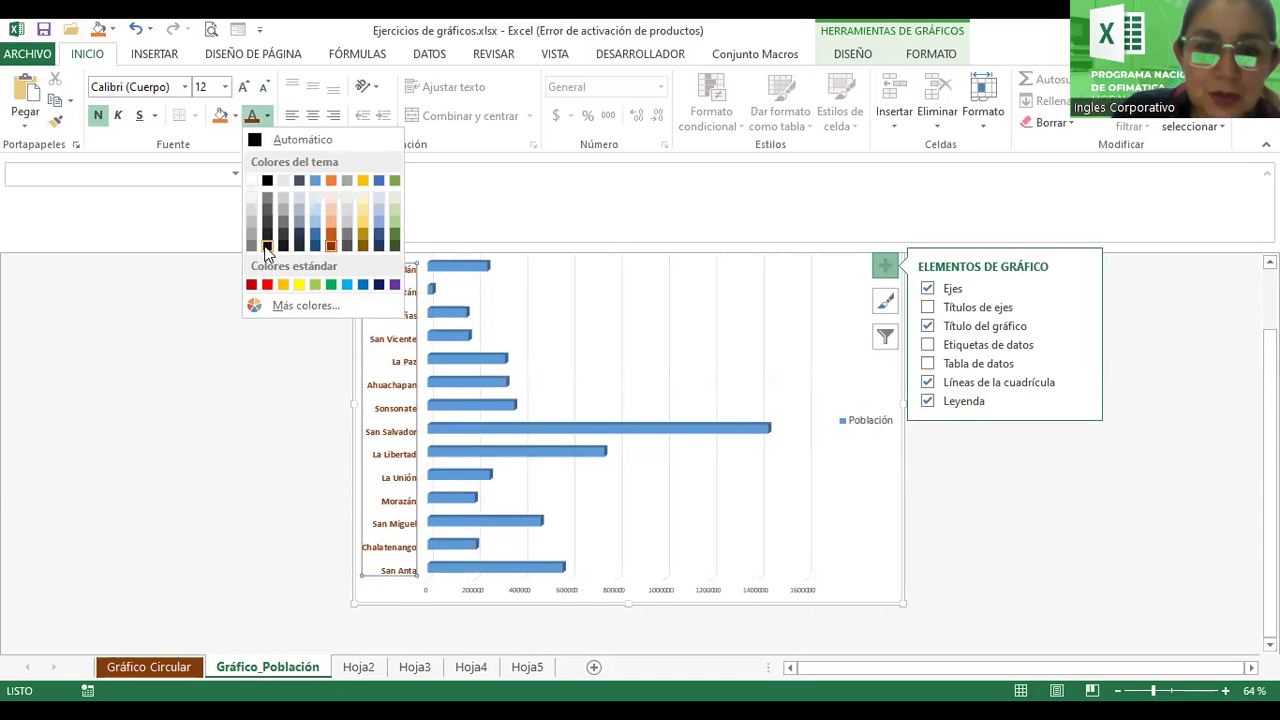
{"action": "left_click", "coordinate": [266, 246]}
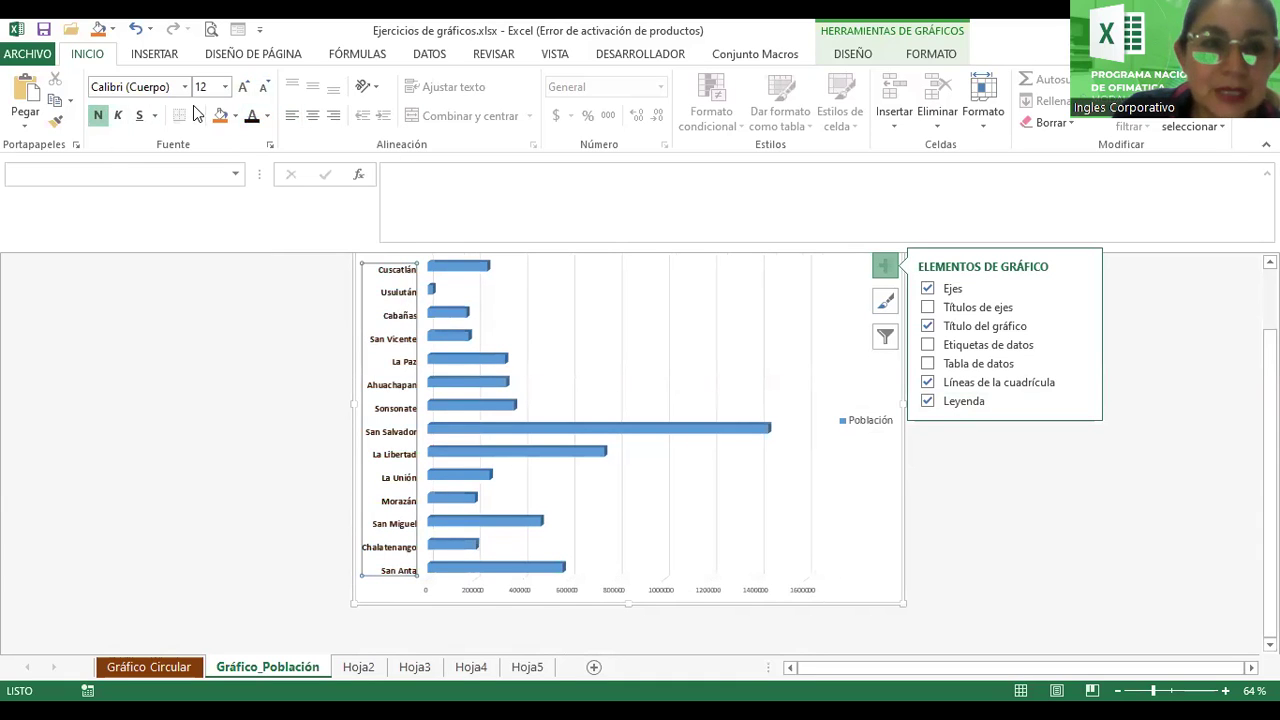
- Zoom the sheet out slightly and select the chart again
{"action": "left_click", "coordinate": [1220, 409]}
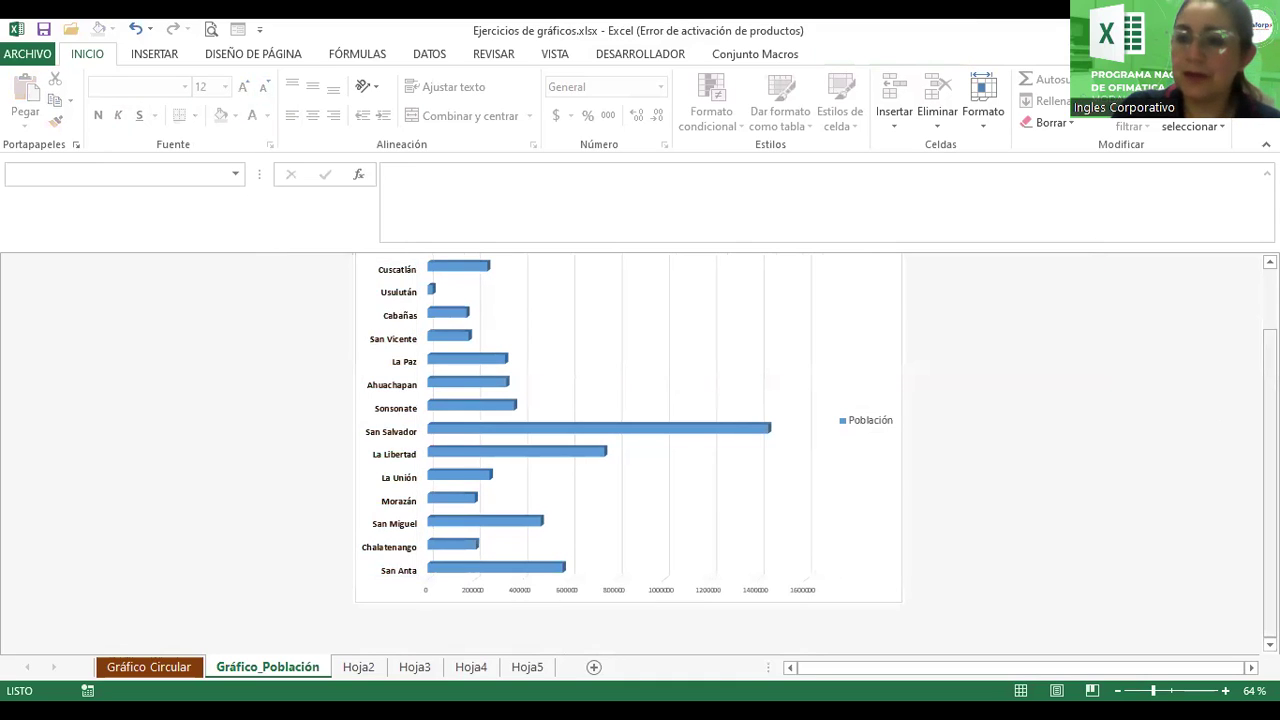
{"action": "scroll", "coordinate": [1220, 409], "scroll_direction": "up", "scroll_amount": 2}
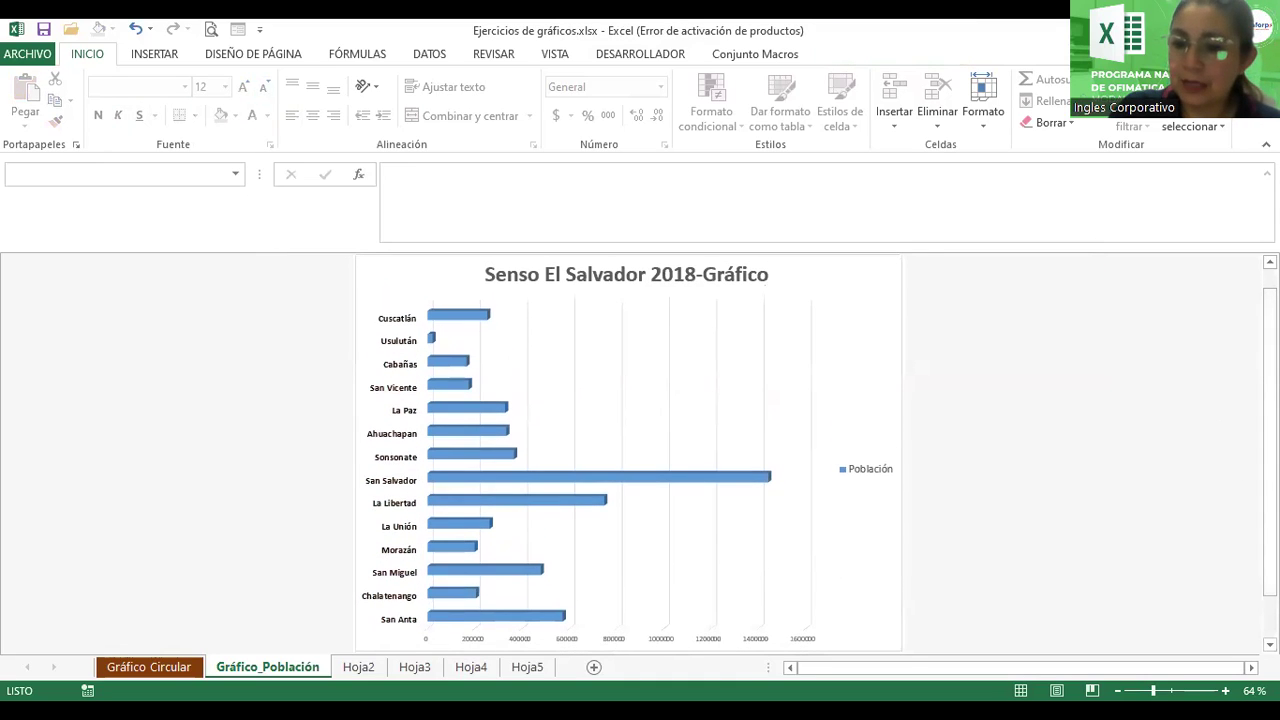
{"action": "left_click", "coordinate": [1117, 691]}
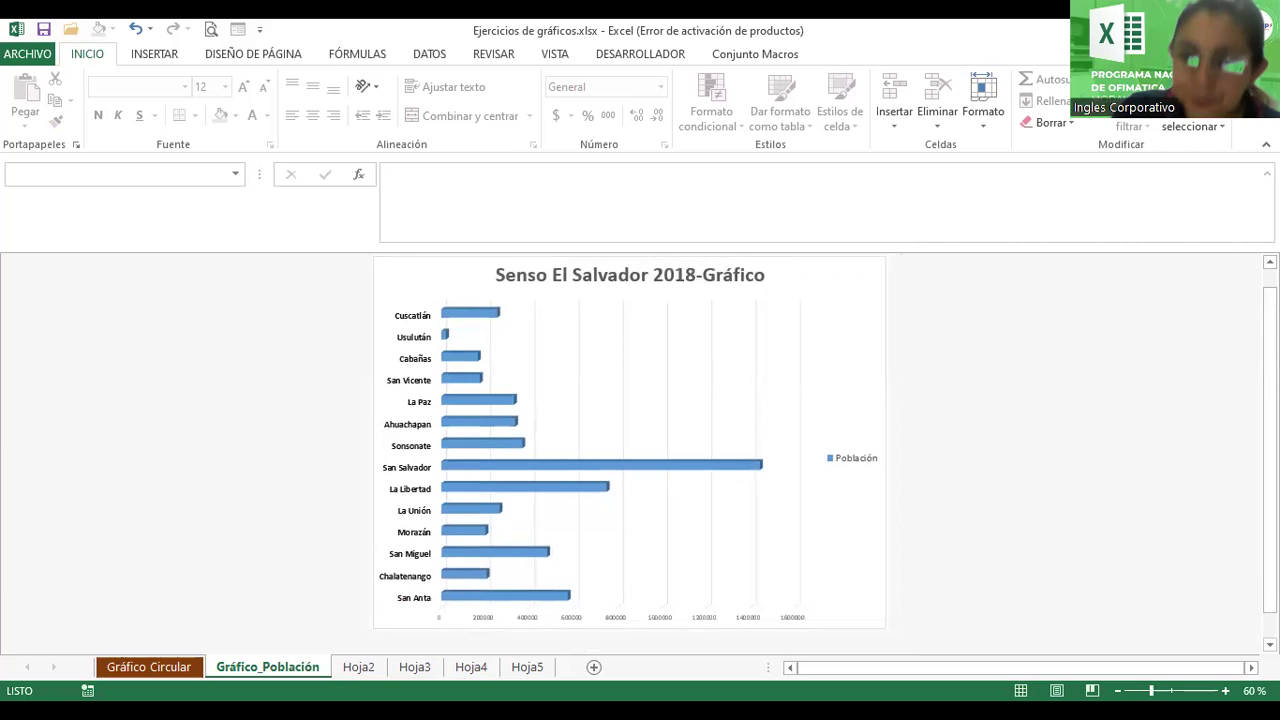
{"action": "left_click", "coordinate": [660, 540]}
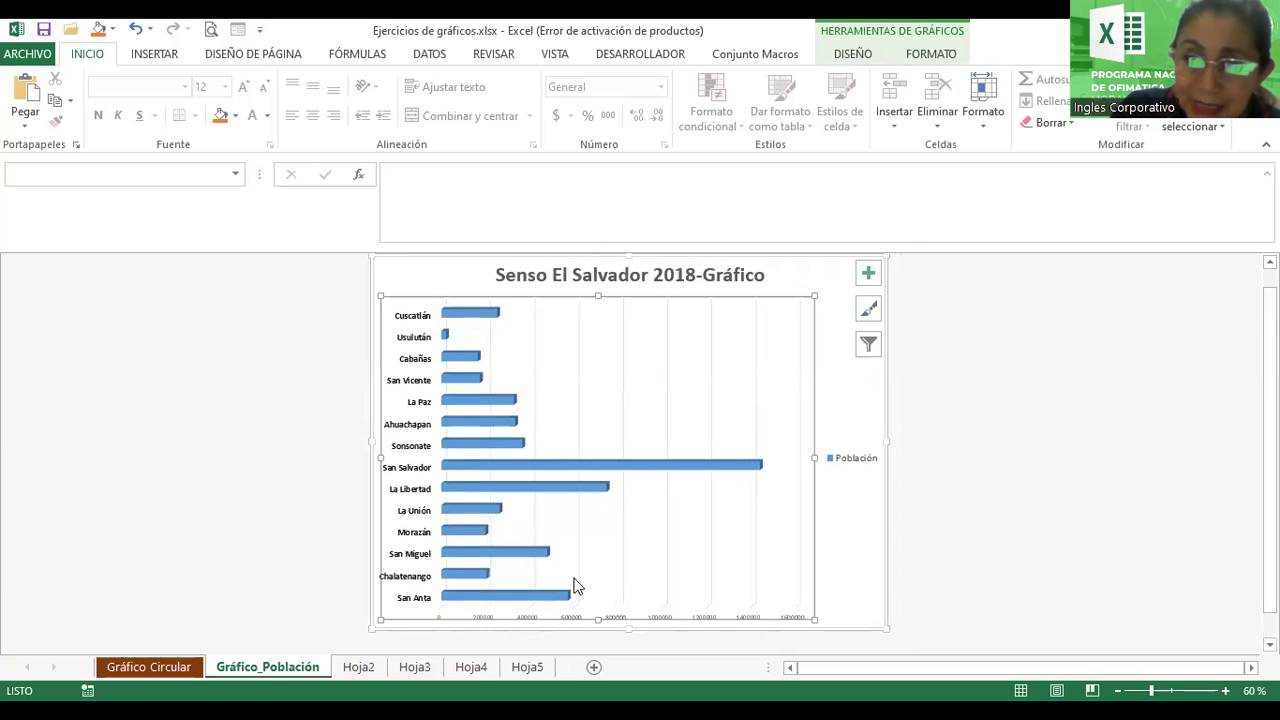
{"action": "left_click", "coordinate": [1040, 445]}
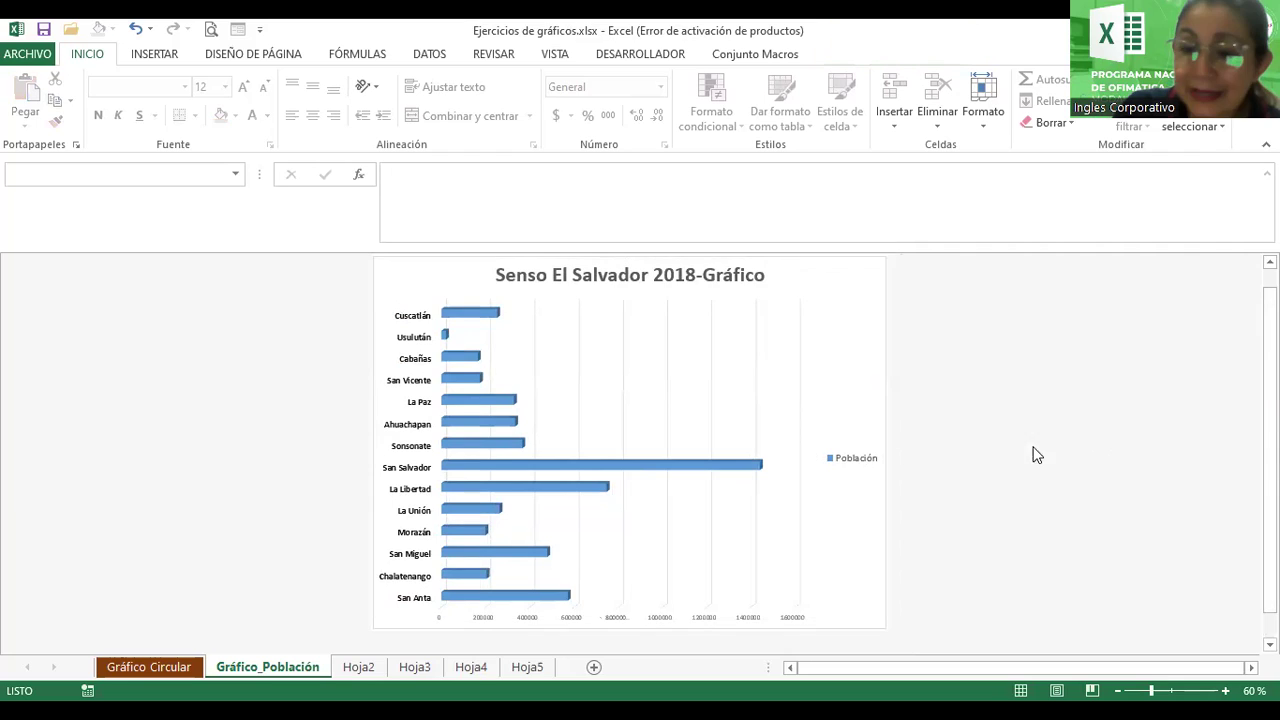
{"action": "left_click", "coordinate": [530, 600]}
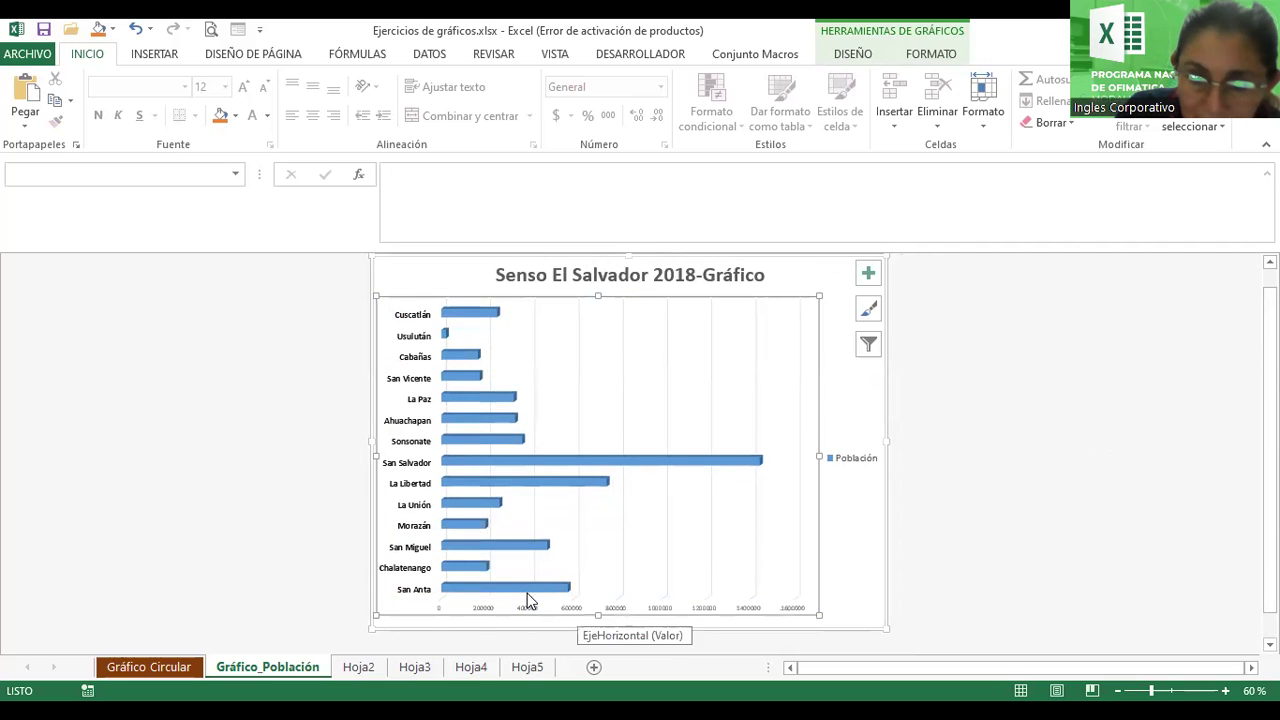
- Raise the horizontal value axis numbers from 9 to 12 points and make them bold
{"action": "left_click", "coordinate": [527, 593]}
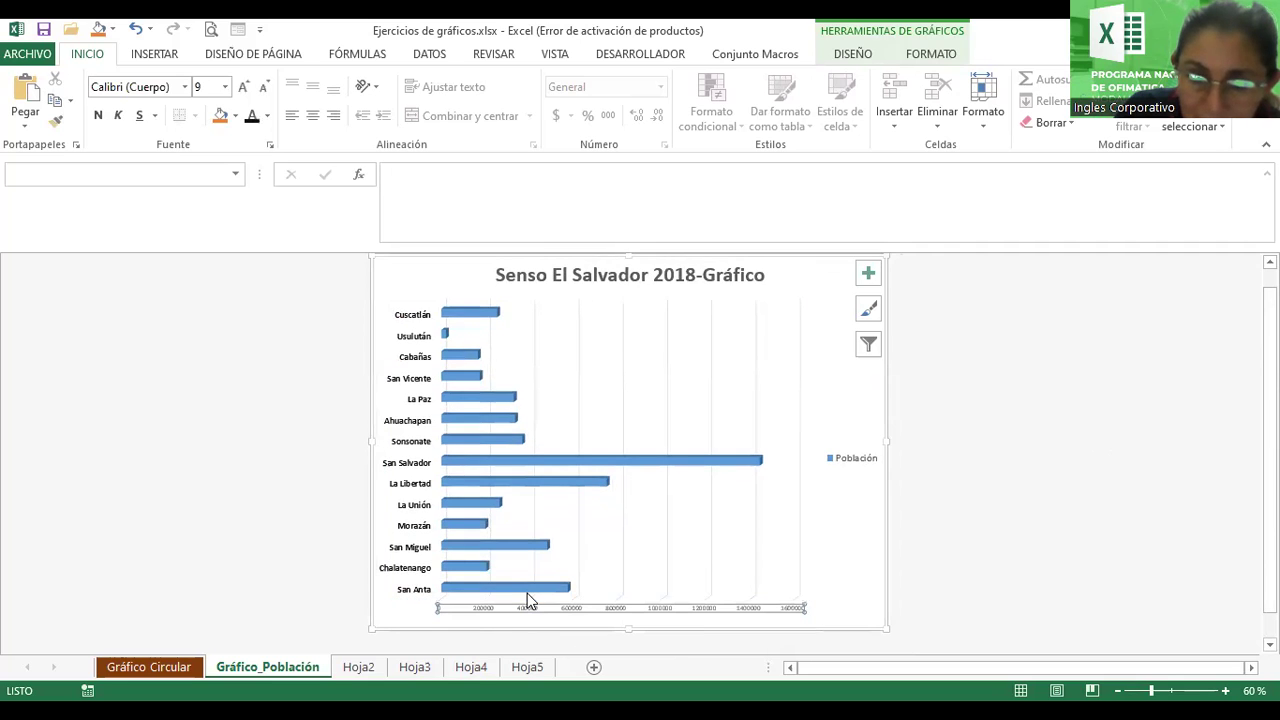
{"action": "left_click", "coordinate": [243, 88]}
{"action": "left_click", "coordinate": [243, 88]}
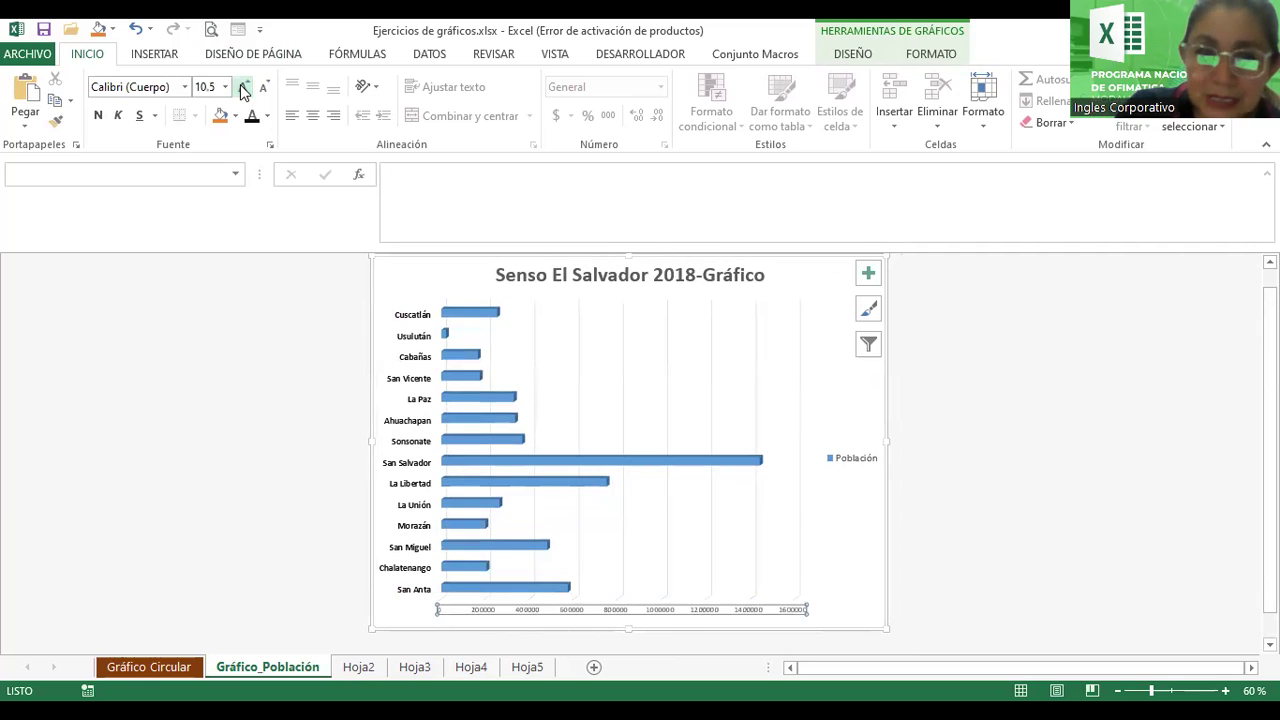
{"action": "left_click", "coordinate": [243, 88]}
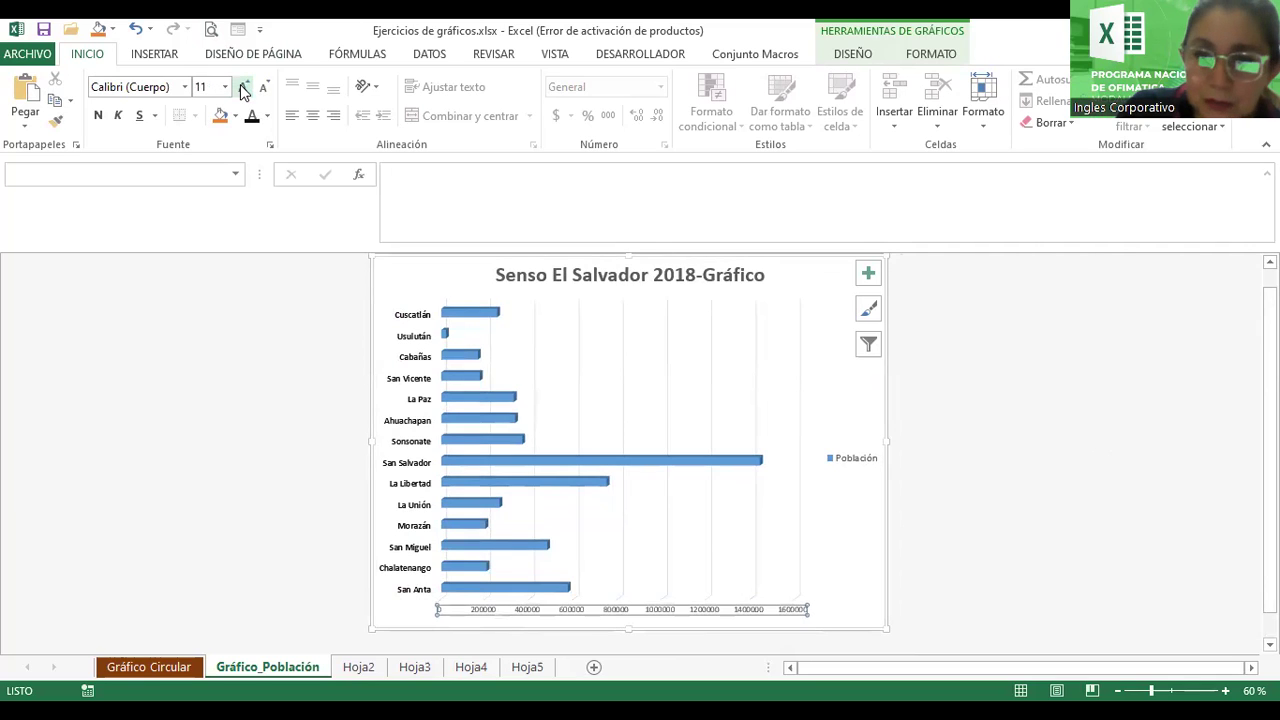
{"action": "left_click", "coordinate": [243, 88]}
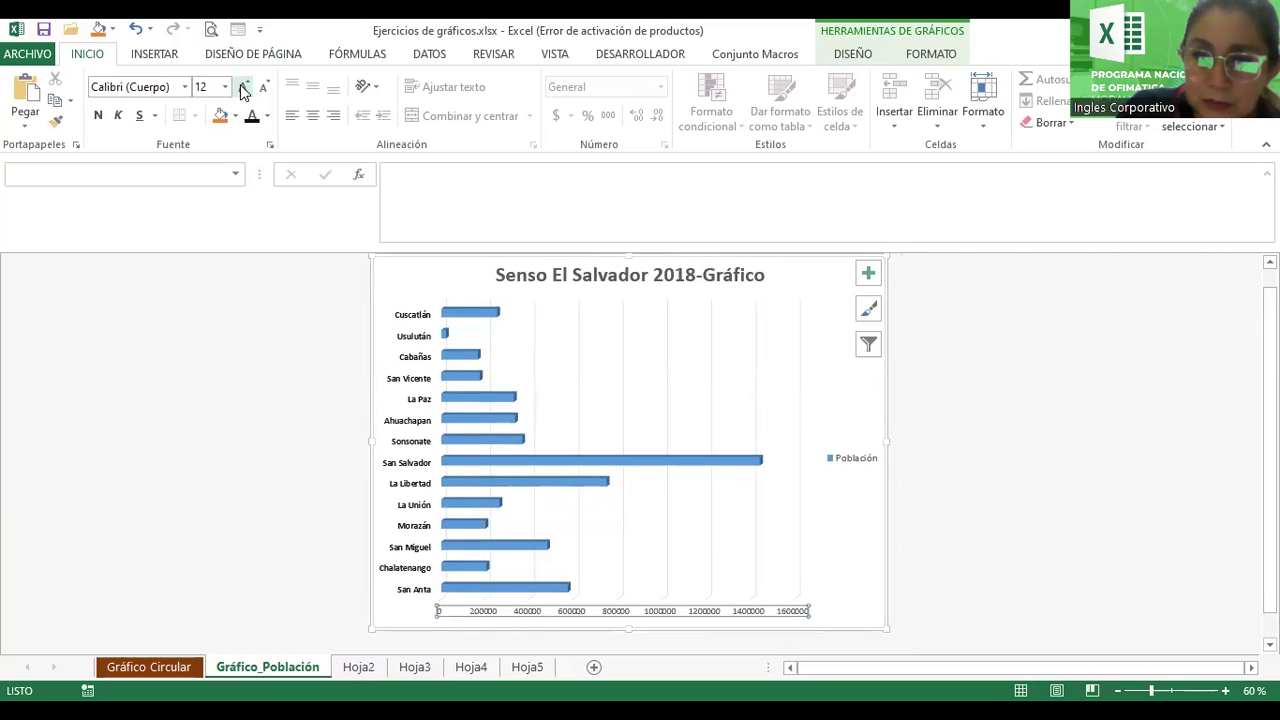
{"action": "left_click", "coordinate": [98, 116]}
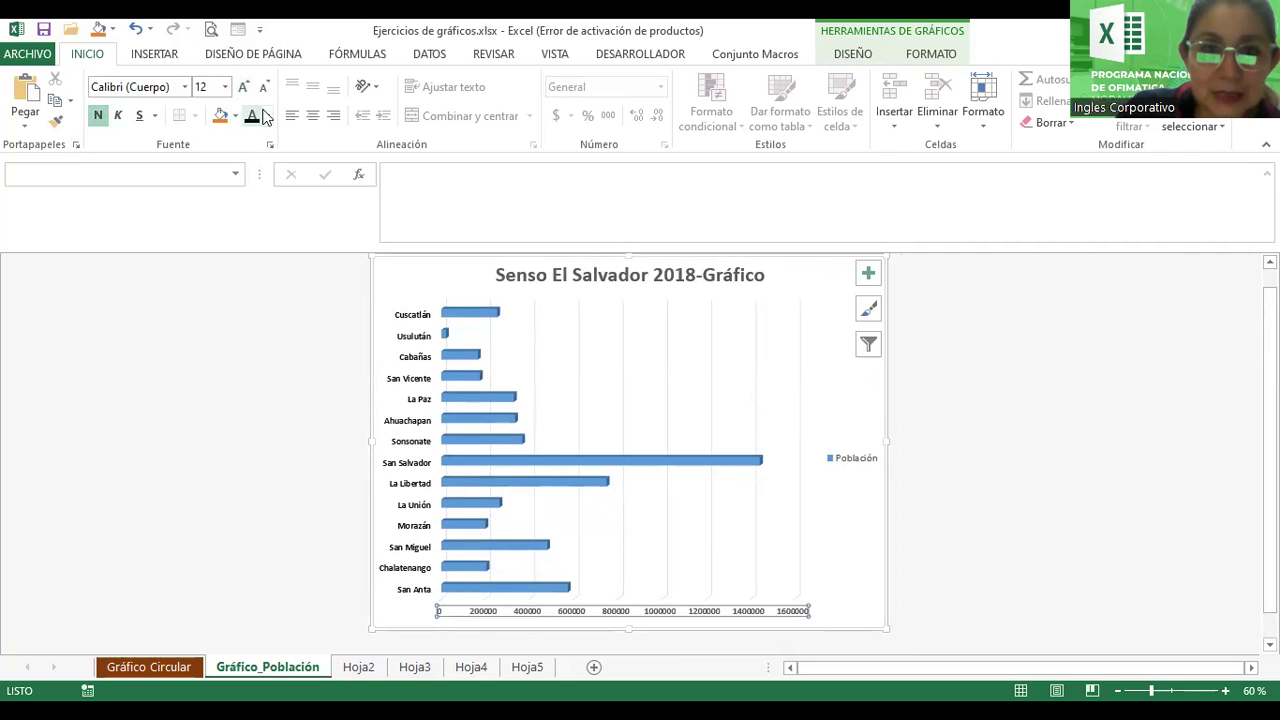
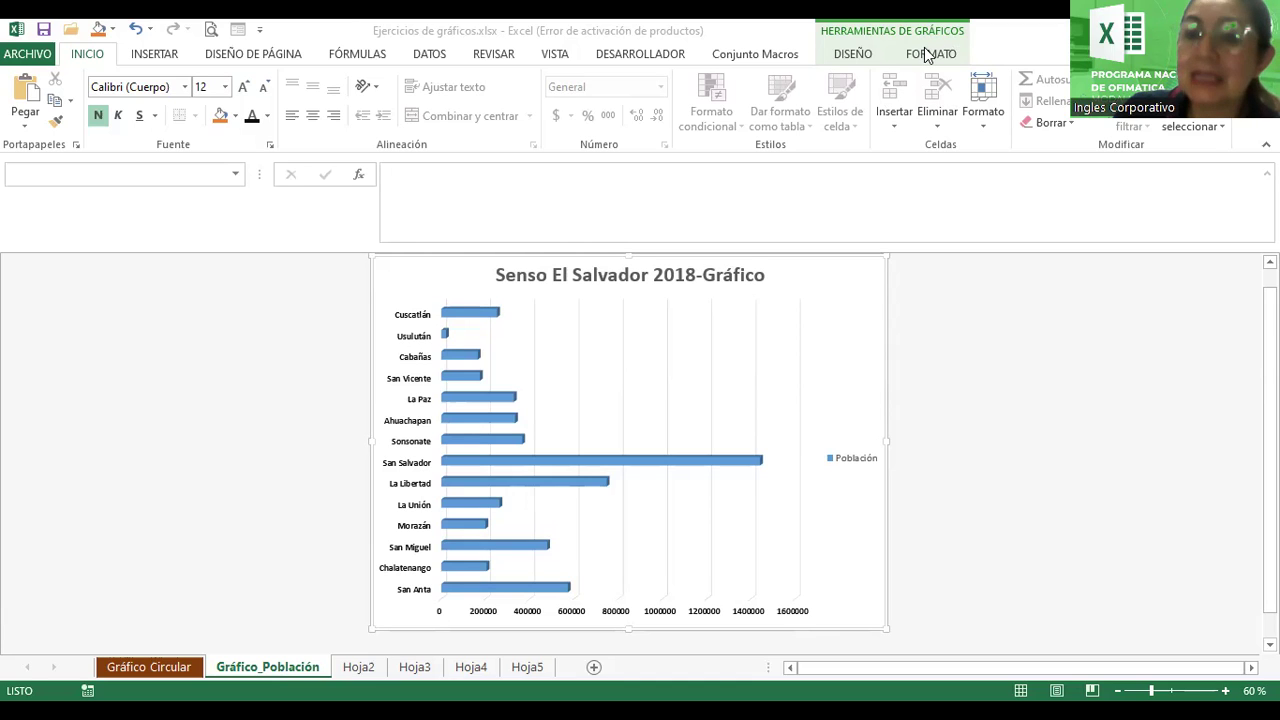
- Apply the green monochromatic colour palette to the population bar chart, previewing chart styles without changing them
{"action": "left_click", "coordinate": [856, 60]}
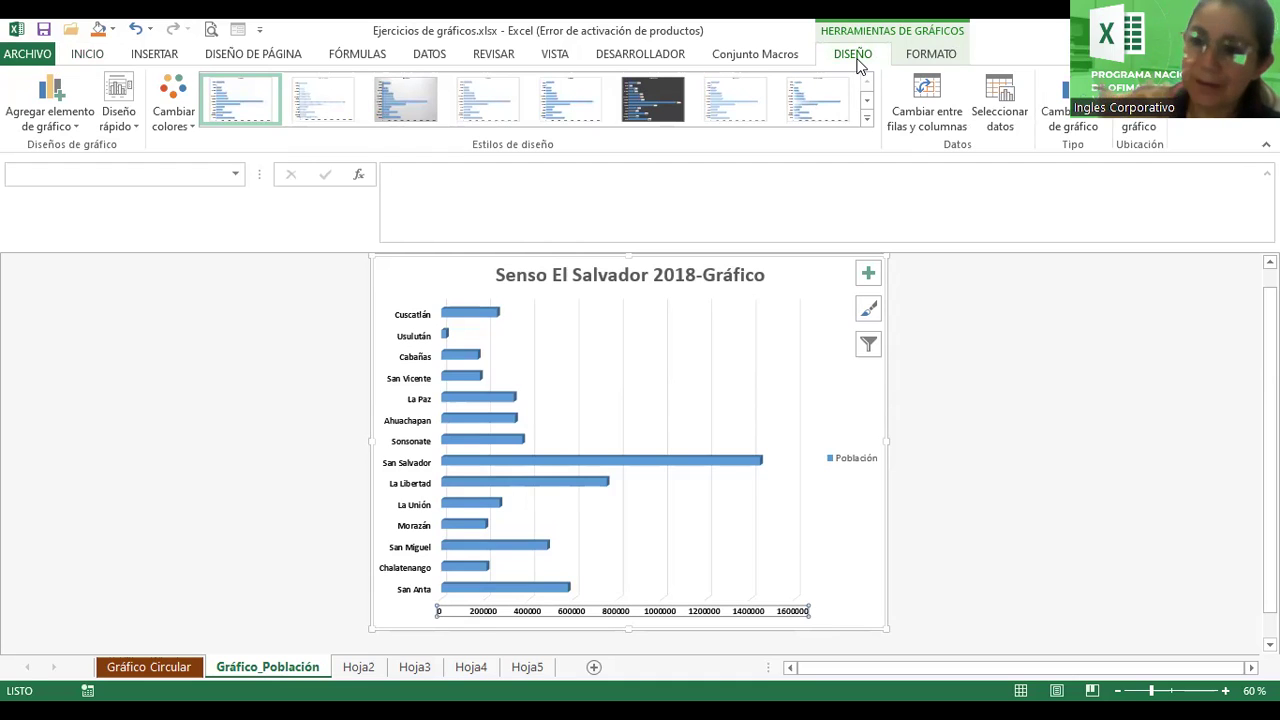
{"action": "left_click", "coordinate": [175, 128]}
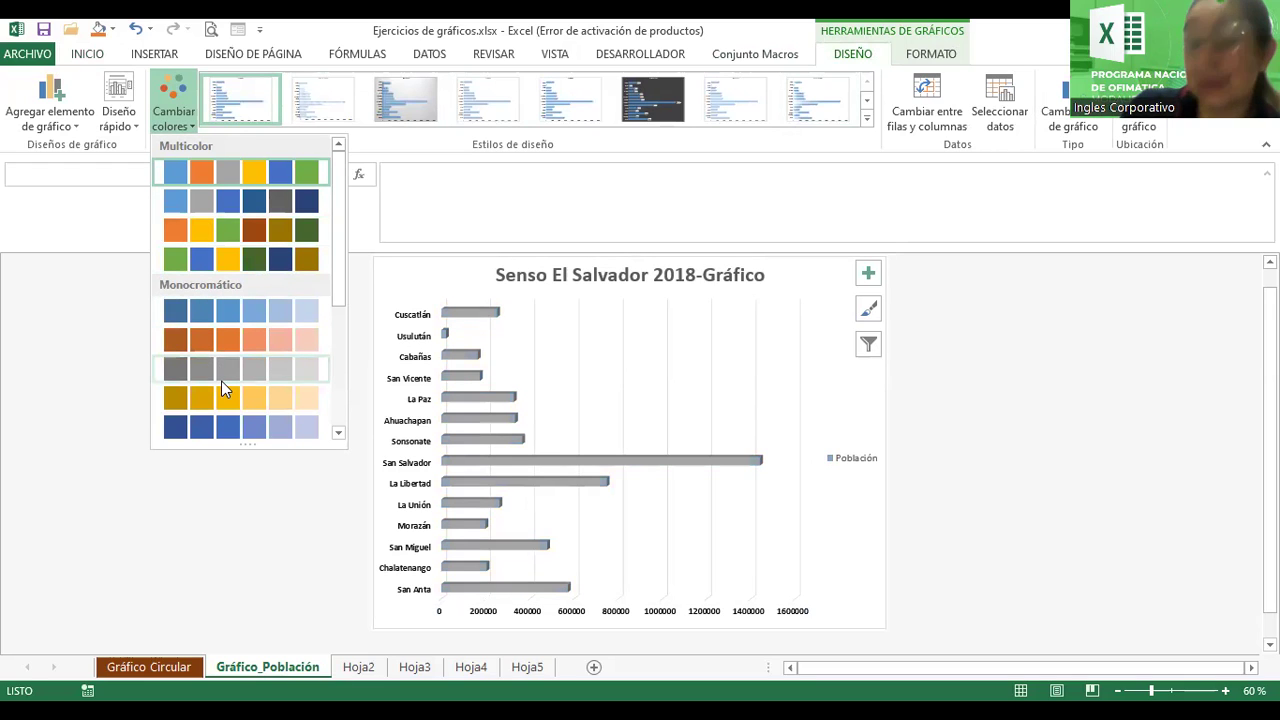
{"action": "left_click", "coordinate": [225, 263]}
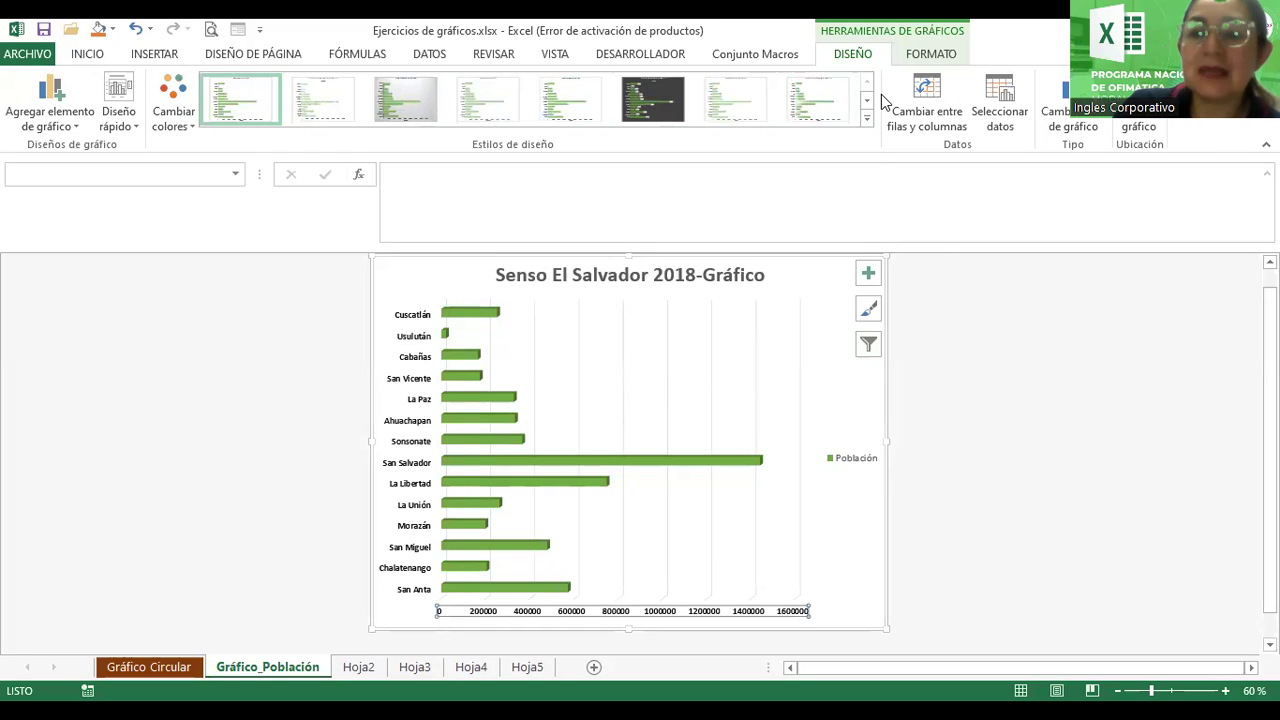
{"action": "left_click", "coordinate": [868, 312]}
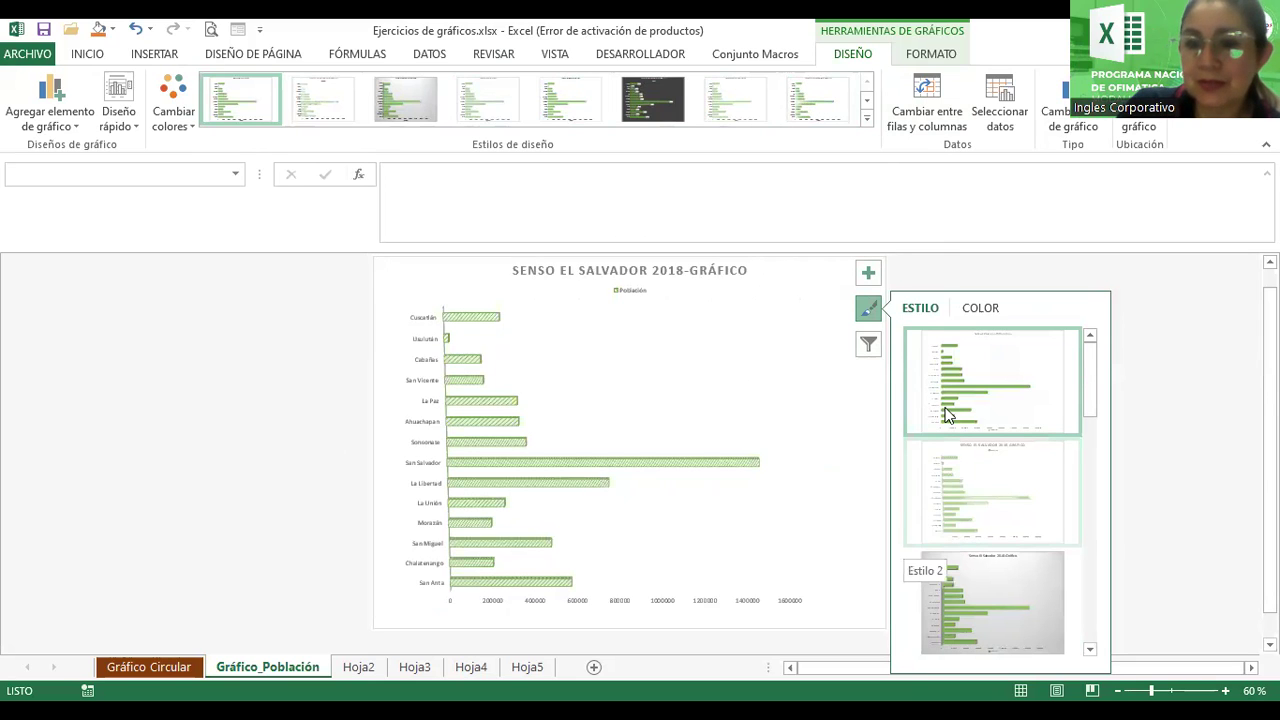
{"action": "left_click", "coordinate": [868, 309]}
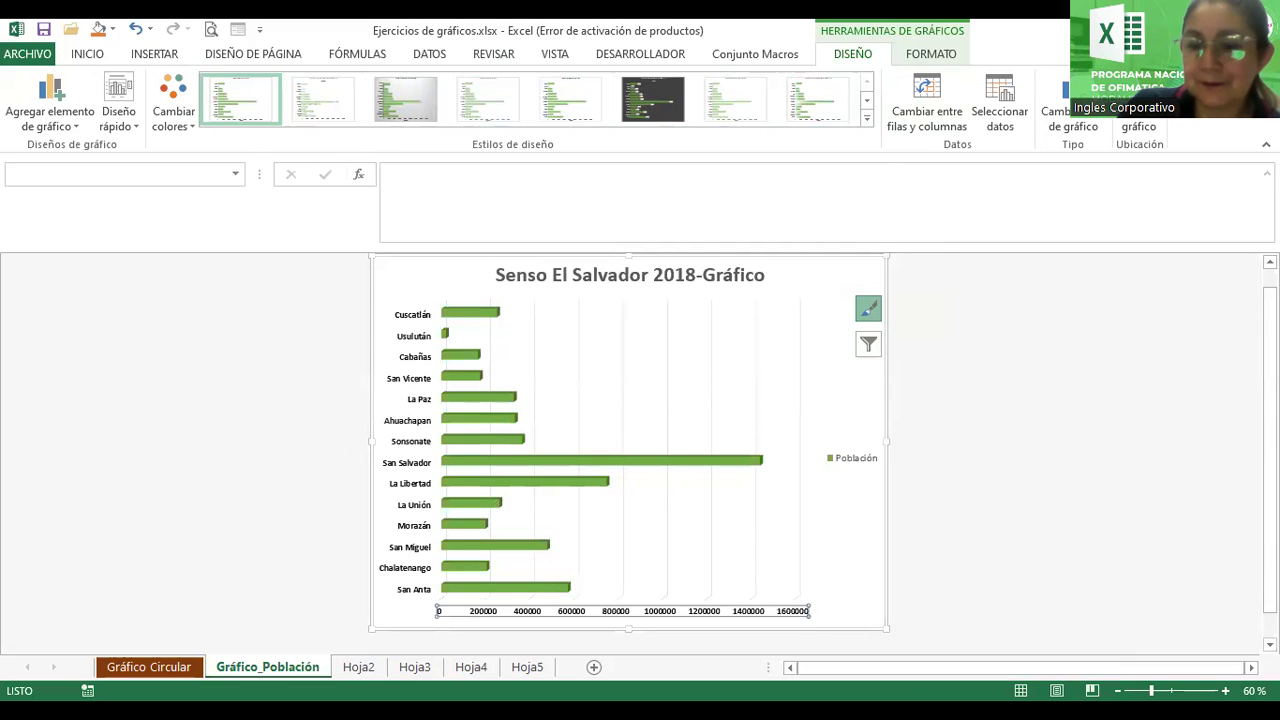
{"action": "left_click", "coordinate": [1014, 364]}
{"action": "left_click", "coordinate": [845, 303]}
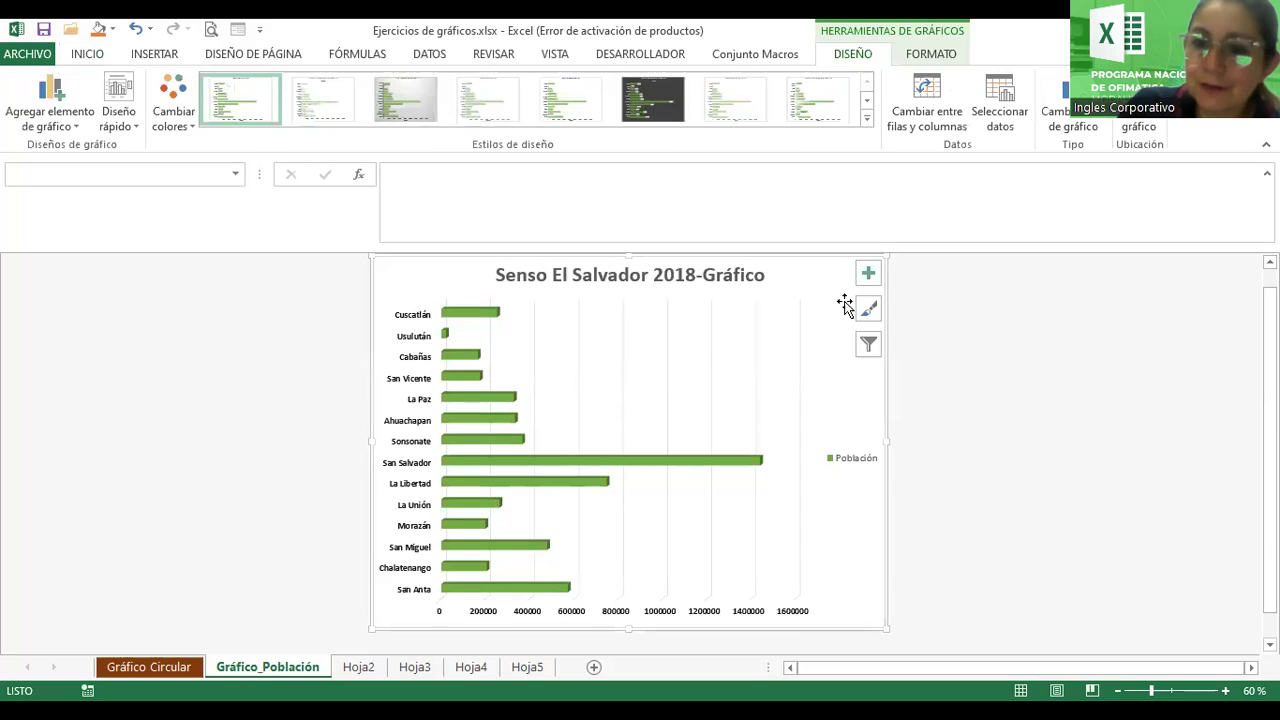
- Fill the chart area with a gradient whose first stop is orange and a middle stop light yellow
{"action": "double_click", "coordinate": [845, 304]}
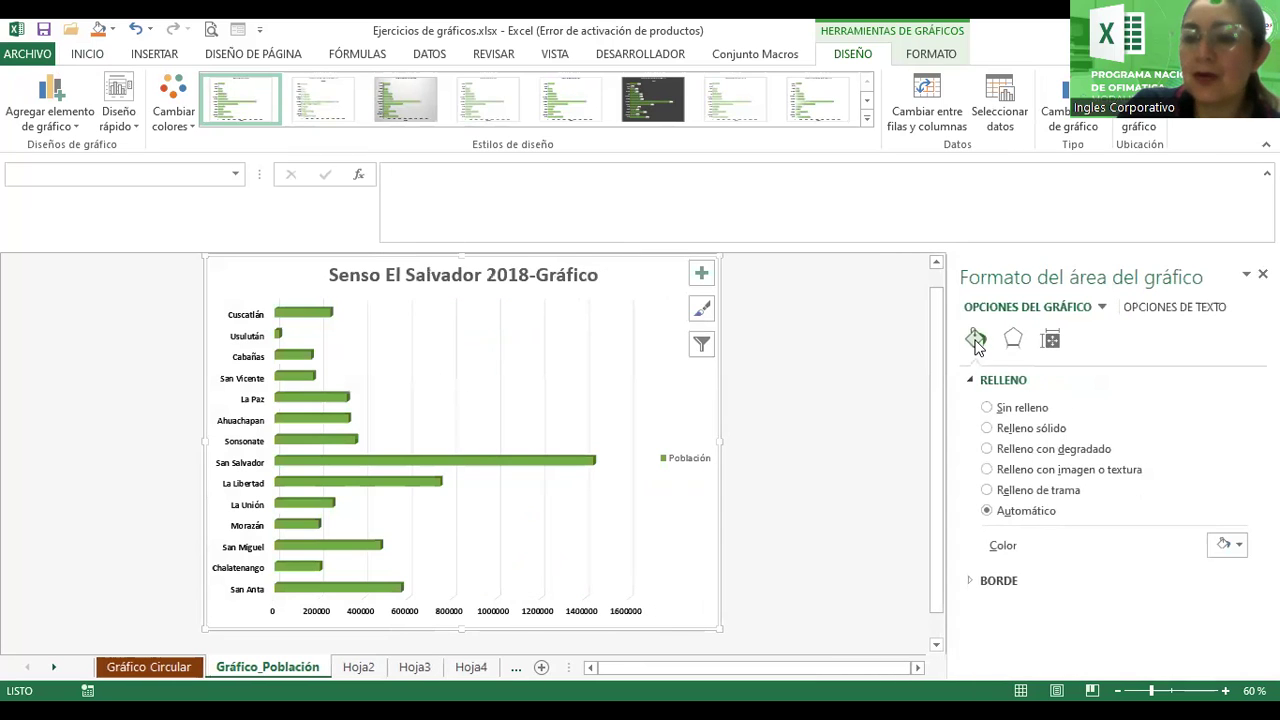
{"action": "left_click", "coordinate": [987, 449]}
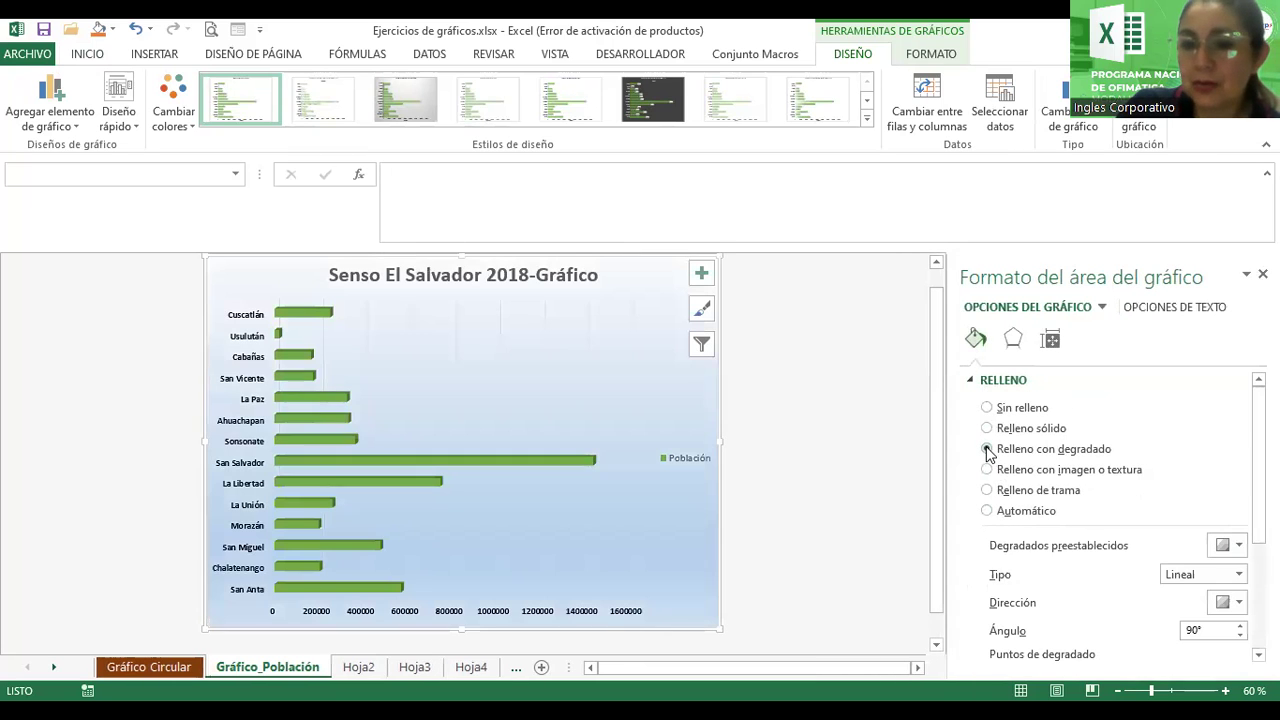
{"action": "left_click", "coordinate": [1239, 604]}
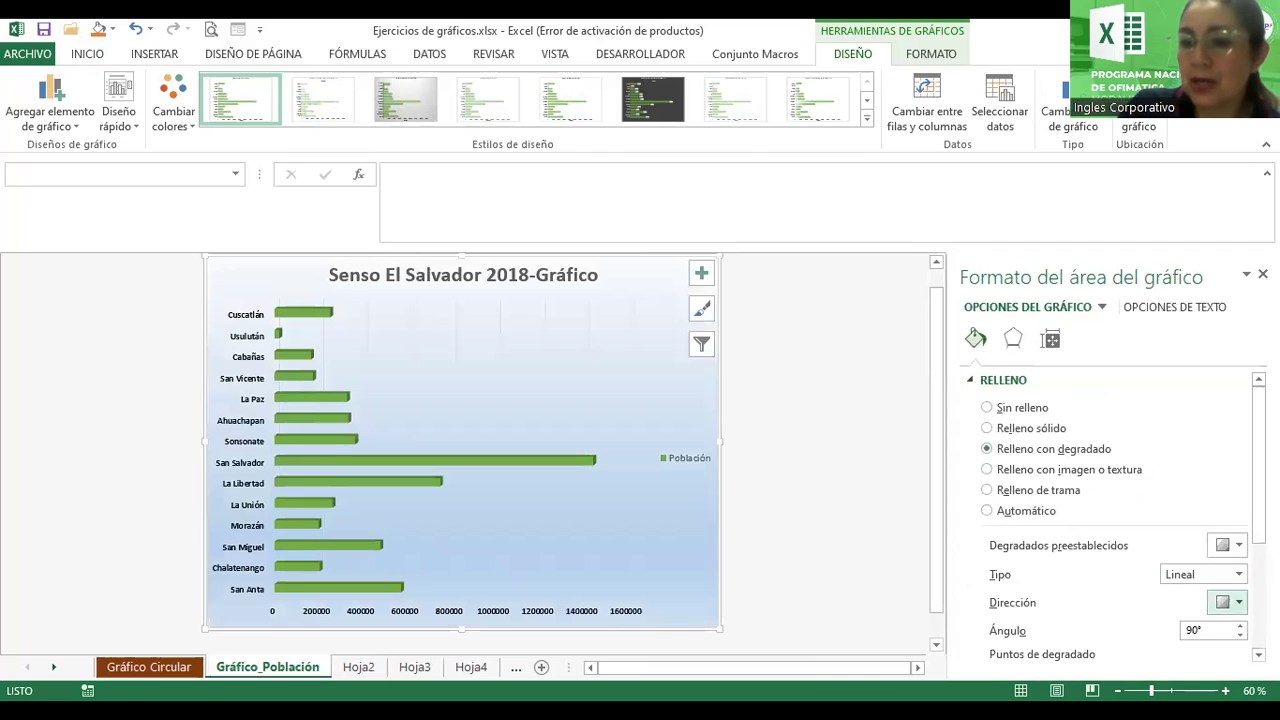
{"action": "scroll", "coordinate": [1200, 520], "scroll_direction": "down", "scroll_amount": 5}
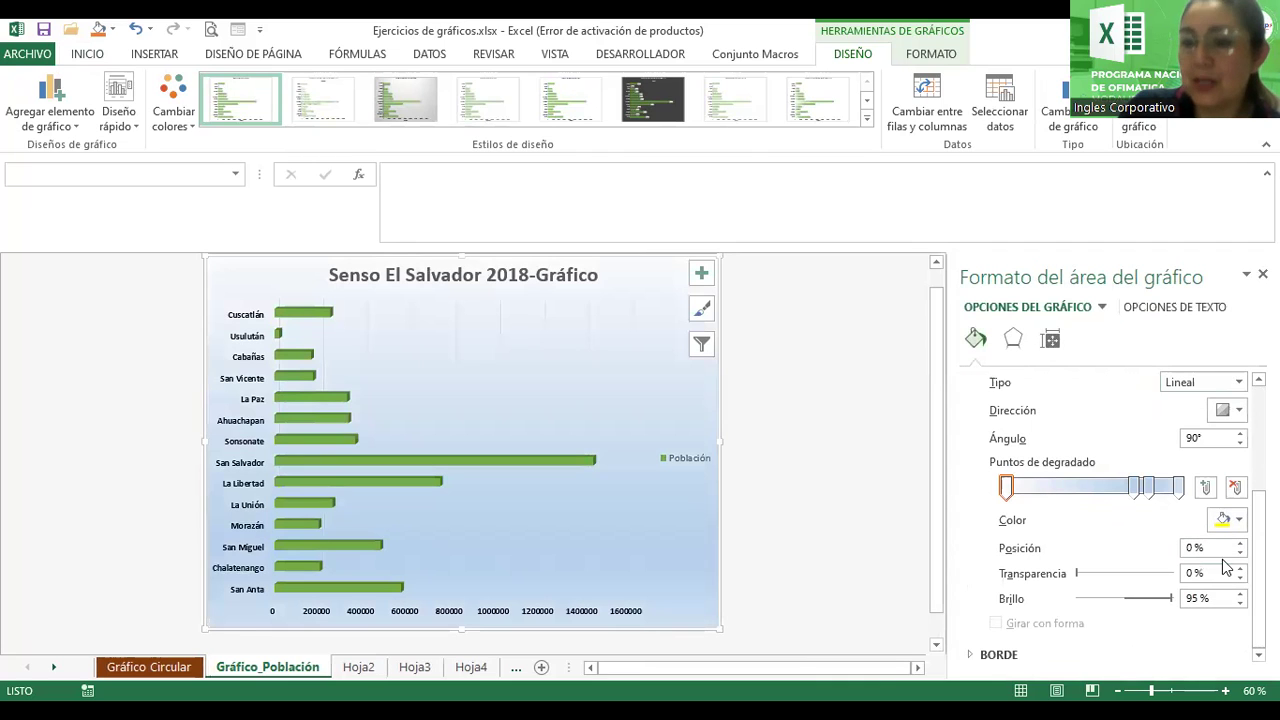
{"action": "left_click", "coordinate": [1226, 522]}
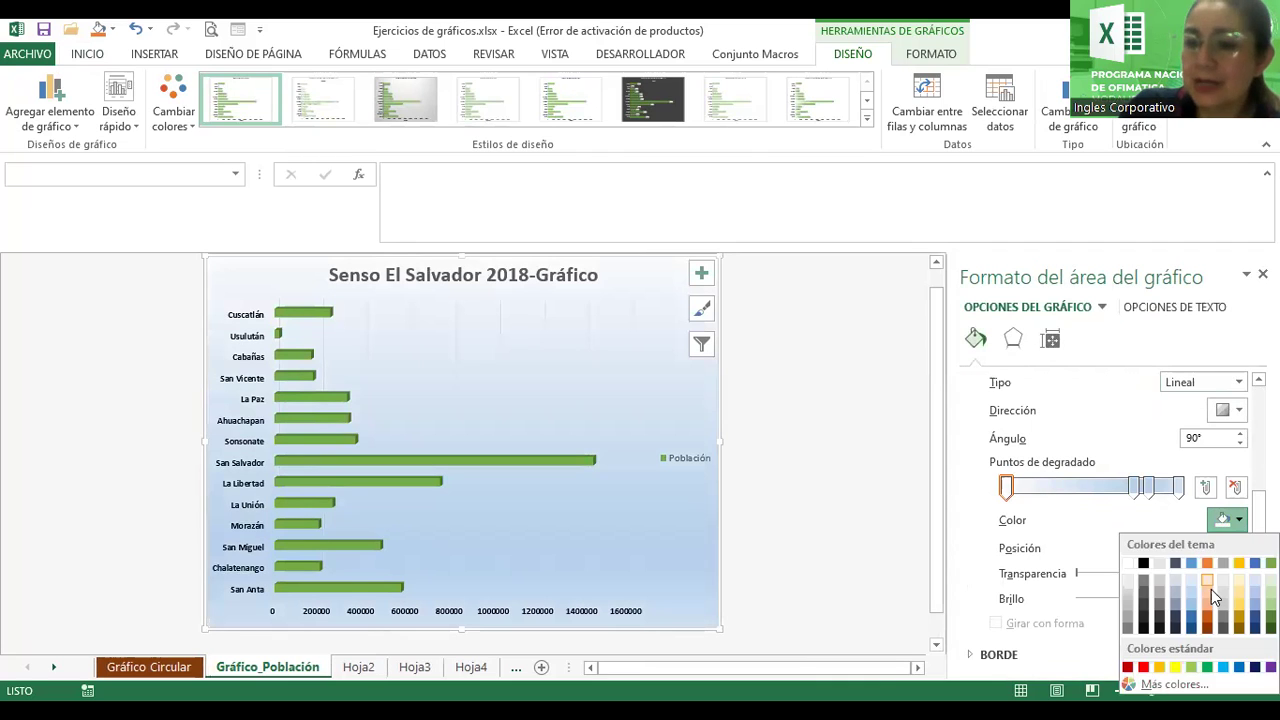
{"action": "left_click", "coordinate": [1209, 597]}
{"action": "left_click_drag", "start_coordinate": [1133, 487], "coordinate": [1107, 490]}
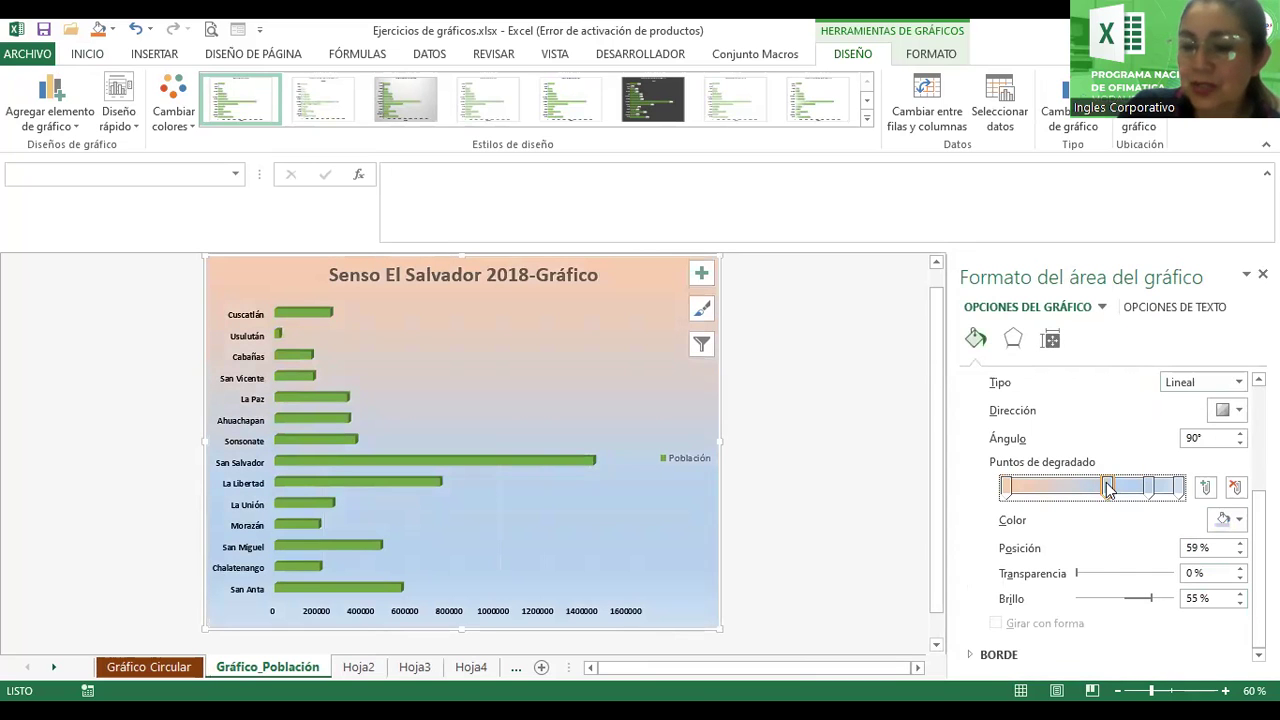
{"action": "left_click", "coordinate": [1232, 522]}
{"action": "left_click", "coordinate": [1238, 598]}
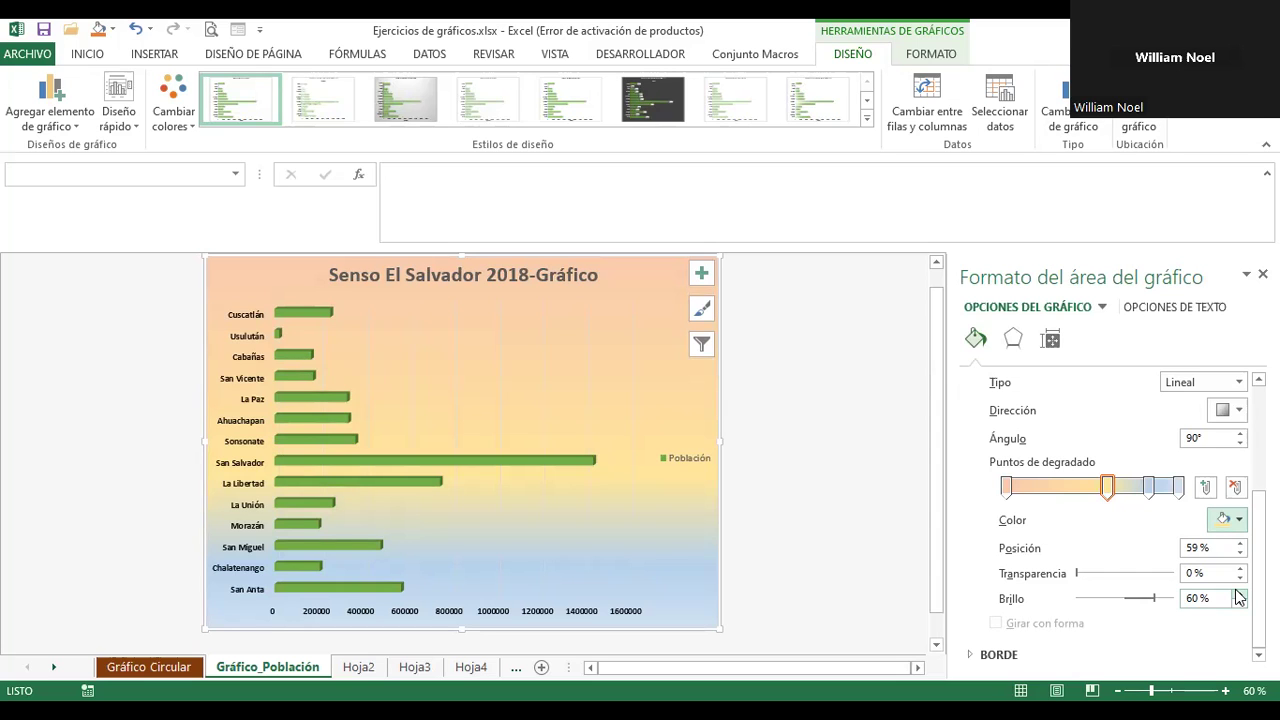
- Try a parchment texture on the chart background, then revert to the gradient fill
{"action": "left_click", "coordinate": [638, 297]}
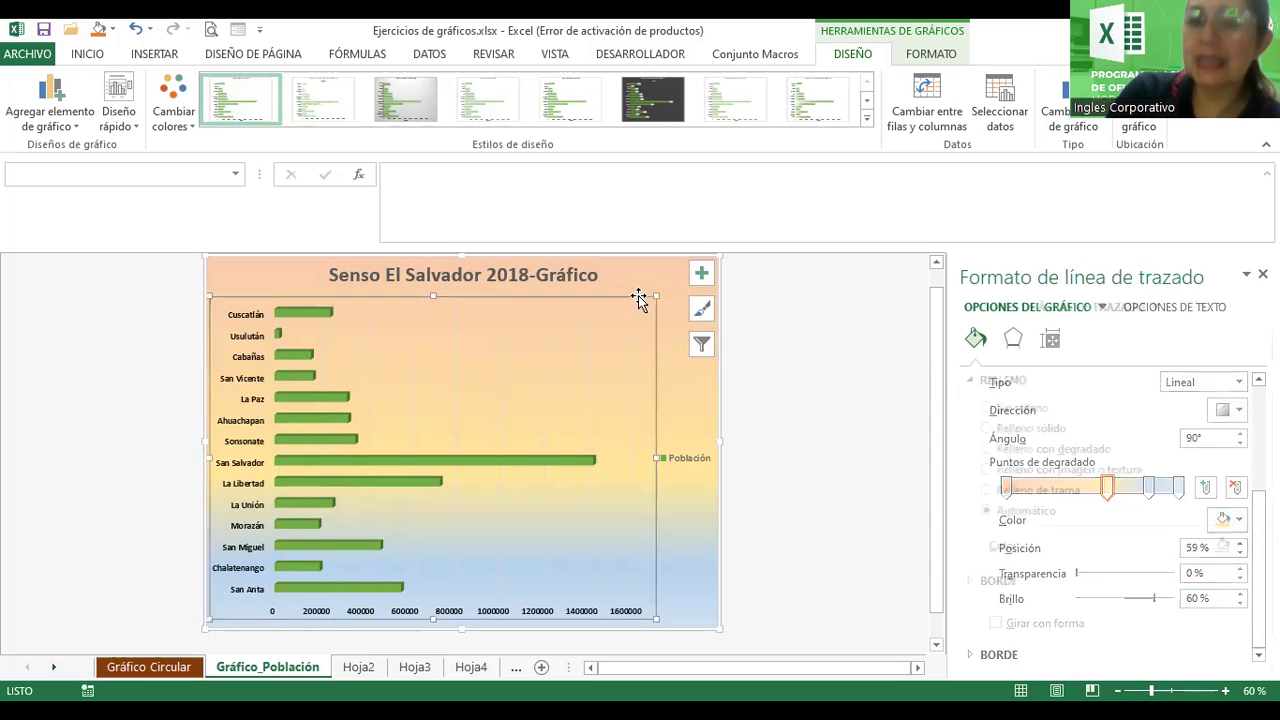
{"action": "left_click", "coordinate": [668, 277]}
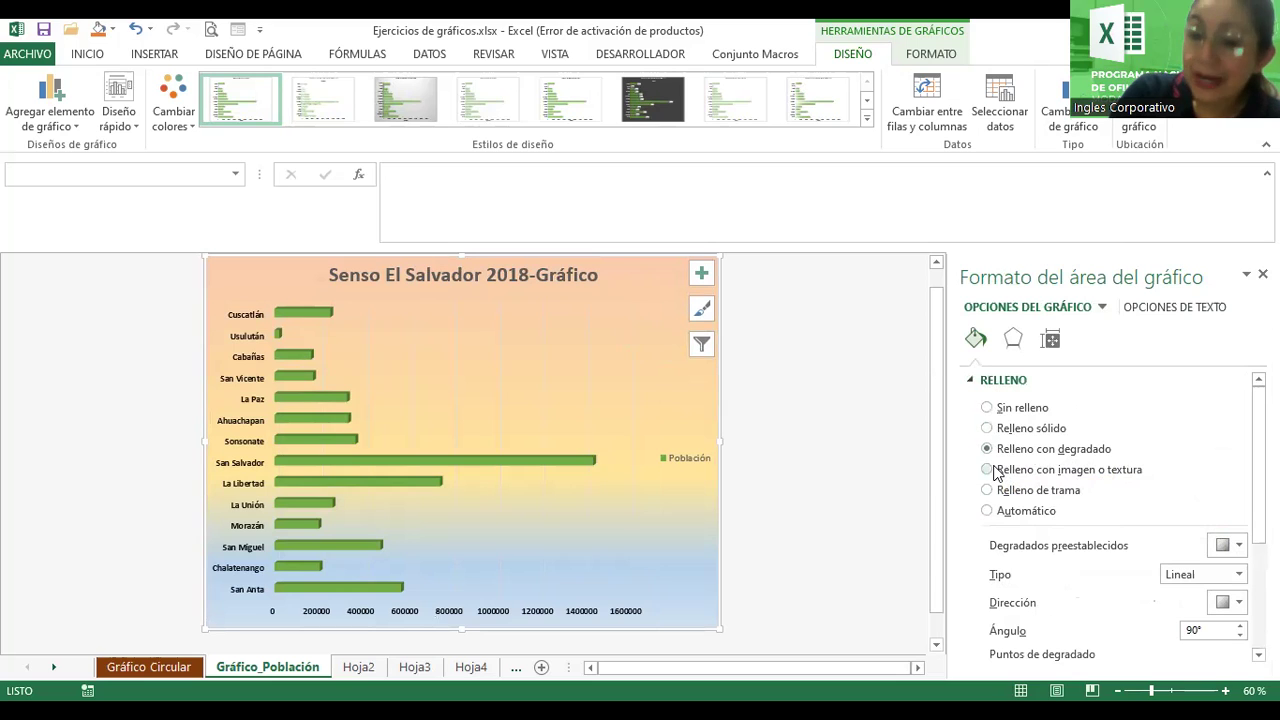
{"action": "left_click", "coordinate": [997, 473]}
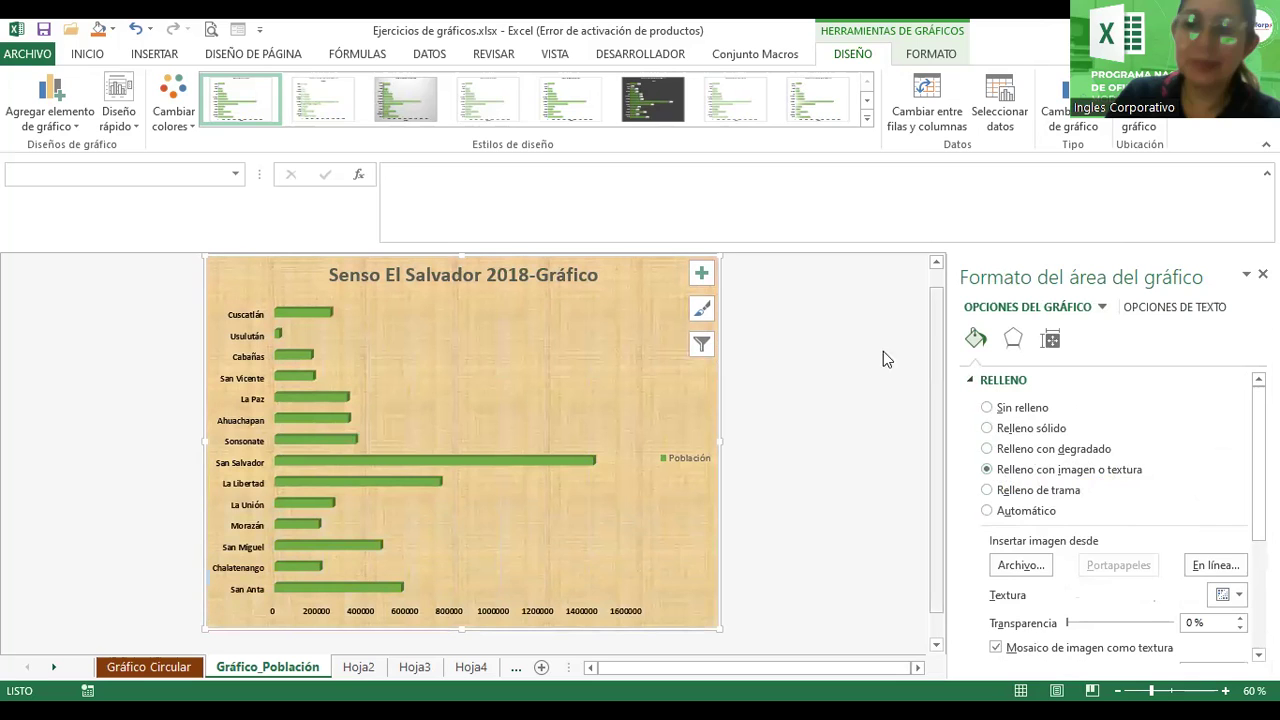
{"action": "left_click", "coordinate": [987, 449]}
{"action": "left_click", "coordinate": [787, 393]}
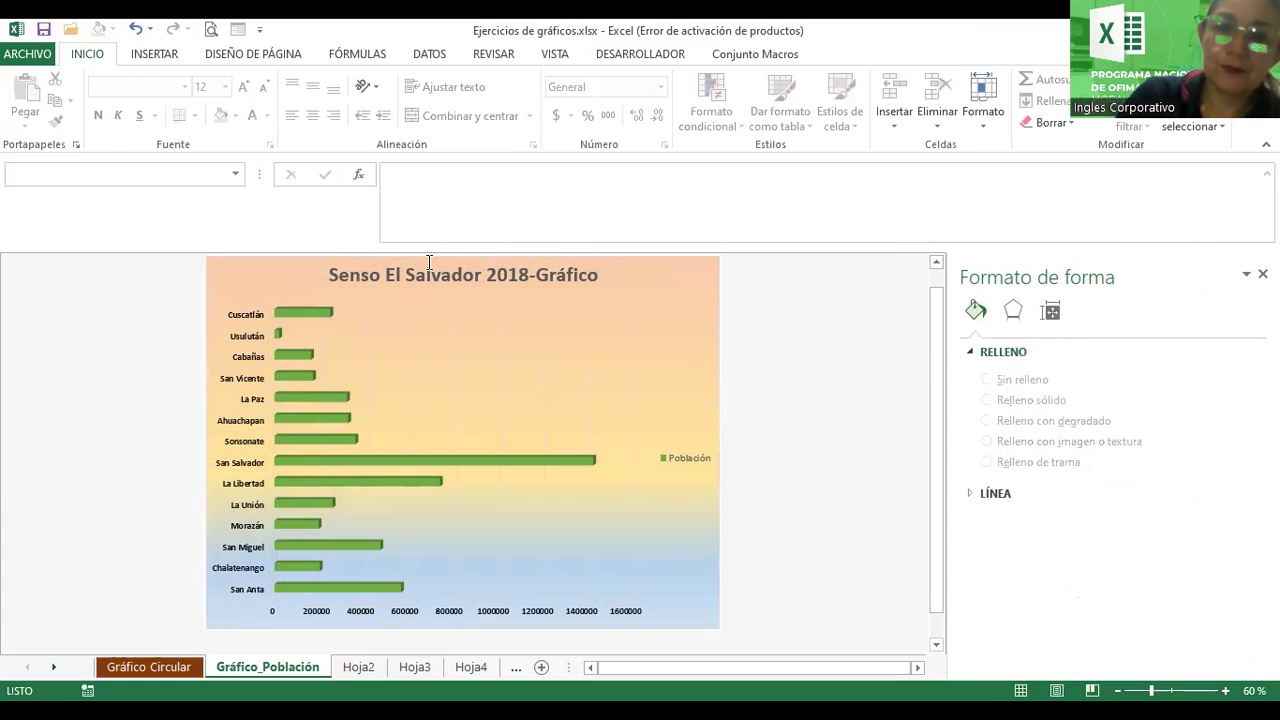
- Make the chart title 32-point black text
{"action": "left_click", "coordinate": [456, 279]}
{"action": "left_click", "coordinate": [88, 54]}
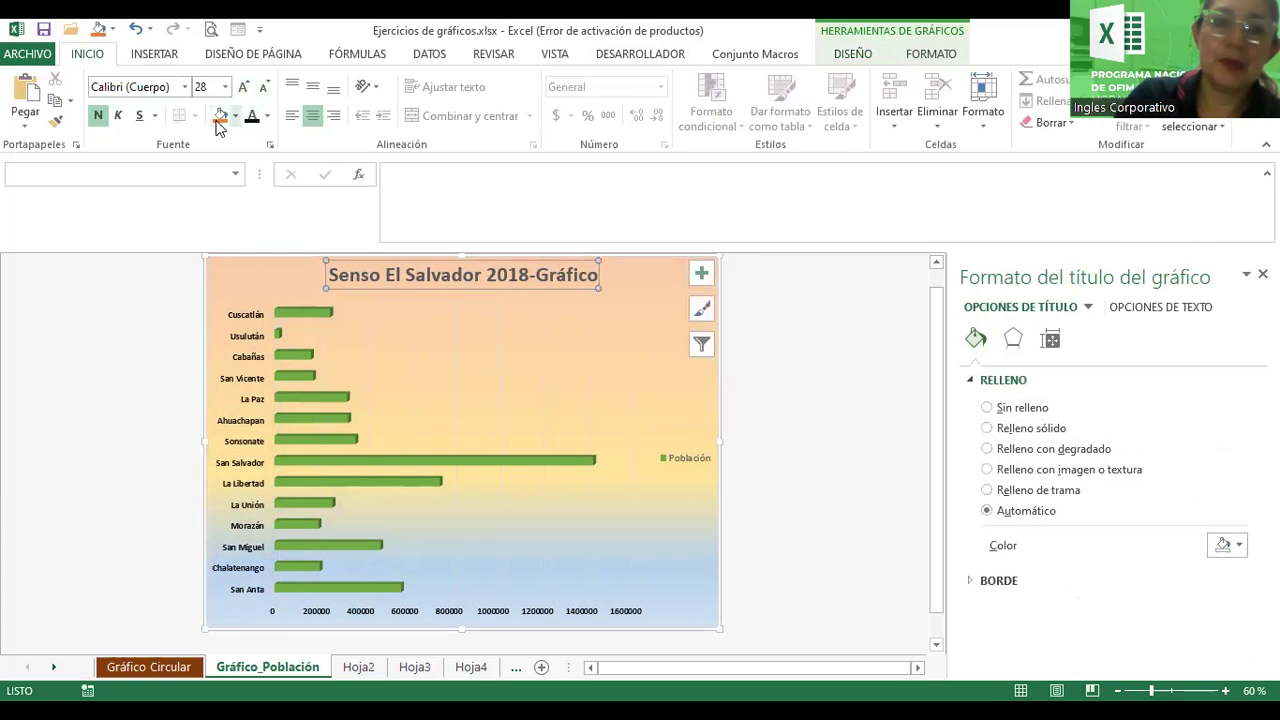
{"action": "left_click", "coordinate": [245, 88]}
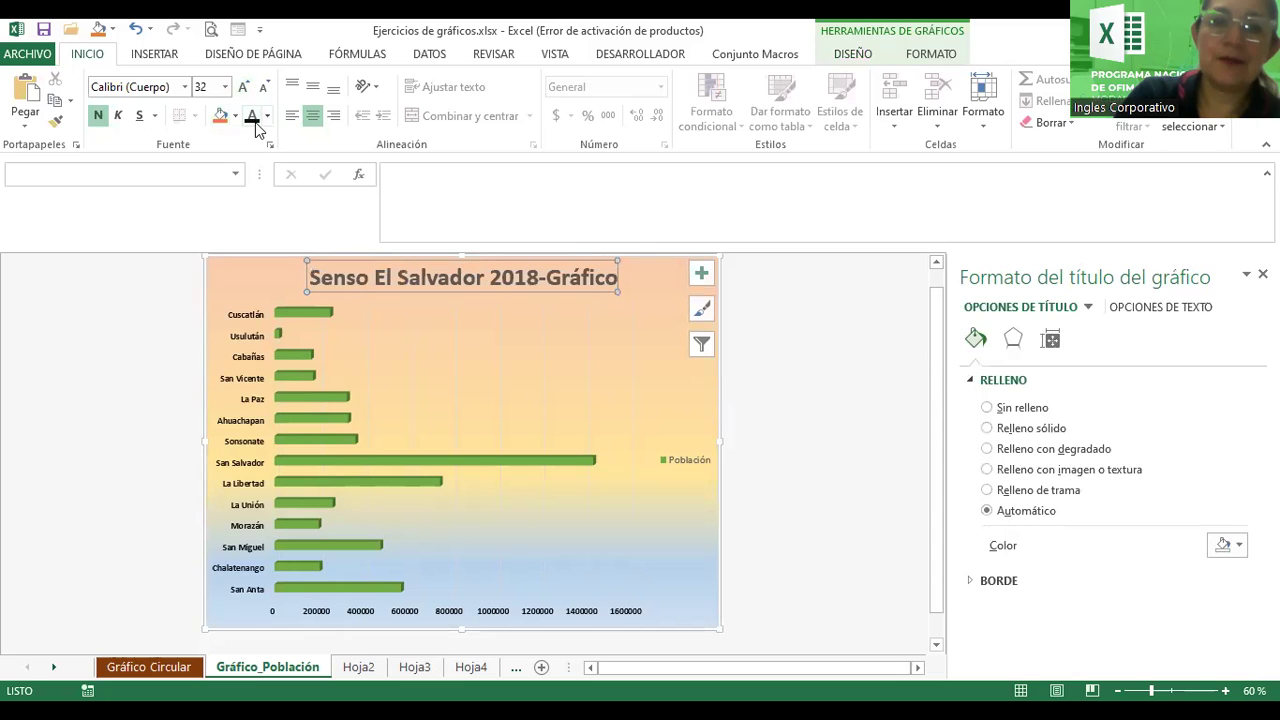
{"action": "left_click", "coordinate": [252, 117]}
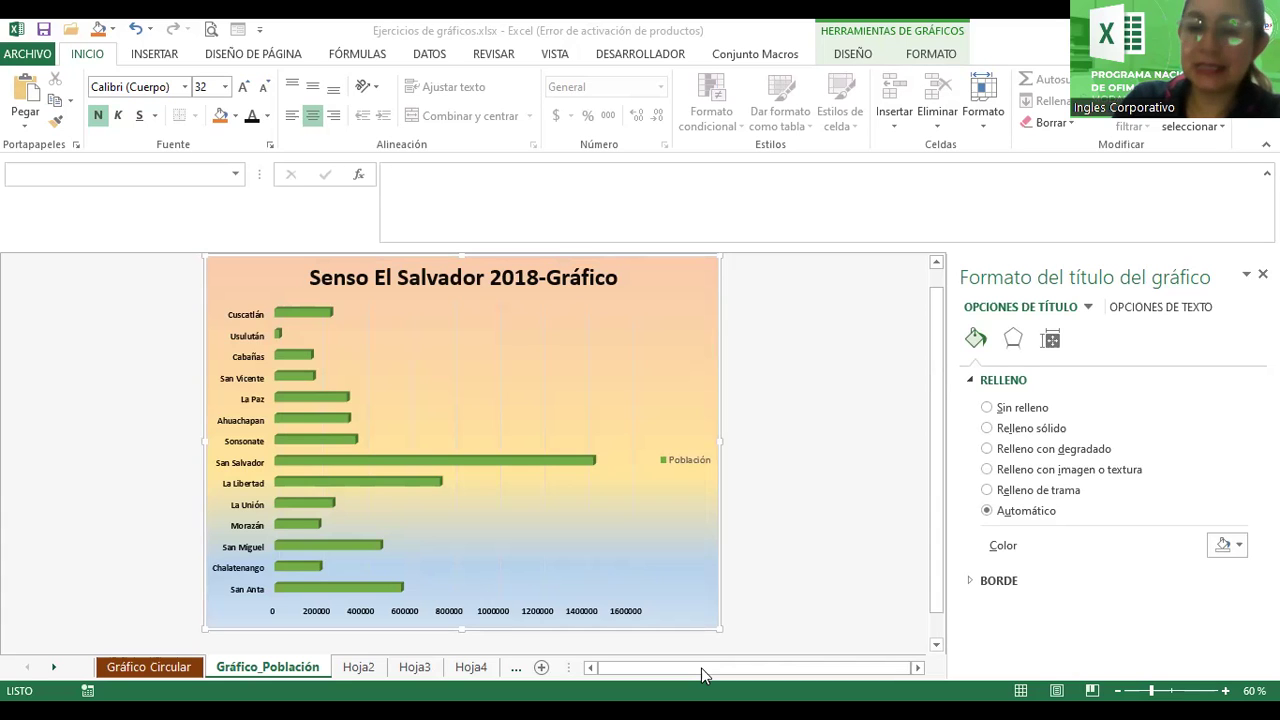
- On Hoja2, format A3:B17 as a table with headers using a medium orange banded style
{"action": "left_click", "coordinate": [358, 667]}
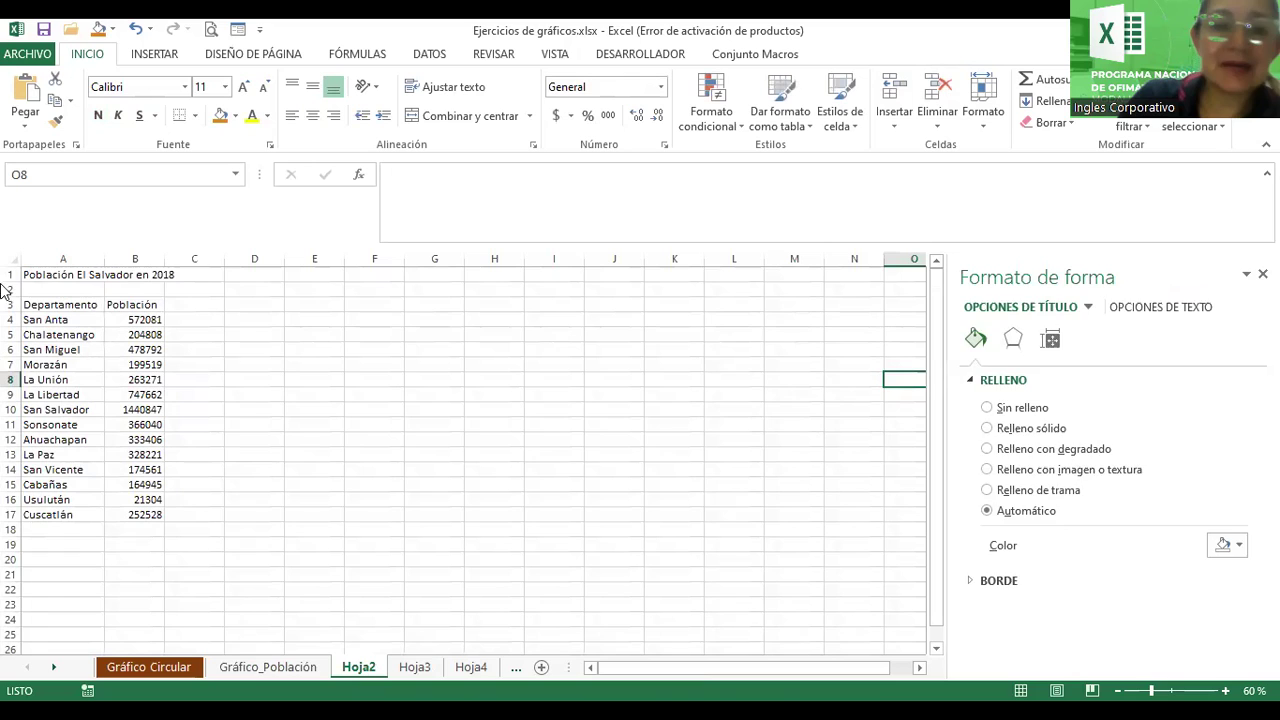
{"action": "left_click", "coordinate": [44, 280]}
{"action": "mouse_move", "coordinate": [32, 304]}
{"action": "left_mouse_down"}
{"action": "mouse_move", "coordinate": [172, 400]}
{"action": "mouse_move", "coordinate": [132, 520]}
{"action": "left_mouse_up"}
{"action": "left_click_drag", "start_coordinate": [136, 520], "coordinate": [136, 514]}
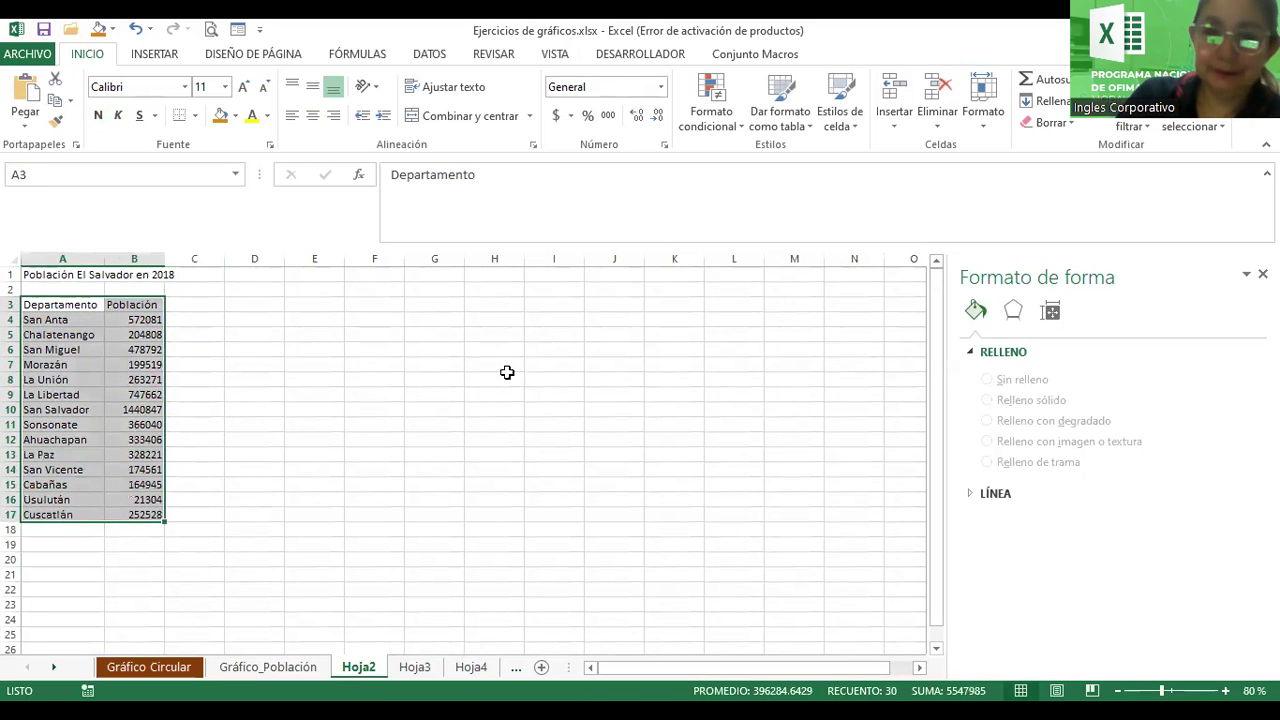
{"action": "left_click", "coordinate": [799, 120]}
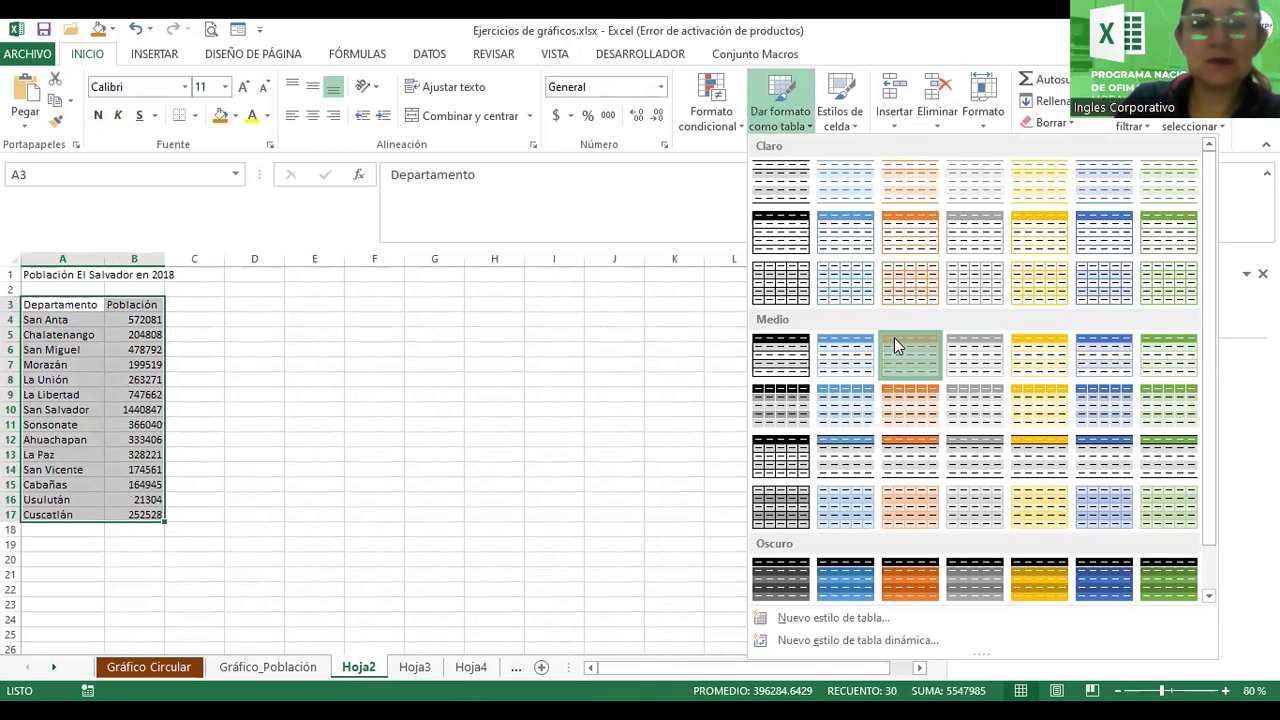
{"action": "left_click", "coordinate": [895, 345]}
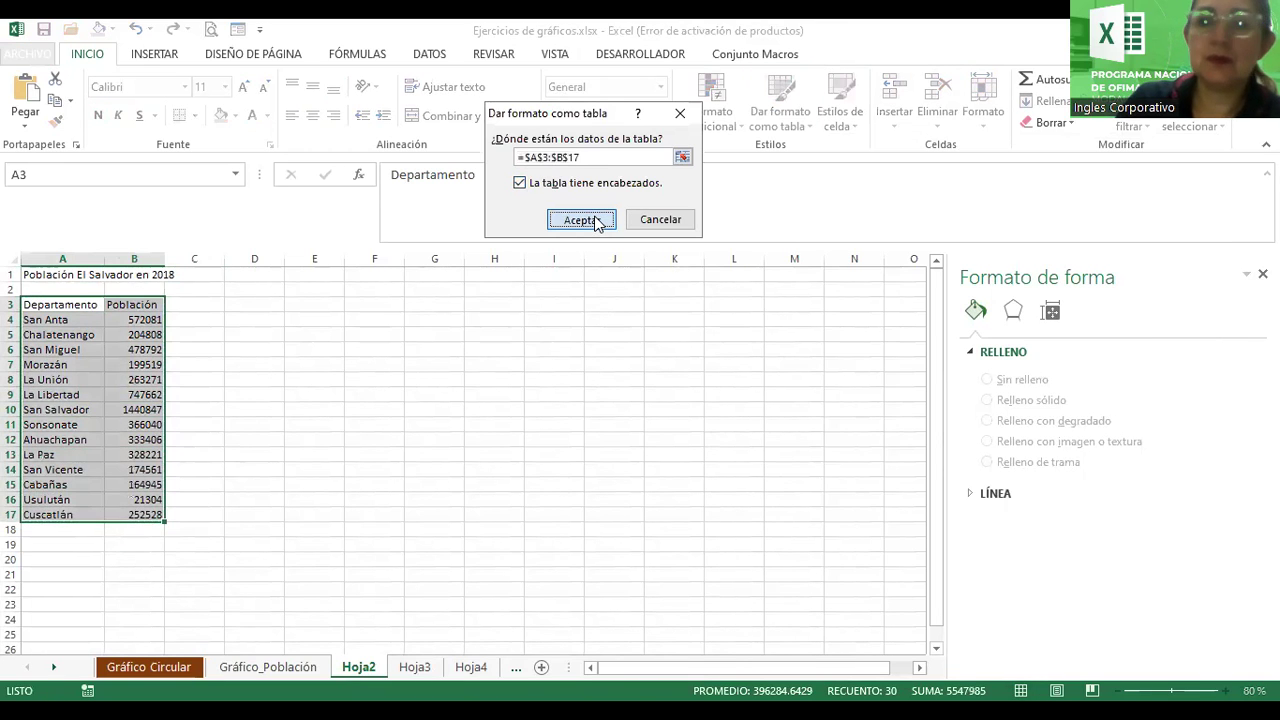
{"action": "left_click", "coordinate": [597, 220]}
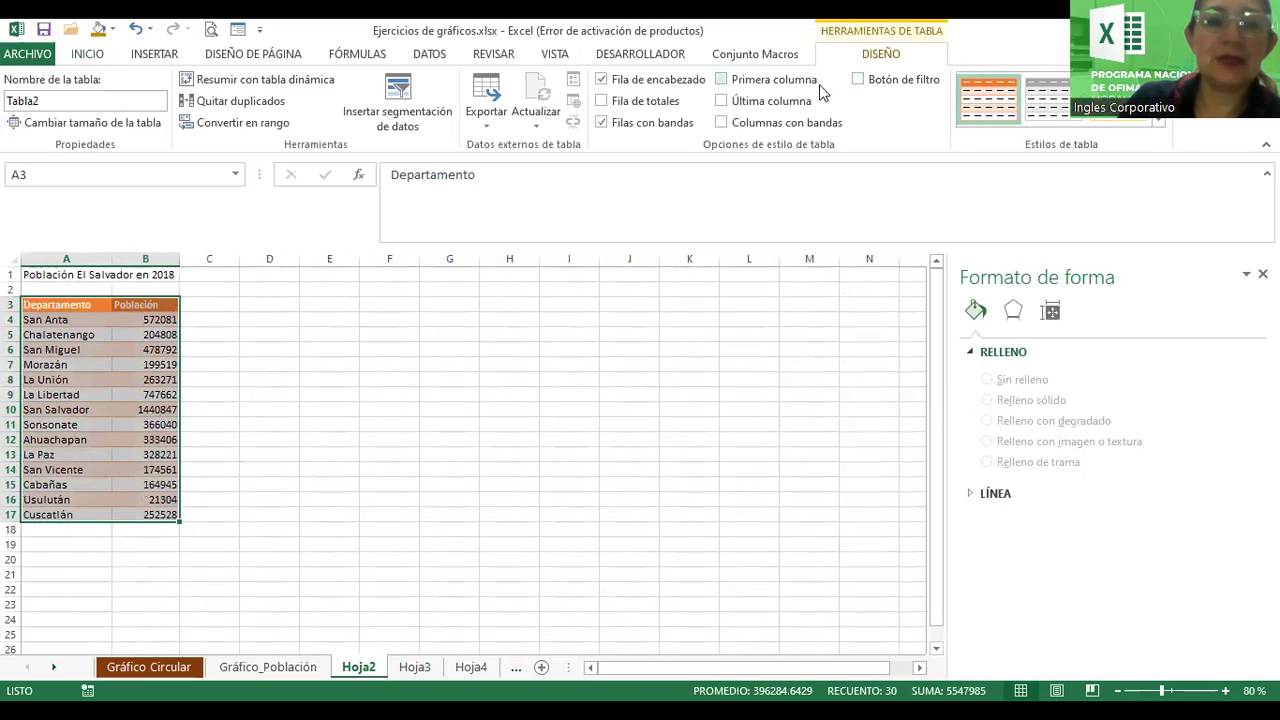
{"action": "left_click", "coordinate": [33, 276]}
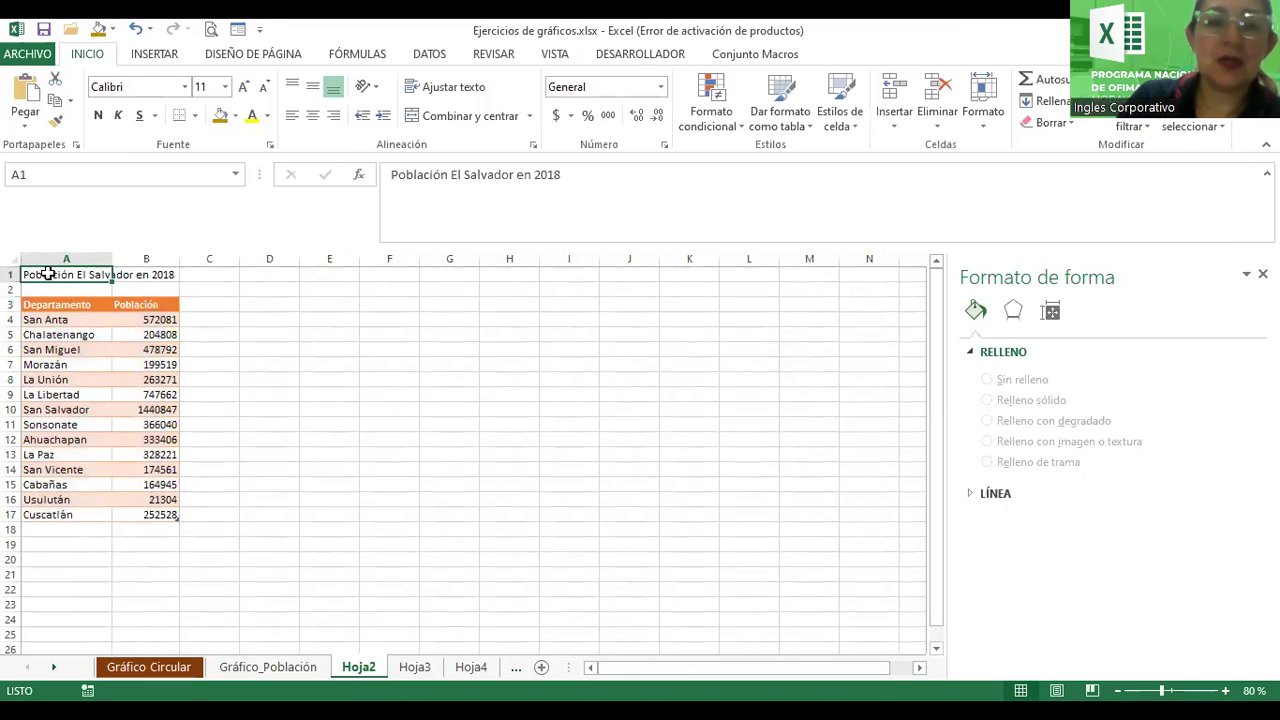
- Make the A1:B1 title wrapped, merged and centred, bold, and 28-point
{"action": "left_click_drag", "start_coordinate": [47, 274], "coordinate": [130, 277]}
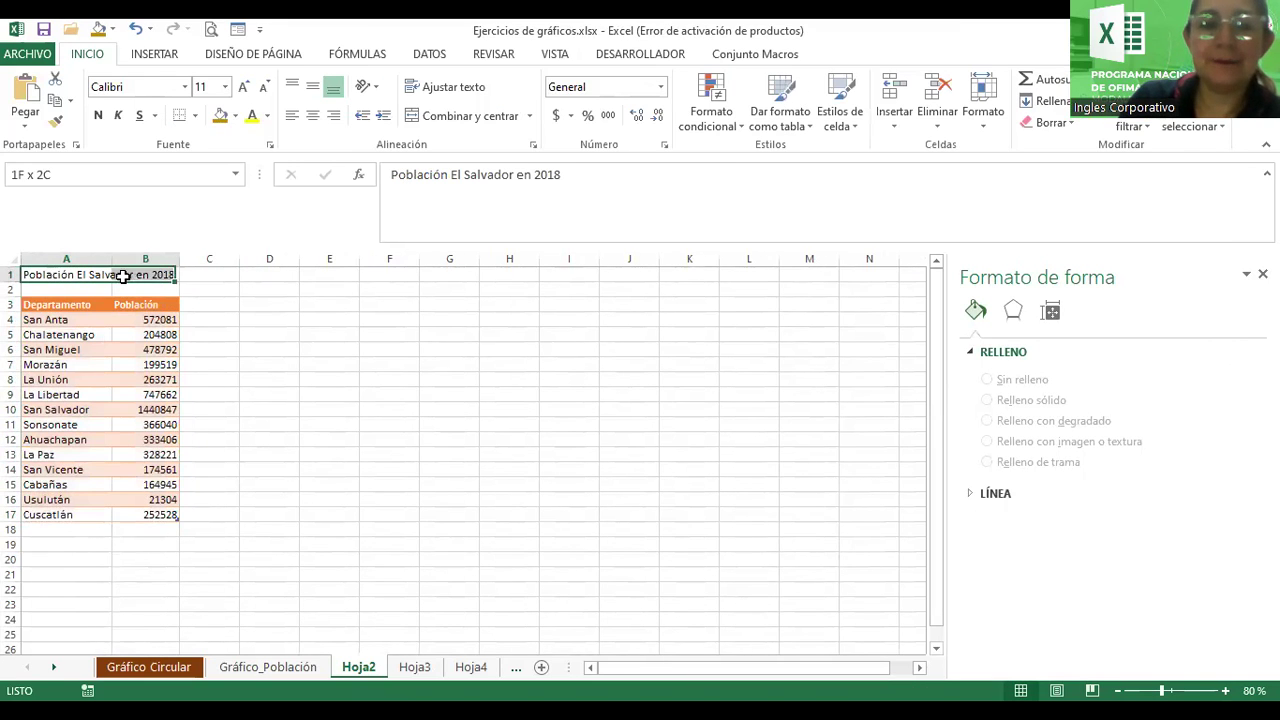
{"action": "left_click", "coordinate": [245, 87]}
{"action": "left_click", "coordinate": [245, 87]}
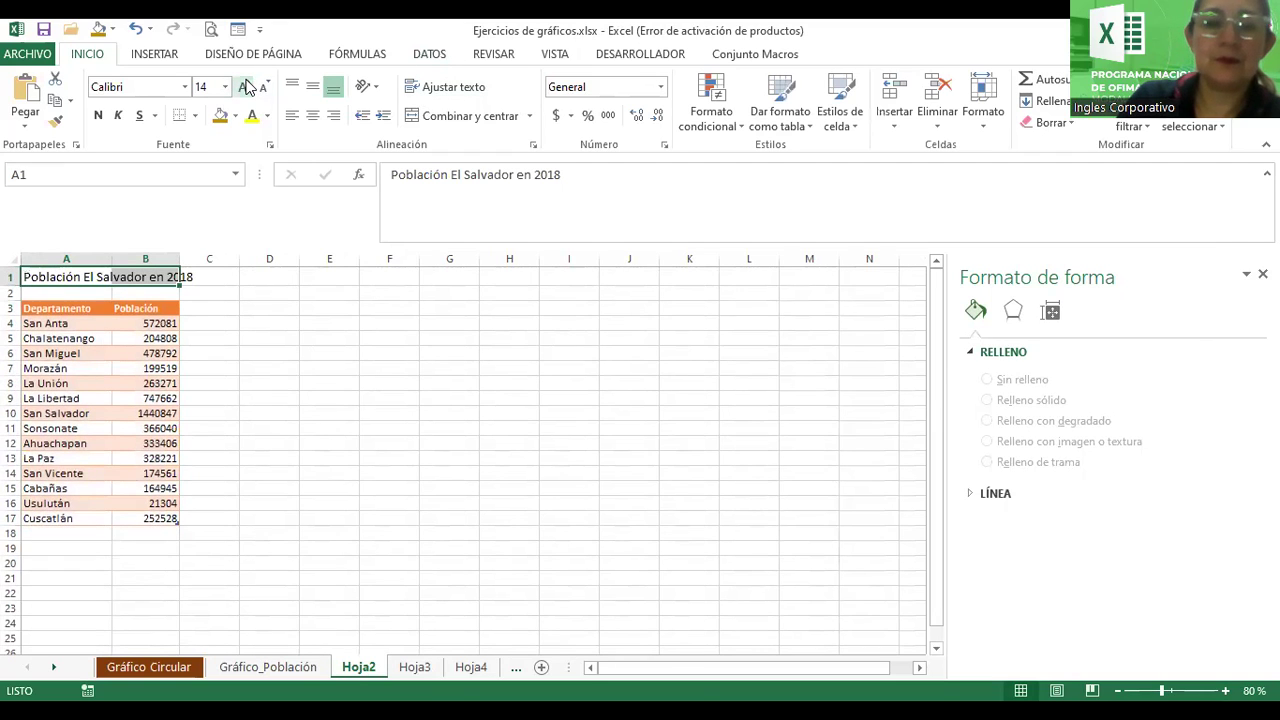
{"action": "left_click", "coordinate": [448, 86]}
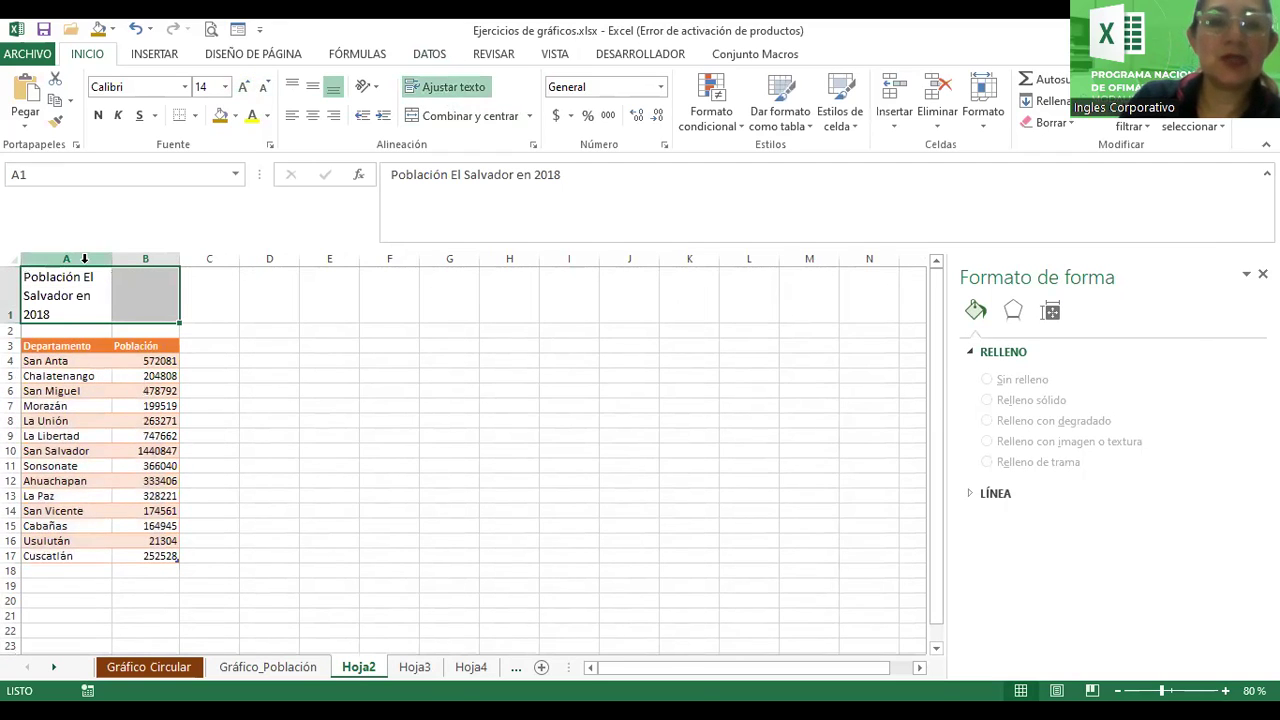
{"action": "key", "text": "alt+o"}
{"action": "key", "text": "c"}
{"action": "key", "text": "c"}
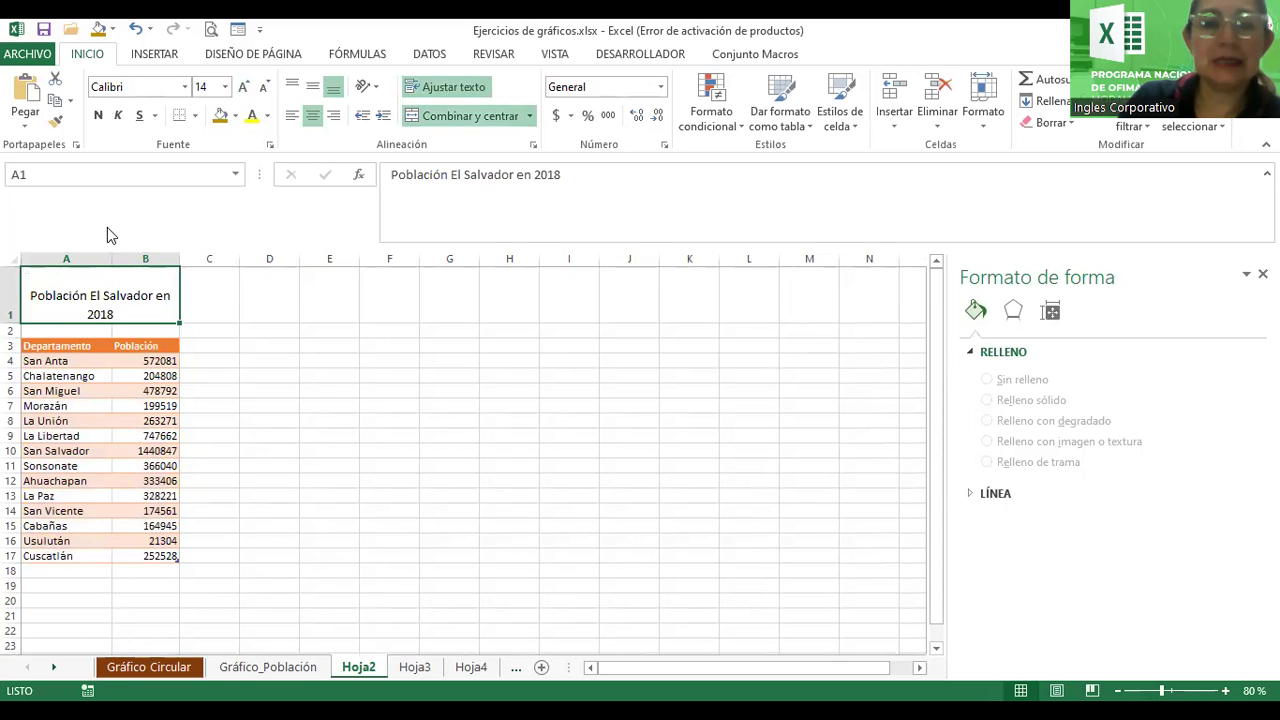
{"action": "left_click", "coordinate": [98, 115]}
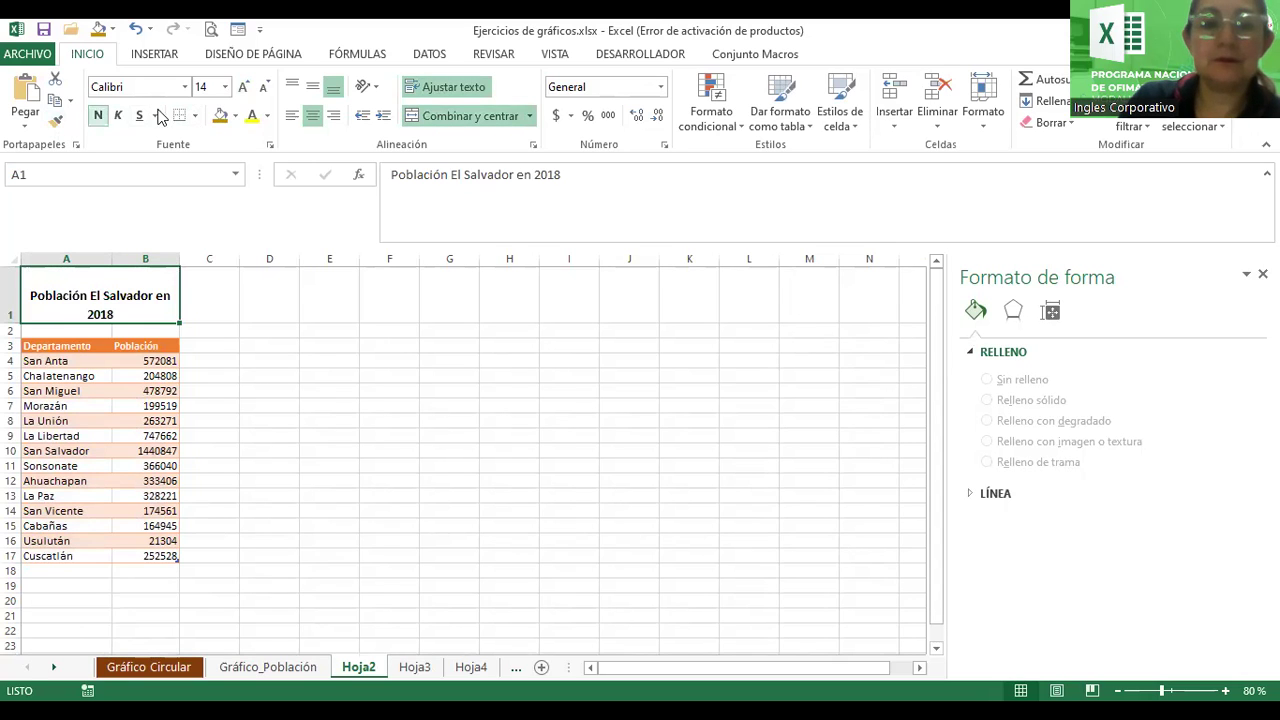
{"action": "left_click", "coordinate": [242, 87]}
{"action": "left_click", "coordinate": [242, 87]}
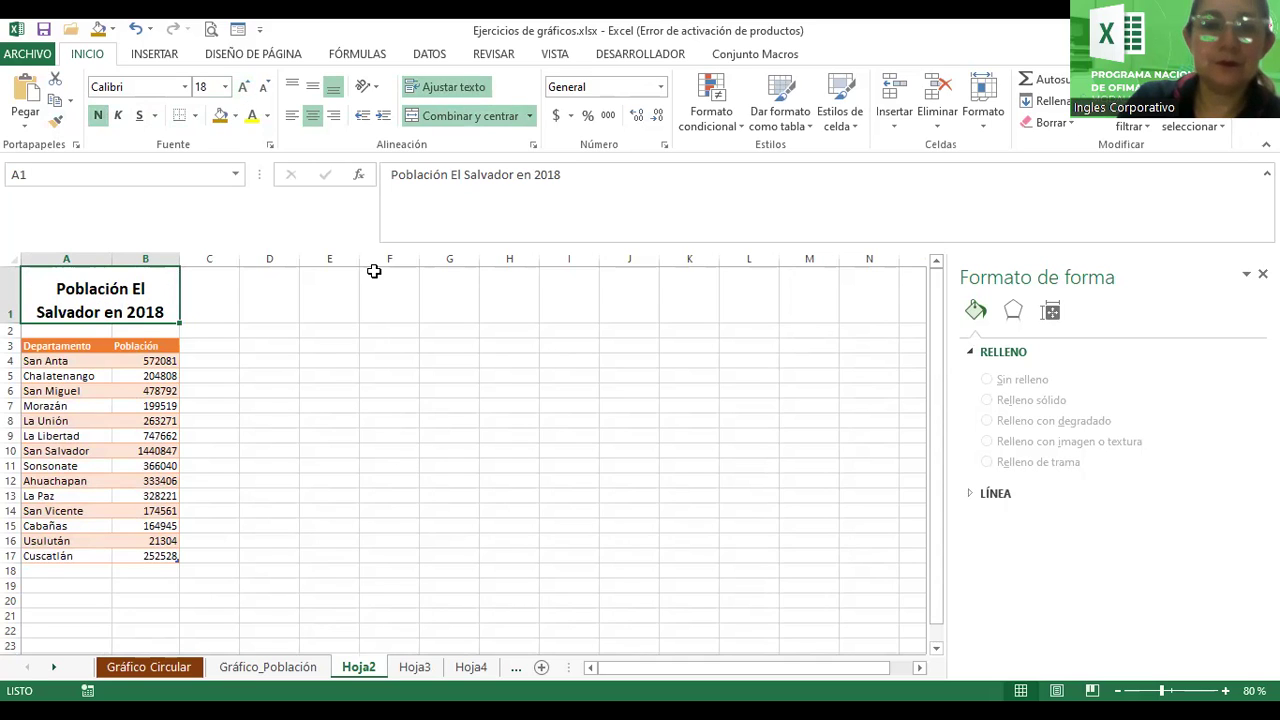
{"action": "left_click", "coordinate": [244, 88]}
{"action": "left_click", "coordinate": [244, 88]}
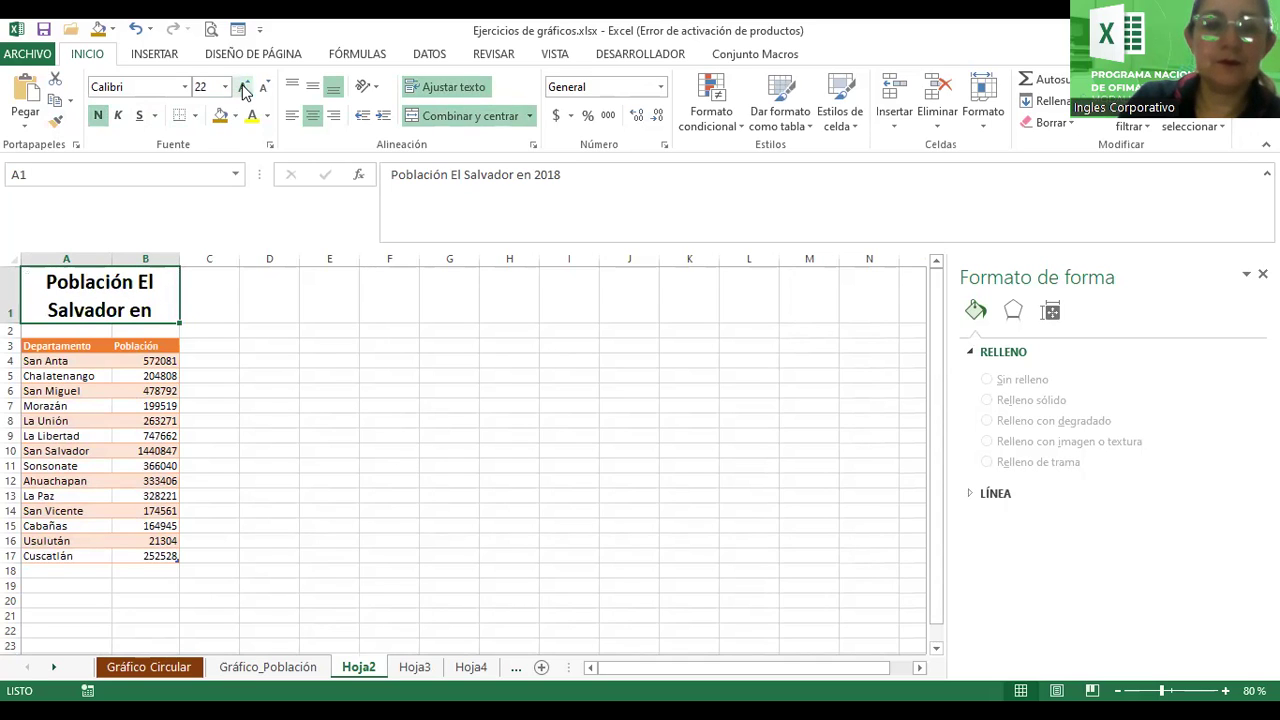
{"action": "left_click", "coordinate": [244, 88]}
{"action": "left_click", "coordinate": [244, 88]}
{"action": "left_click", "coordinate": [244, 88]}
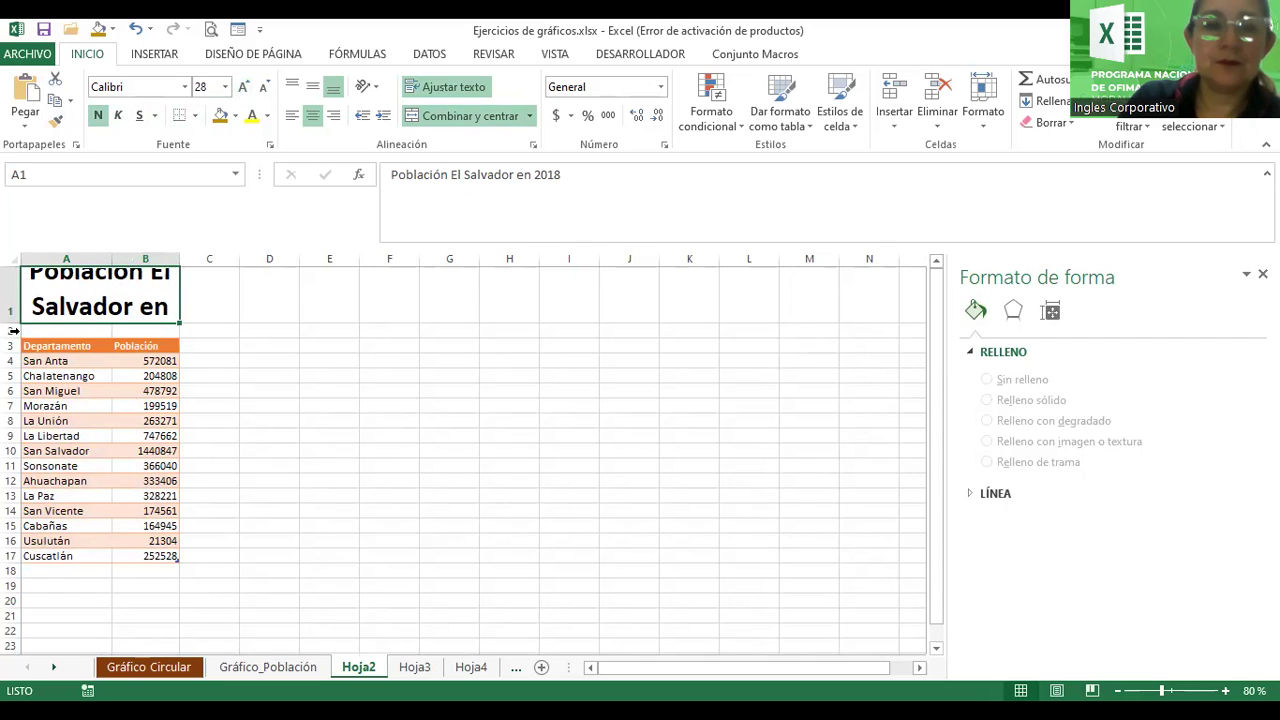
- Split the title onto two lines 'Población' / 'El Salvador en 2018' and enlarge row 1 and columns A–B to fit
{"action": "left_click_drag", "start_coordinate": [15, 322], "coordinate": [15, 333]}
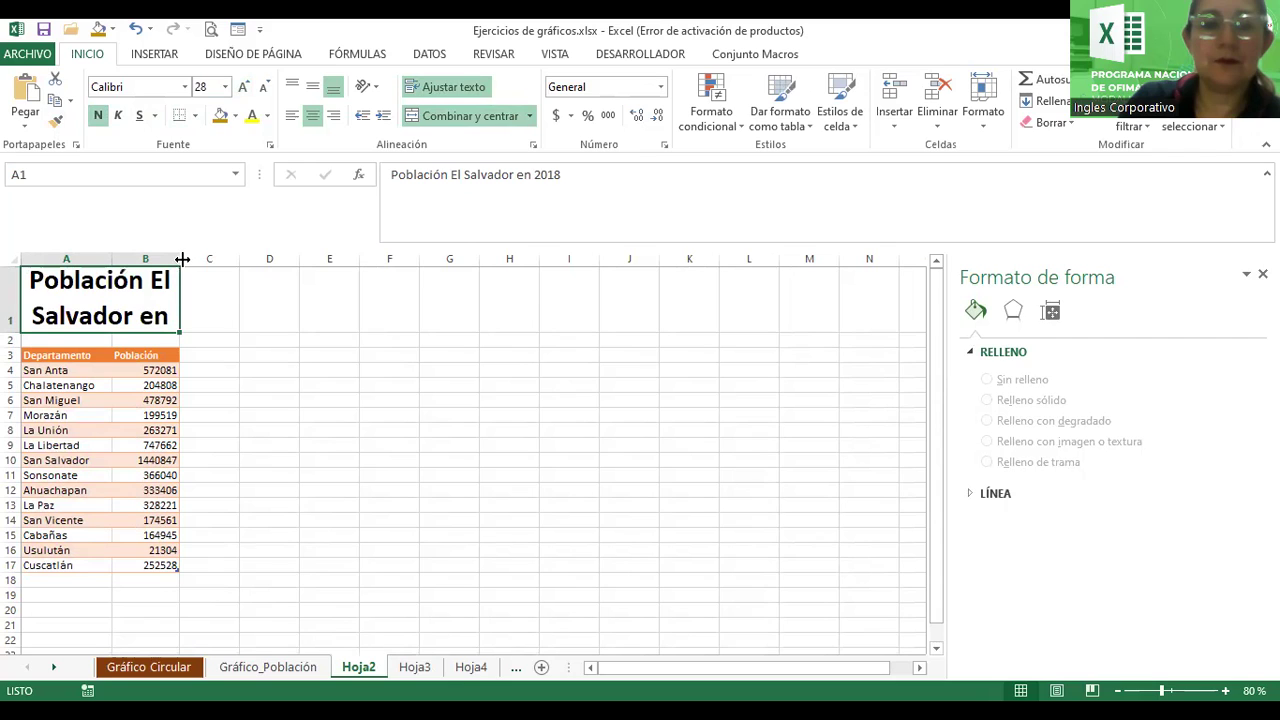
{"action": "left_click_drag", "start_coordinate": [182, 259], "coordinate": [206, 259]}
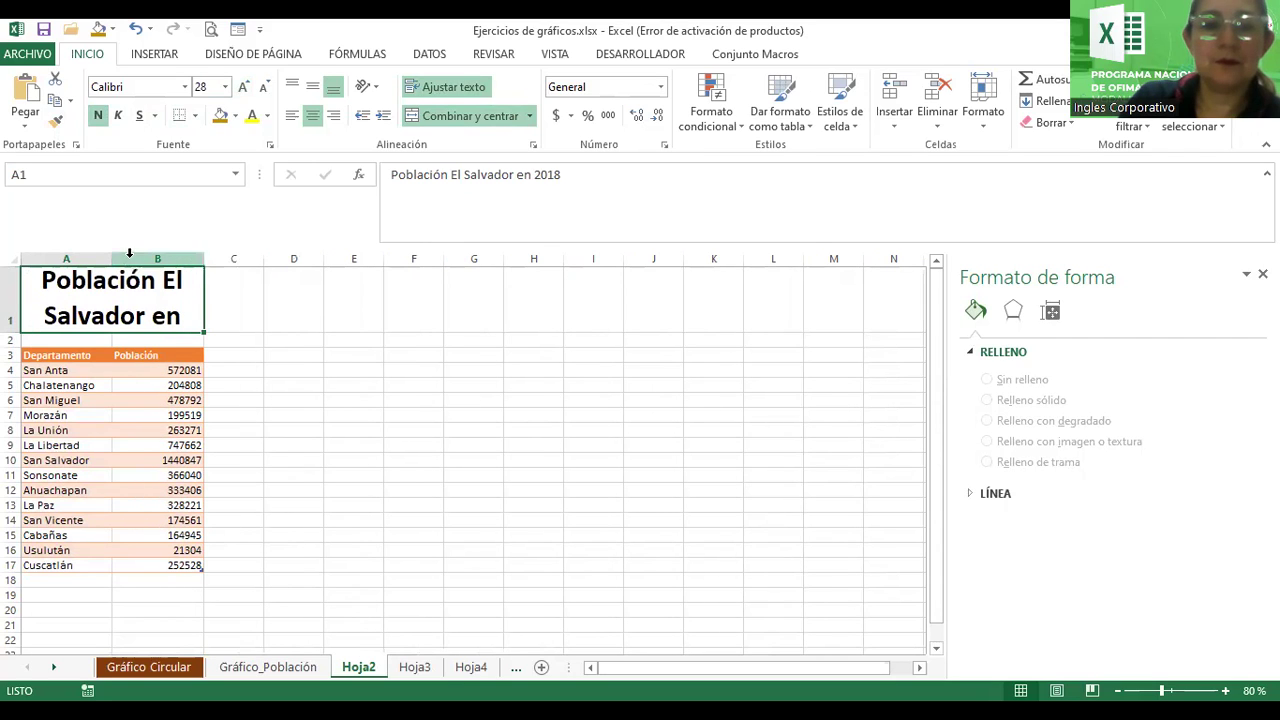
{"action": "left_click_drag", "start_coordinate": [114, 258], "coordinate": [136, 258]}
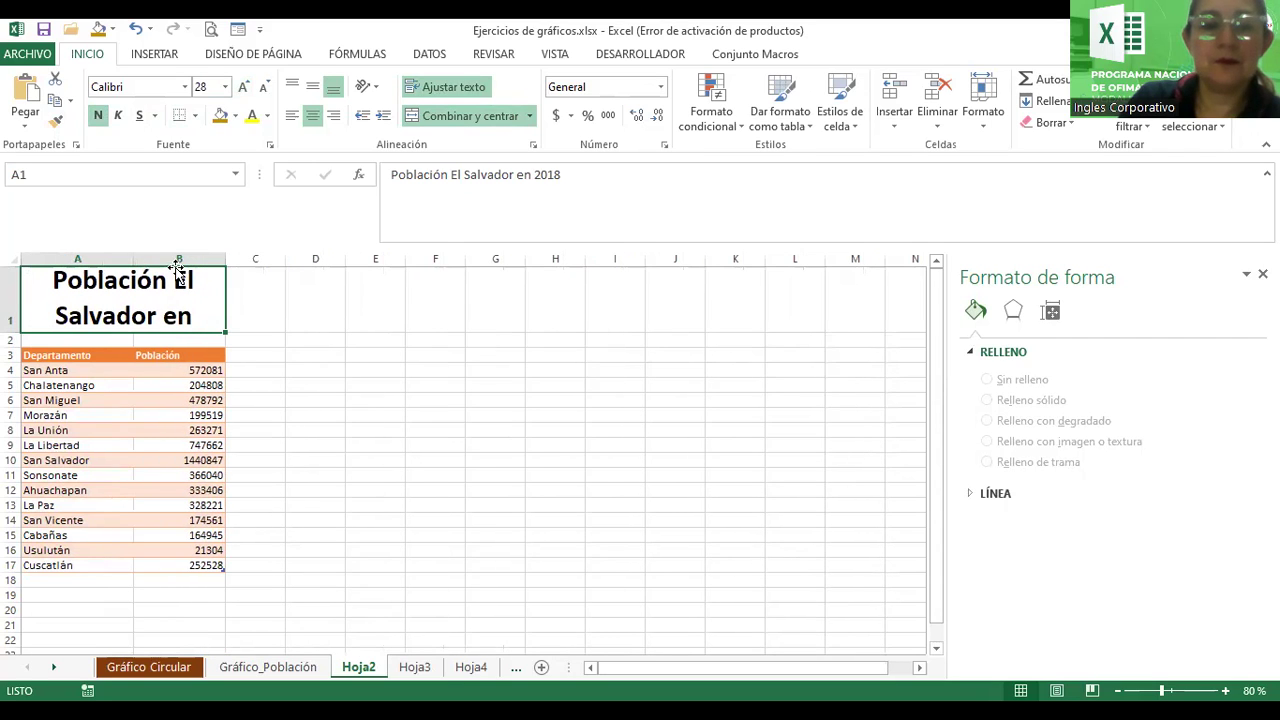
{"action": "double_click", "coordinate": [176, 281]}
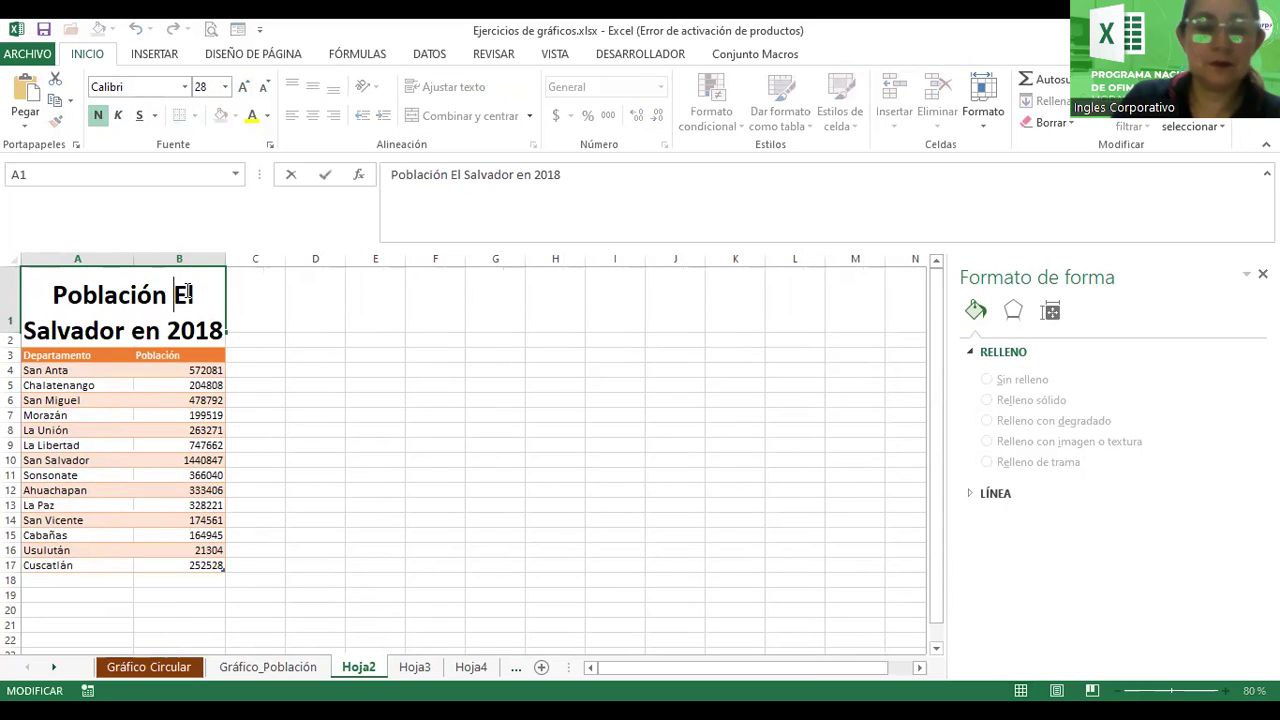
{"action": "key", "text": "alt+Return"}
{"action": "key", "text": "Return"}
{"action": "left_click", "coordinate": [194, 289]}
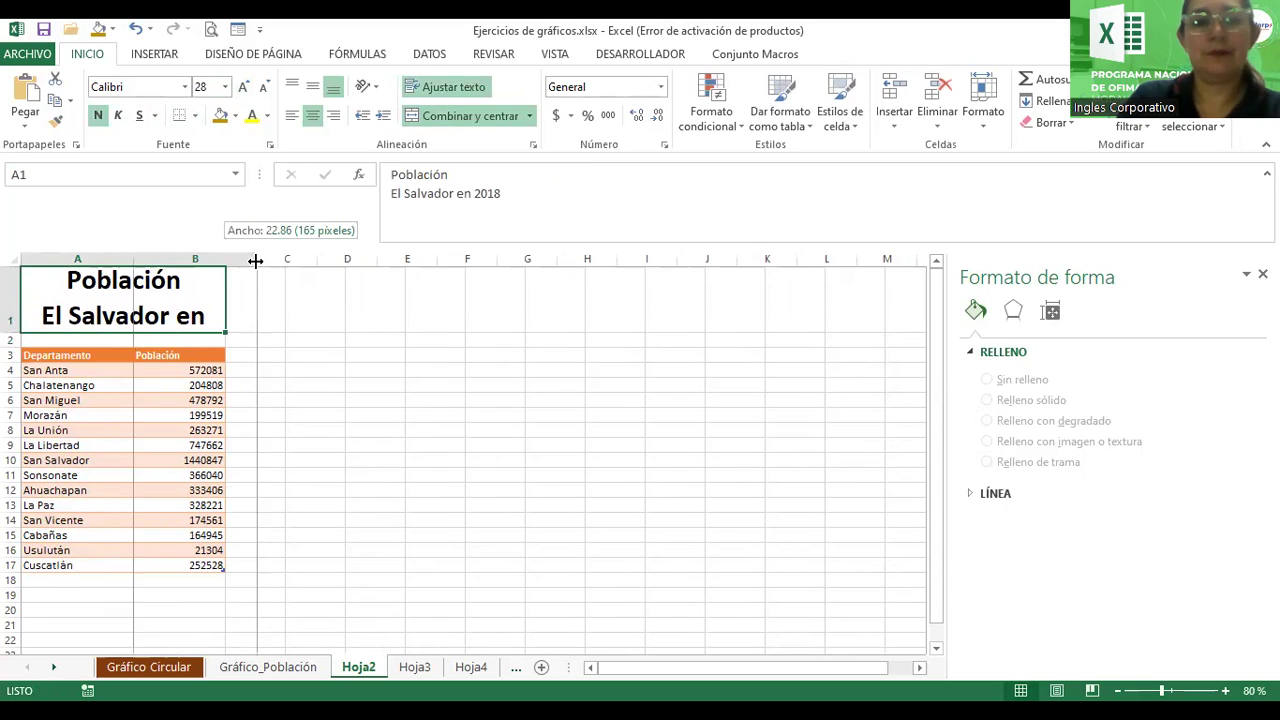
{"action": "left_click_drag", "start_coordinate": [225, 258], "coordinate": [257, 258]}
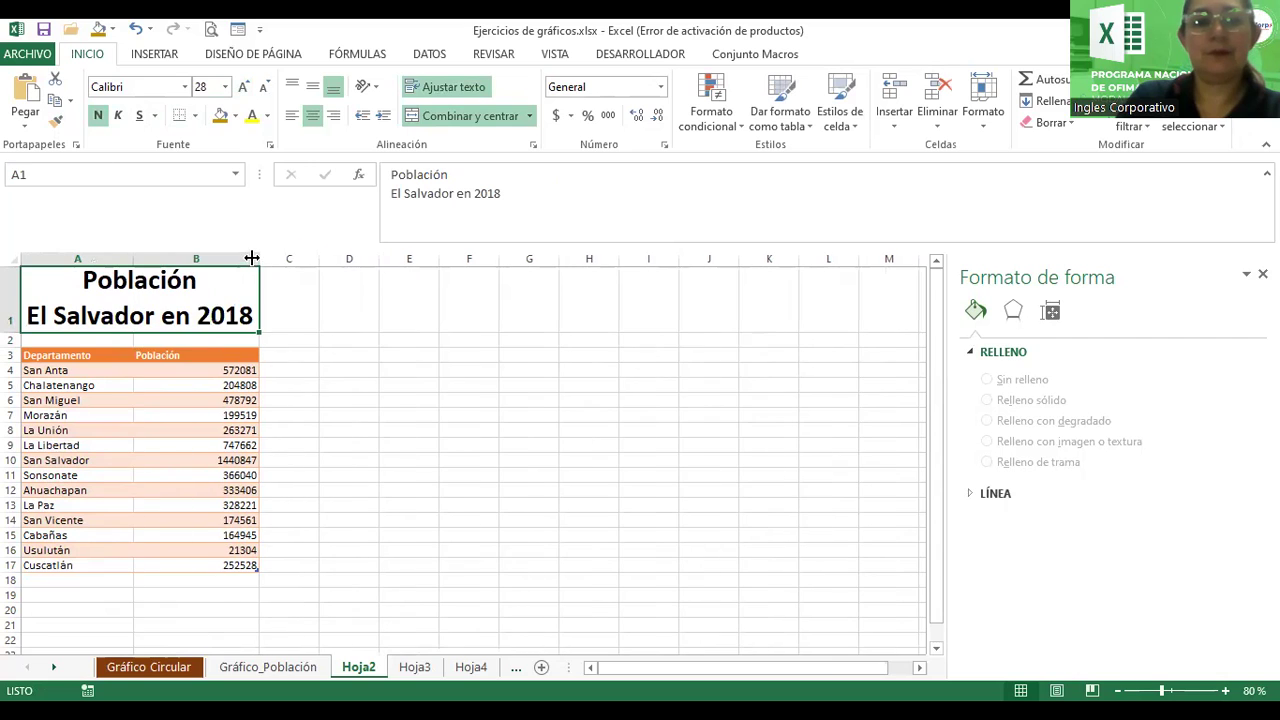
{"action": "left_click", "coordinate": [82, 358]}
- Increase the font size of all the A3:B17 Departamento/Población table text
{"action": "left_click_drag", "start_coordinate": [82, 358], "coordinate": [222, 563]}
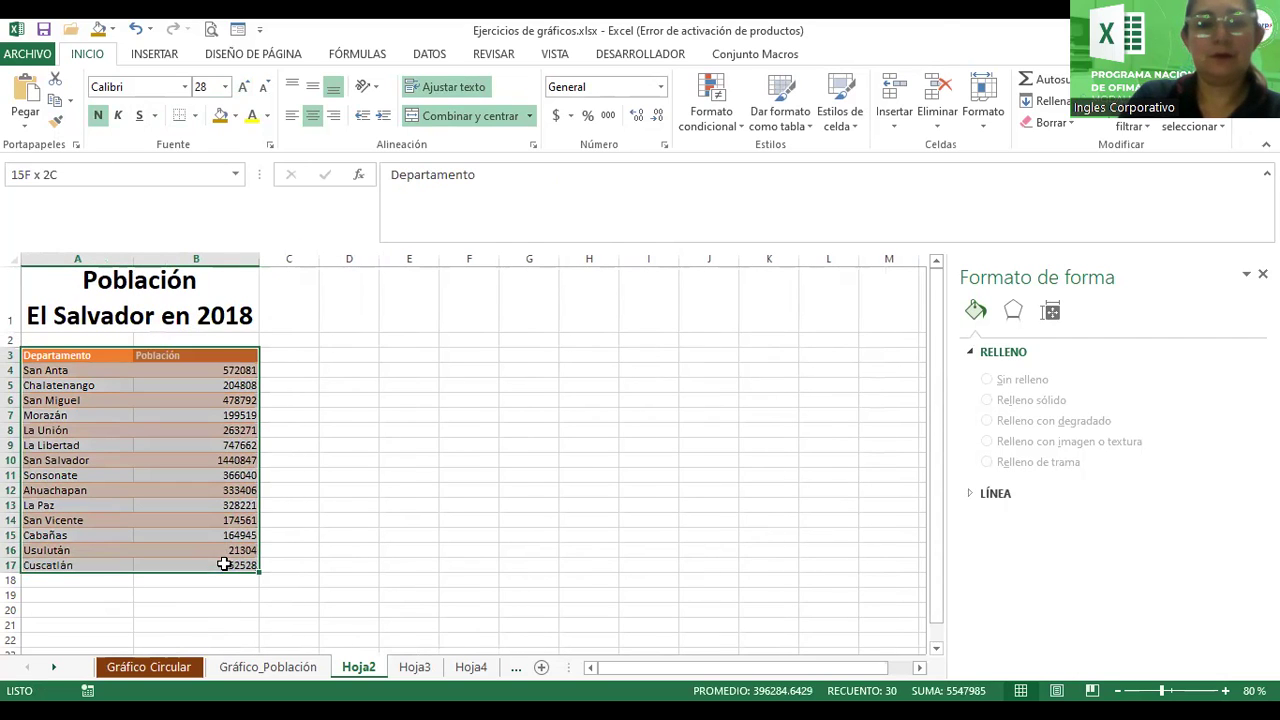
{"action": "left_click", "coordinate": [245, 88]}
{"action": "left_click", "coordinate": [524, 357]}
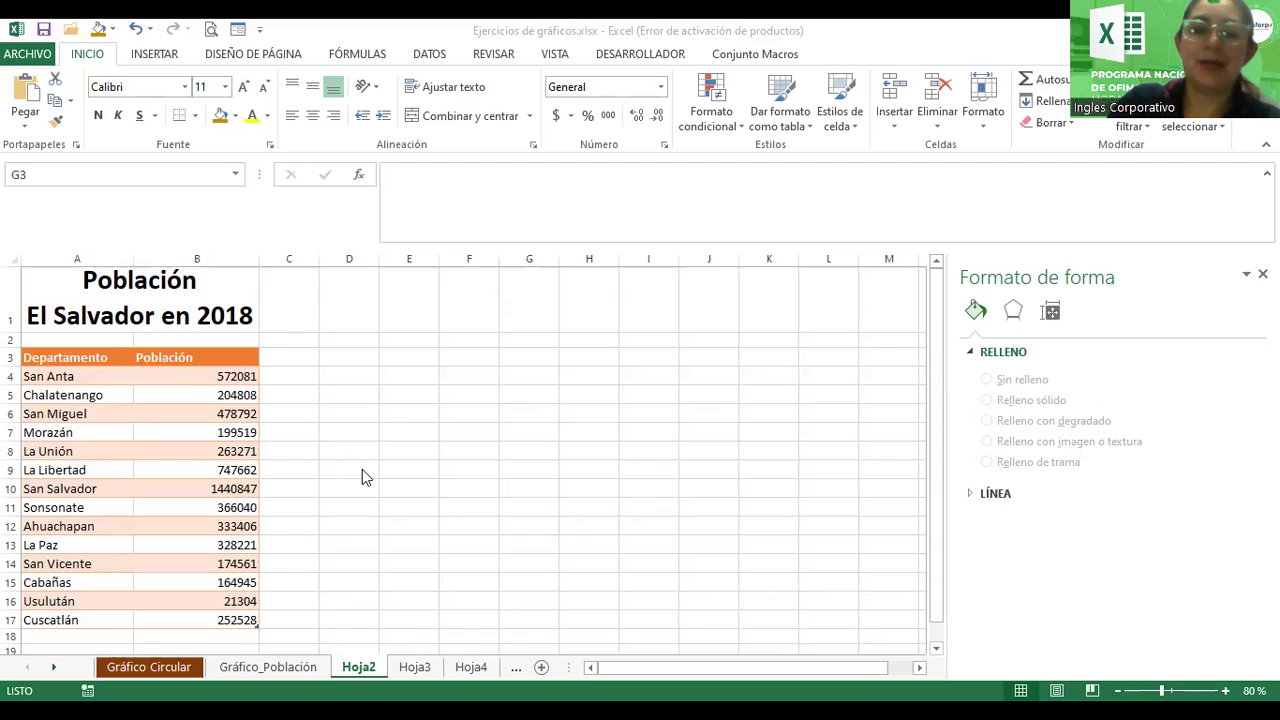
- Rename the Hoja2 sheet to Tabla_Senso
{"action": "double_click", "coordinate": [356, 667]}
{"action": "type", "text": "Tabla_Senso"}
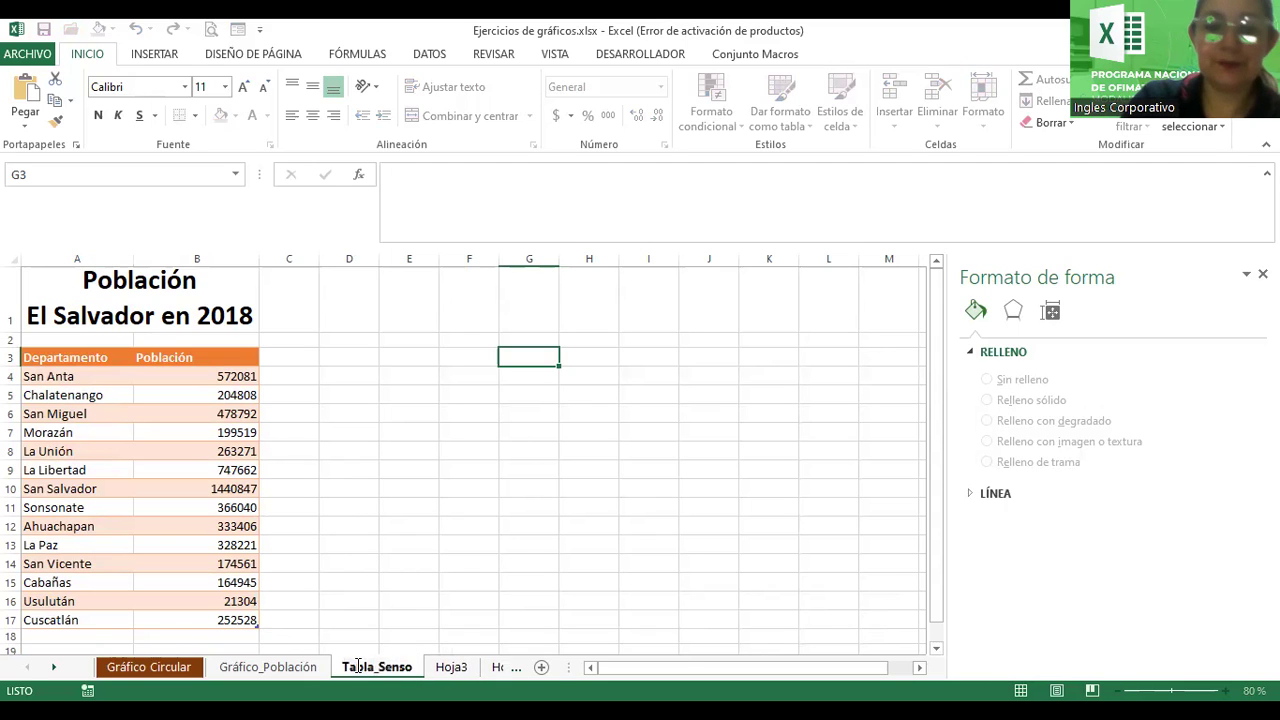
{"action": "key", "text": "Return"}
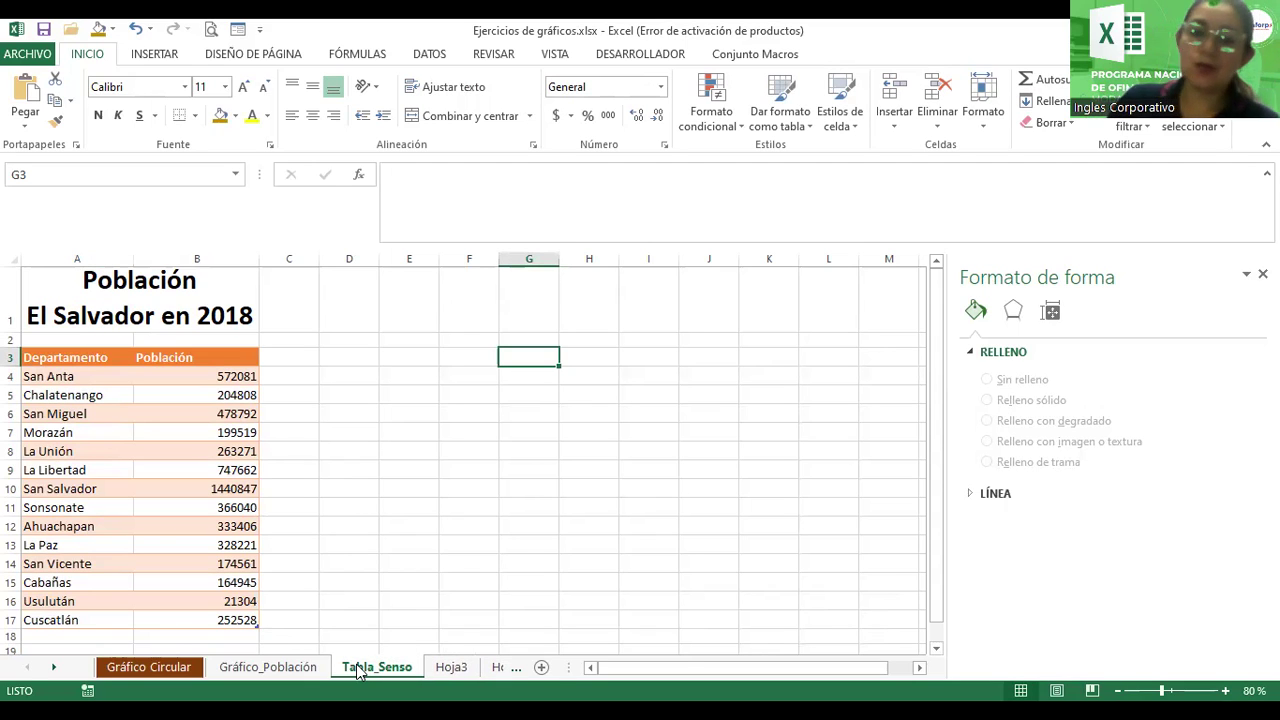
- Colour the Tabla_Senso tab dark orange and the Gráfico_Población tab green
{"action": "right_click", "coordinate": [358, 672]}
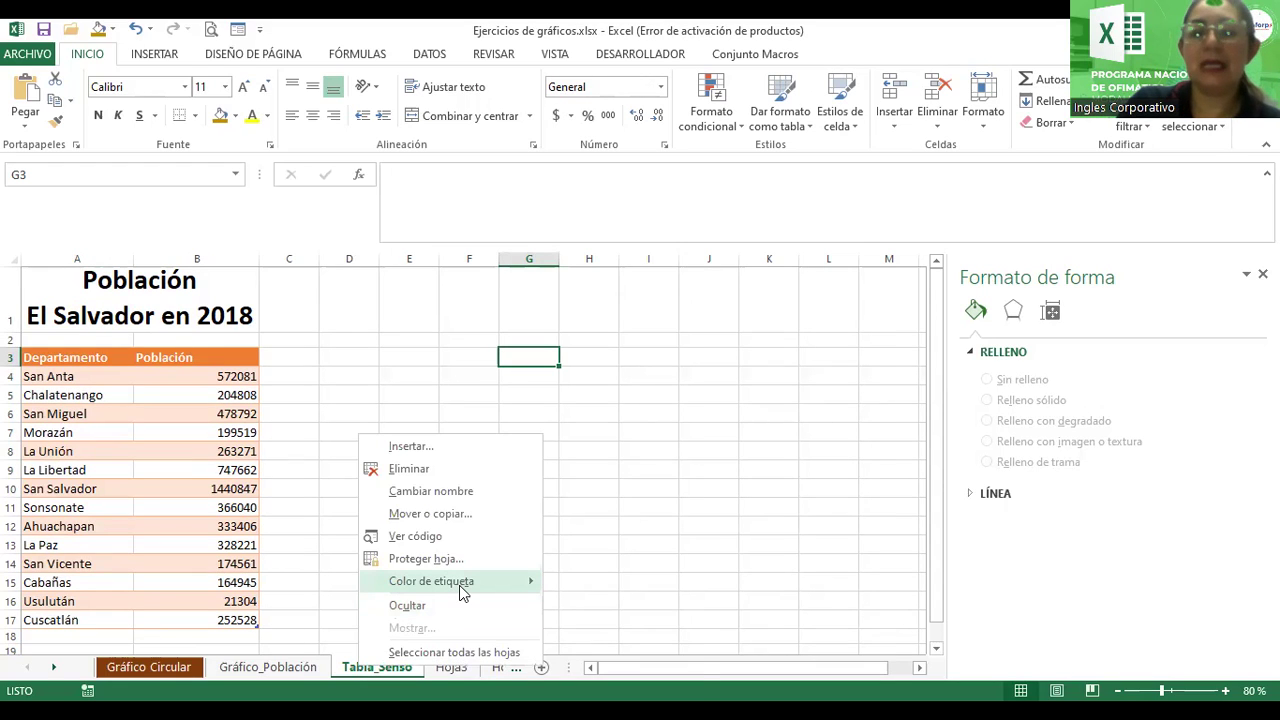
{"action": "mouse_move", "coordinate": [462, 590]}
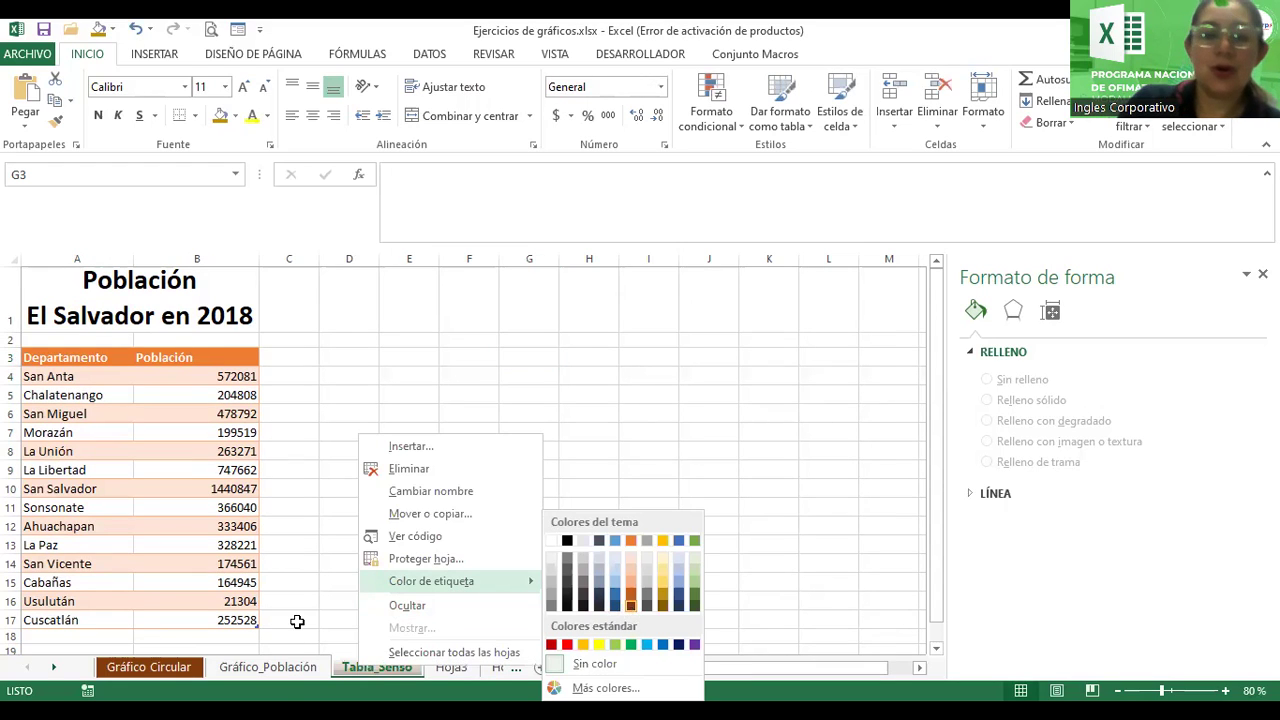
{"action": "left_click", "coordinate": [281, 679]}
{"action": "right_click", "coordinate": [281, 679]}
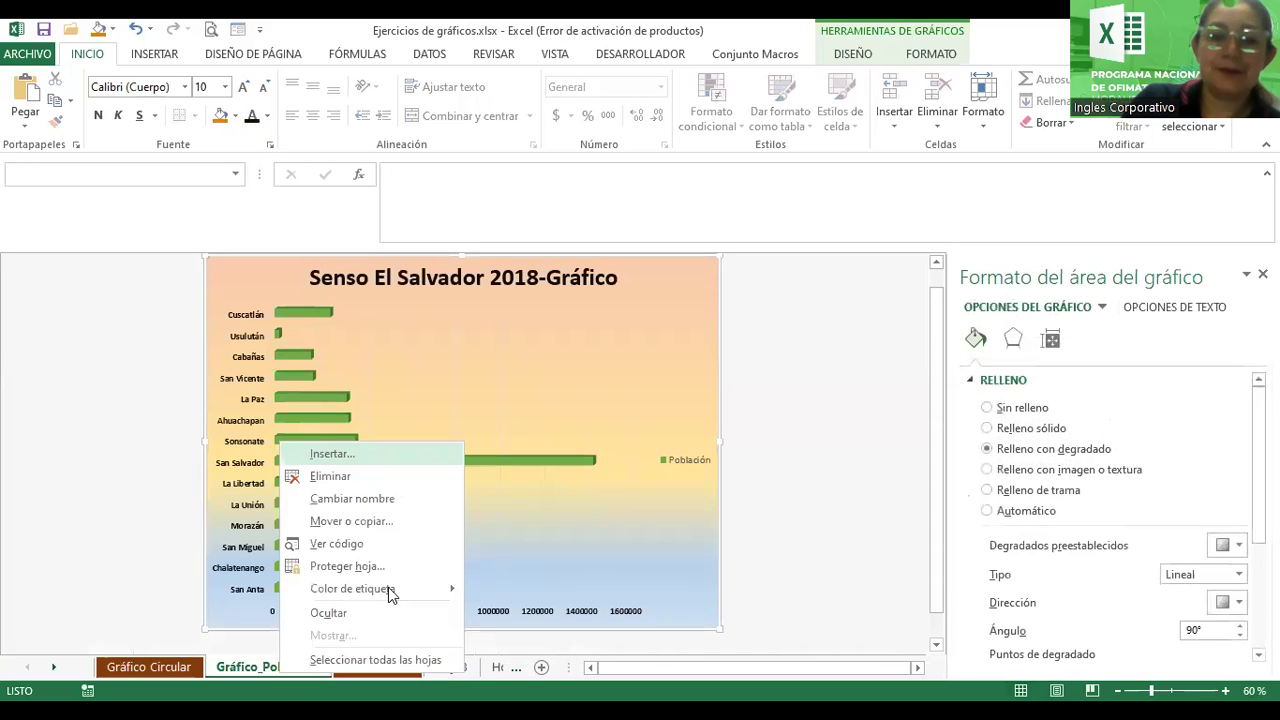
{"action": "mouse_move", "coordinate": [388, 590]}
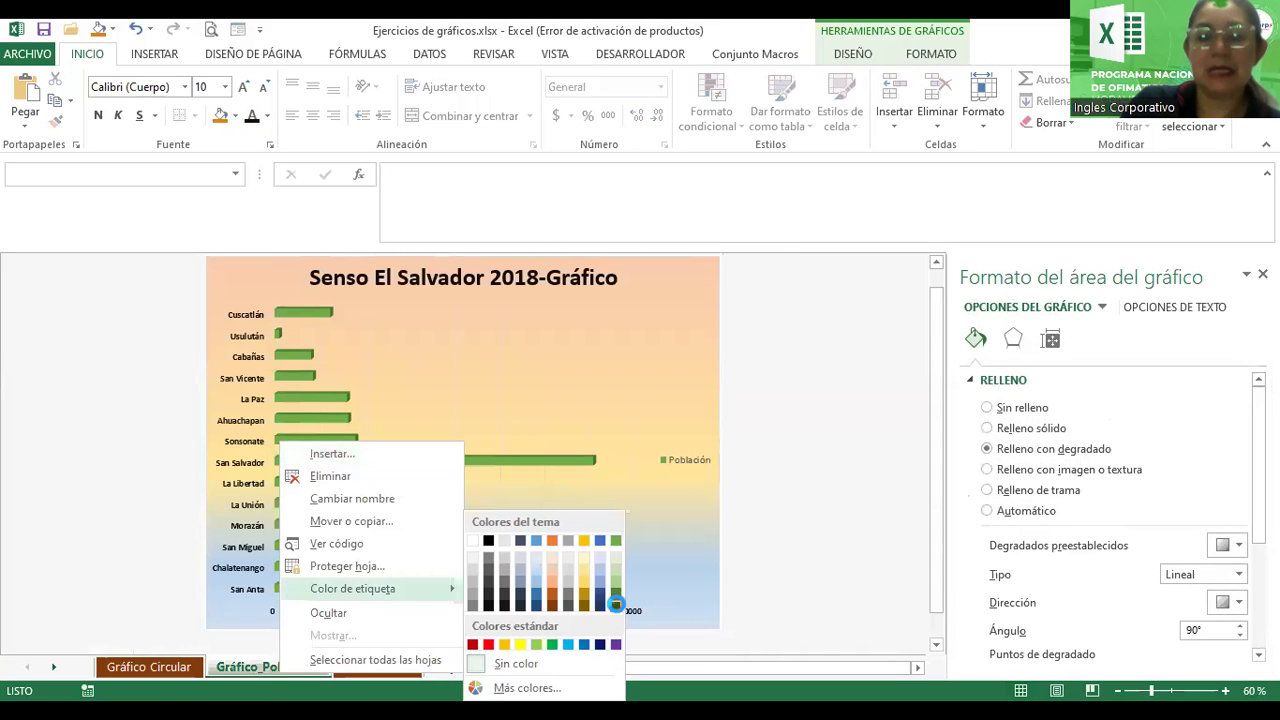
{"action": "left_click", "coordinate": [451, 668]}
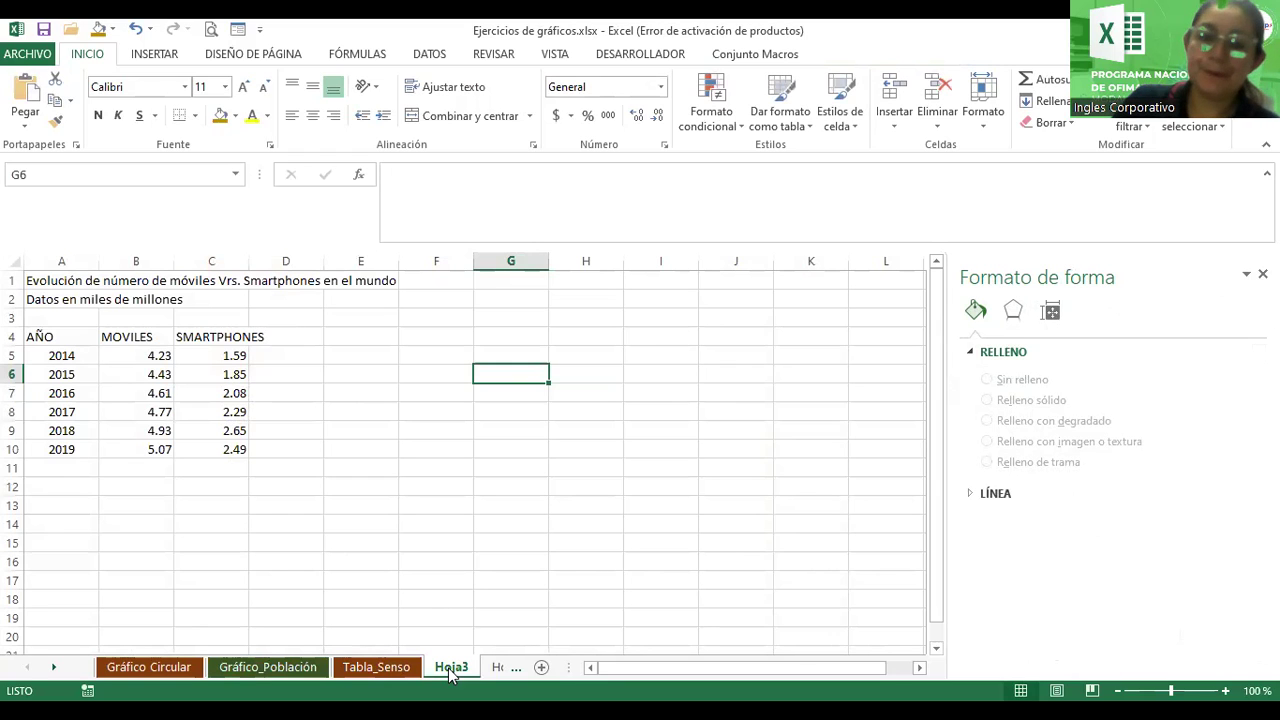
- Go back to Hoja3 and begin renaming its tab, entering 'Móvil'
{"action": "left_click", "coordinate": [388, 670]}
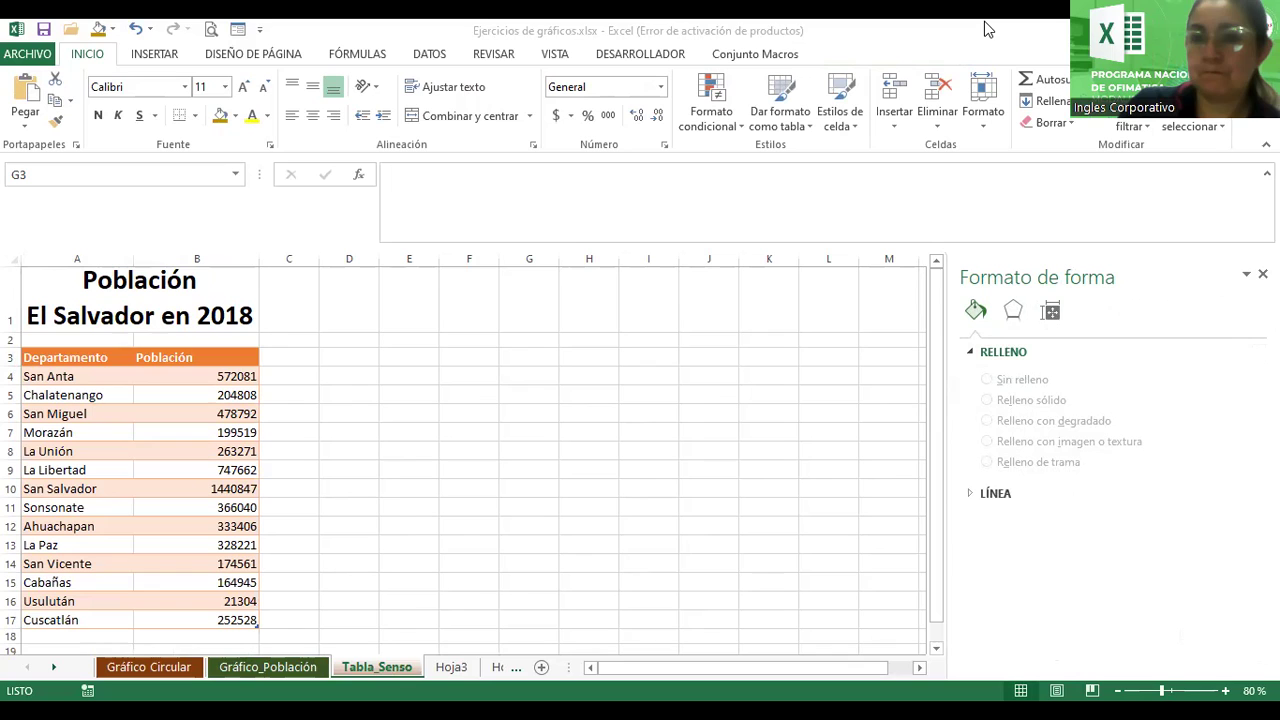
{"action": "left_click", "coordinate": [447, 670]}
{"action": "double_click", "coordinate": [449, 668]}
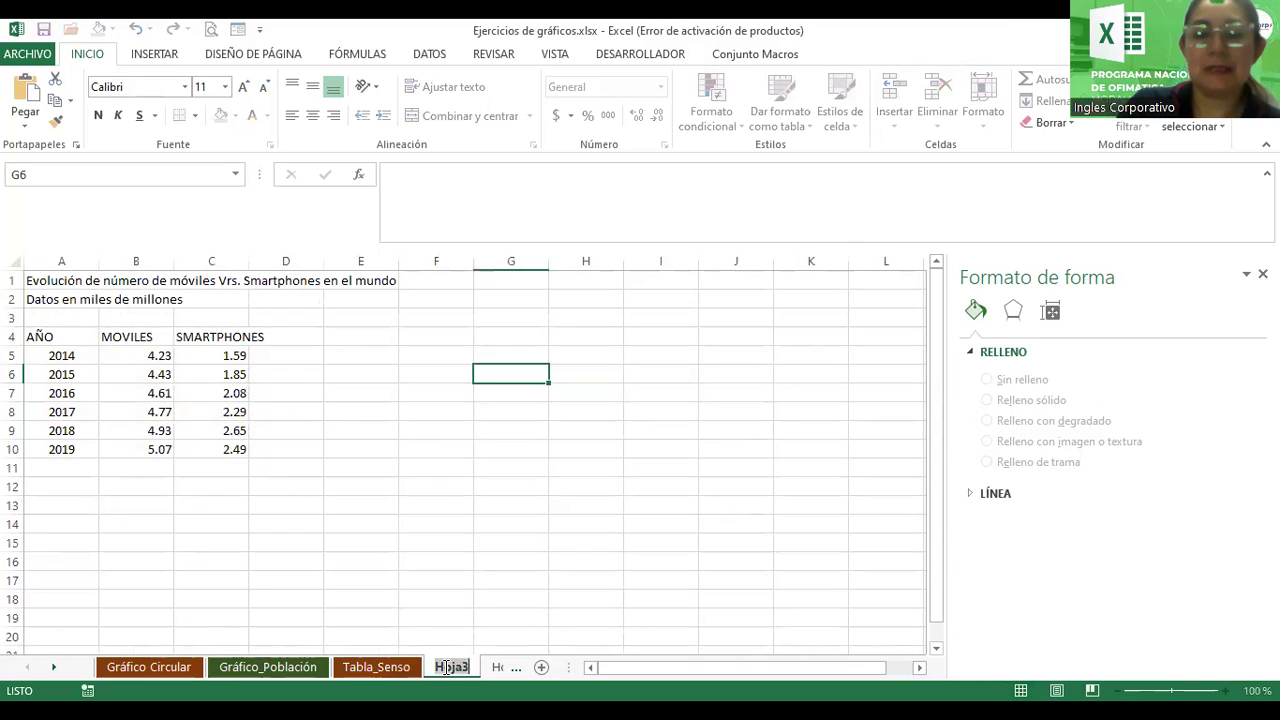
{"action": "type", "text": "Móvil"}
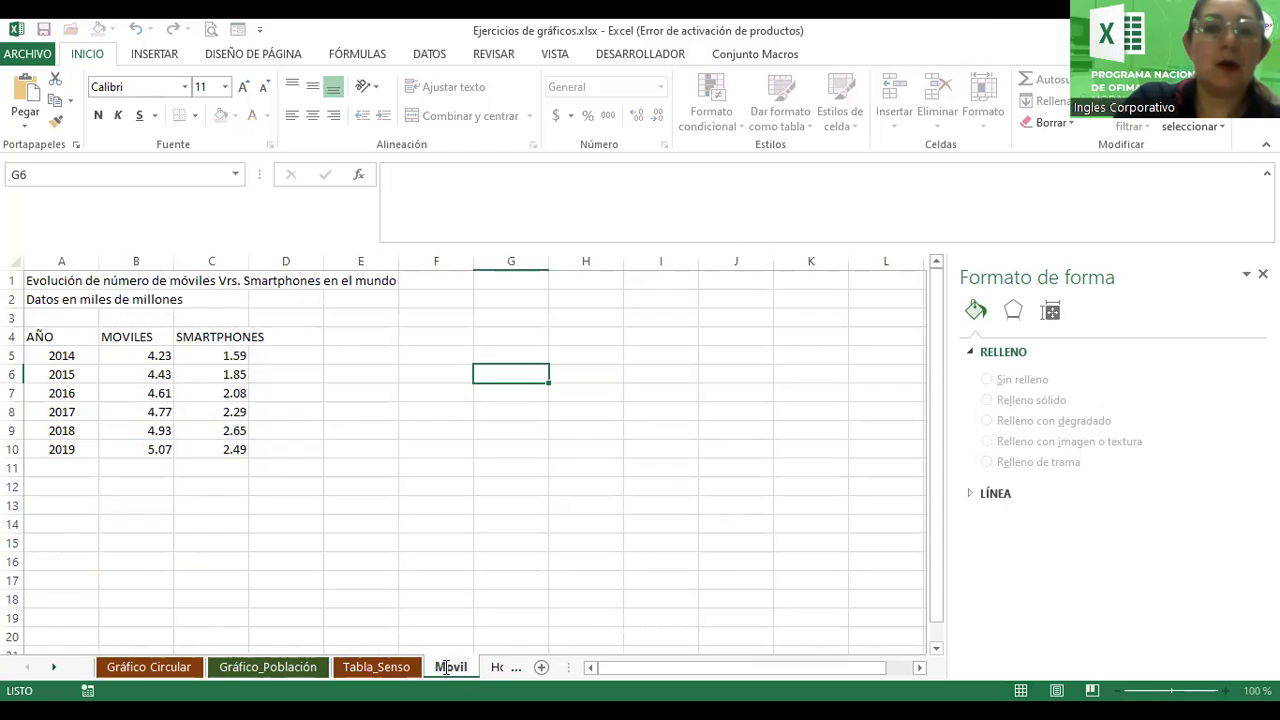
- Replace the typed name so the Hoja3 sheet is called 'Dispositivos'
{"action": "key", "text": "BackSpace"}
{"action": "key", "text": "BackSpace"}
{"action": "key", "text": "BackSpace"}
{"action": "key", "text": "BackSpace"}
{"action": "key", "text": "BackSpace"}
{"action": "type", "text": "Dis"}
{"action": "key", "text": "BackSpace"}
{"action": "key", "text": "BackSpace"}
{"action": "type", "text": "ispositivos"}
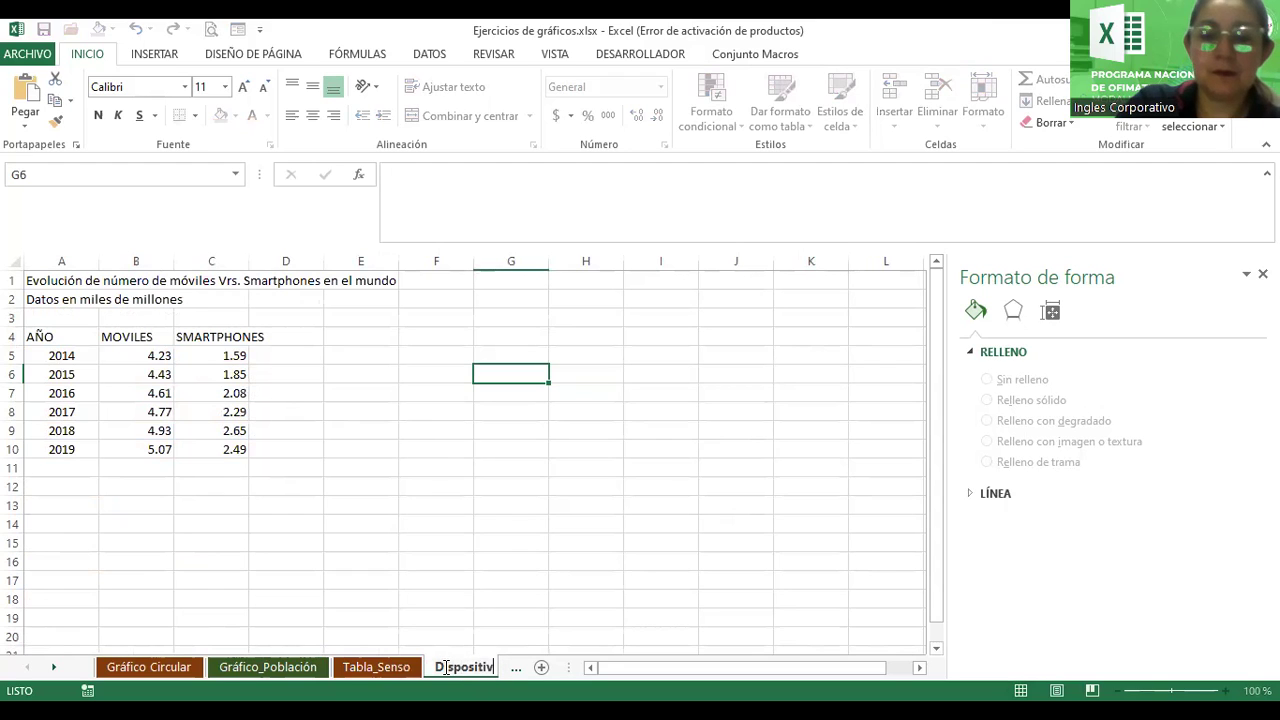
{"action": "key", "text": "Return"}
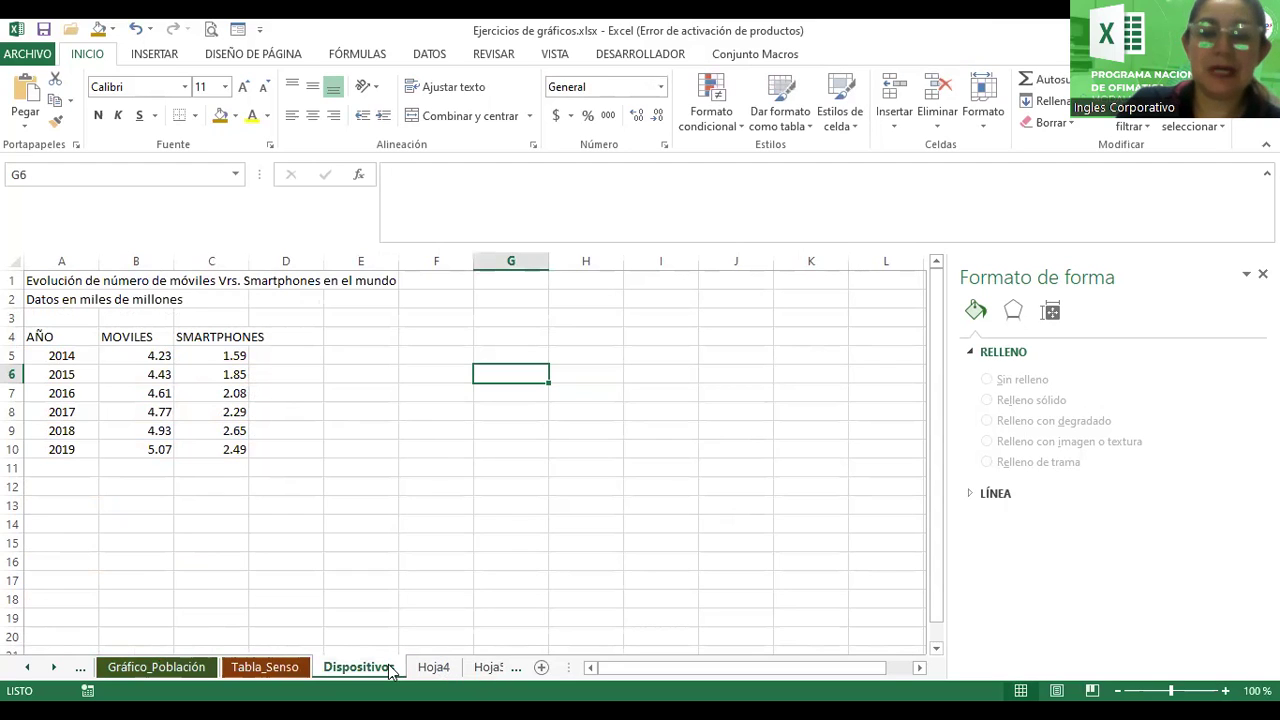
- Check the Dispositivos tab's colour options and dismiss them without choosing a colour
{"action": "right_click", "coordinate": [390, 672]}
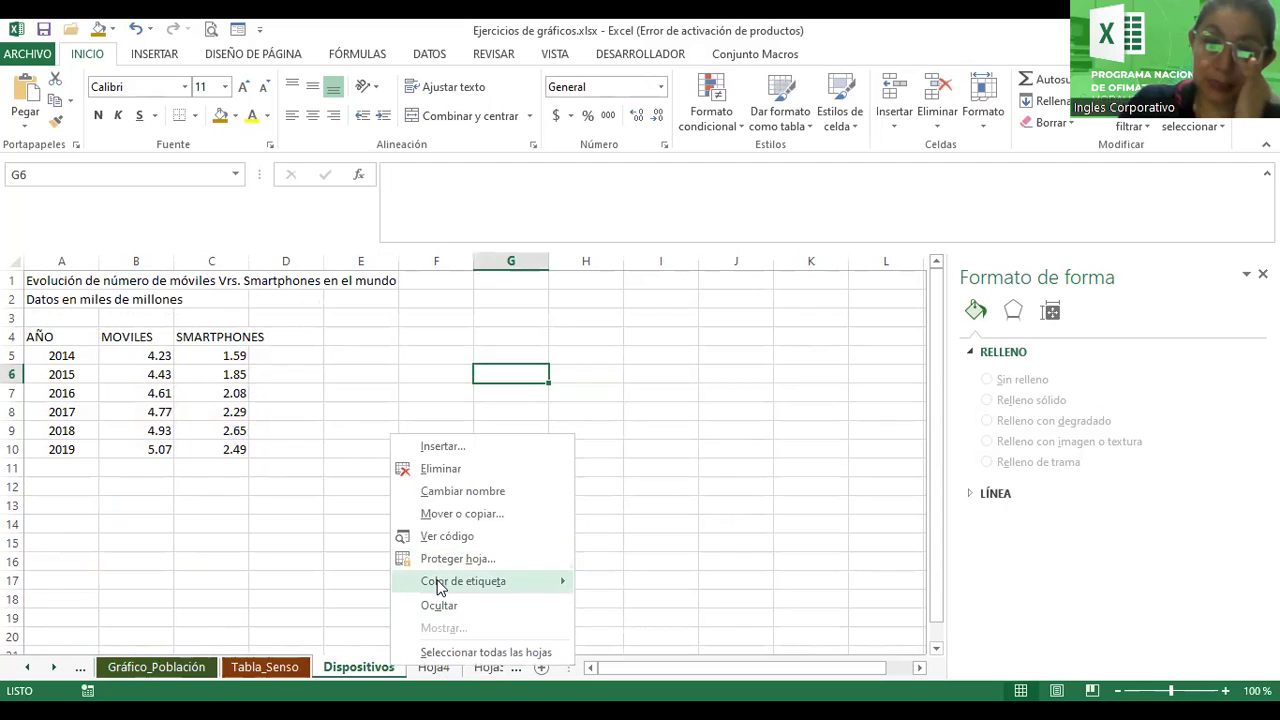
{"action": "mouse_move", "coordinate": [437, 587]}
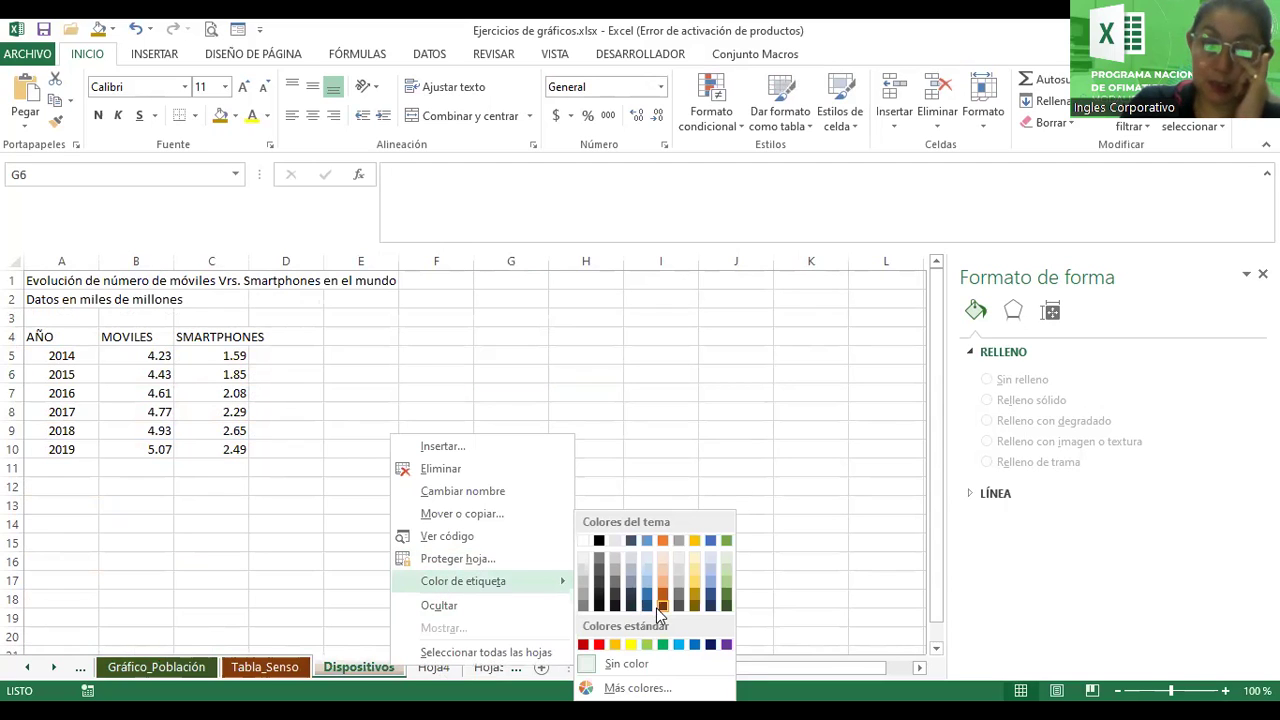
{"action": "left_click", "coordinate": [420, 465]}
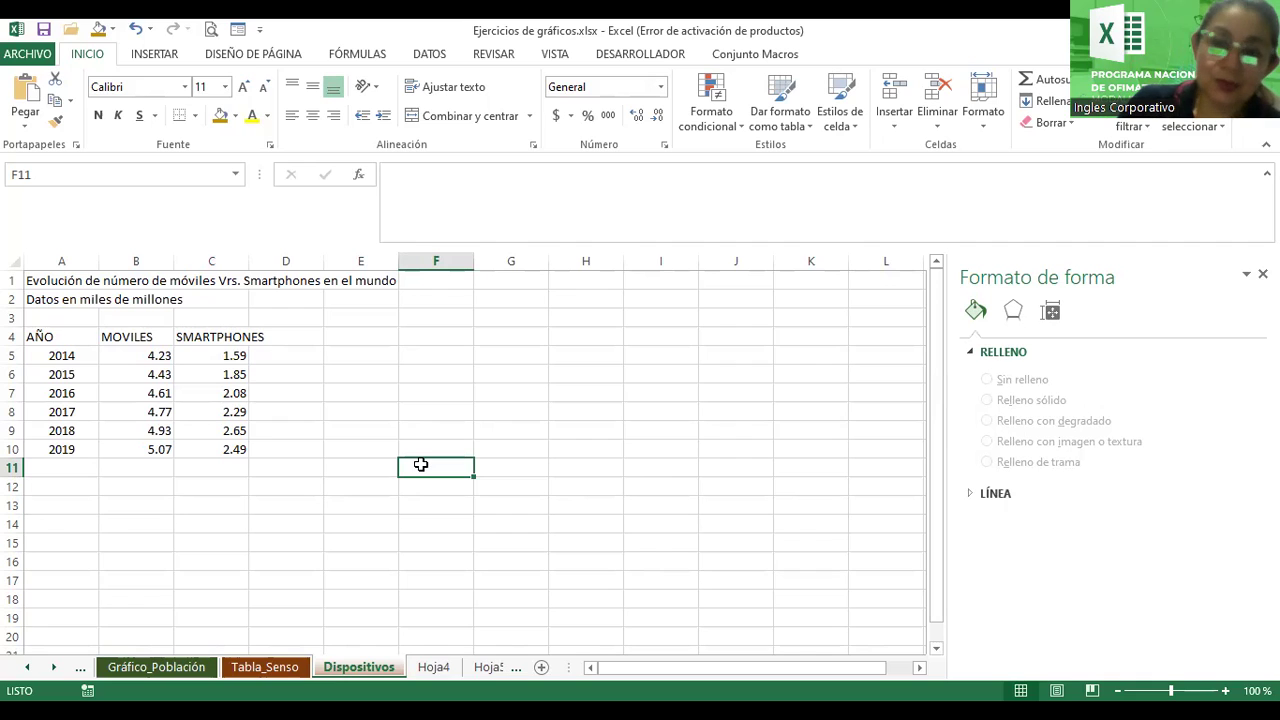
- Fit column C to SMARTPHONES, widen column B, zoom to 140% and close the Formato de forma pane
{"action": "left_click", "coordinate": [49, 340]}
{"action": "left_click_drag", "start_coordinate": [49, 340], "coordinate": [232, 449]}
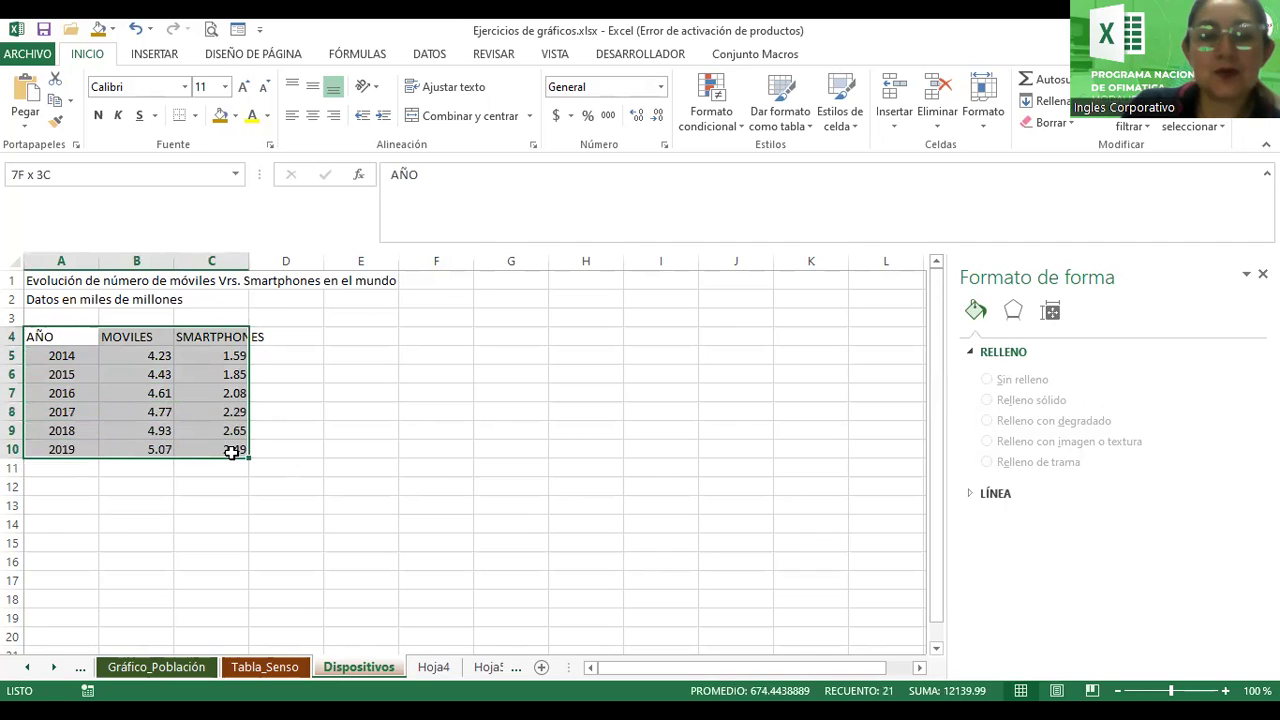
{"action": "double_click", "coordinate": [280, 262]}
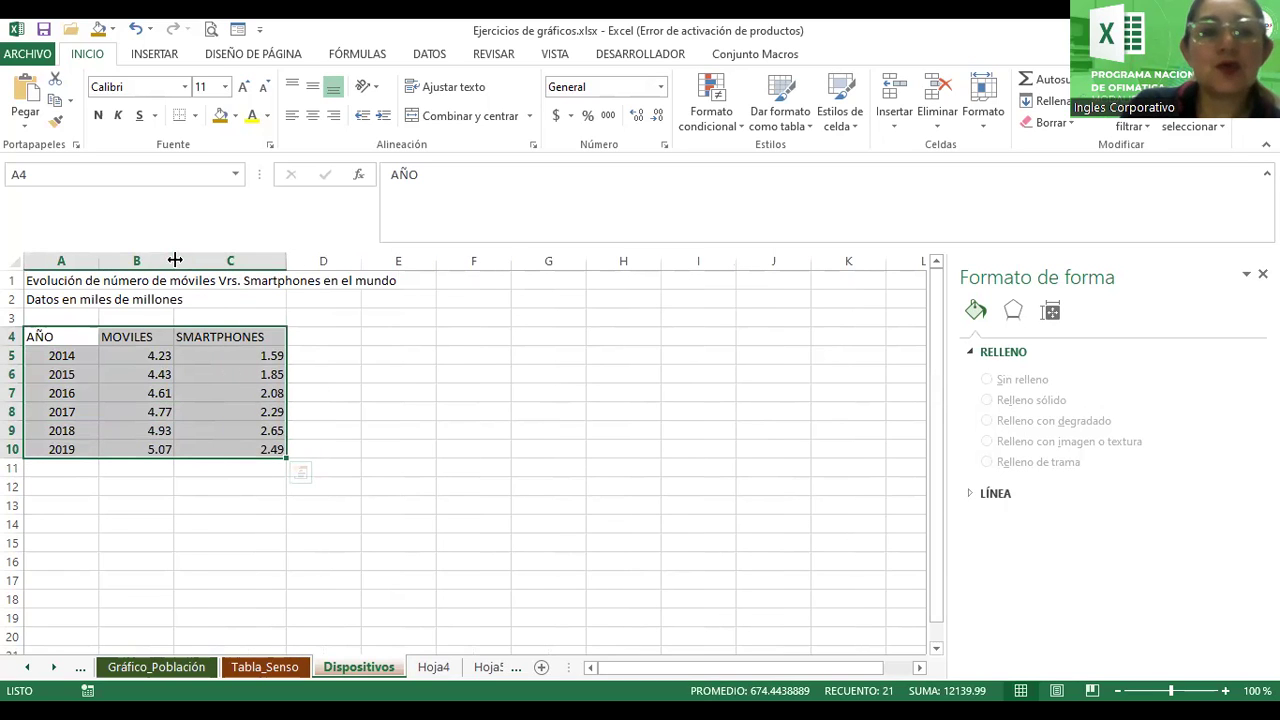
{"action": "left_click_drag", "start_coordinate": [175, 260], "coordinate": [192, 261]}
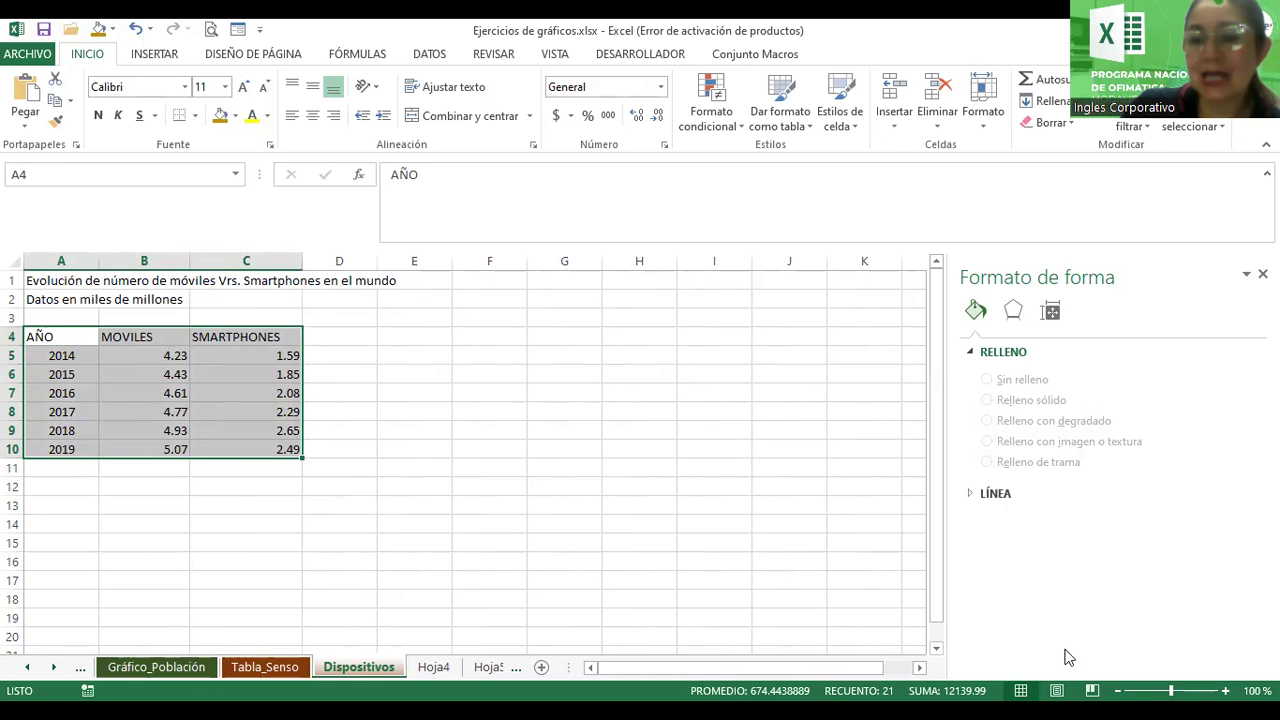
{"action": "left_click_drag", "start_coordinate": [1170, 690], "coordinate": [1177, 690]}
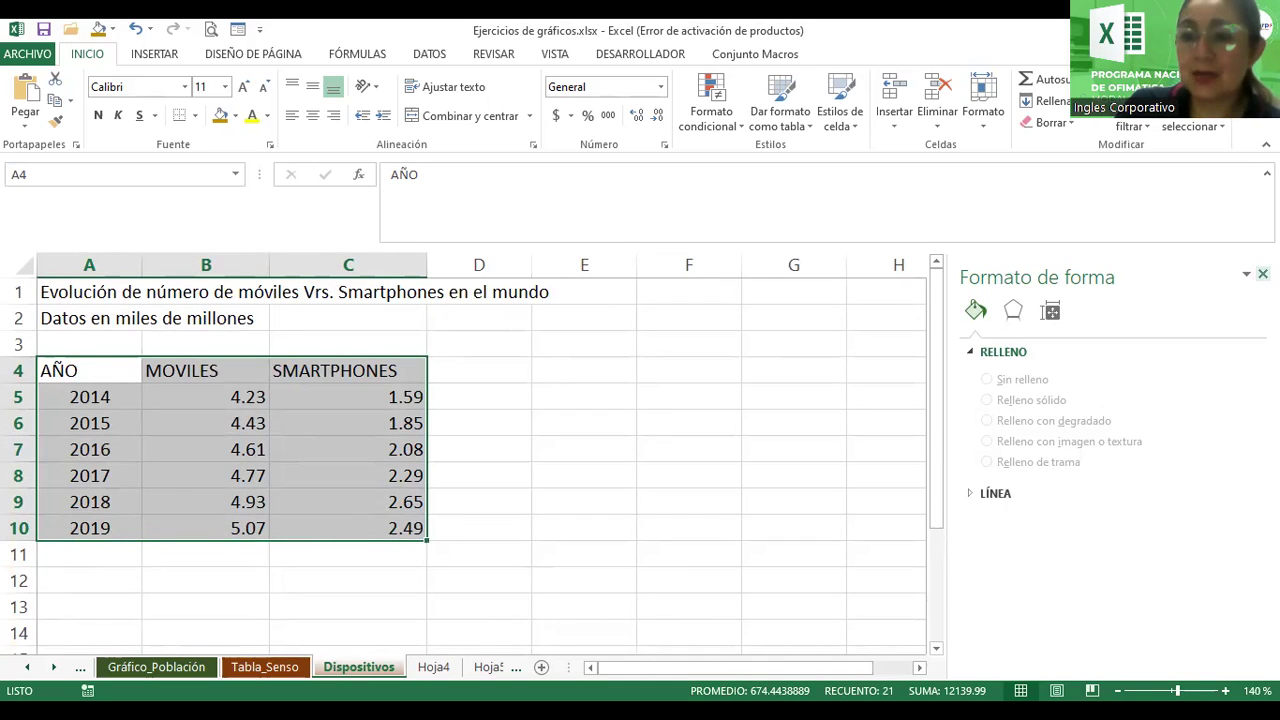
{"action": "left_click", "coordinate": [1262, 273]}
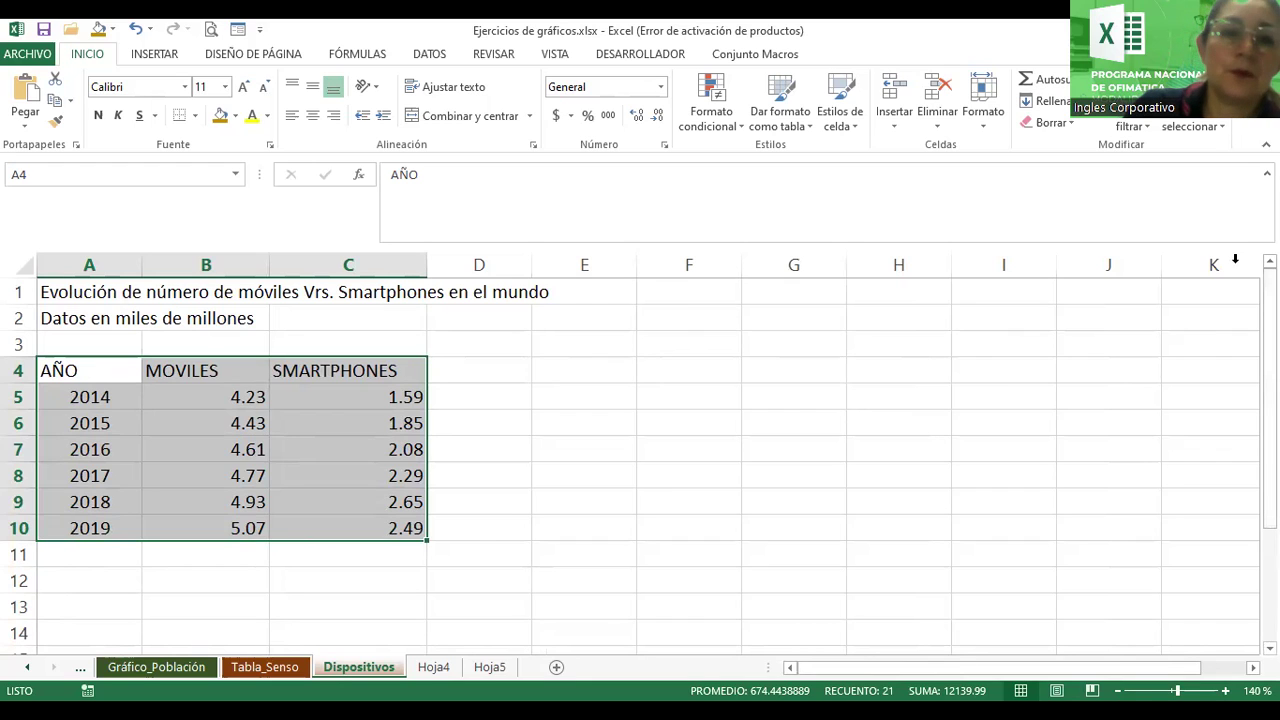
- Insert a 3-D clustered column chart of A4:C10 and move it to the right of the table
{"action": "left_click", "coordinate": [148, 56]}
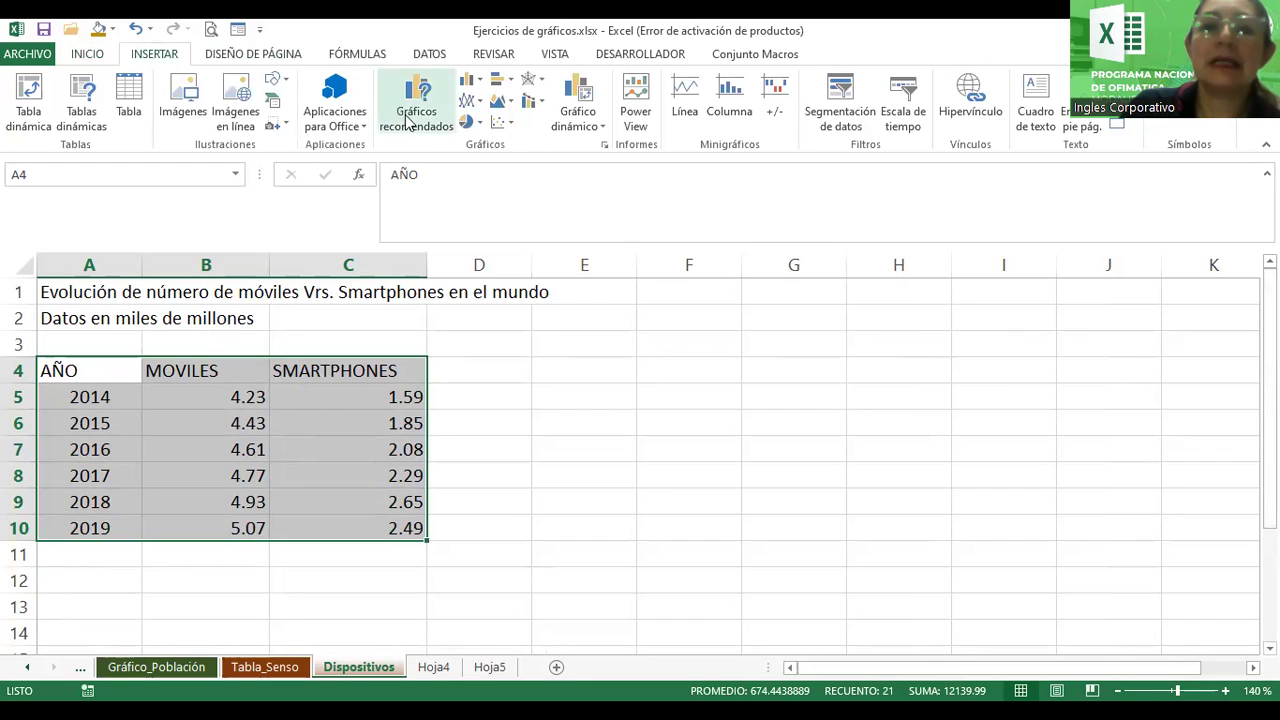
{"action": "left_click", "coordinate": [470, 80]}
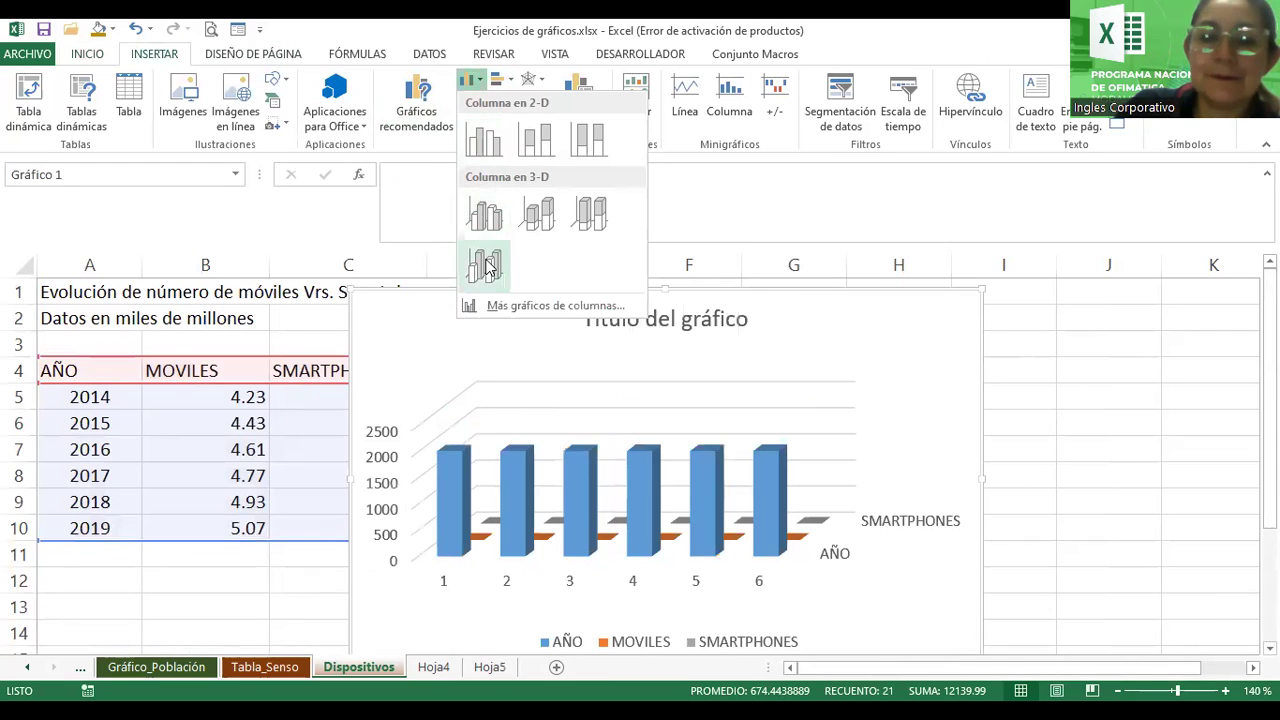
{"action": "left_click", "coordinate": [490, 222]}
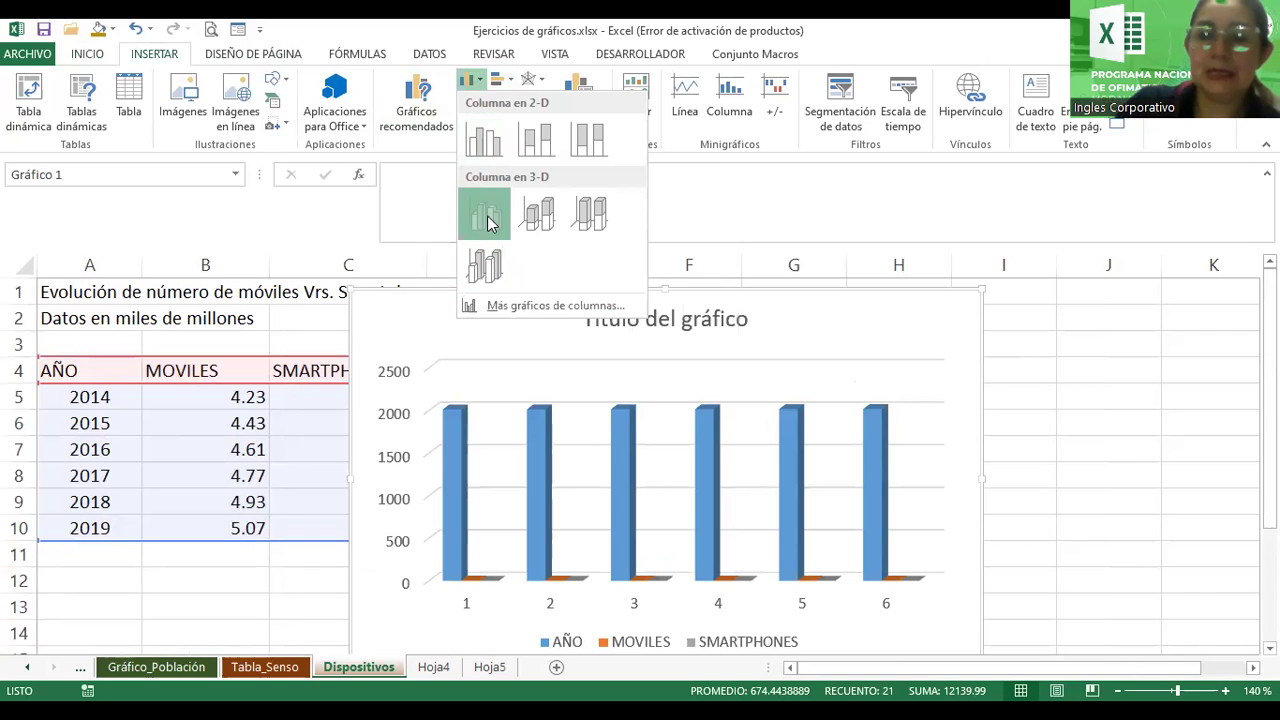
{"action": "left_click_drag", "start_coordinate": [505, 314], "coordinate": [625, 341]}
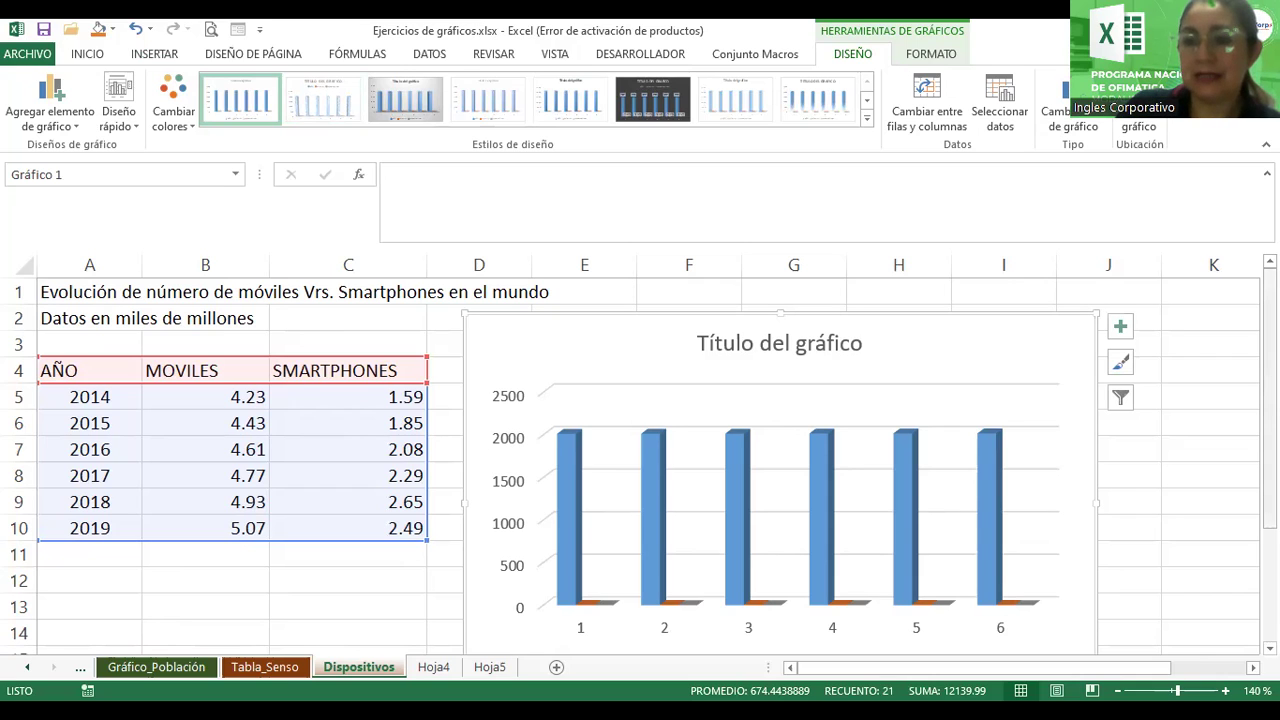
{"action": "scroll", "coordinate": [640, 450], "scroll_direction": "down", "scroll_amount": 1}
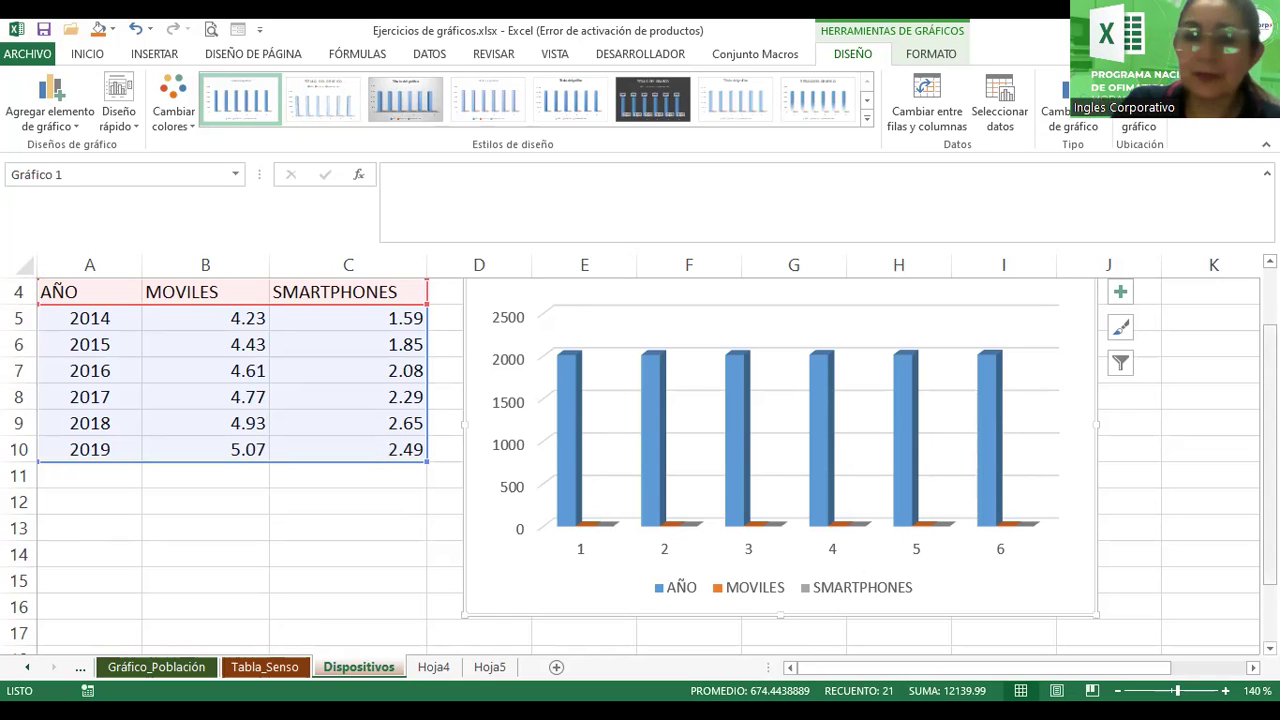
{"action": "scroll", "coordinate": [640, 460], "scroll_direction": "up", "scroll_amount": 1}
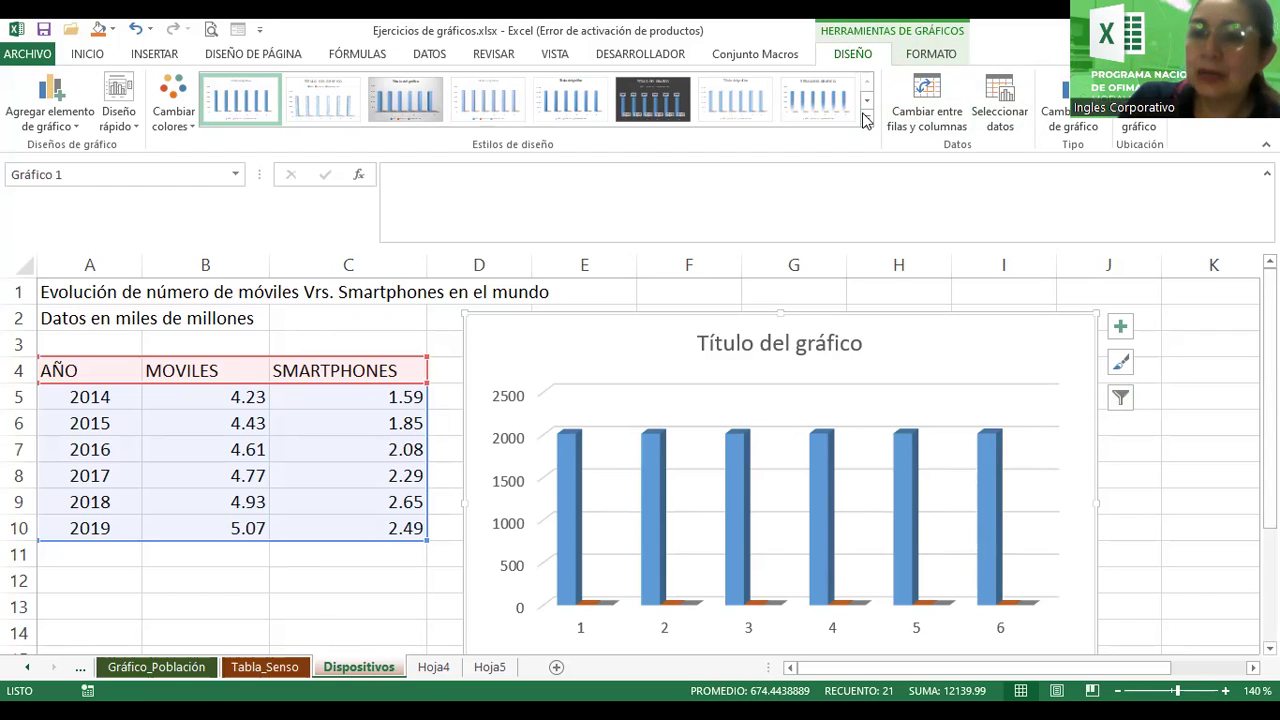
{"action": "left_click", "coordinate": [928, 90]}
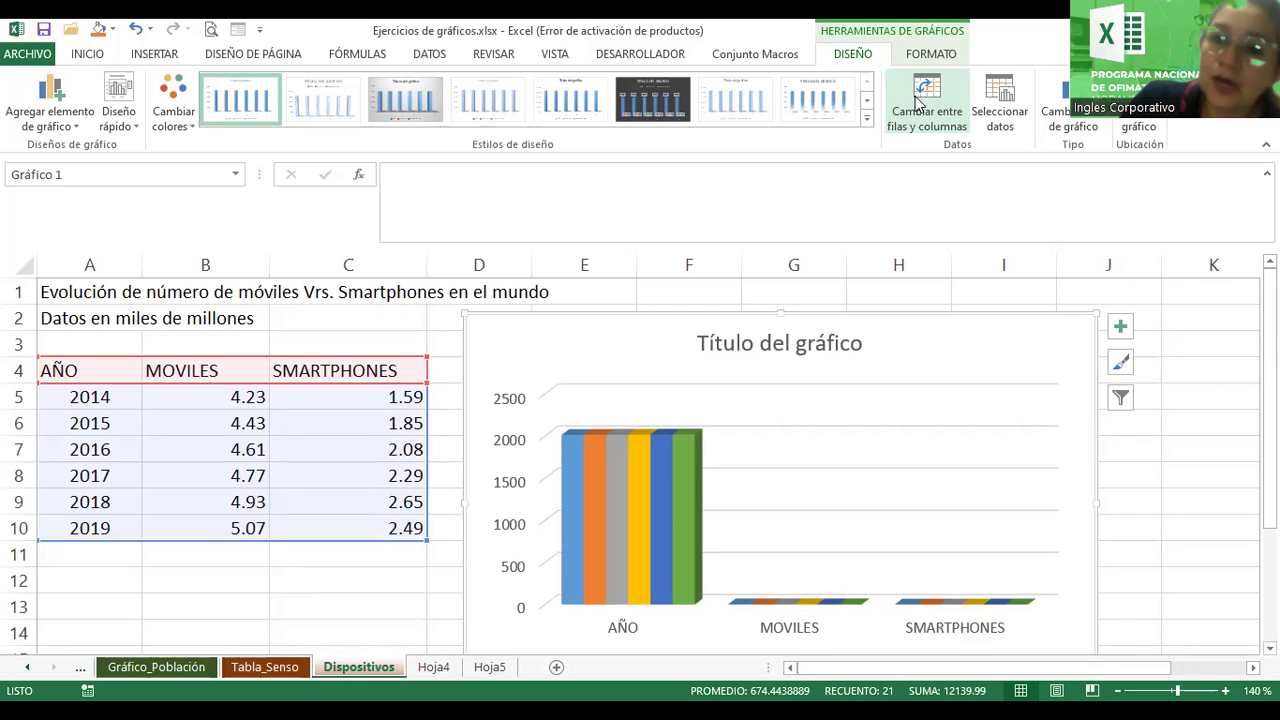
{"action": "left_click", "coordinate": [922, 103]}
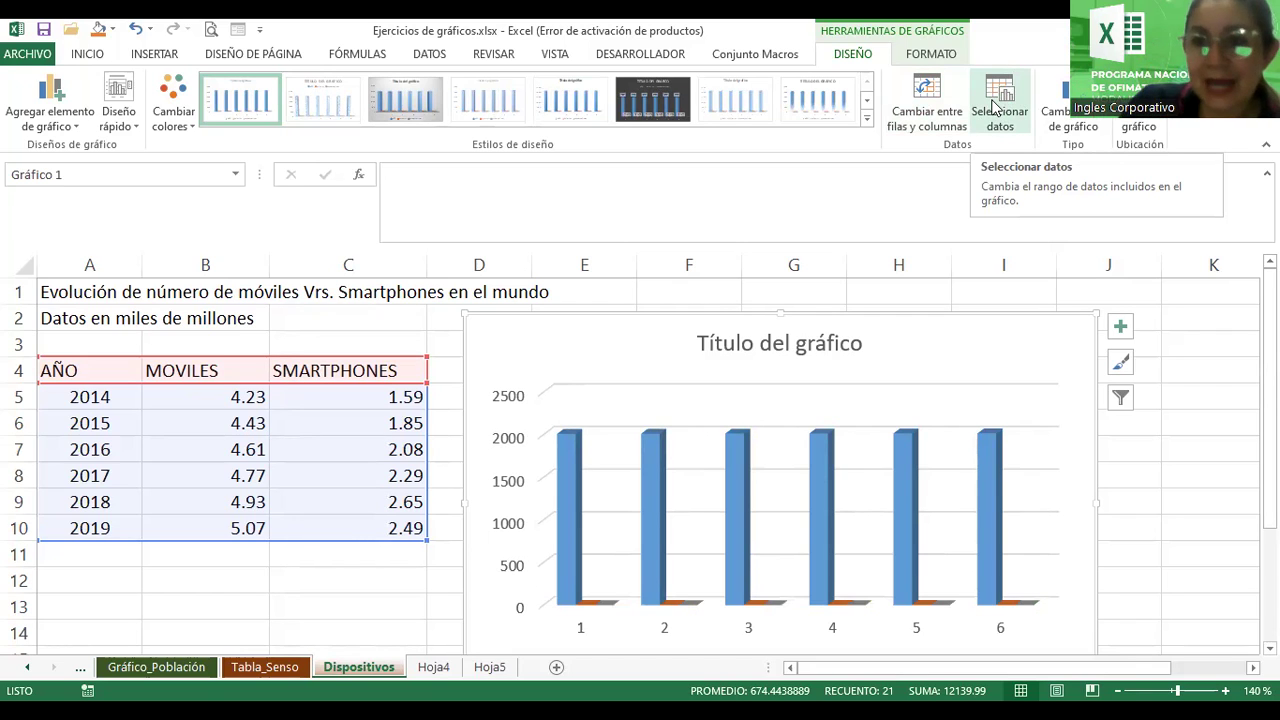
- Open the chart's Seleccionar datos dialog and exclude the AÑO series
{"action": "left_click", "coordinate": [996, 108]}
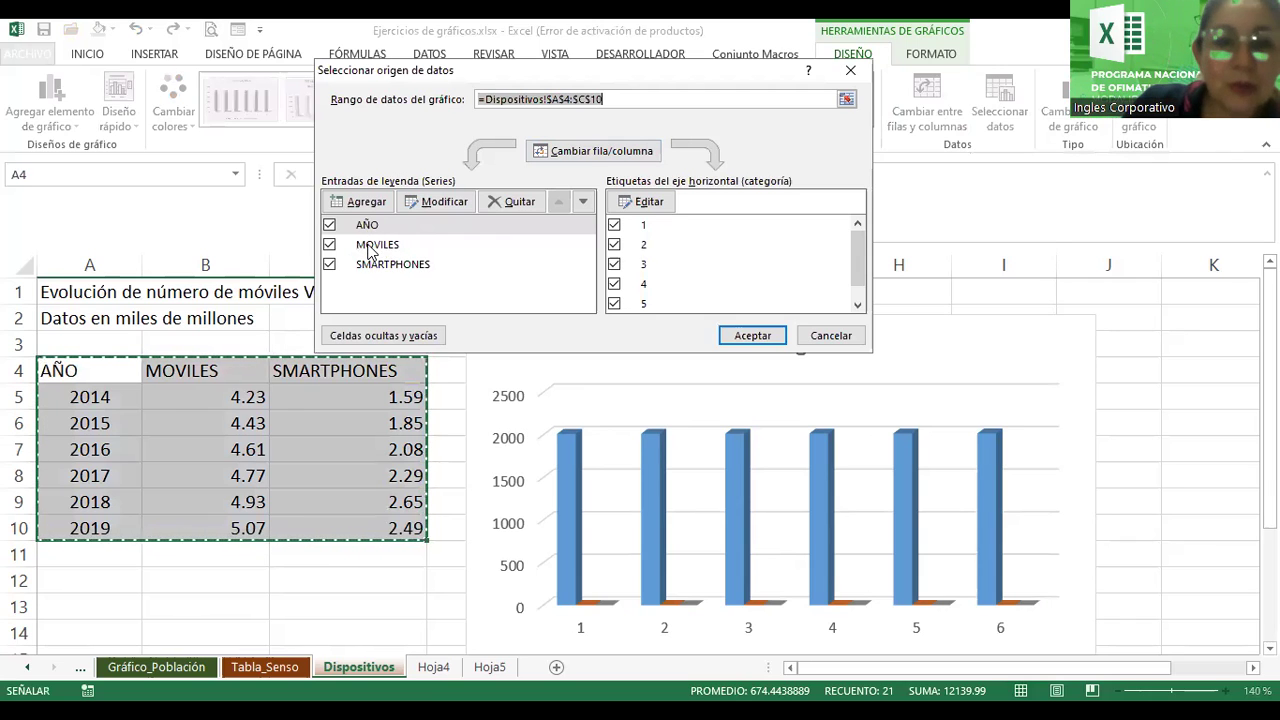
{"action": "left_click", "coordinate": [329, 226]}
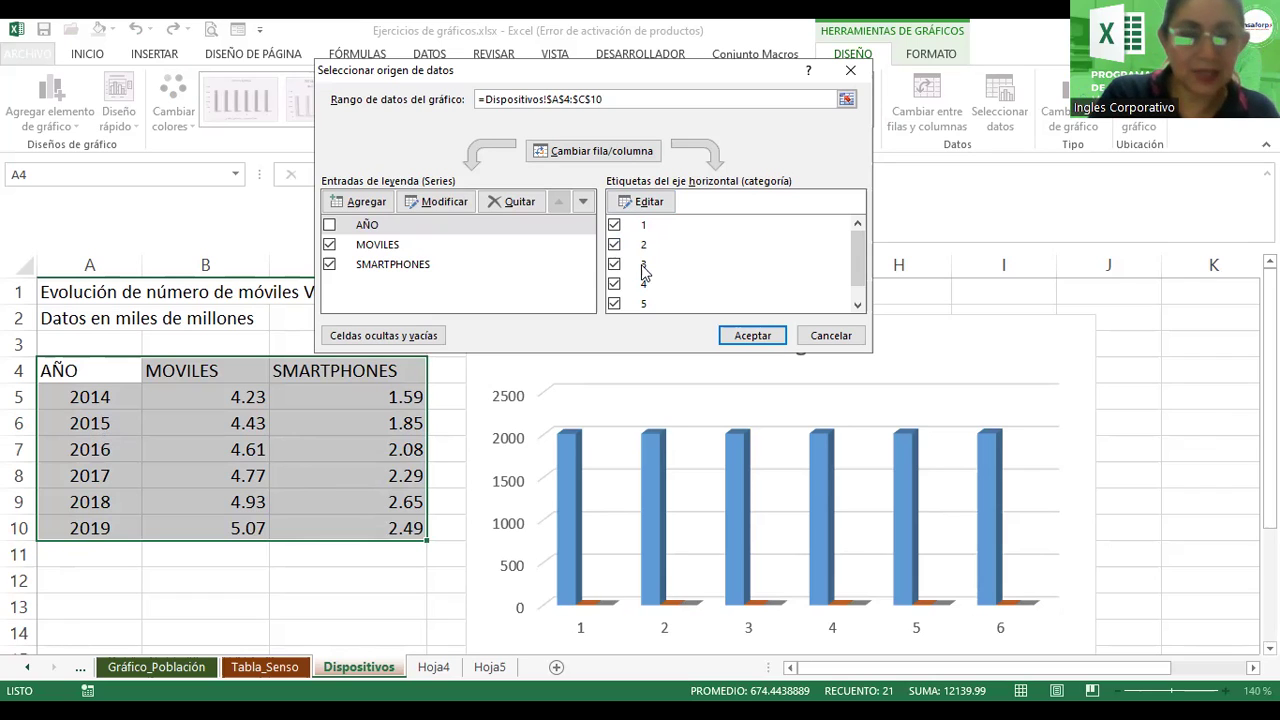
{"action": "left_click", "coordinate": [636, 203]}
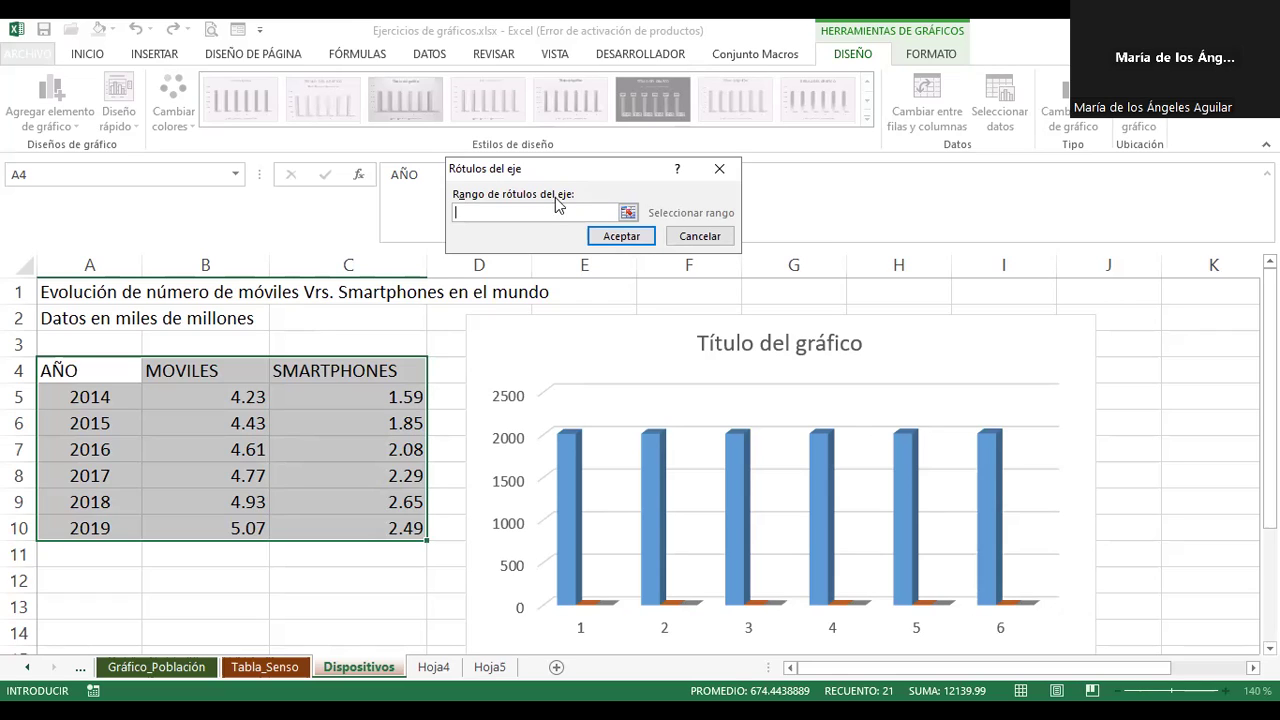
{"action": "left_click", "coordinate": [626, 213]}
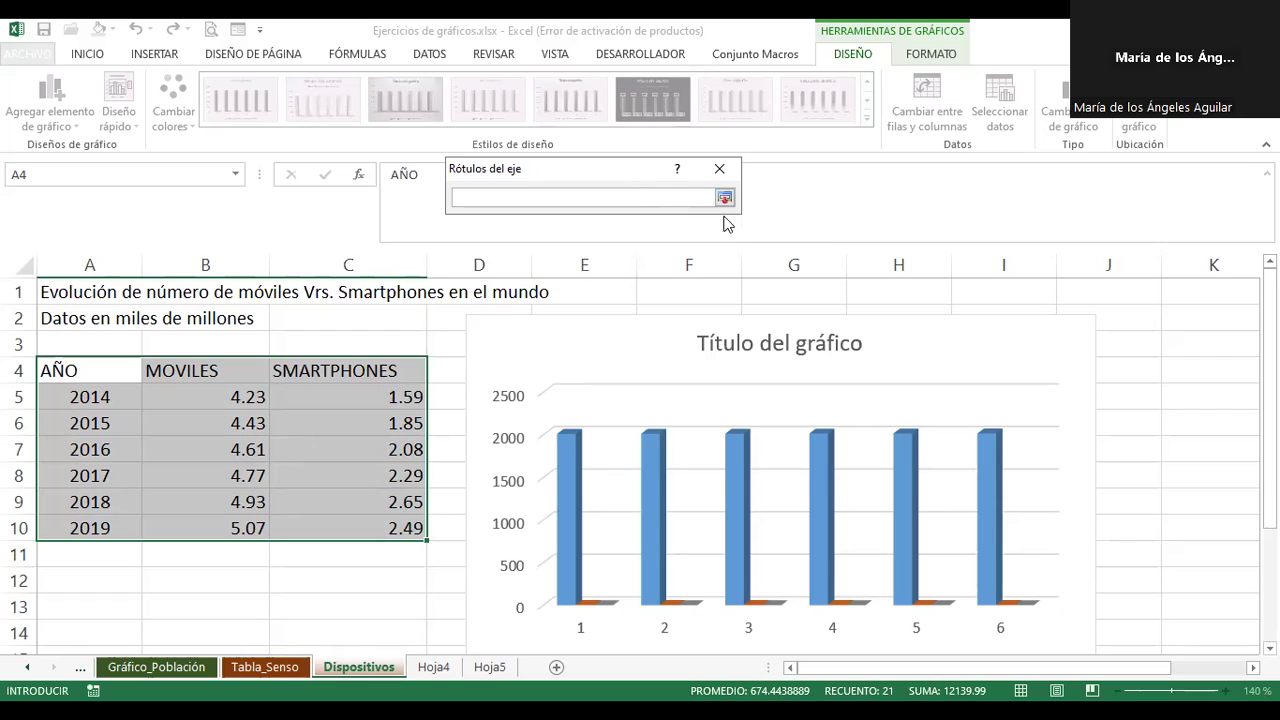
{"action": "left_click", "coordinate": [724, 199]}
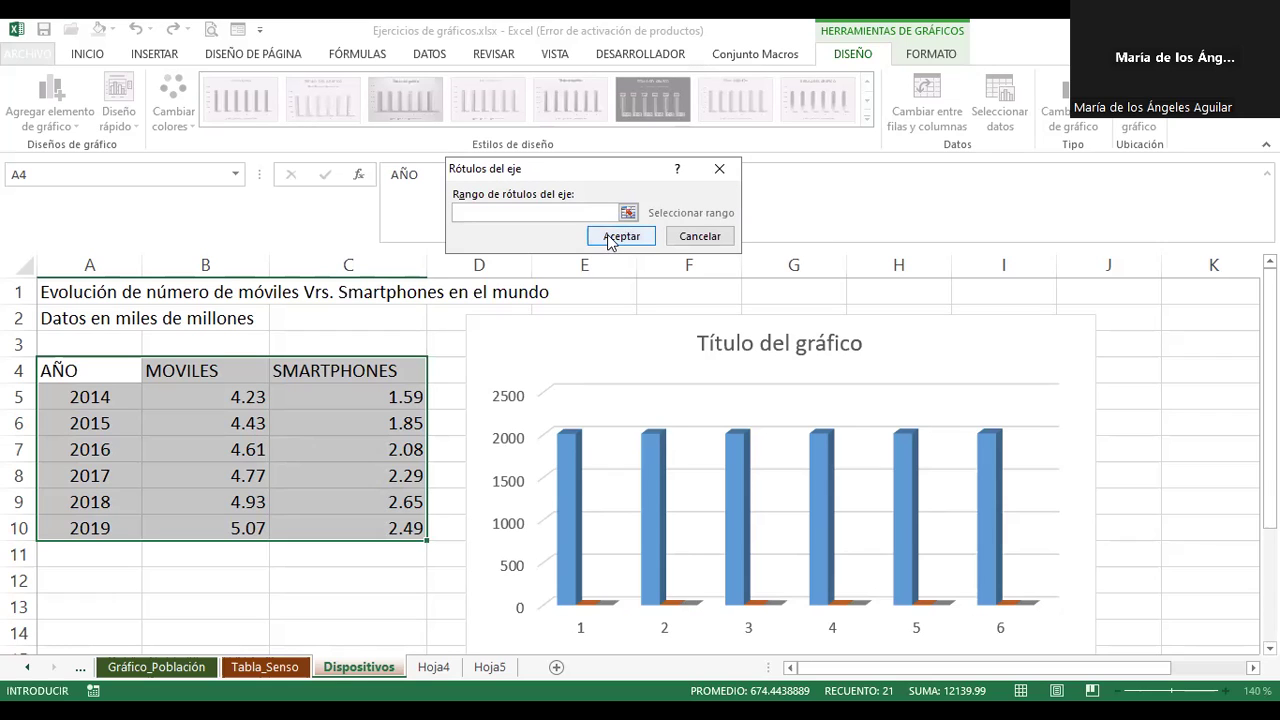
{"action": "left_click", "coordinate": [610, 241]}
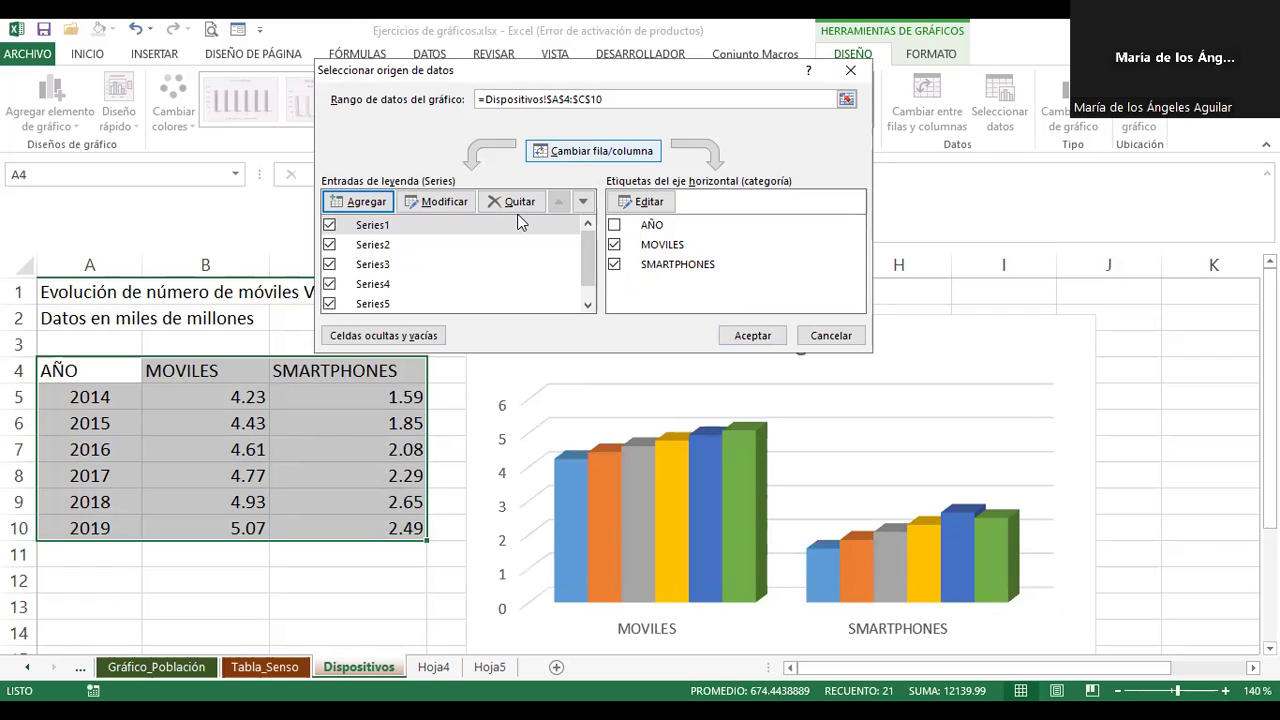
- Swap rows and columns back so MOVILES and SMARTPHONES are series, and move the dialog aside
{"action": "key", "text": "space"}
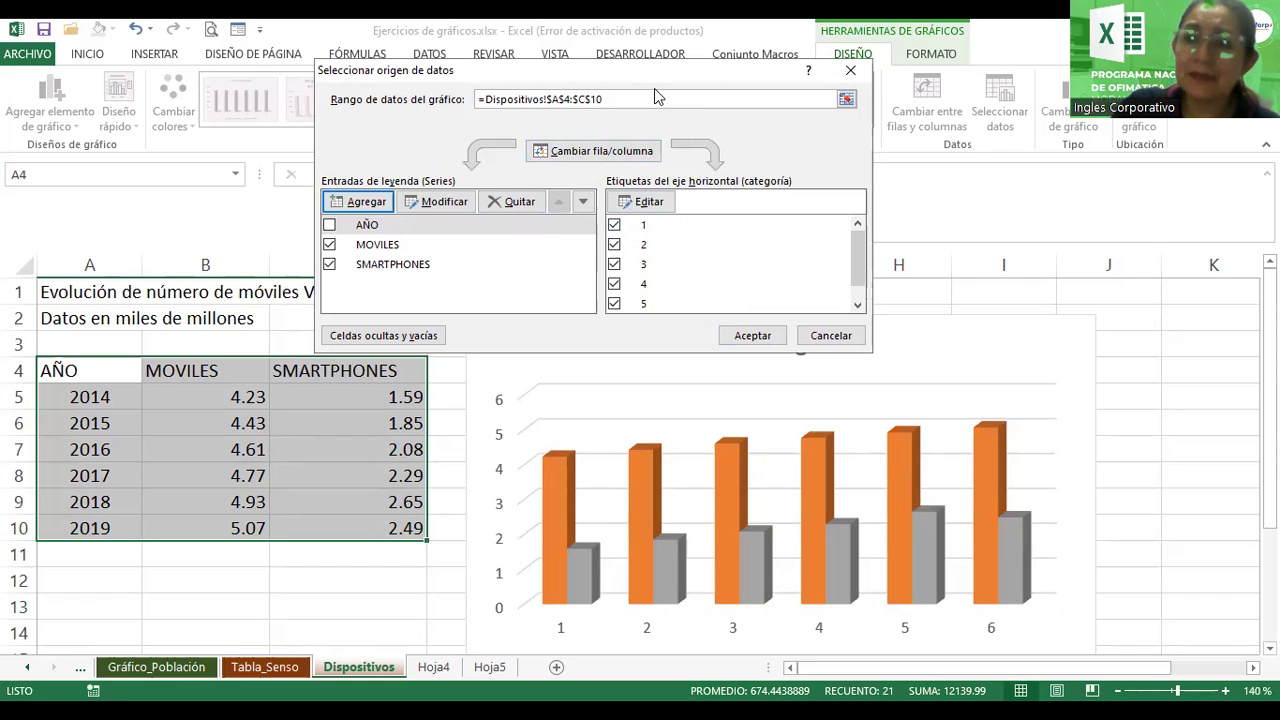
{"action": "left_click_drag", "start_coordinate": [654, 88], "coordinate": [589, 157]}
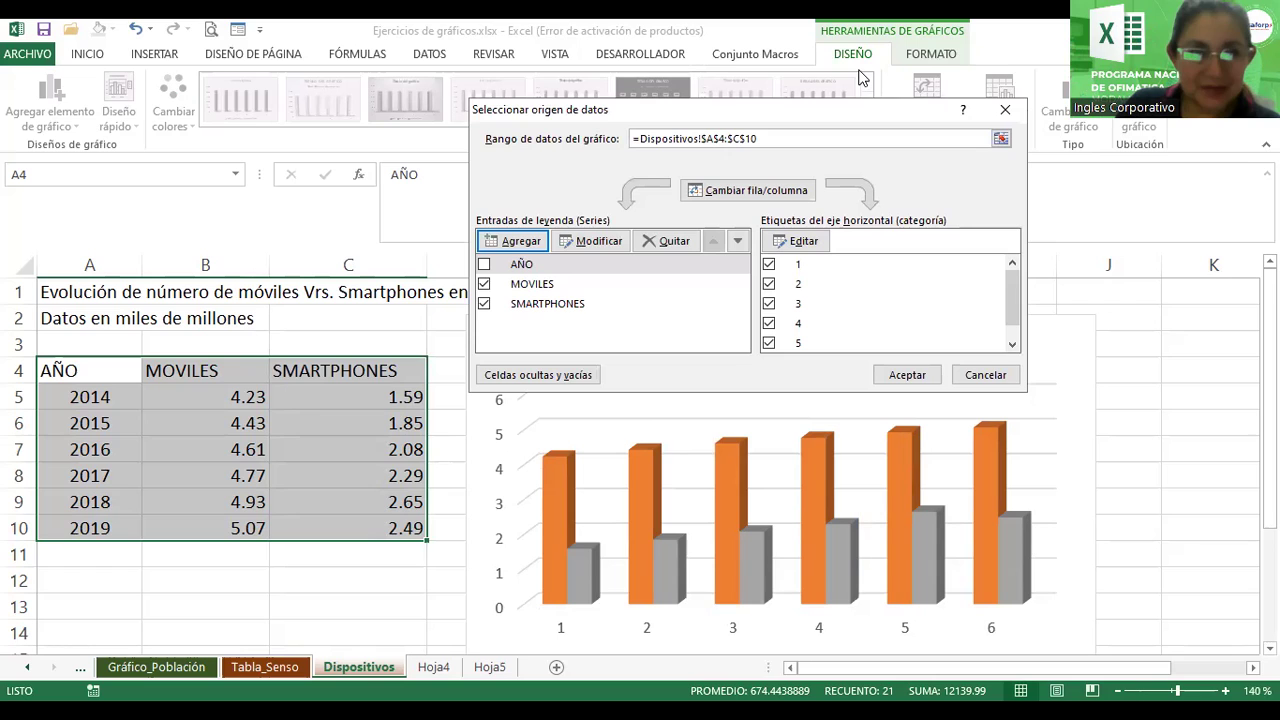
- Set the horizontal axis labels to the years in A5:A10 (2014–2019) and apply the data source
{"action": "left_click", "coordinate": [786, 246]}
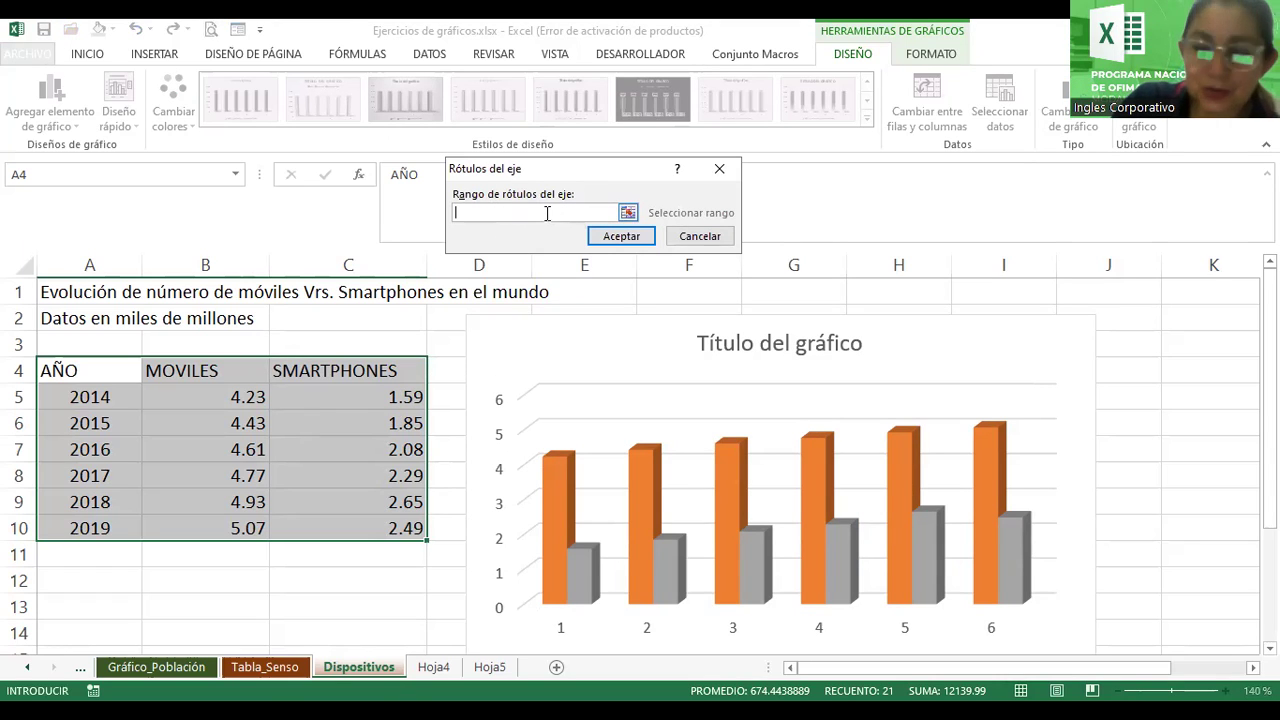
{"action": "left_click", "coordinate": [628, 214]}
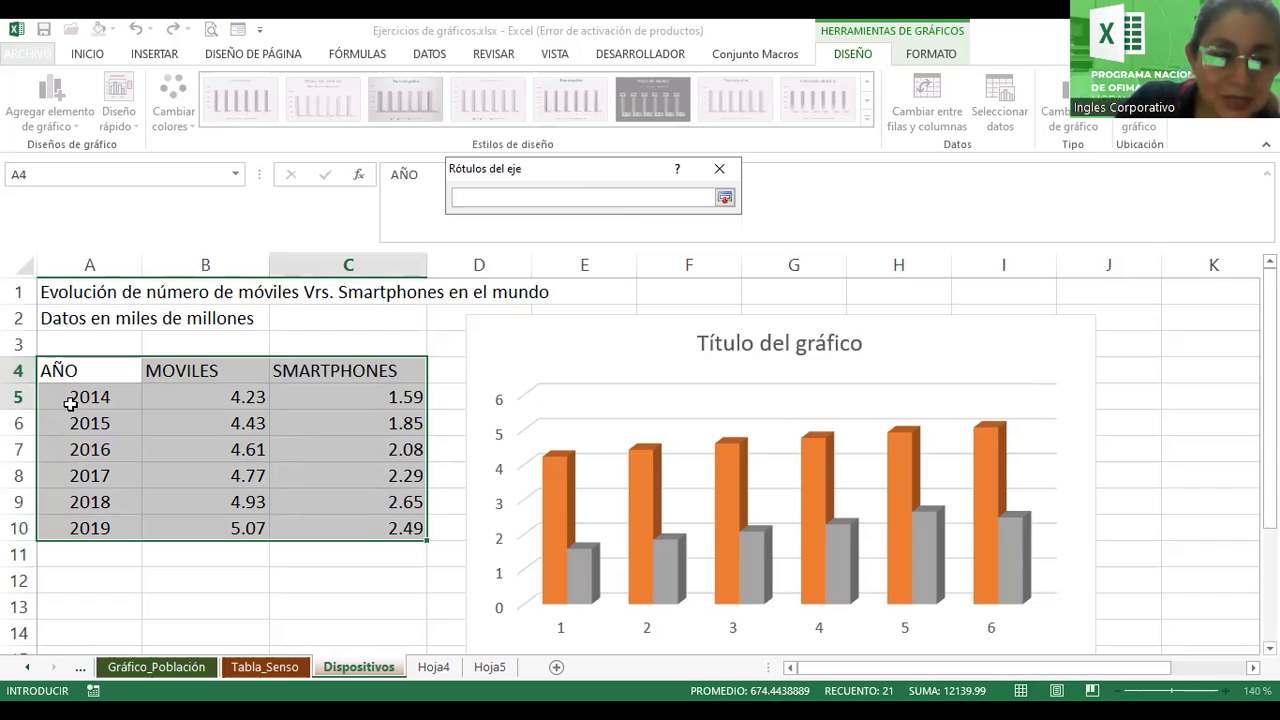
{"action": "left_click_drag", "start_coordinate": [70, 397], "coordinate": [87, 427]}
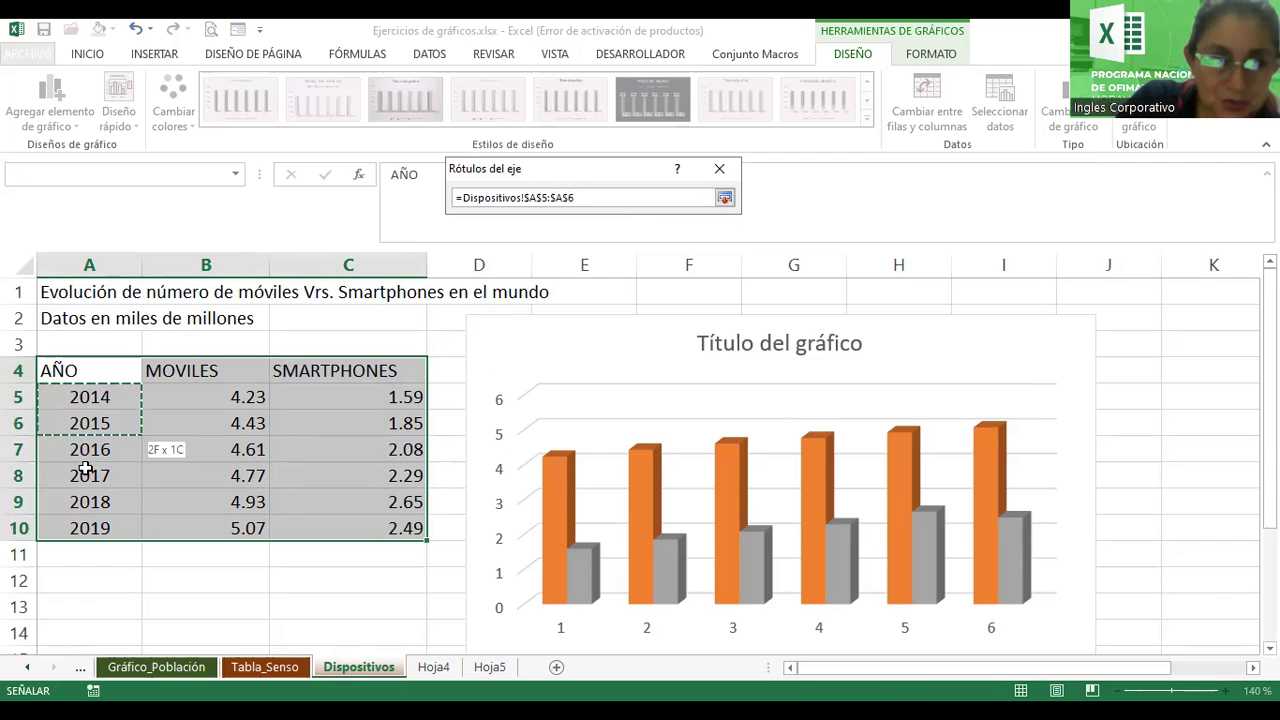
{"action": "left_click_drag", "start_coordinate": [87, 470], "coordinate": [89, 522]}
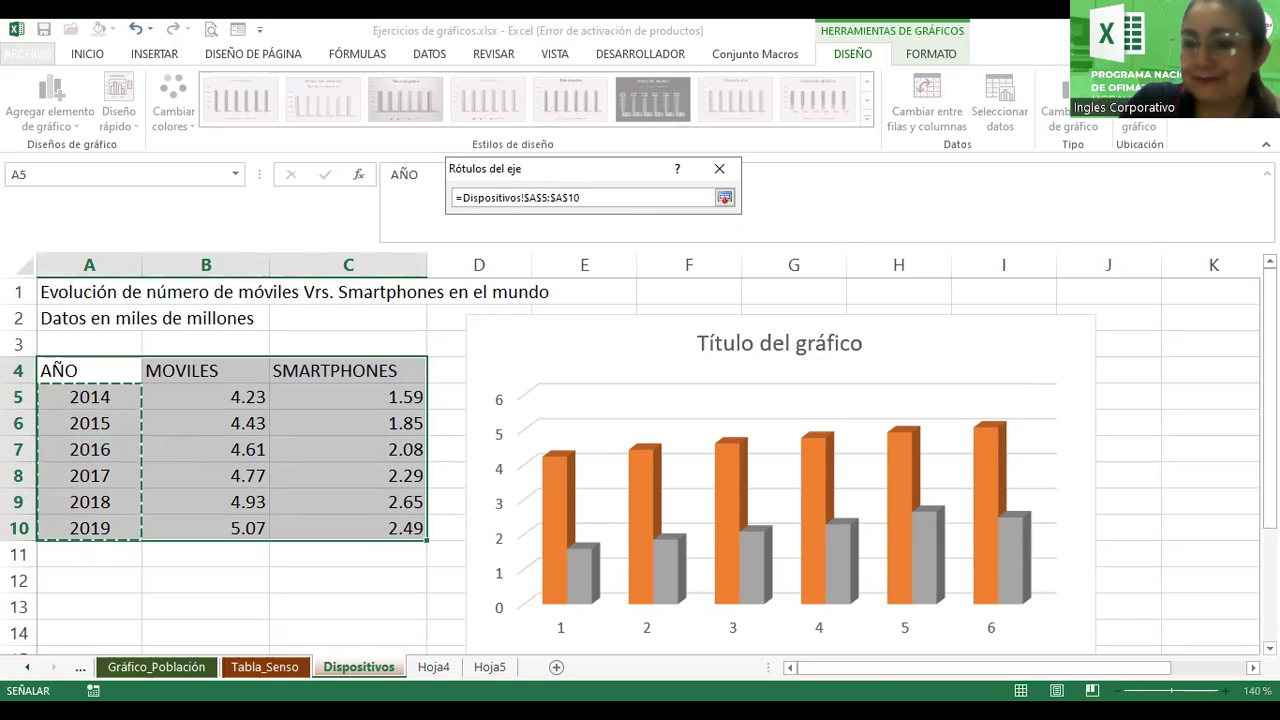
{"action": "scroll", "coordinate": [640, 460], "scroll_direction": "down", "scroll_amount": 1}
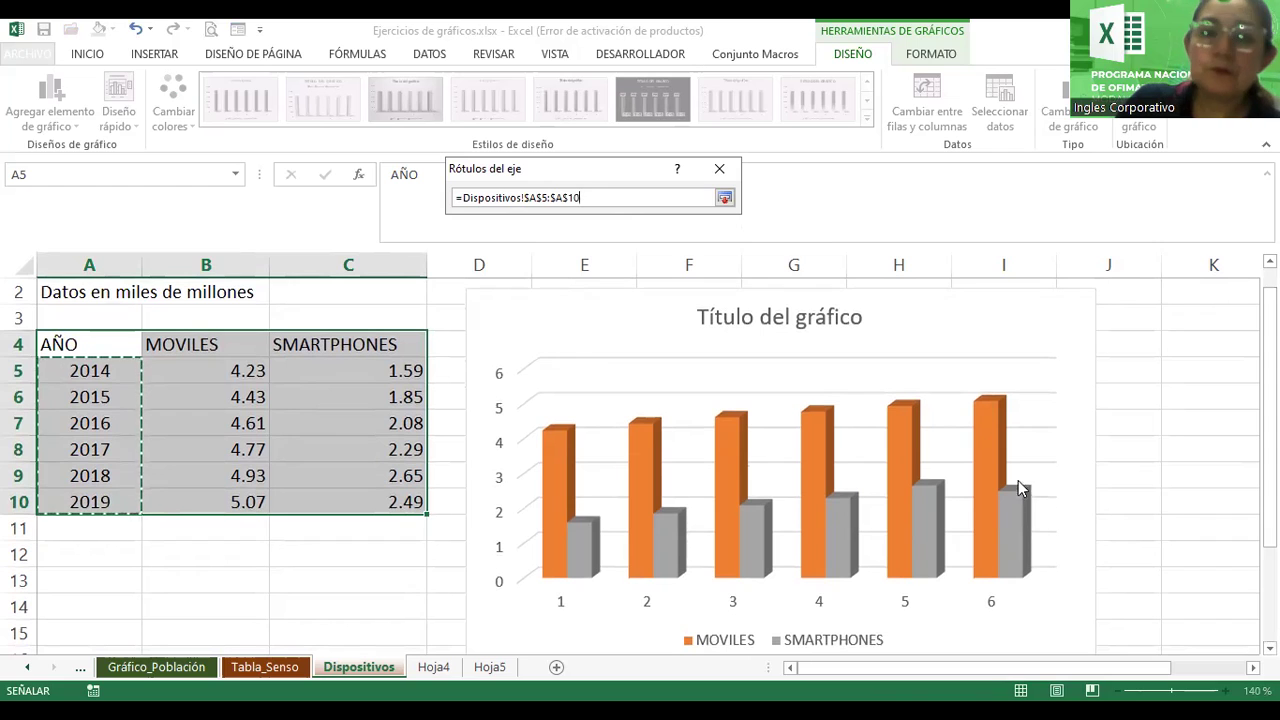
{"action": "left_click", "coordinate": [724, 200]}
{"action": "left_click", "coordinate": [634, 237]}
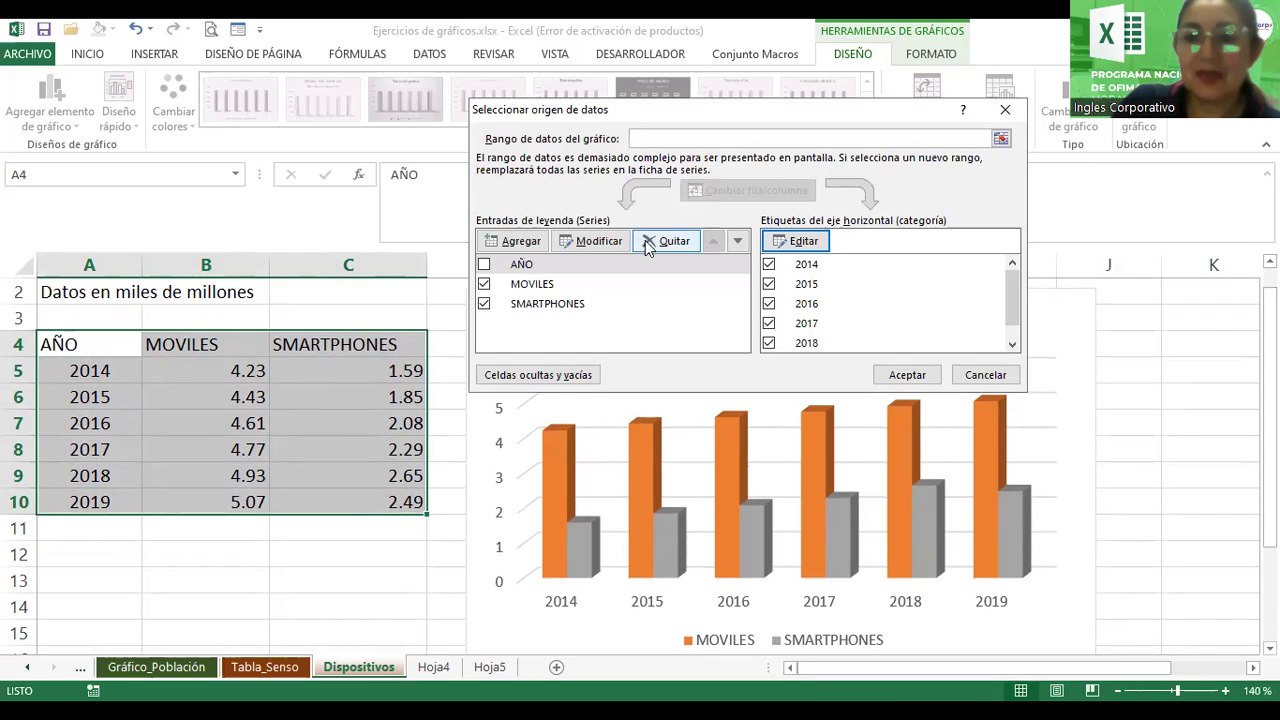
{"action": "left_click", "coordinate": [911, 376]}
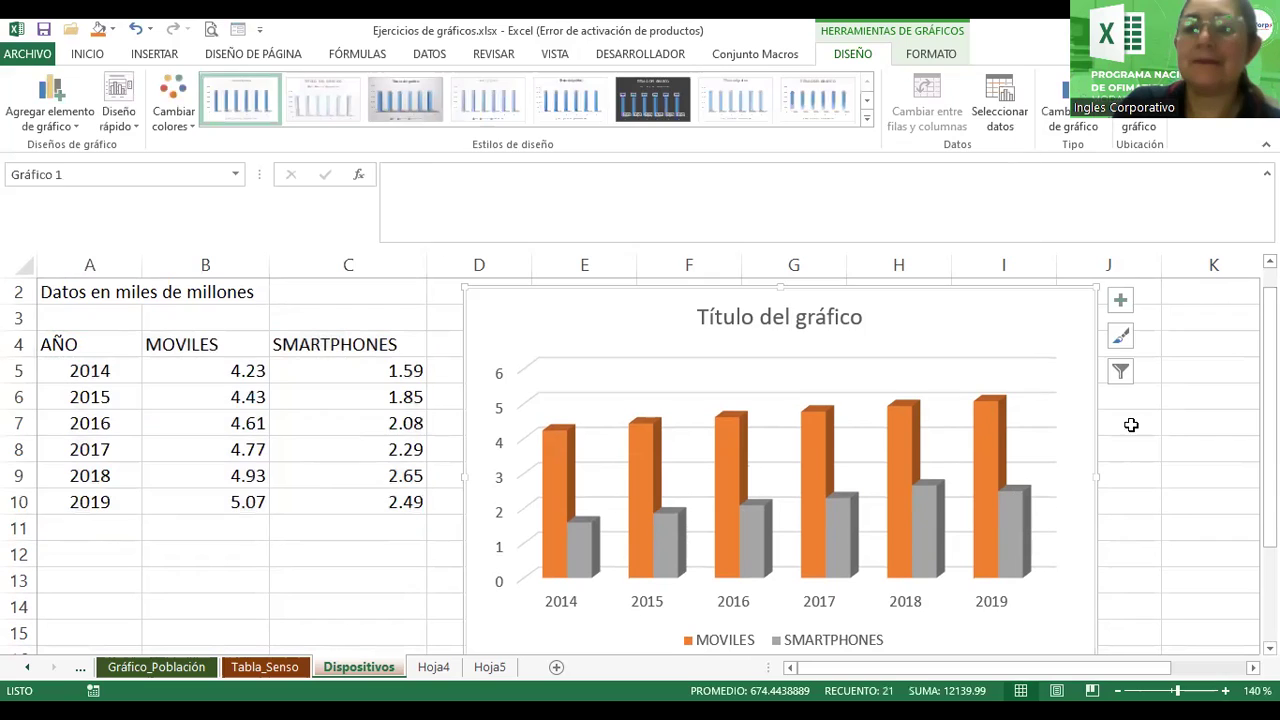
{"action": "left_click", "coordinate": [1128, 396]}
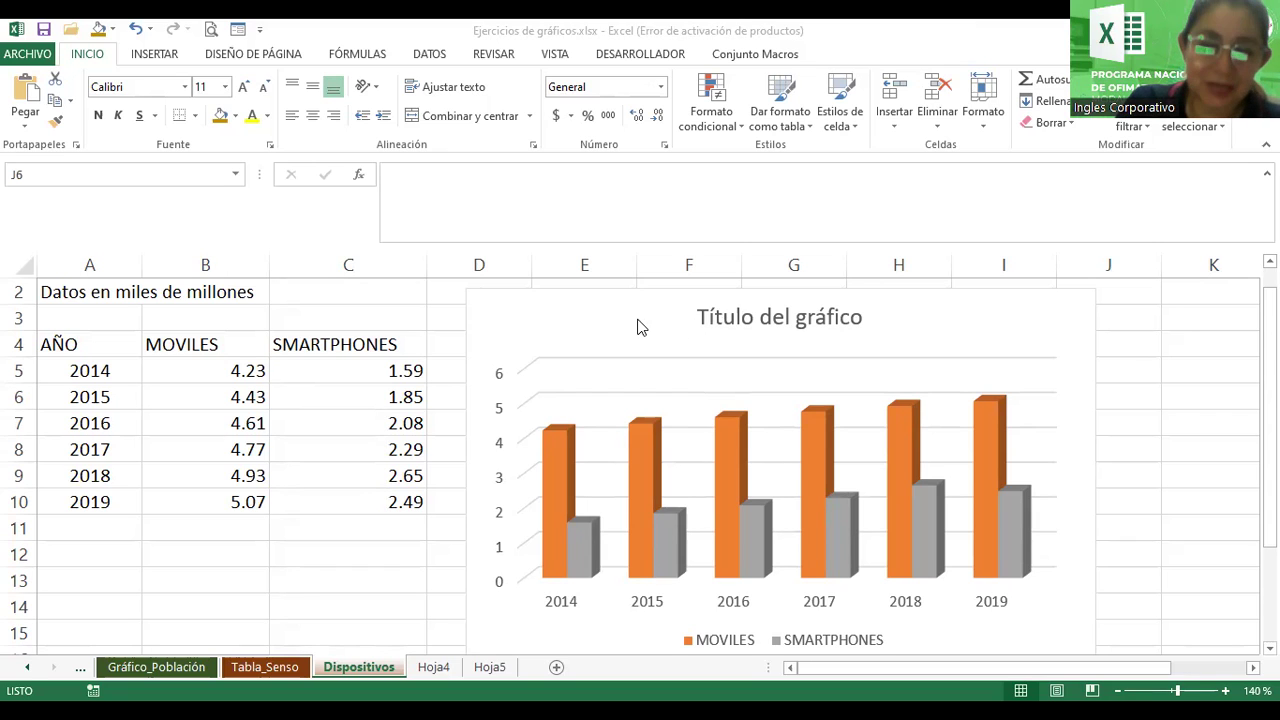
{"action": "left_click", "coordinate": [803, 389]}
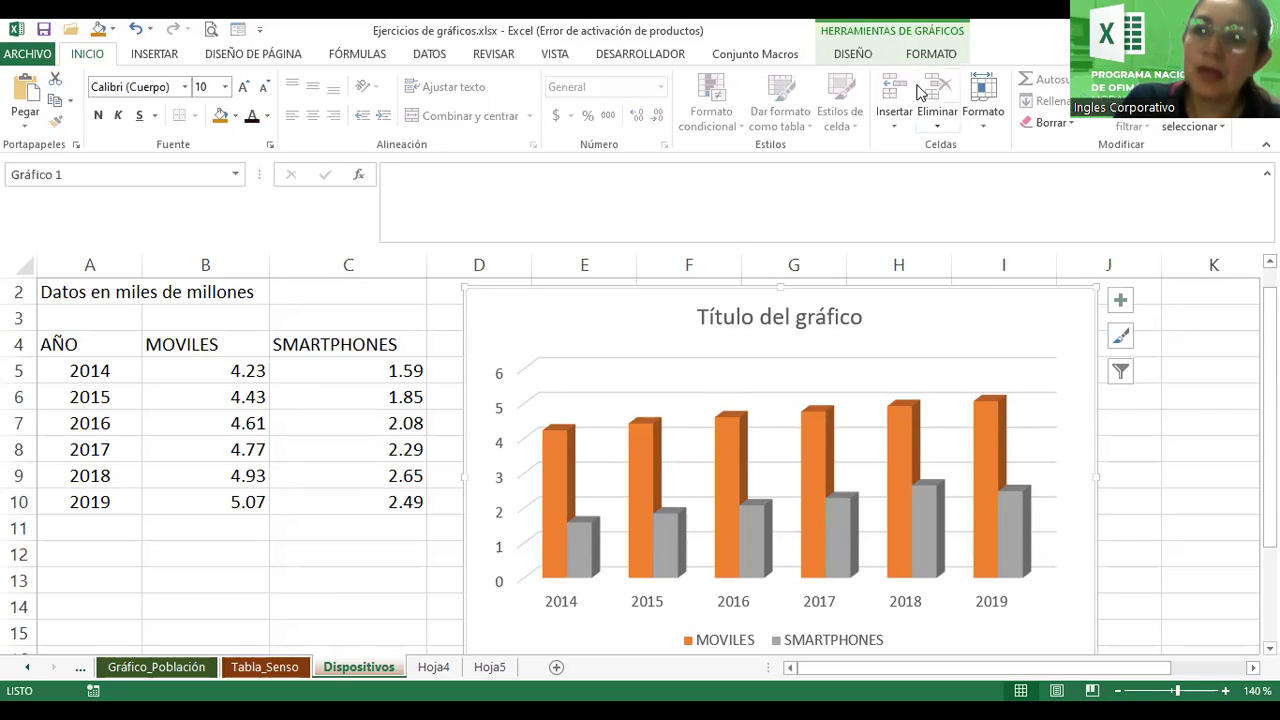
{"action": "left_click", "coordinate": [873, 56]}
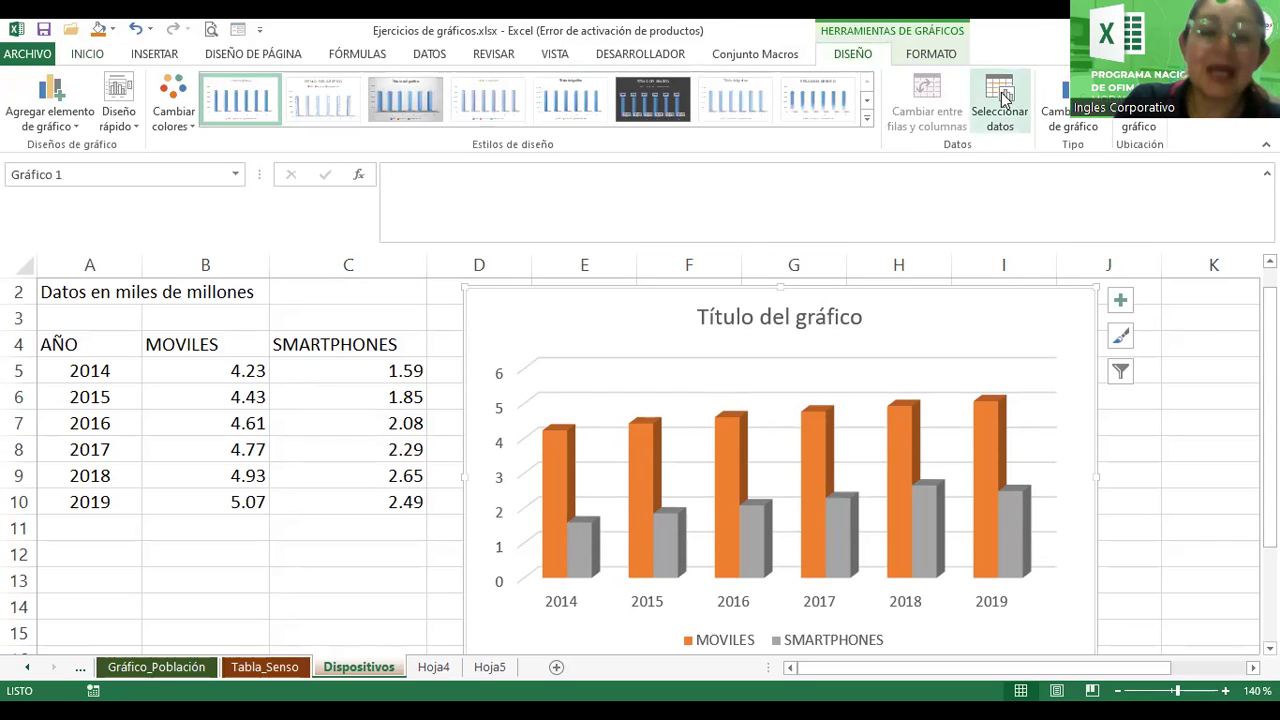
- Reopen Seleccionar datos and leave AÑO unticked, keeping only MOVILES and SMARTPHONES as series
{"action": "left_click", "coordinate": [1003, 100]}
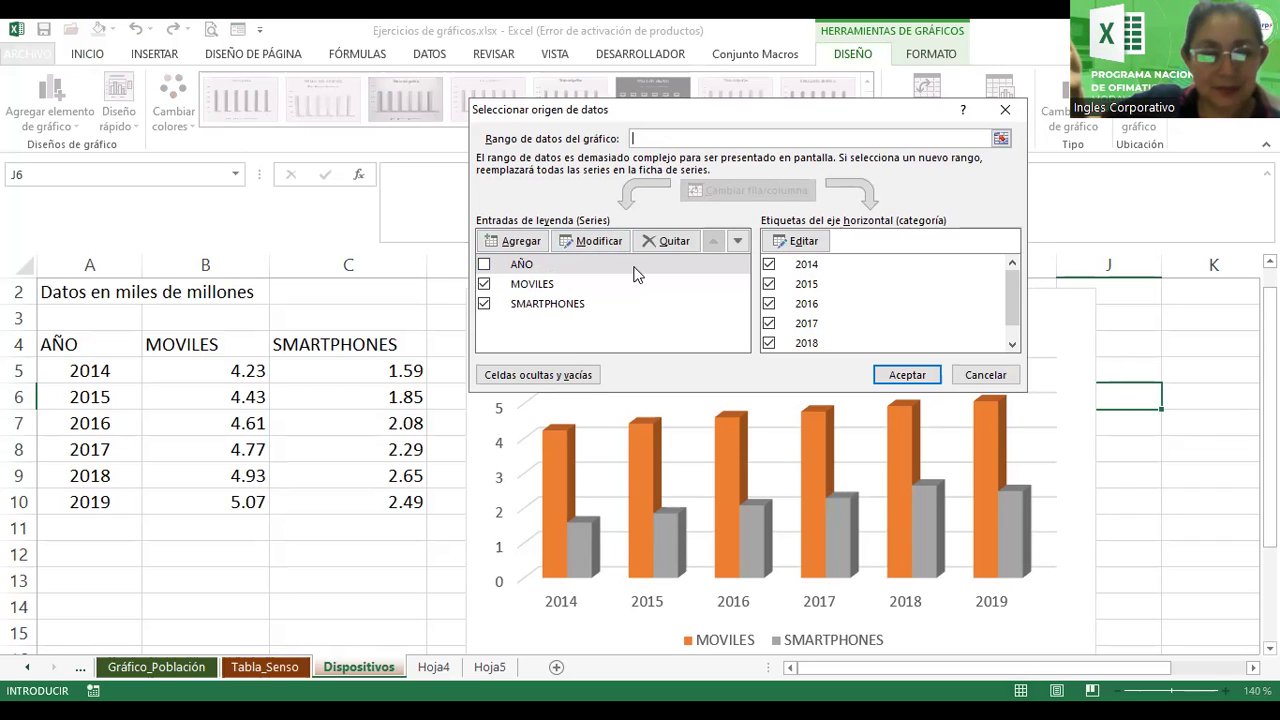
{"action": "left_click", "coordinate": [485, 265]}
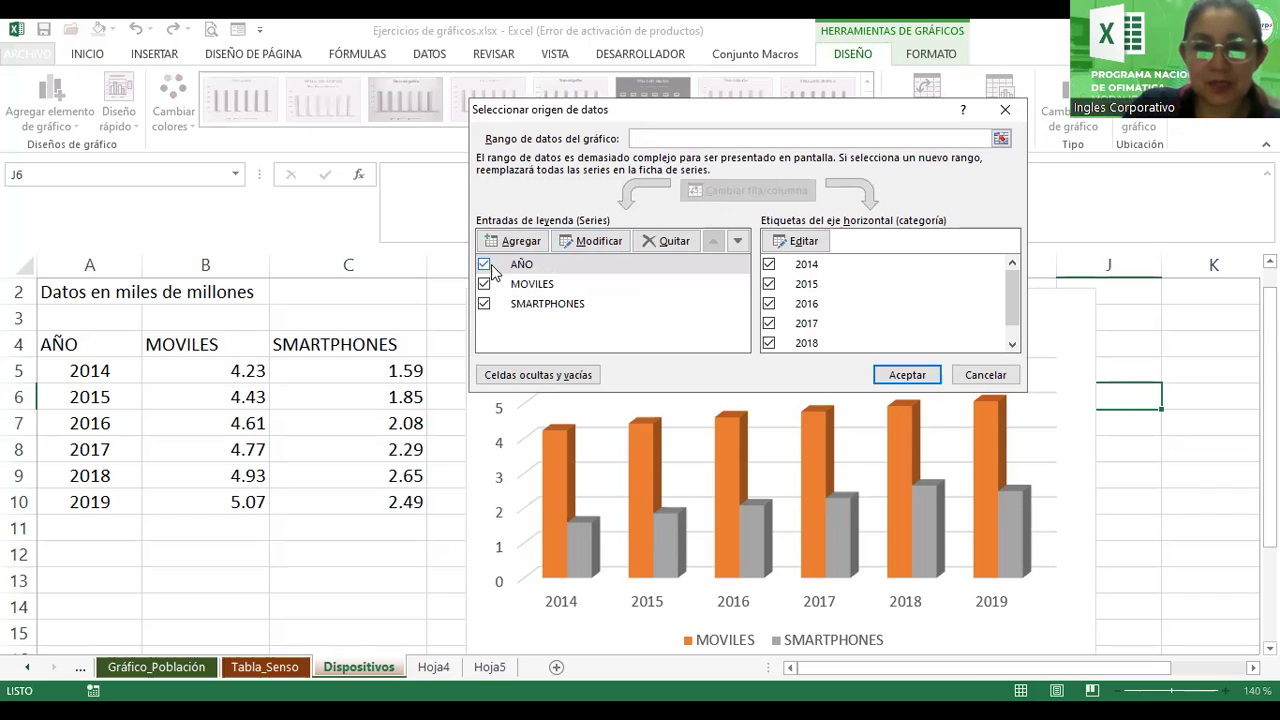
{"action": "left_click", "coordinate": [484, 265]}
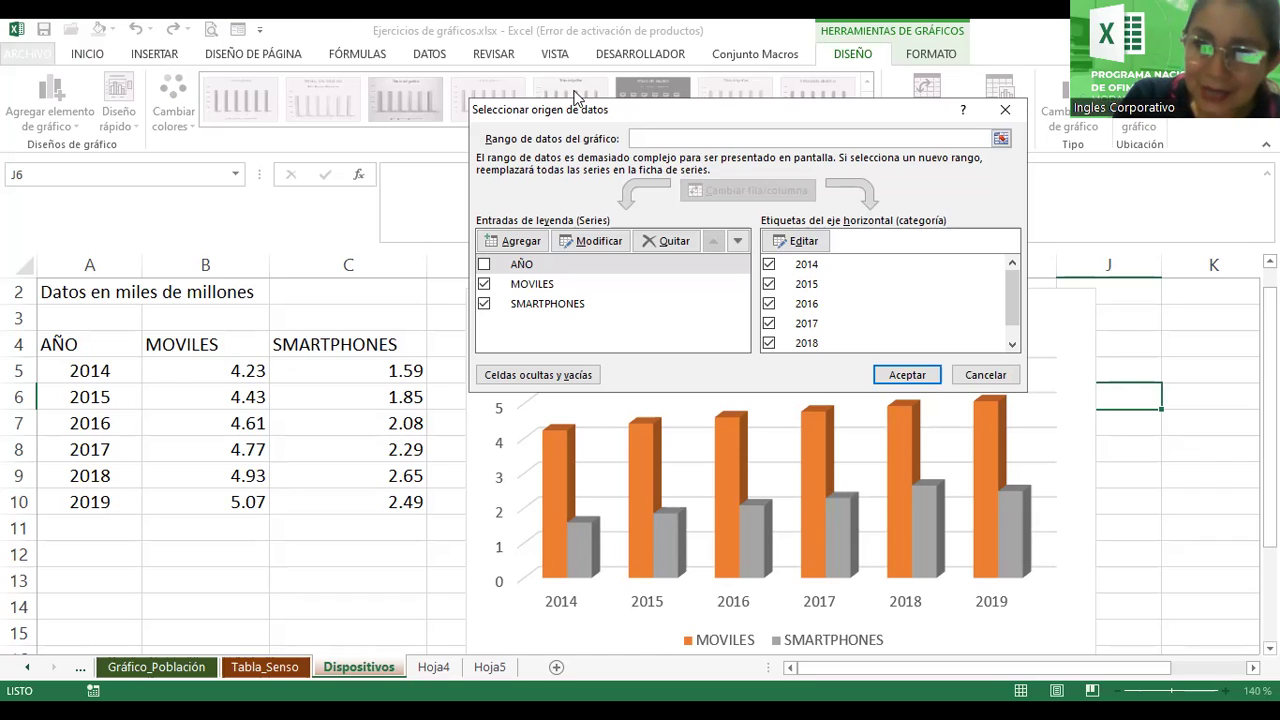
- Confirm =Dispositivos!$A$5:$A$10 as horizontal axis labels and close the data source dialog
{"action": "left_click", "coordinate": [816, 247]}
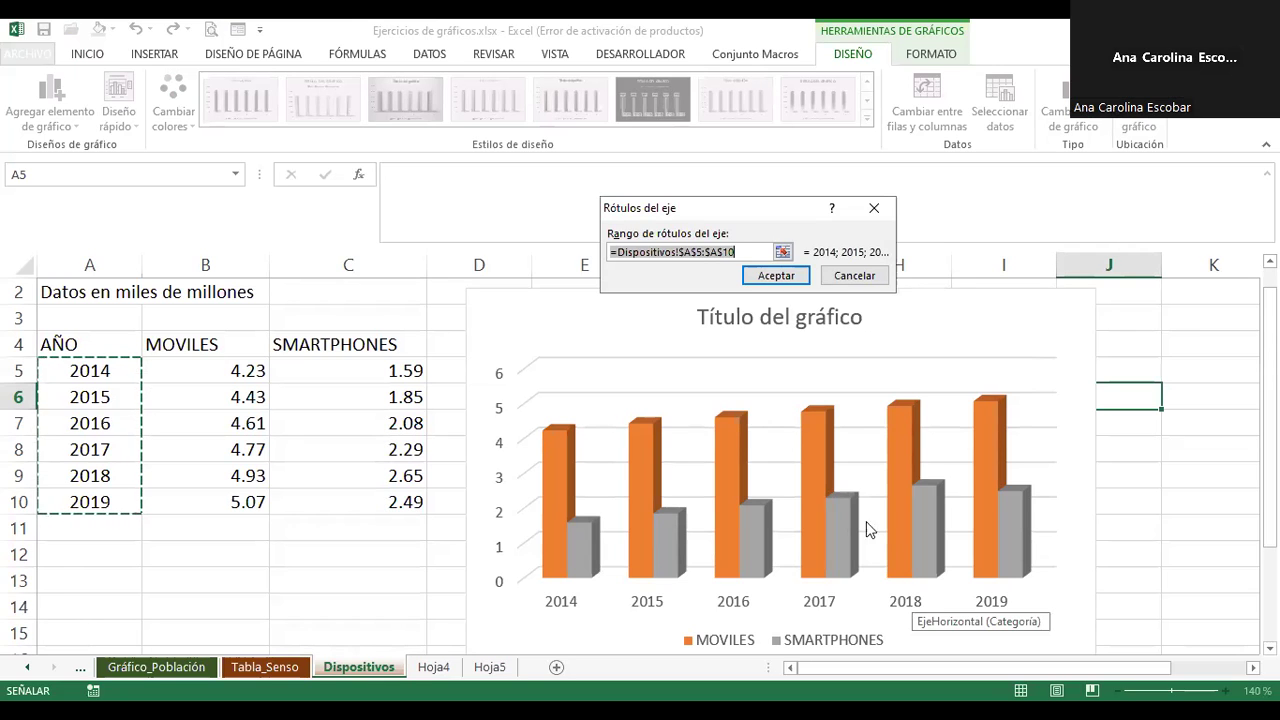
{"action": "left_click", "coordinate": [785, 277]}
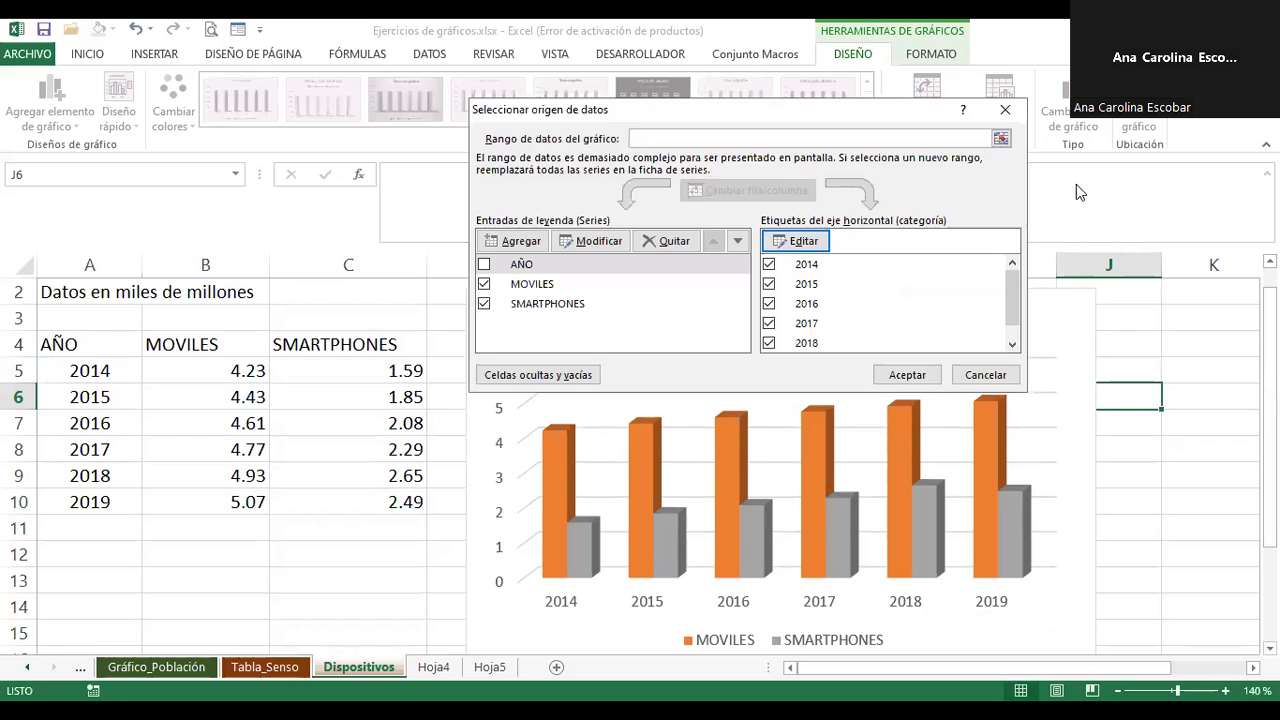
{"action": "left_click", "coordinate": [890, 372]}
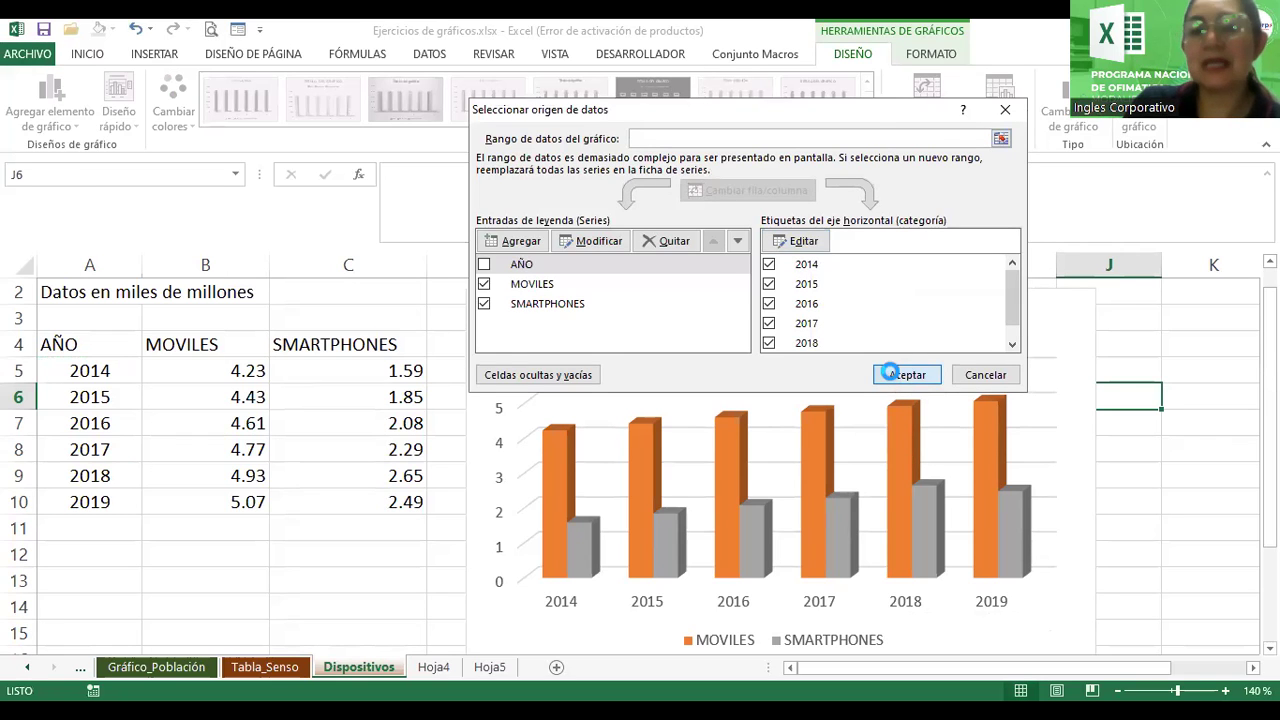
{"action": "left_click", "coordinate": [746, 312]}
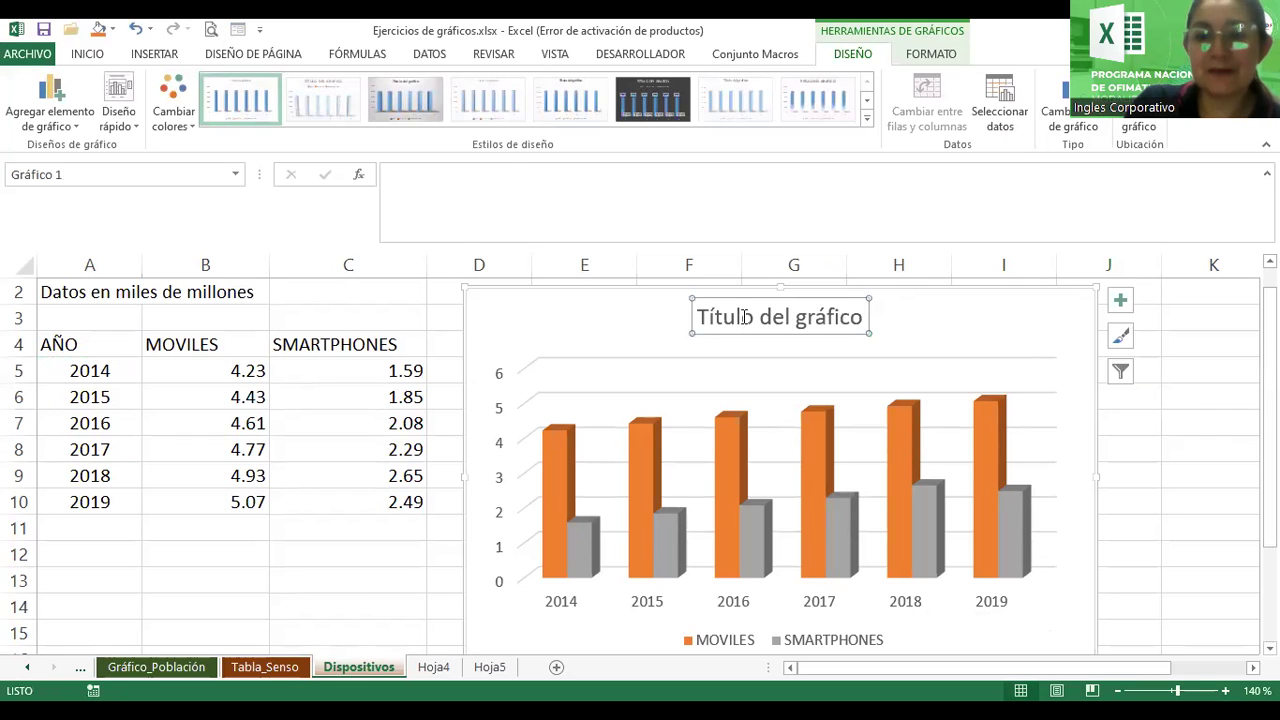
- Replace the placeholder chart title with 'Móviles vrs. Smartphones'
{"action": "left_click", "coordinate": [744, 316]}
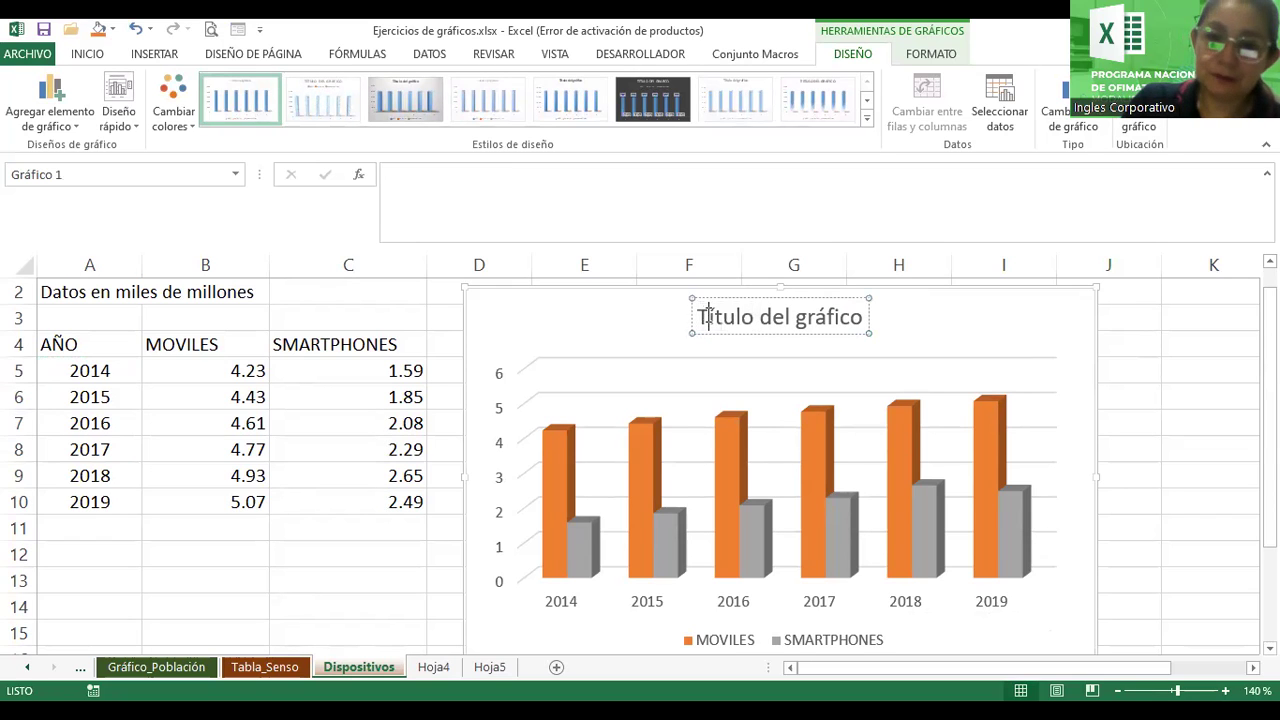
{"action": "left_click_drag", "start_coordinate": [704, 316], "coordinate": [932, 320]}
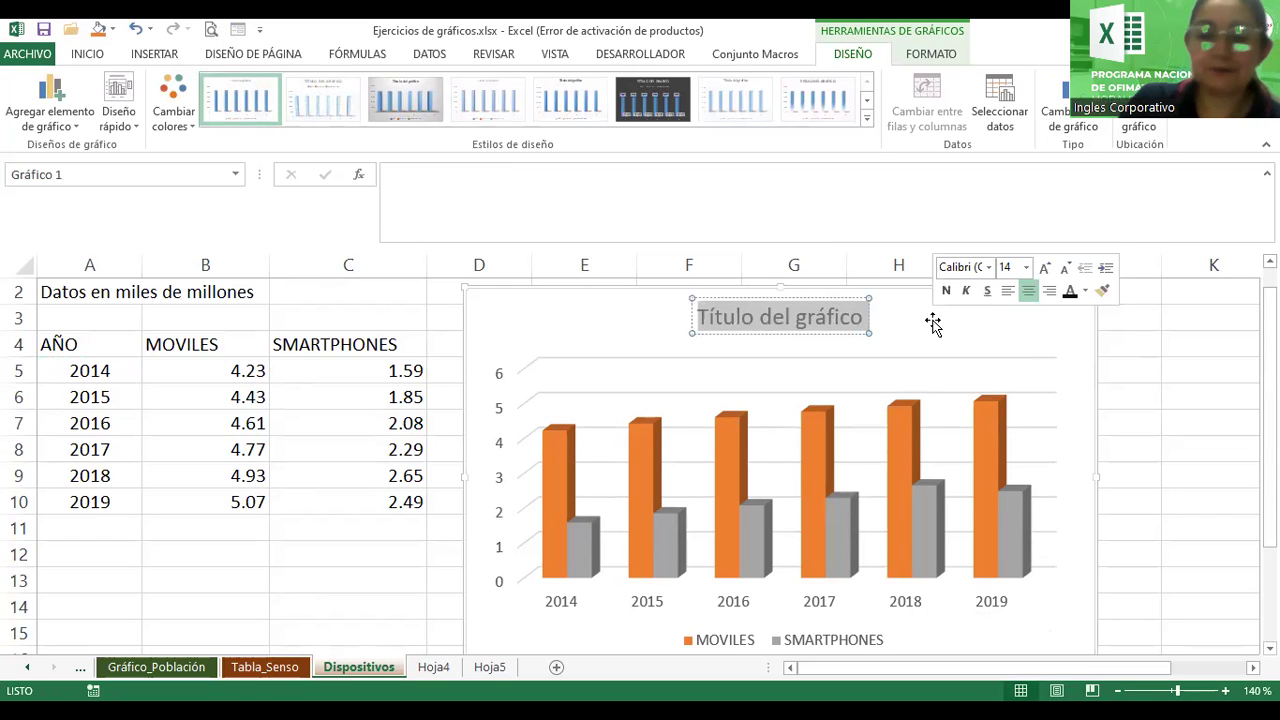
{"action": "type", "text": "Mi"}
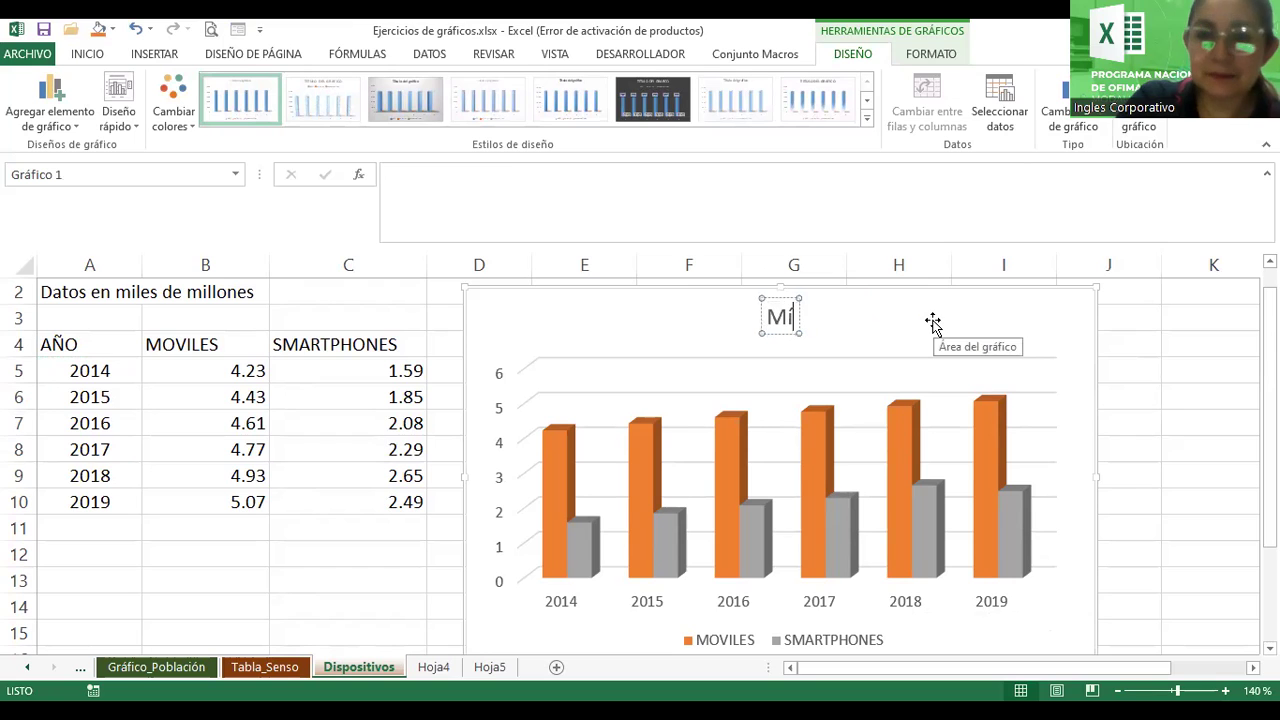
{"action": "key", "text": "BackSpace"}
{"action": "type", "text": "óviles vrs. Smar"}
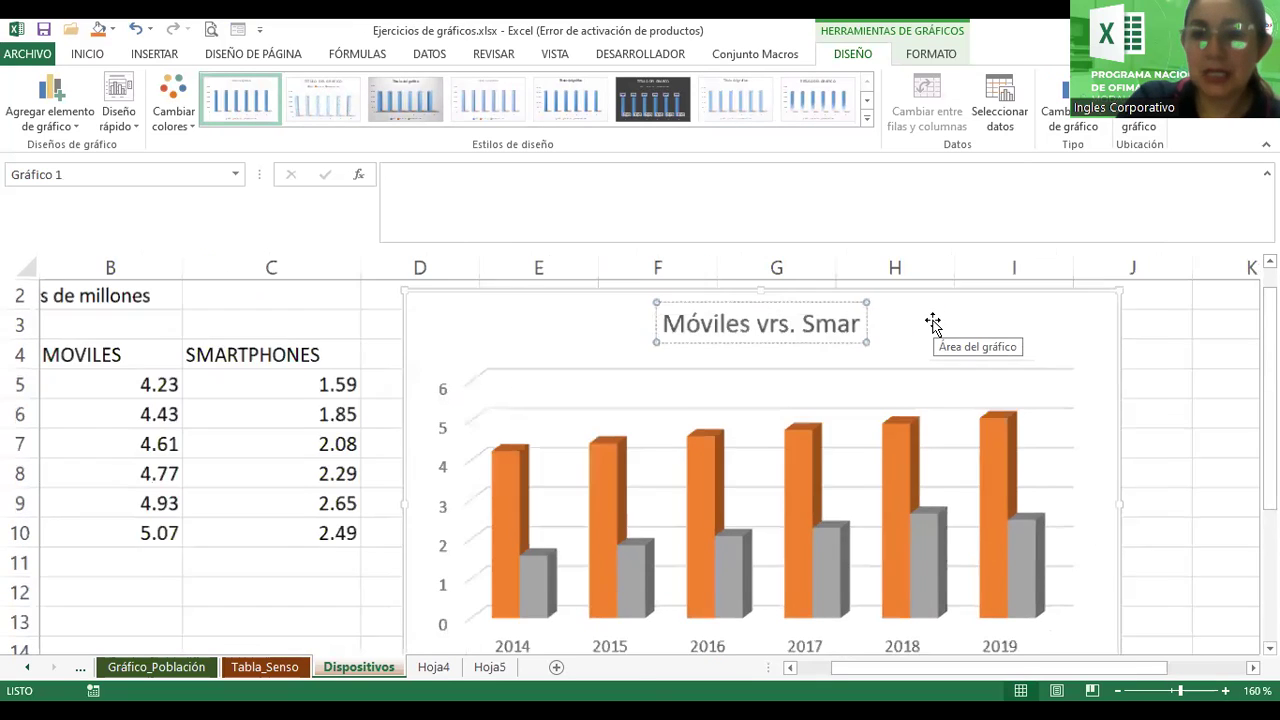
{"action": "type", "text": "tphones"}
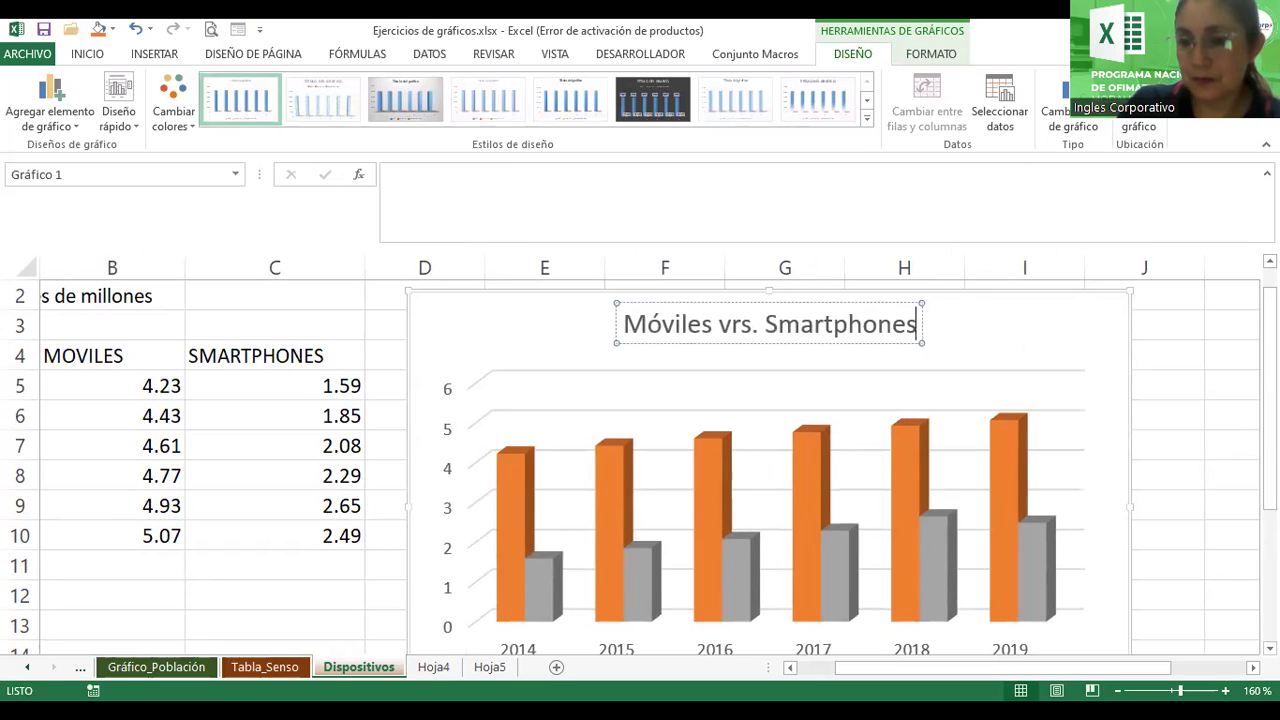
- Make the chart title bold and italic
{"action": "left_click", "coordinate": [1117, 690]}
{"action": "left_click", "coordinate": [1117, 690]}
{"action": "left_click", "coordinate": [1117, 690]}
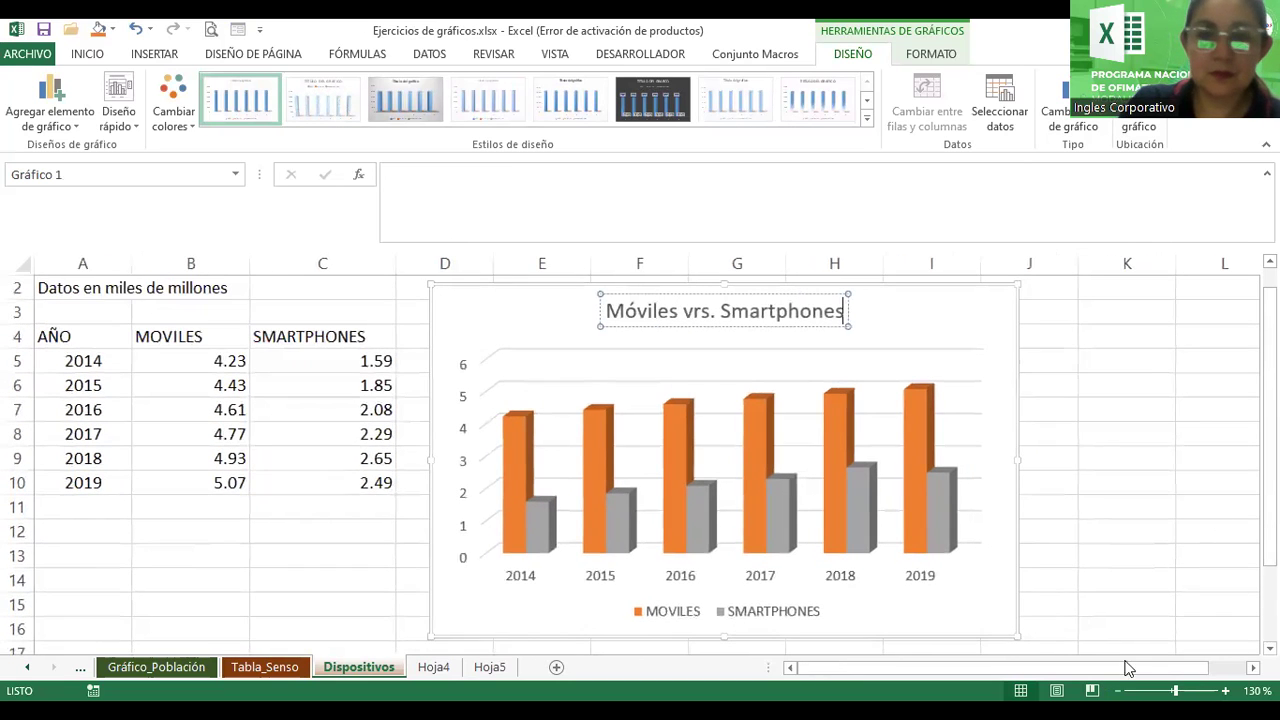
{"action": "scroll", "coordinate": [1211, 487], "scroll_direction": "up", "scroll_amount": 1}
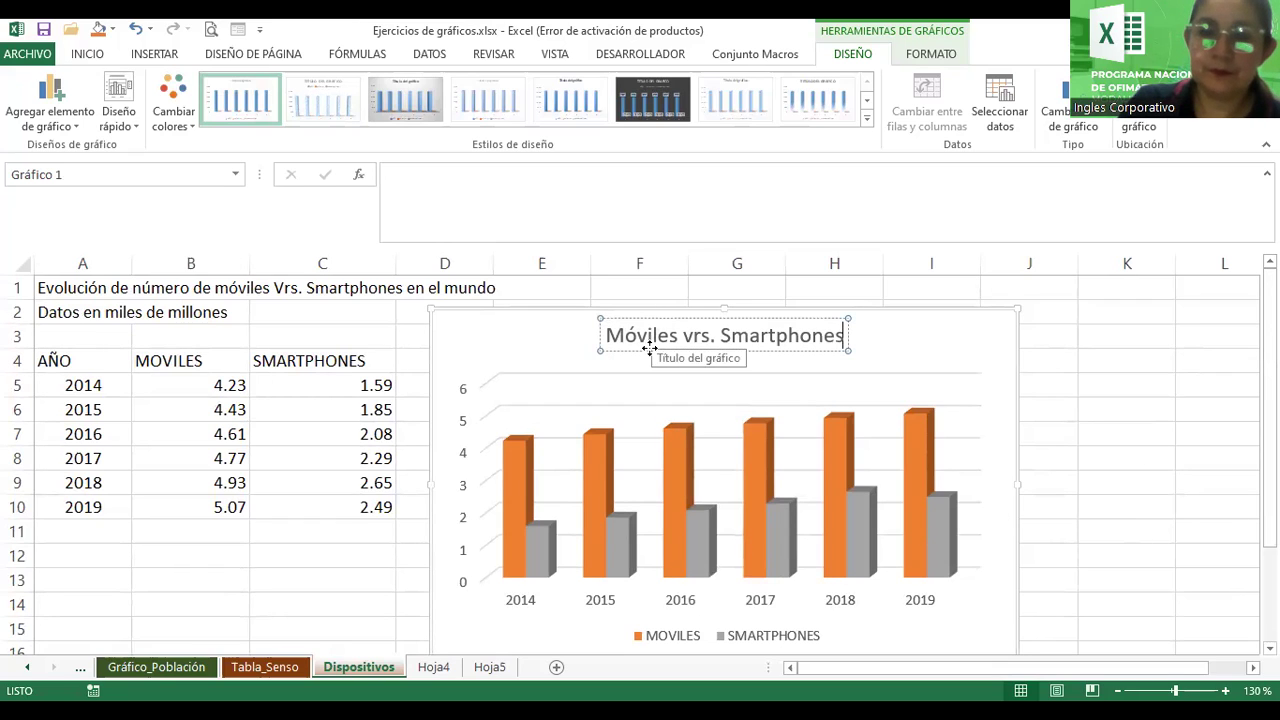
{"action": "left_click", "coordinate": [87, 54]}
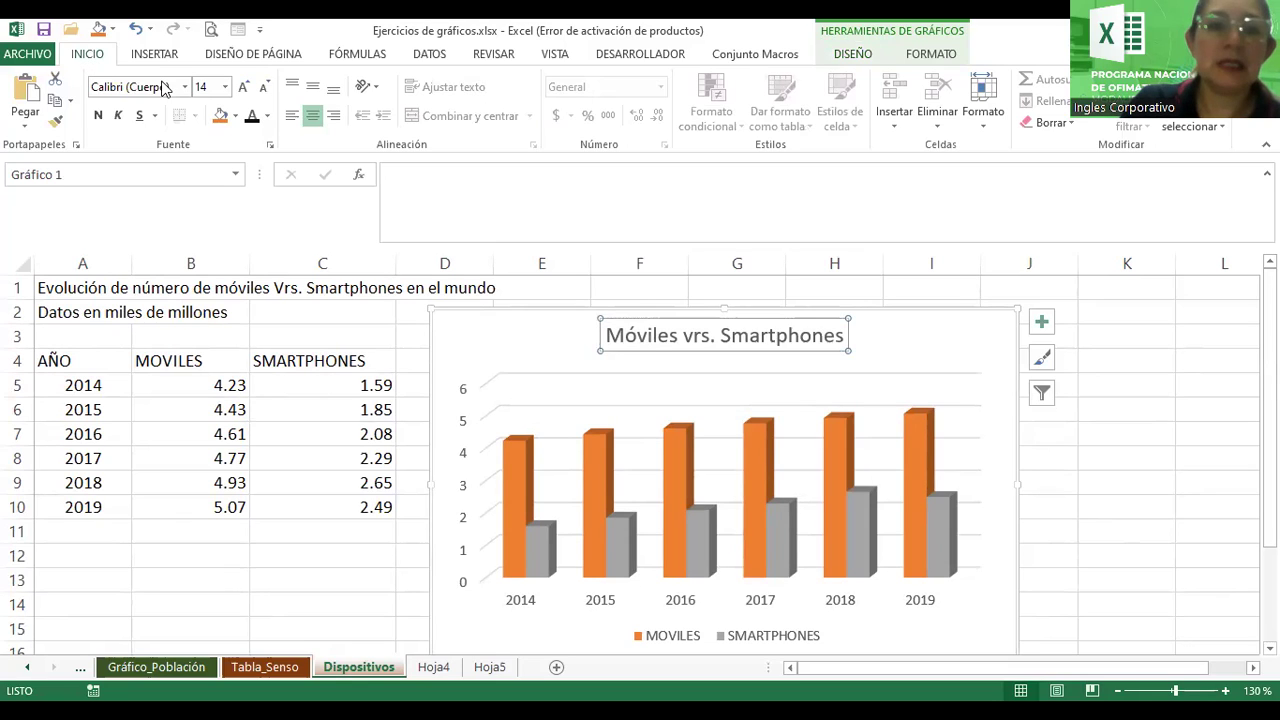
{"action": "left_click", "coordinate": [98, 115]}
{"action": "left_click", "coordinate": [118, 115]}
- Enlarge the title to 16 pt and apply the gradient chart style with an uppercase title
{"action": "left_click", "coordinate": [242, 87]}
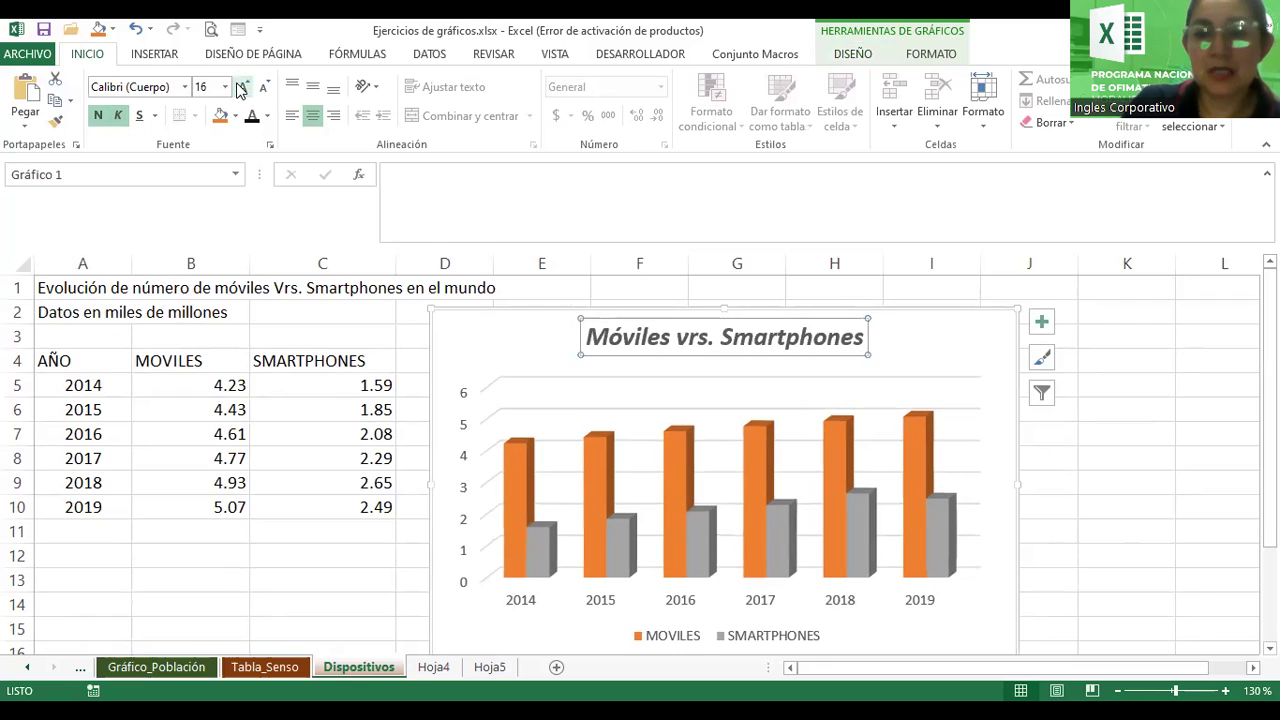
{"action": "left_click", "coordinate": [1000, 337]}
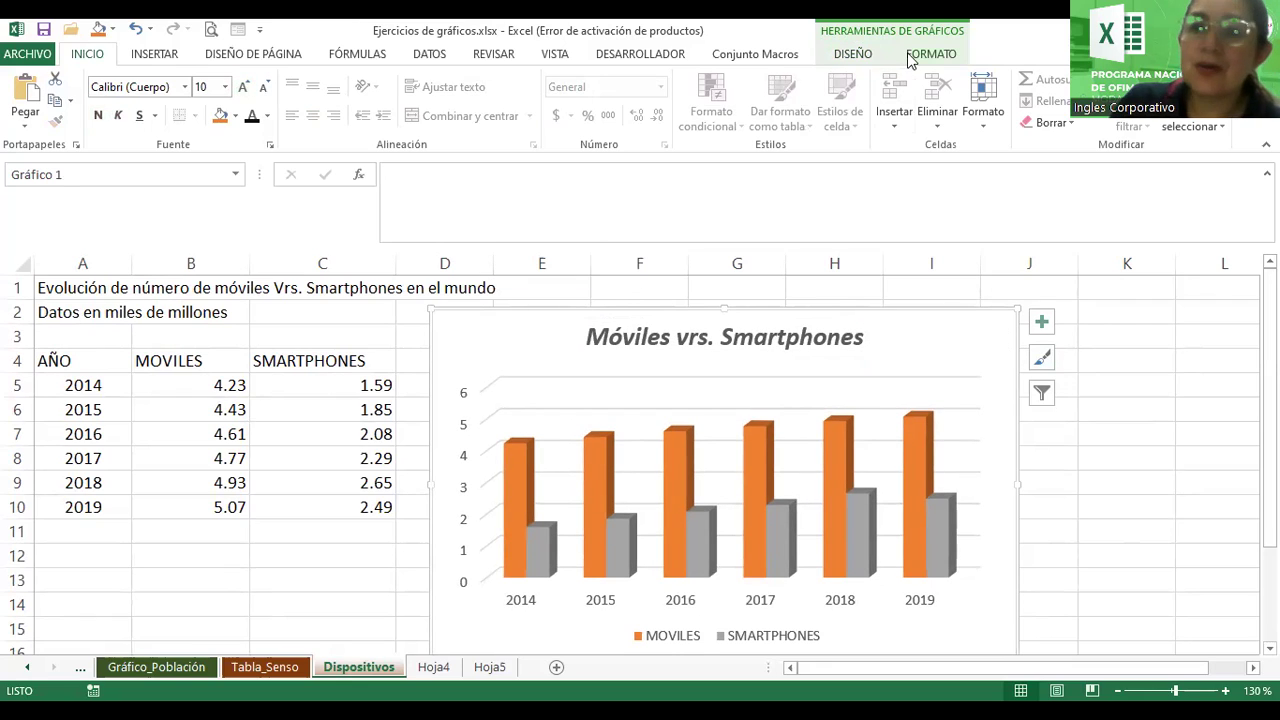
{"action": "left_click", "coordinate": [853, 54]}
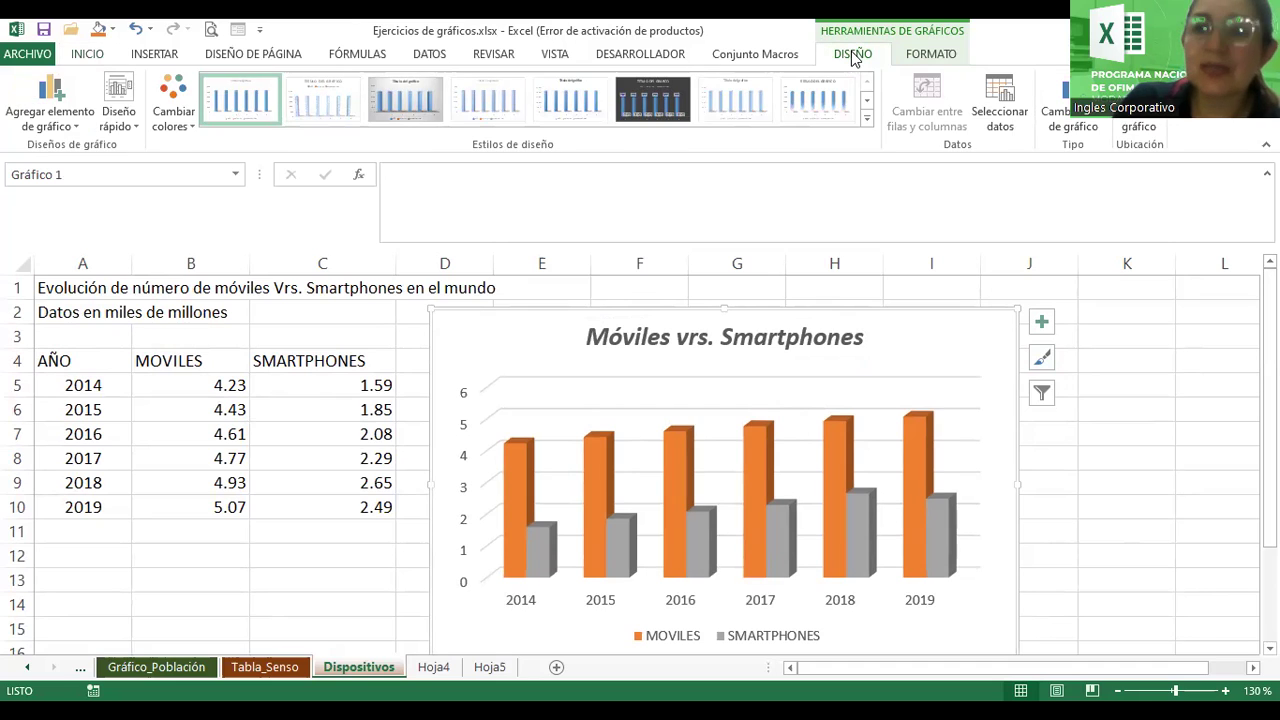
{"action": "left_click", "coordinate": [864, 118]}
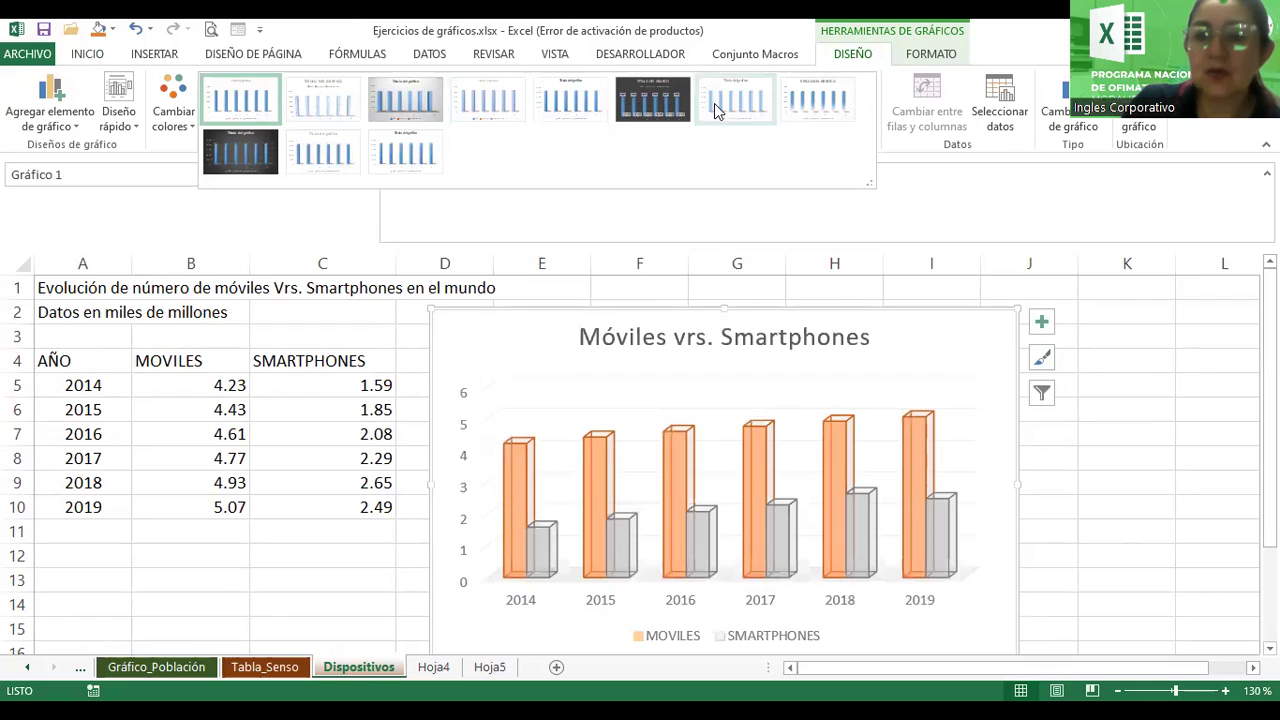
{"action": "left_click", "coordinate": [806, 107]}
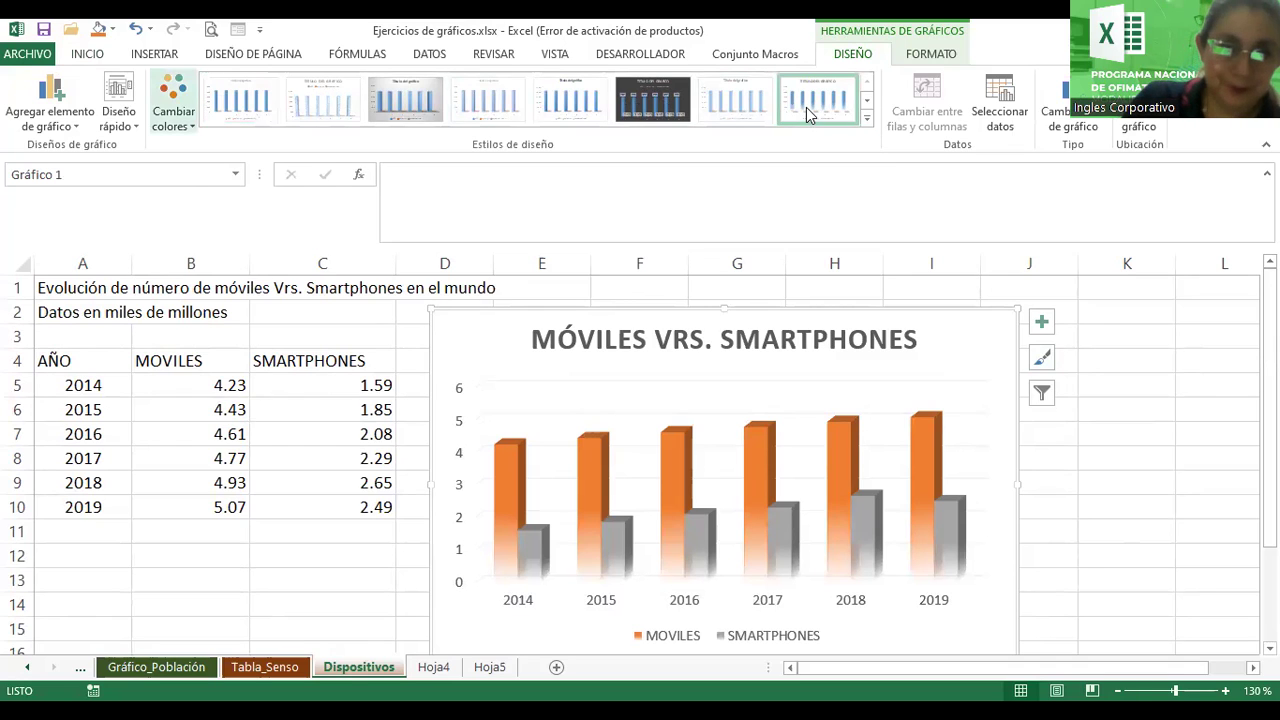
- Recolour the chart so MOVILES columns are yellow and SMARTPHONES columns green
{"action": "left_click", "coordinate": [173, 110]}
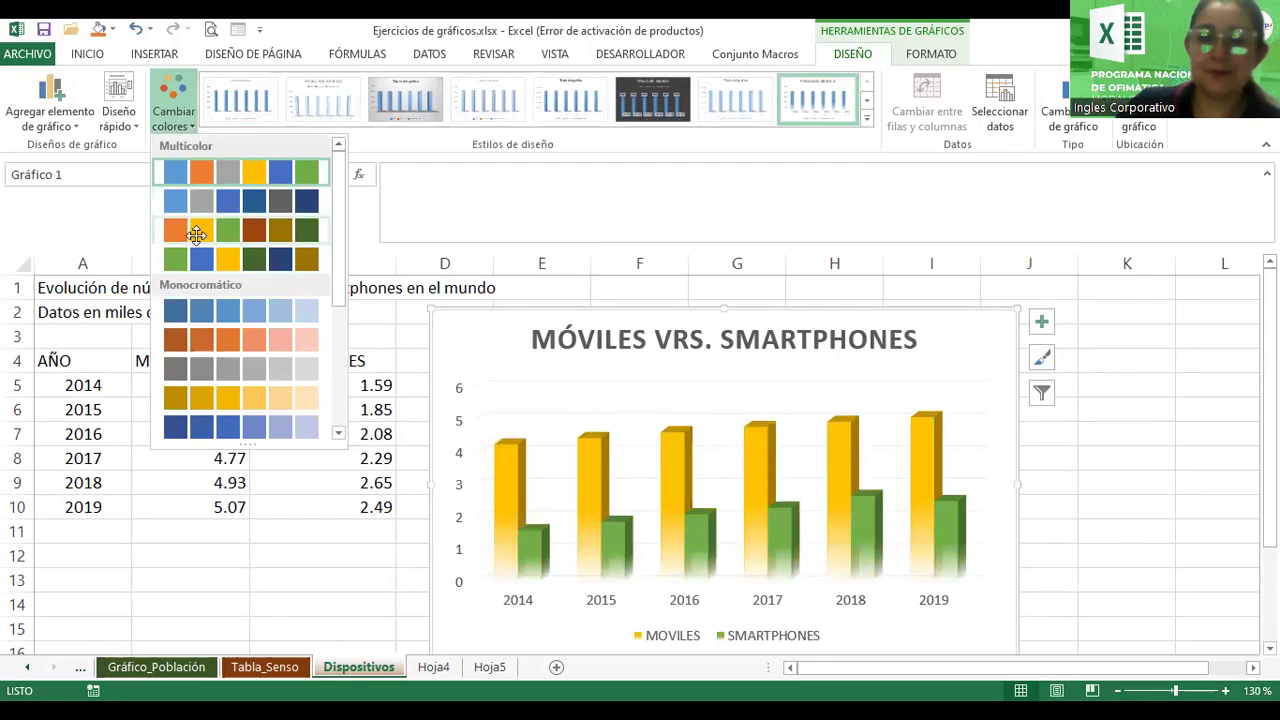
{"action": "left_click", "coordinate": [196, 234]}
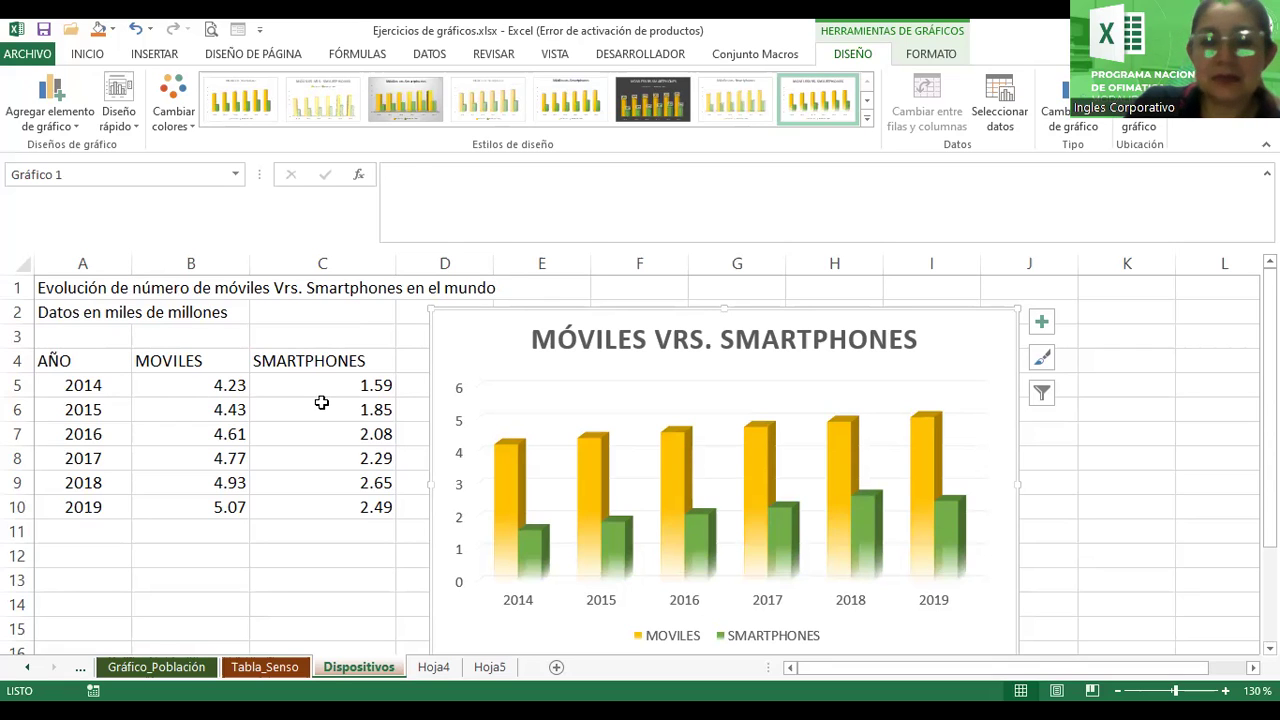
{"action": "left_click_drag", "start_coordinate": [60, 360], "coordinate": [331, 507]}
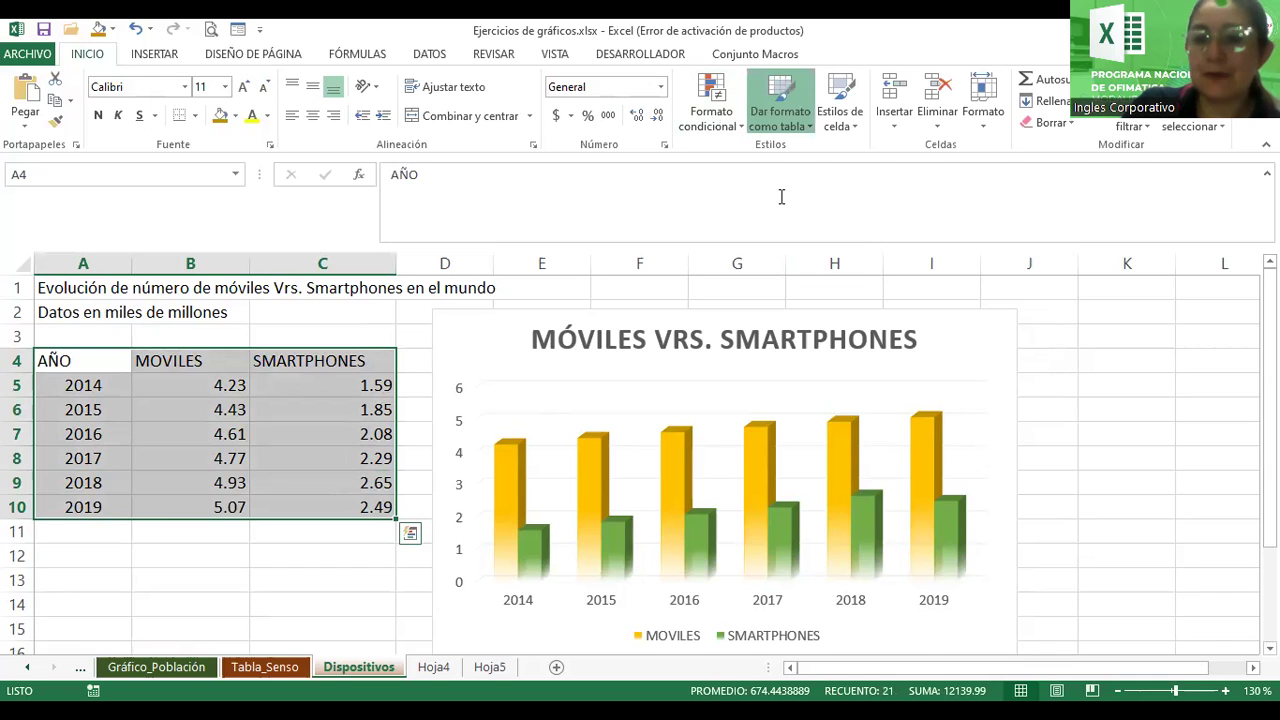
- Format A4:C10 as an orange banded table with headers and no filter arrows
{"action": "left_click", "coordinate": [780, 112]}
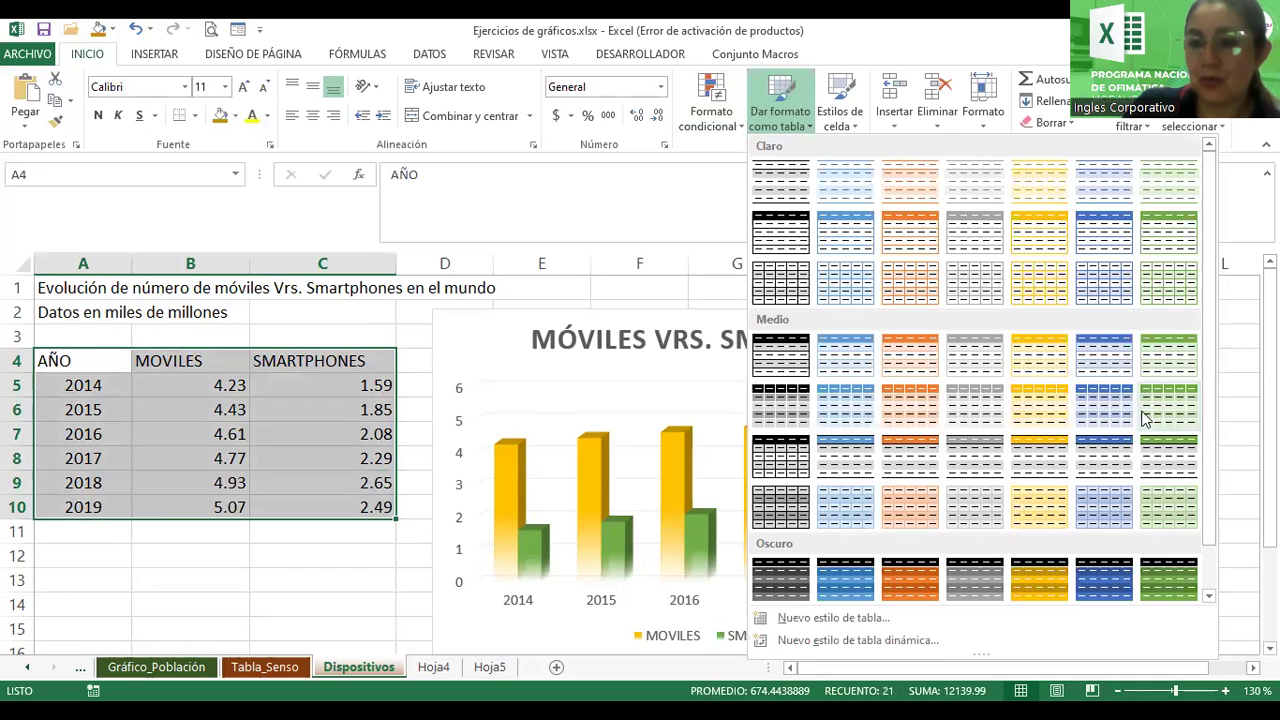
{"action": "left_click", "coordinate": [900, 447]}
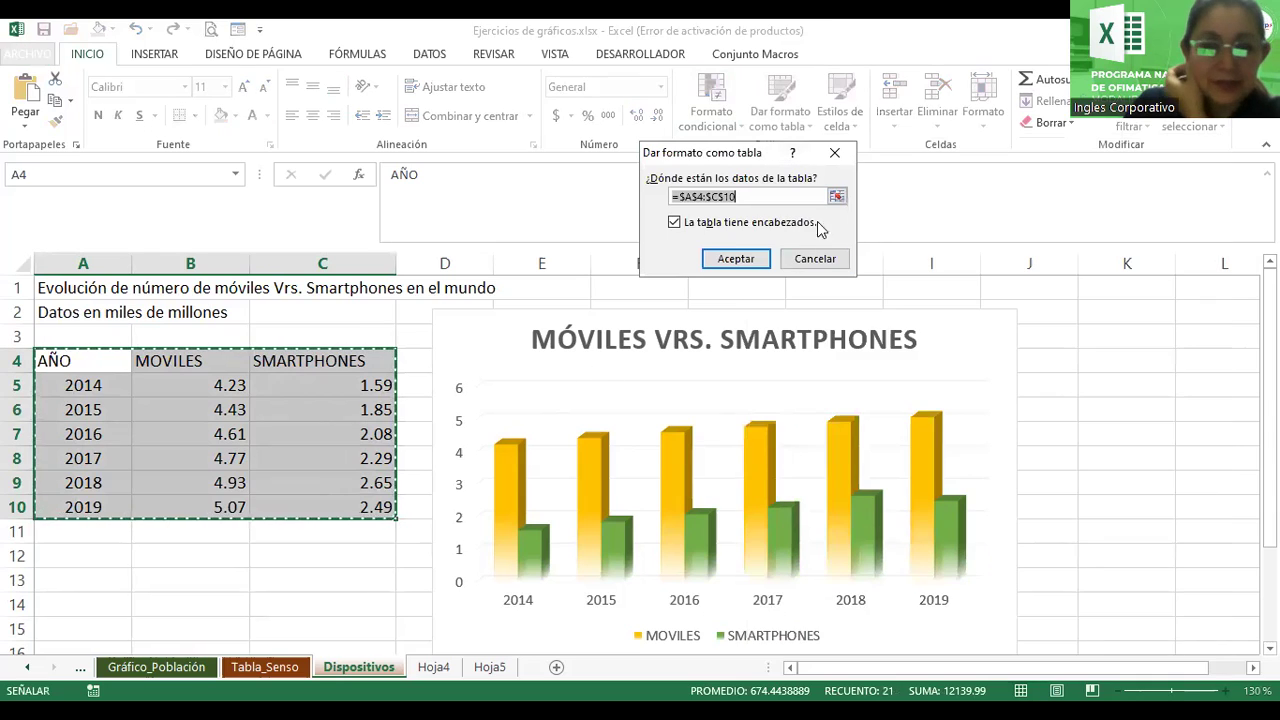
{"action": "left_click", "coordinate": [727, 257]}
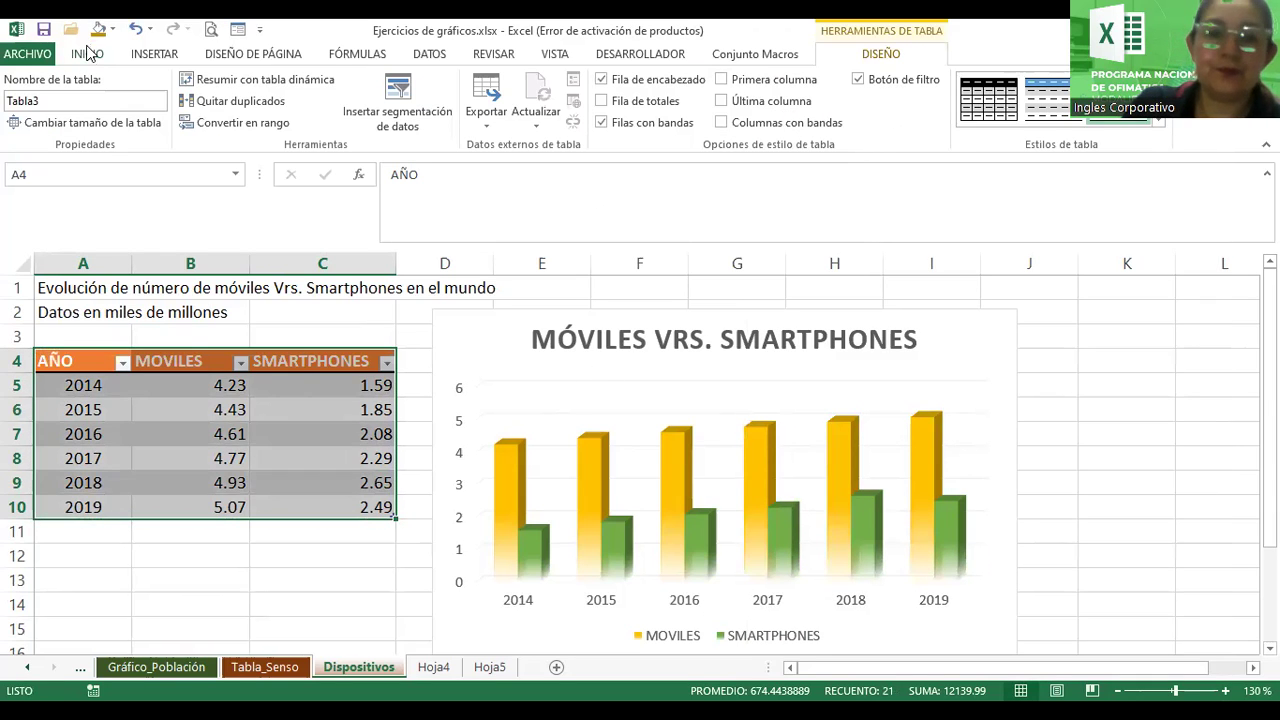
{"action": "left_click", "coordinate": [856, 82]}
- Merge A1:C2 into a centred, wrapped, bold 14-point title, vertically centred in a taller row
{"action": "mouse_move", "coordinate": [40, 287]}
{"action": "left_mouse_down"}
{"action": "mouse_move", "coordinate": [333, 311]}
{"action": "mouse_move", "coordinate": [340, 300]}
{"action": "left_mouse_up"}
{"action": "left_click", "coordinate": [434, 117]}
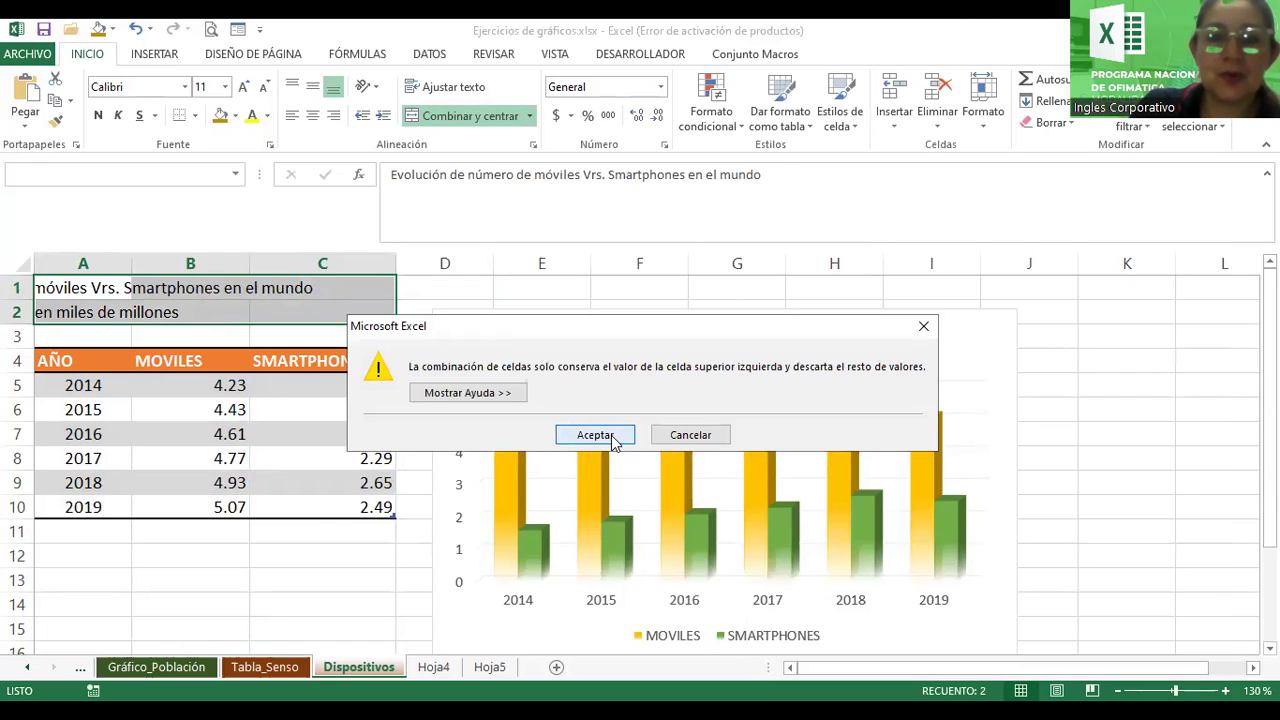
{"action": "left_click", "coordinate": [590, 436]}
{"action": "left_click", "coordinate": [420, 90]}
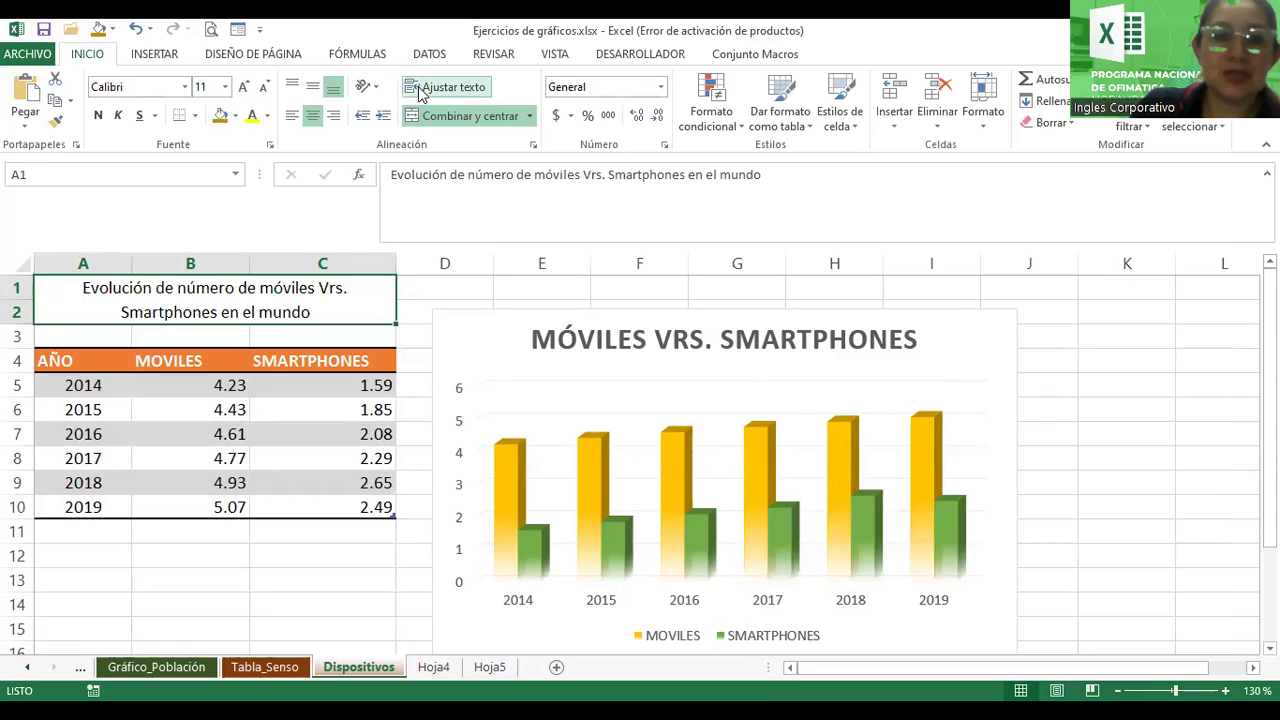
{"action": "left_click", "coordinate": [242, 88]}
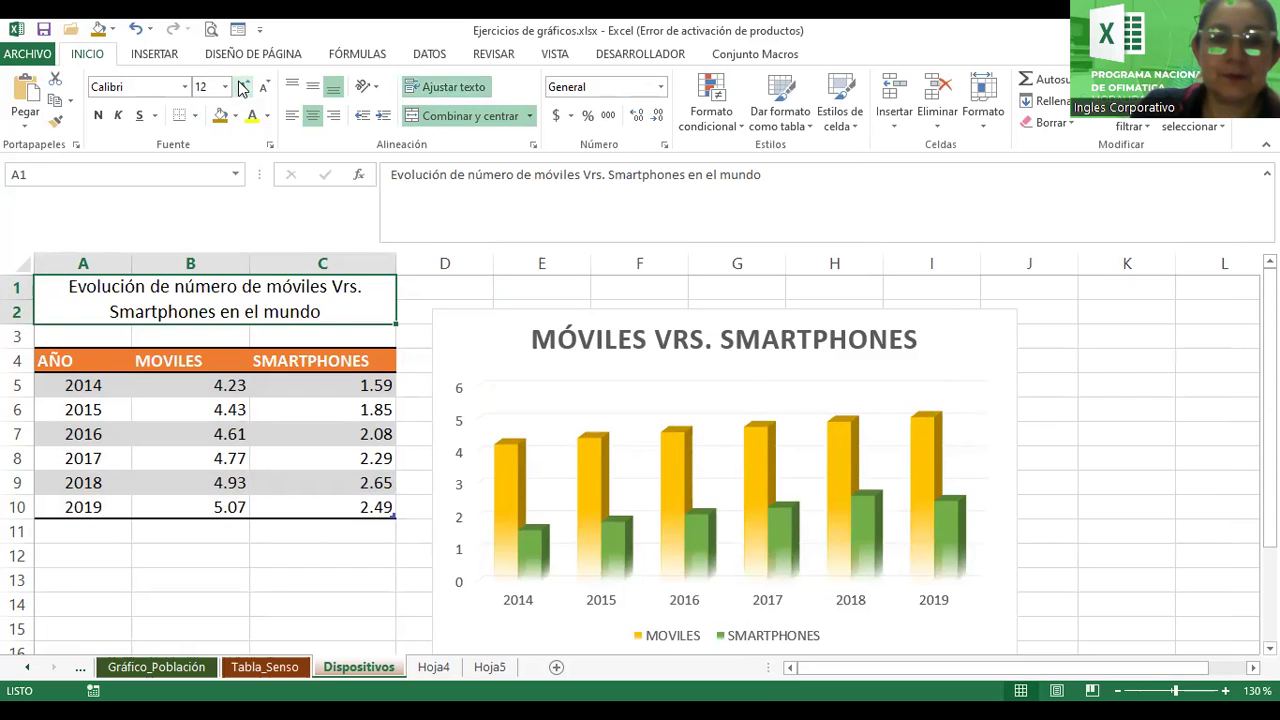
{"action": "left_click", "coordinate": [242, 88]}
{"action": "left_click", "coordinate": [97, 117]}
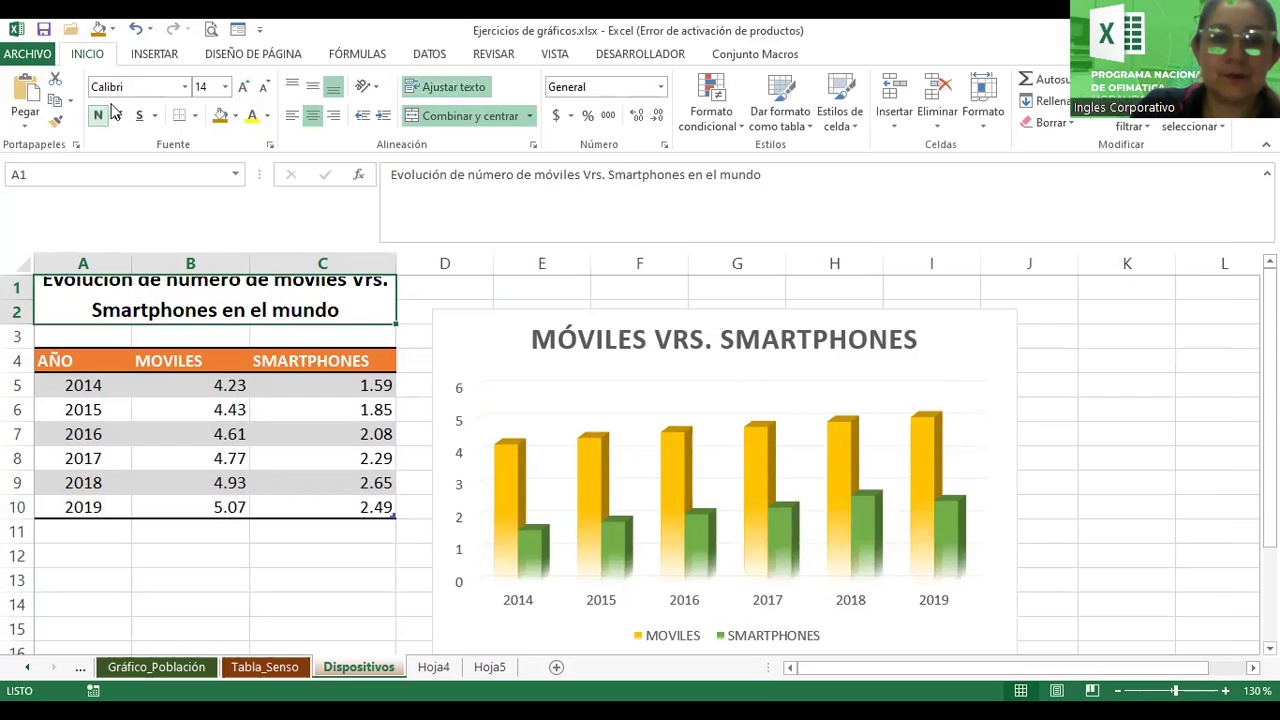
{"action": "left_click_drag", "start_coordinate": [27, 302], "coordinate": [17, 351]}
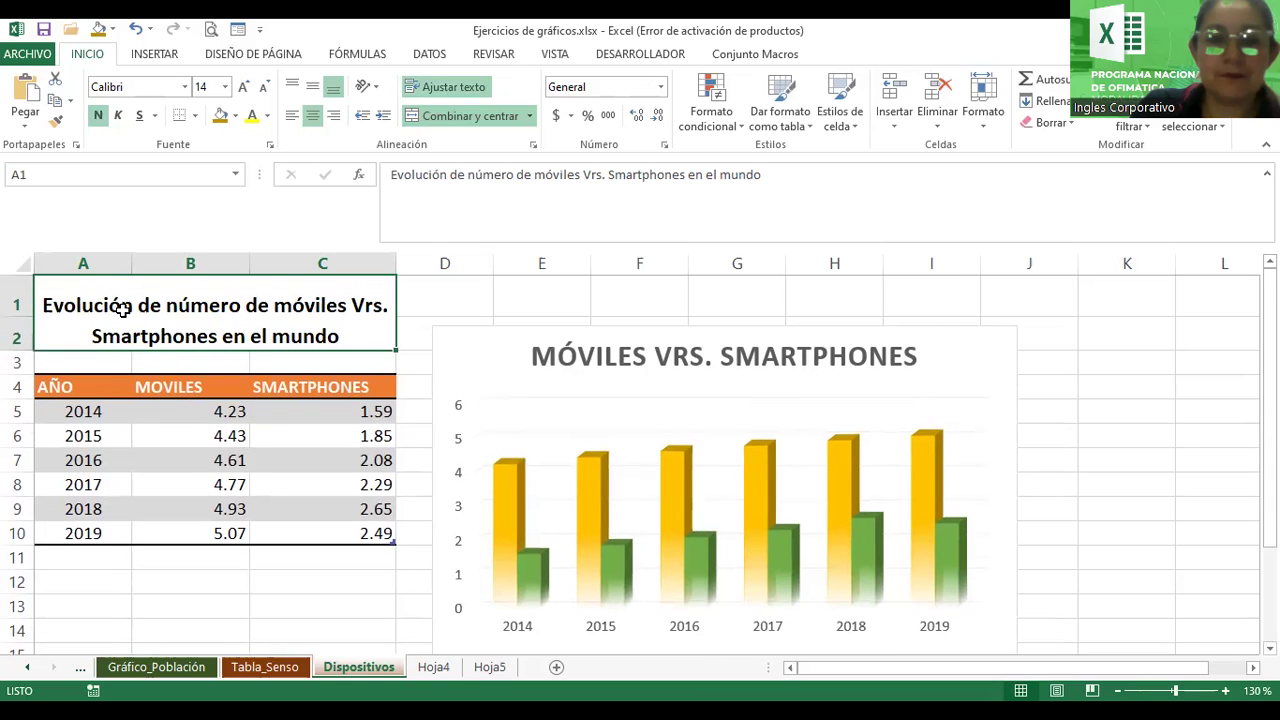
{"action": "left_click", "coordinate": [313, 87]}
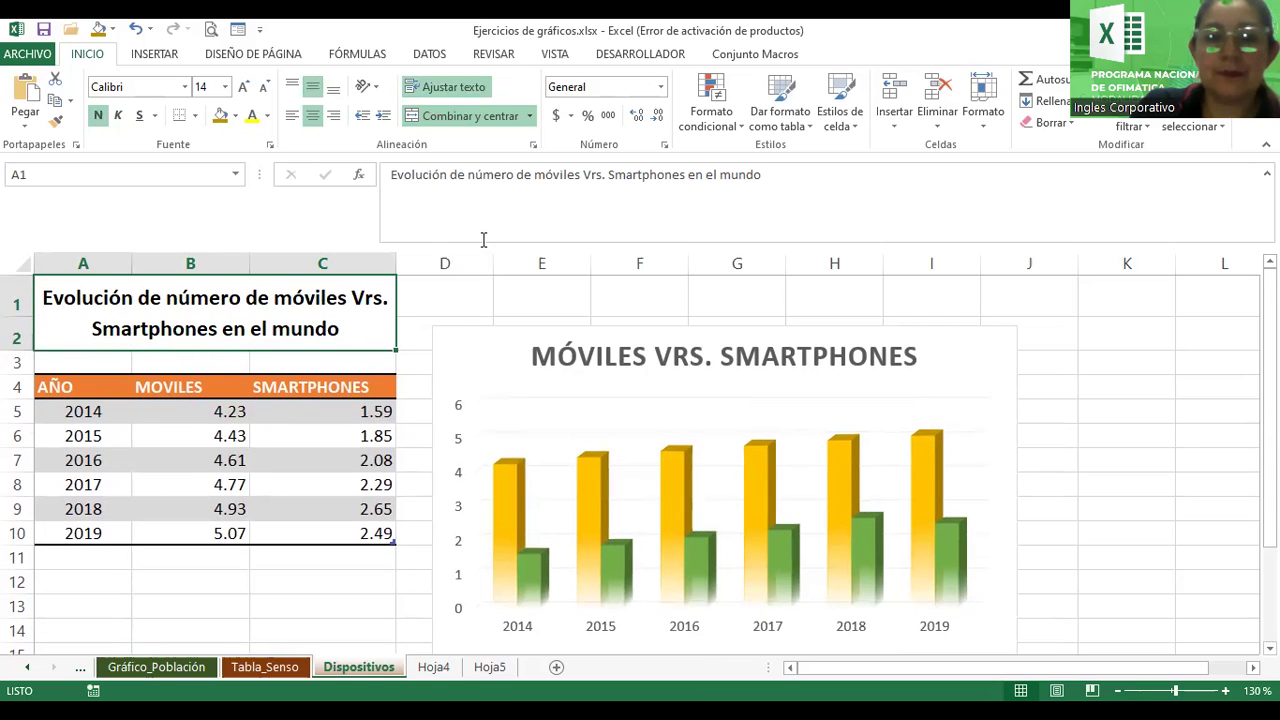
- Deselect the title by clicking cell J1, then select the MÓVILES VRS. SMARTPHONES chart
{"action": "left_click", "coordinate": [1069, 309]}
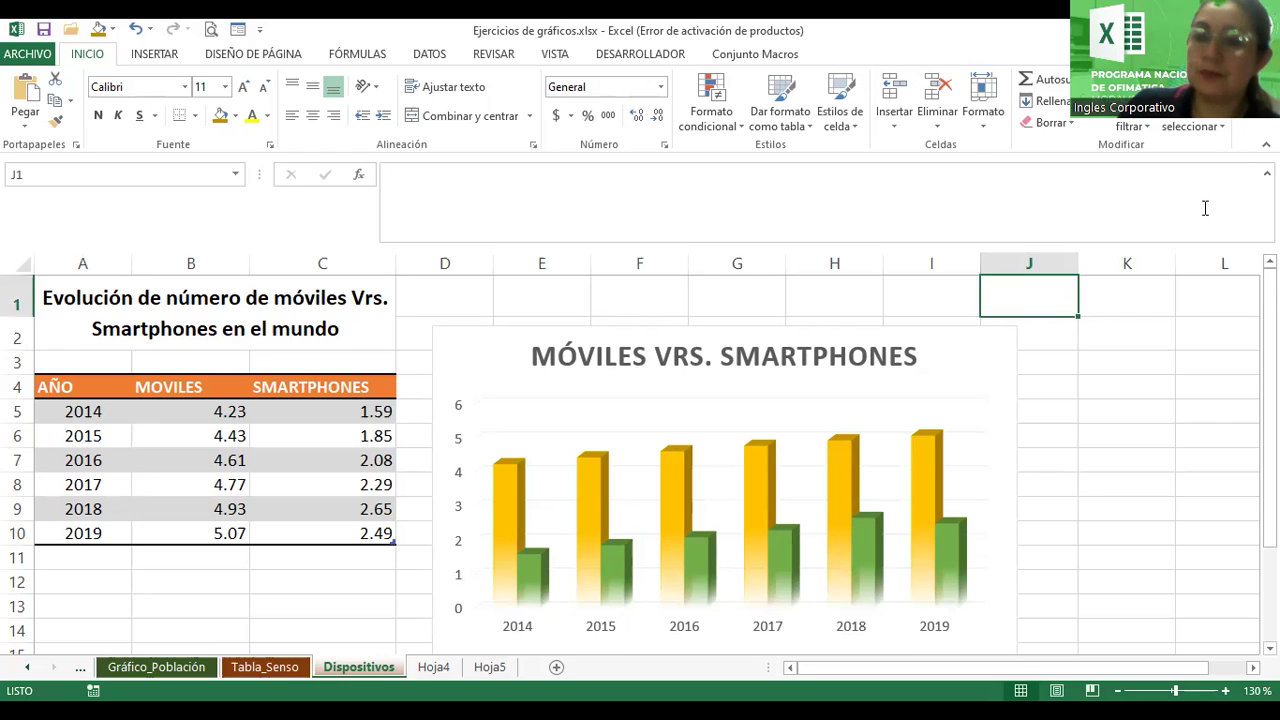
{"action": "left_click", "coordinate": [988, 355]}
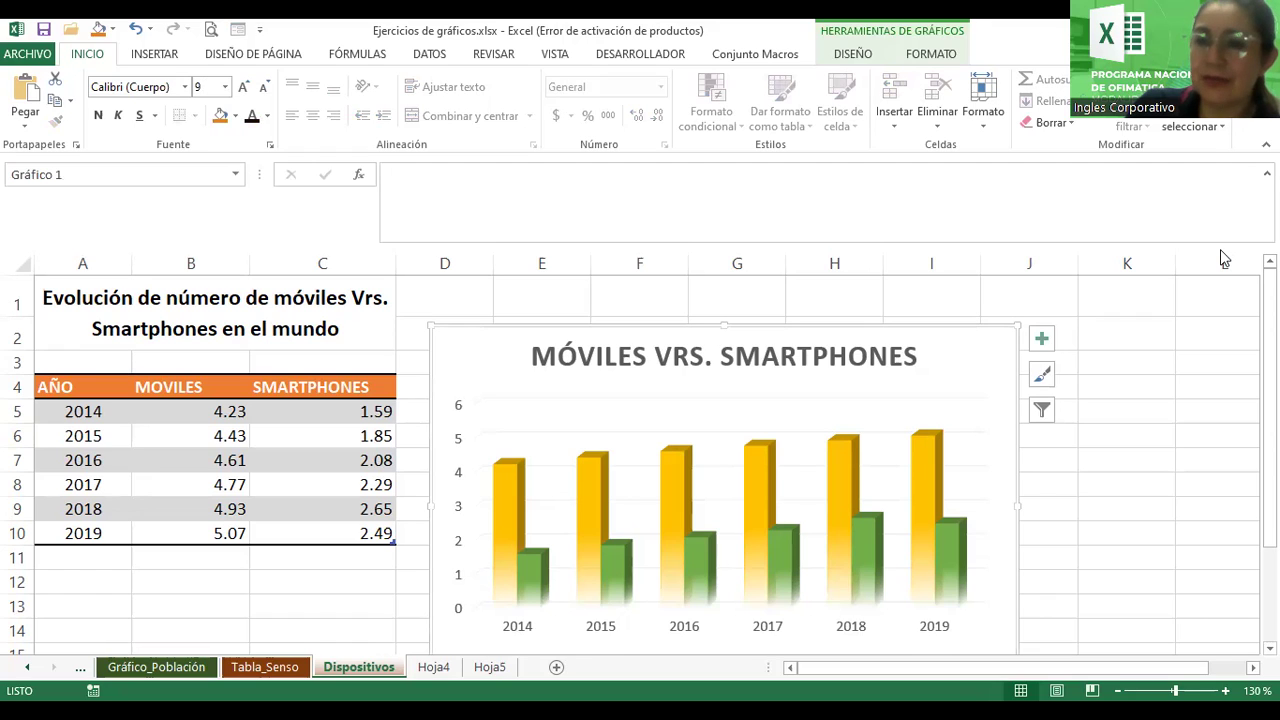
- Open the chart's horizontal axis labels, which take the years 2014 onward from Dispositivos!$A$5:$A$10
{"action": "left_click", "coordinate": [849, 58]}
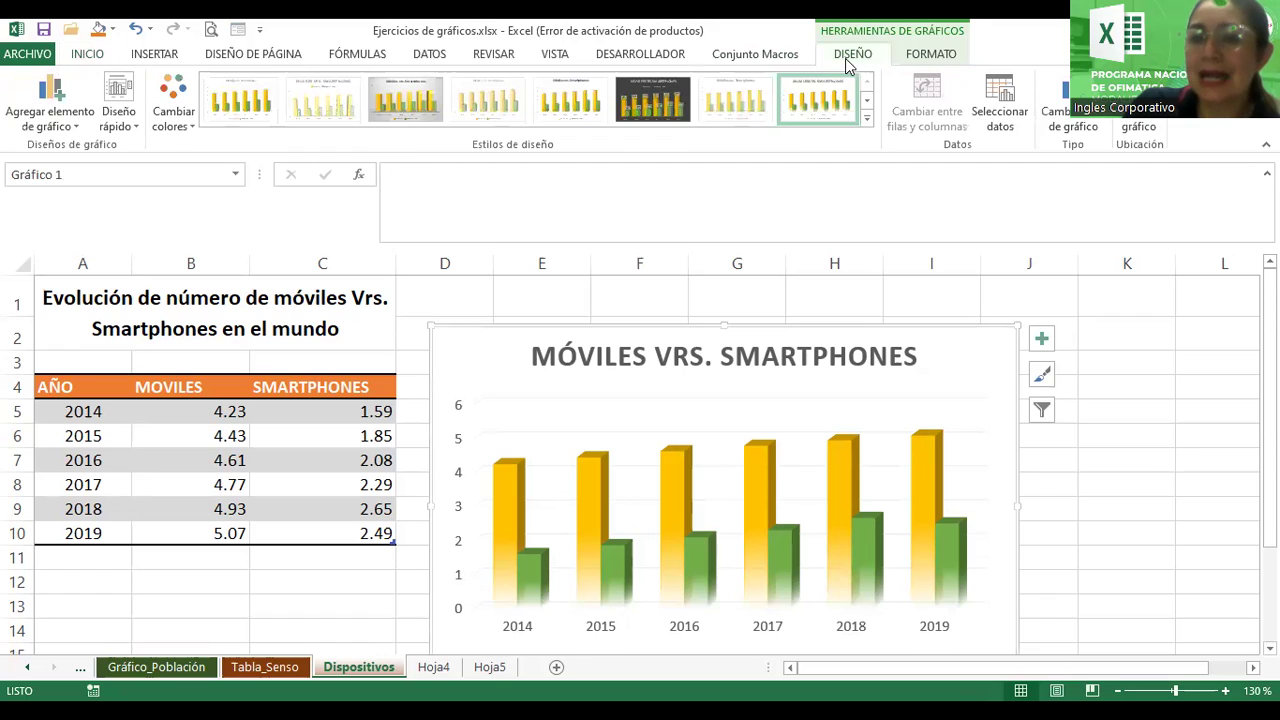
{"action": "left_click", "coordinate": [997, 108]}
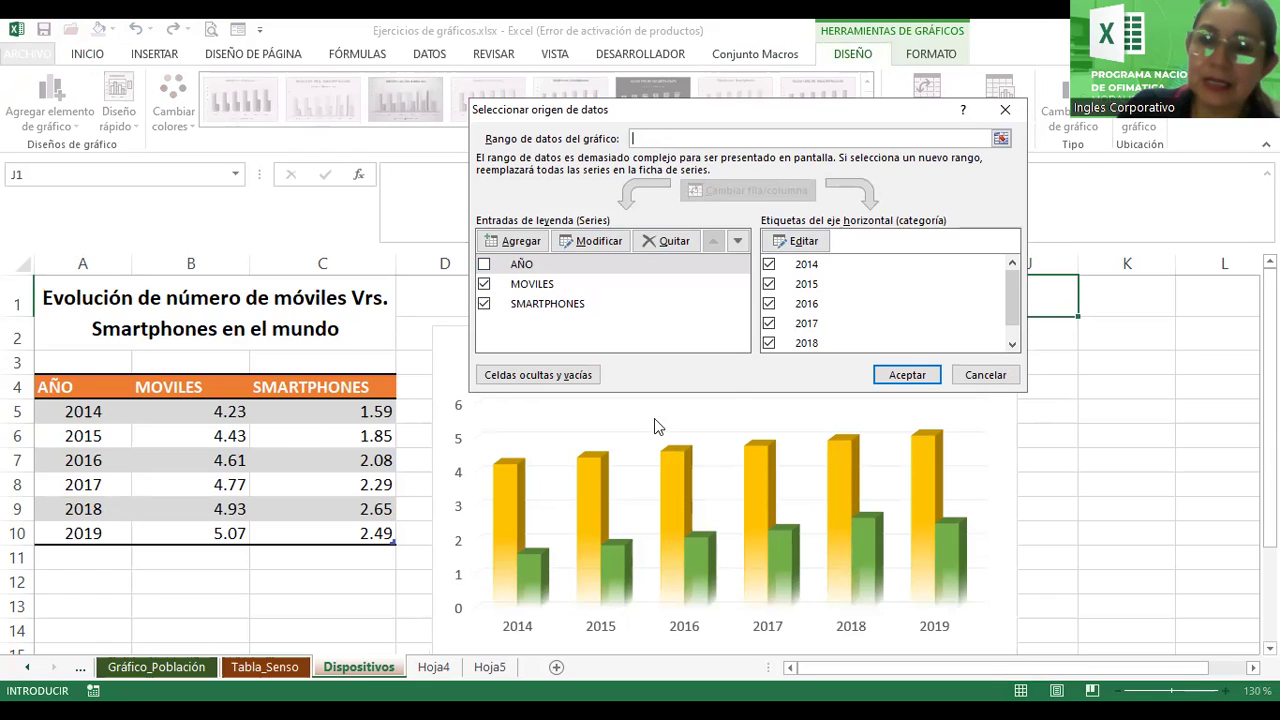
{"action": "left_click", "coordinate": [790, 241]}
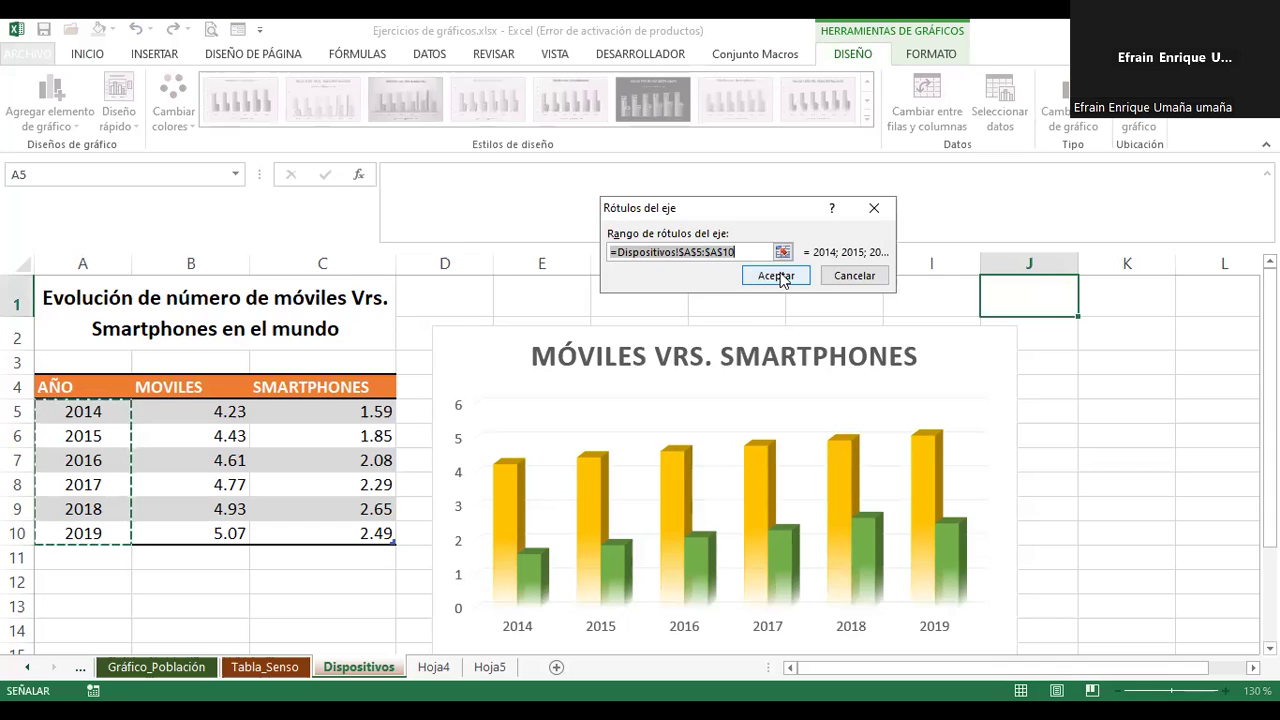
{"action": "left_click", "coordinate": [777, 276]}
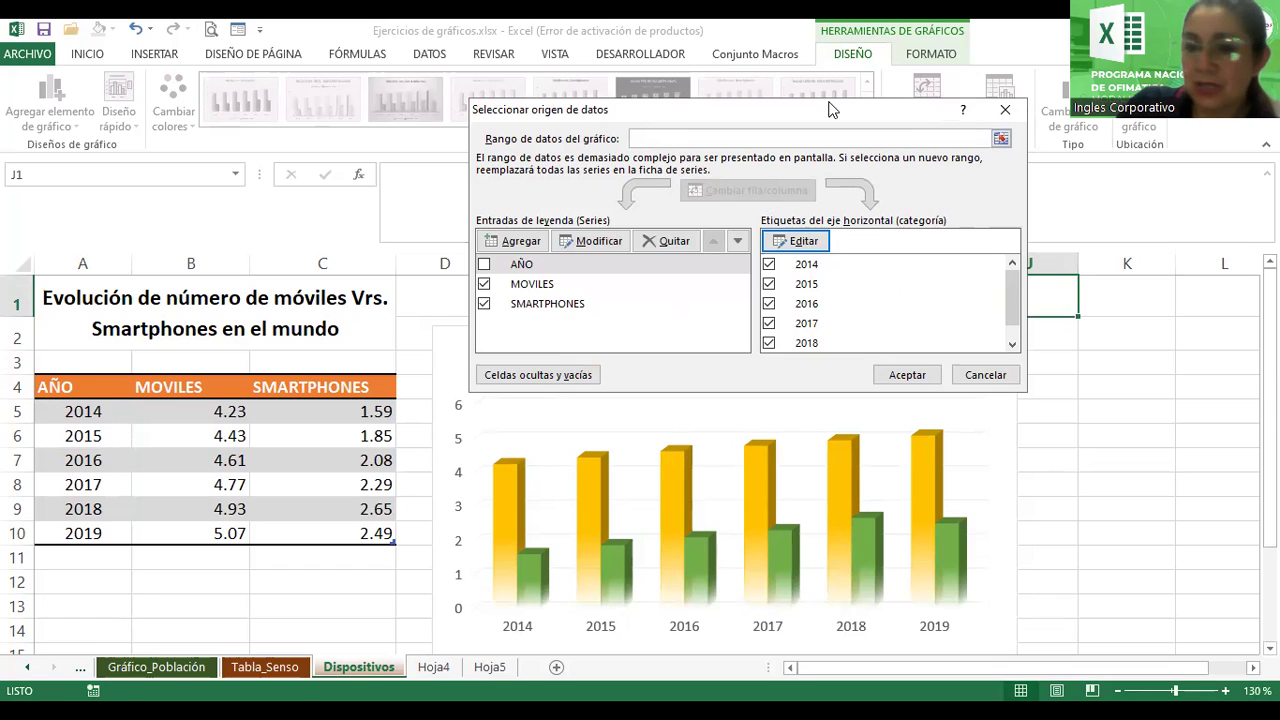
{"action": "left_click_drag", "start_coordinate": [828, 109], "coordinate": [632, 72]}
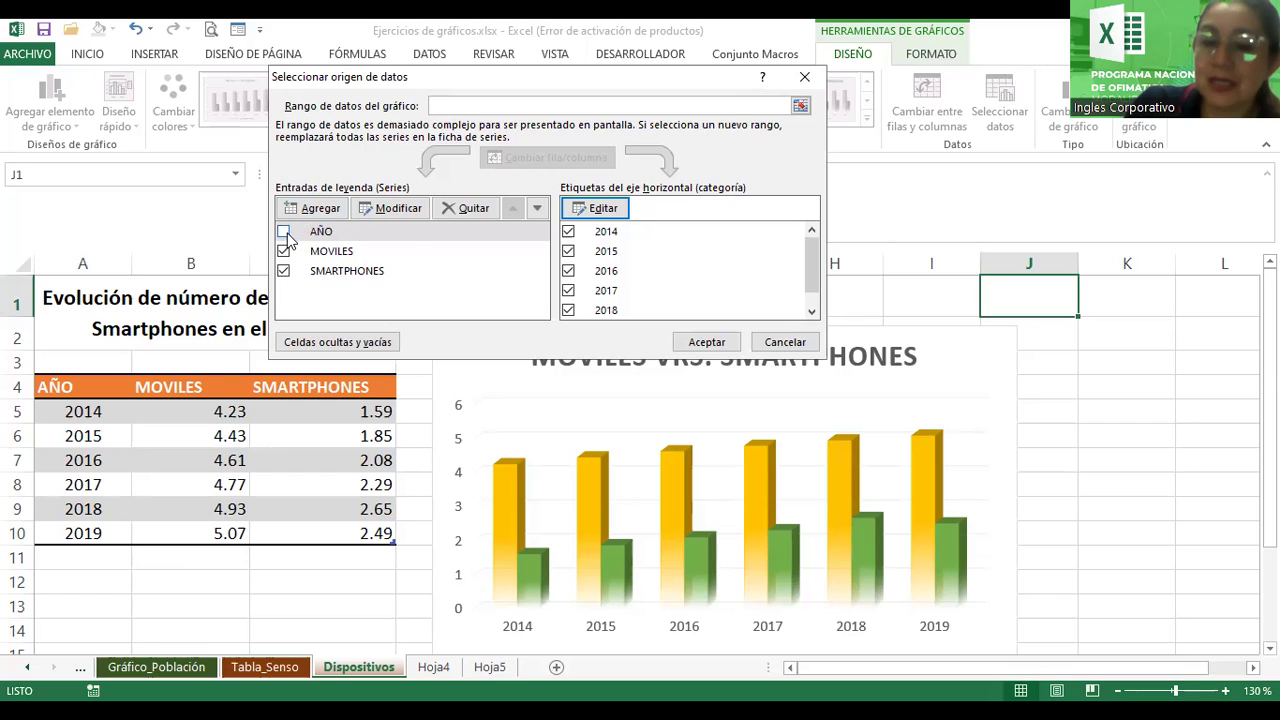
{"action": "left_click", "coordinate": [606, 210]}
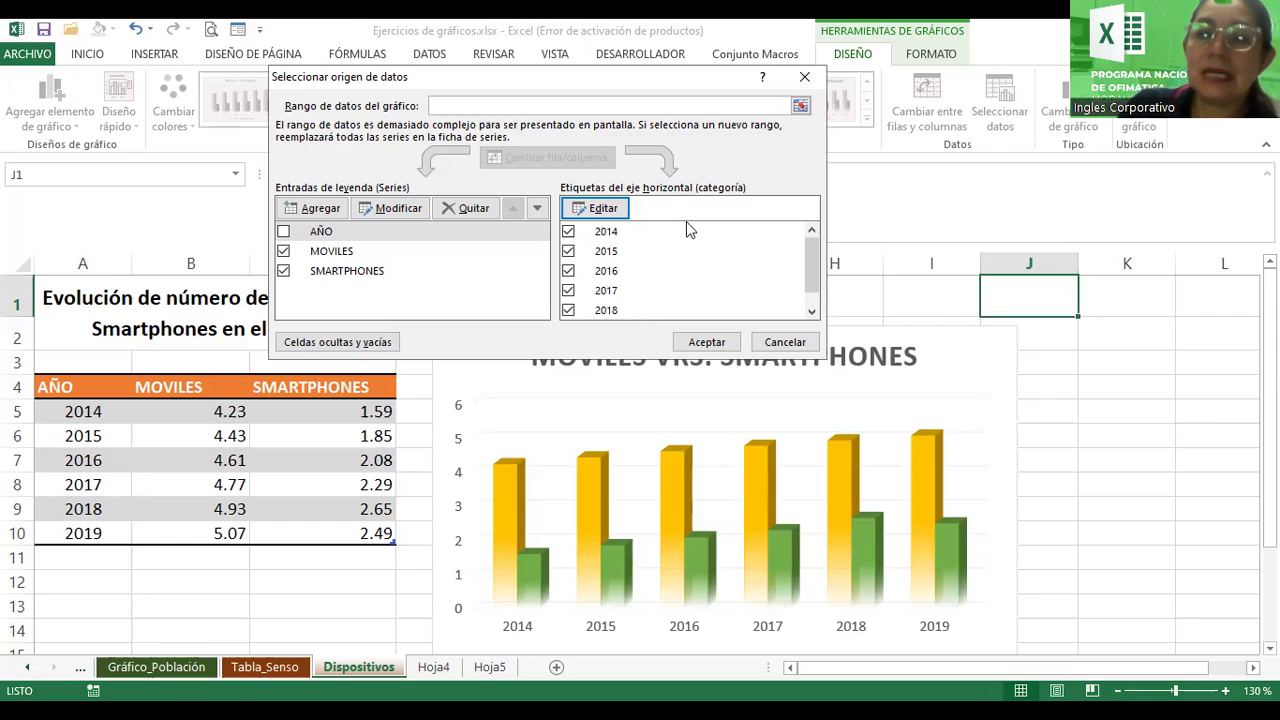
{"action": "left_click", "coordinate": [586, 210]}
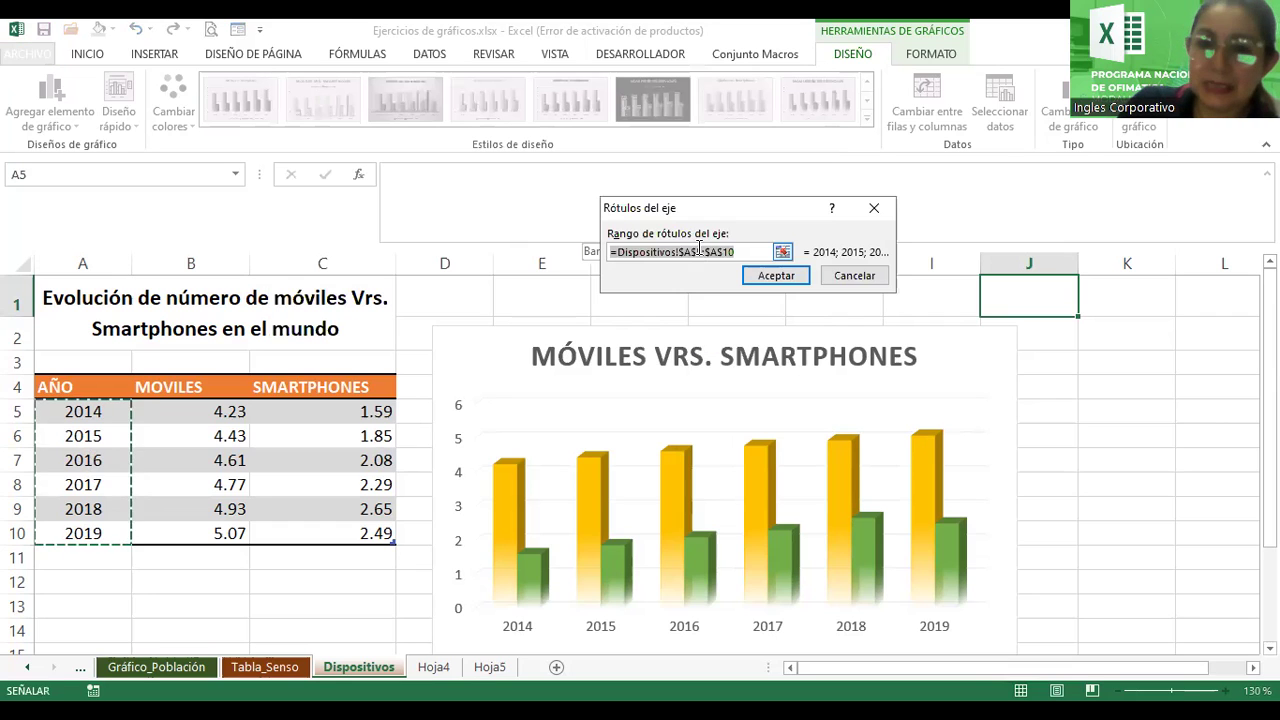
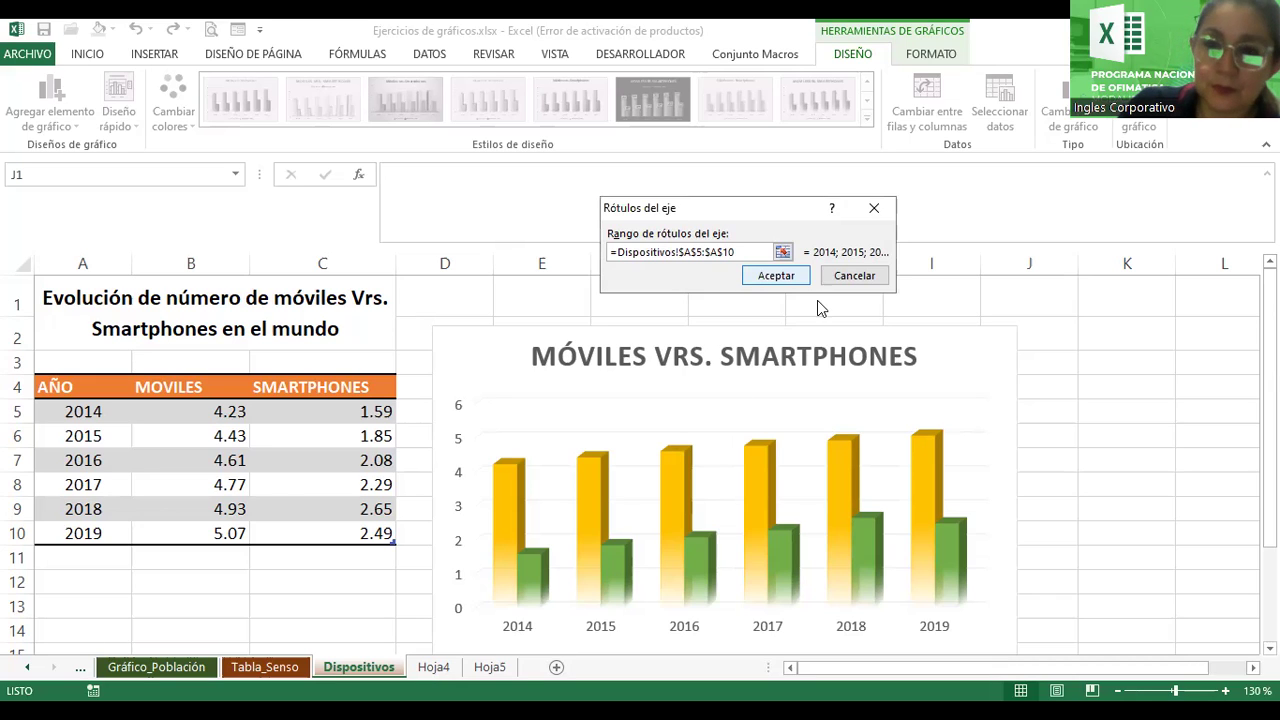
- Confirm years 2014–2019 (A5:A10) as the axis labels and close the data source dialog
{"action": "left_click", "coordinate": [800, 277]}
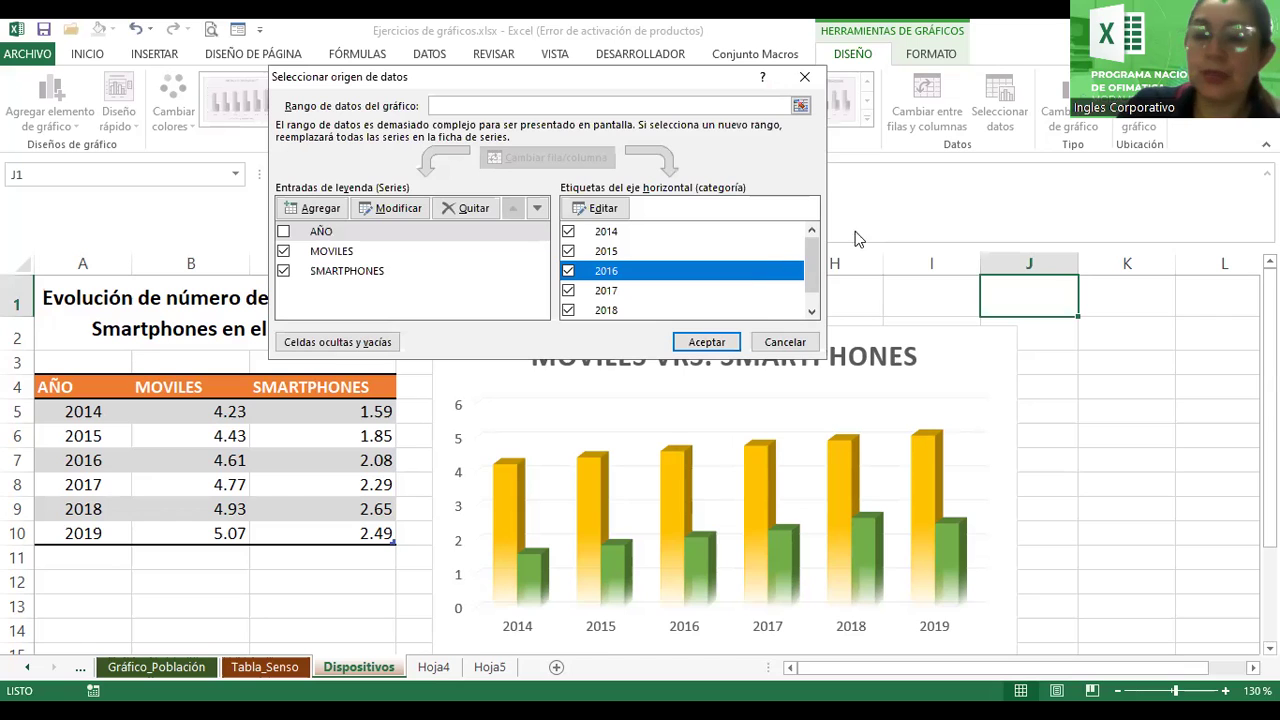
{"action": "left_click", "coordinate": [748, 342]}
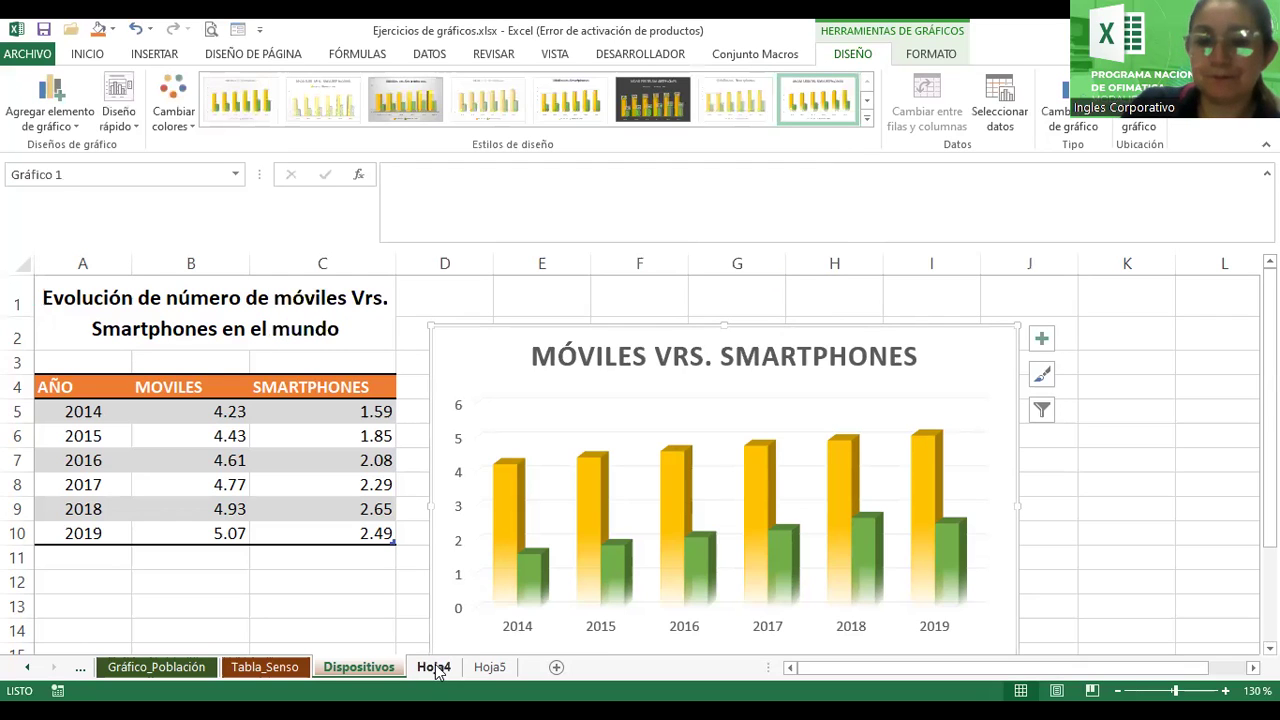
- On Hoja4, select the Mes months A4:A16 together with the Facturación column C4:C16
{"action": "left_click", "coordinate": [433, 667]}
{"action": "left_click", "coordinate": [526, 468]}
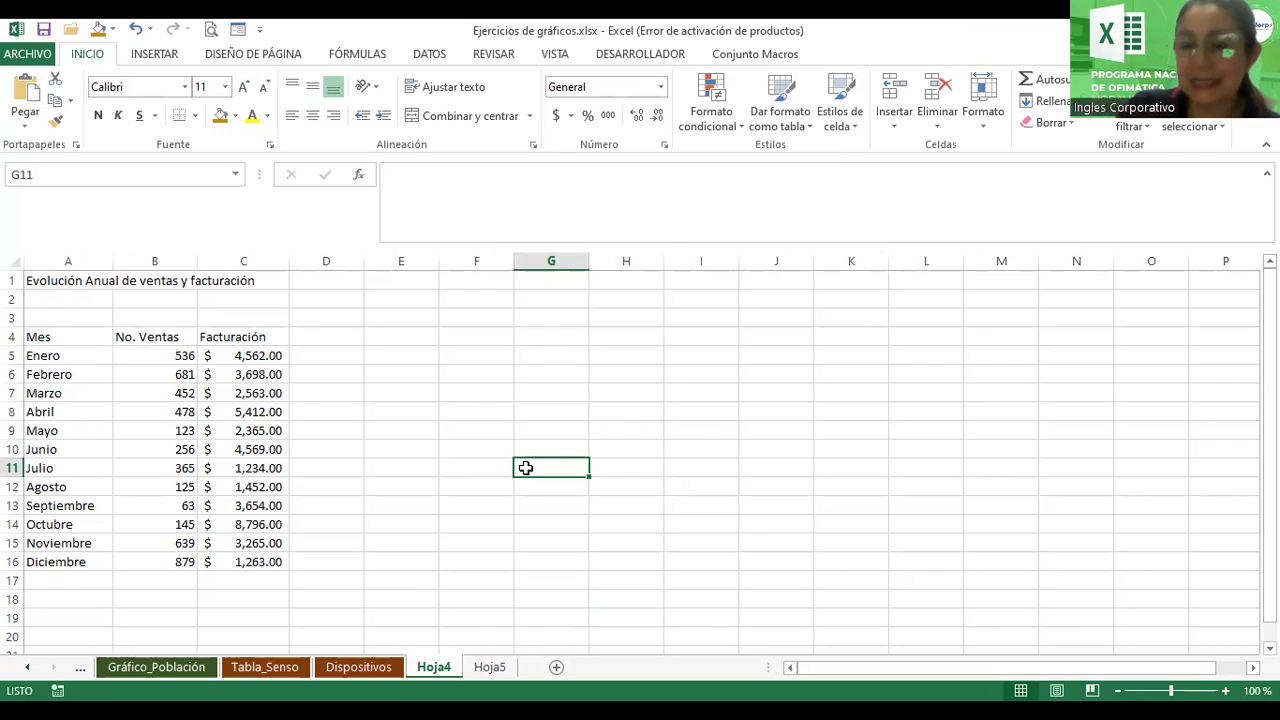
{"action": "mouse_move", "coordinate": [63, 335]}
{"action": "left_mouse_down"}
{"action": "mouse_move", "coordinate": [241, 497]}
{"action": "mouse_move", "coordinate": [243, 570]}
{"action": "left_mouse_up"}
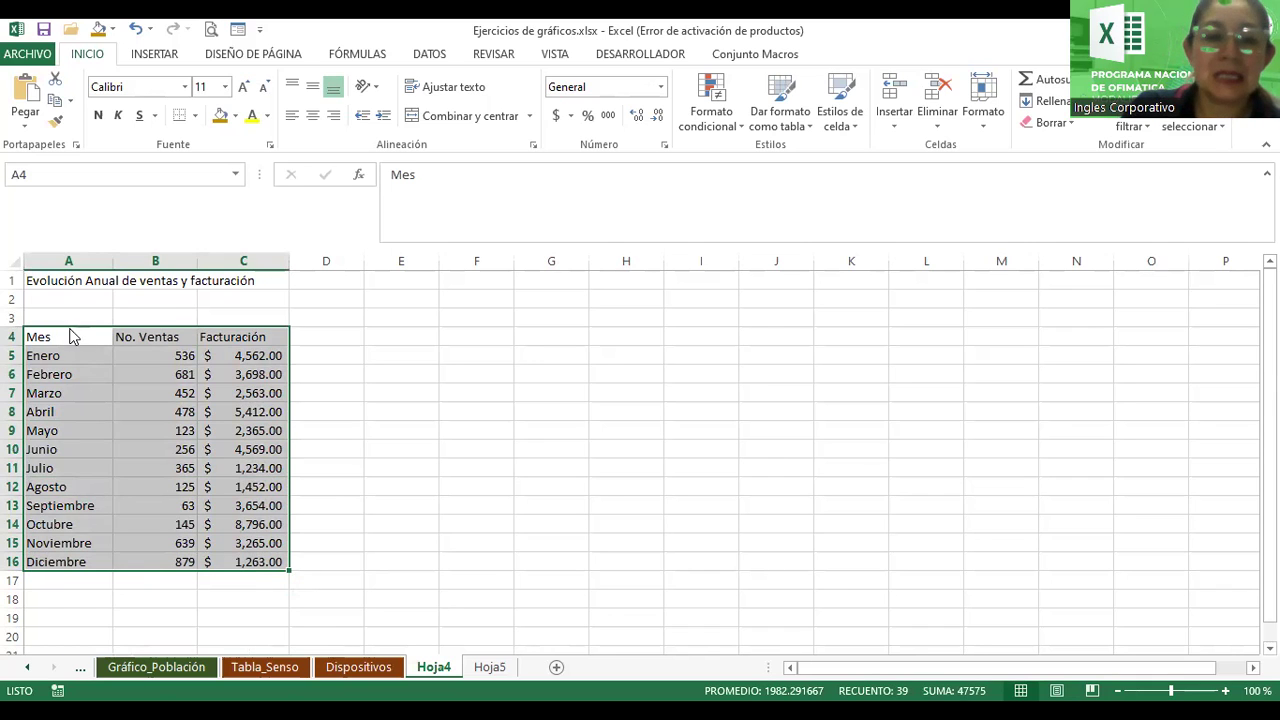
{"action": "left_click_drag", "start_coordinate": [68, 340], "coordinate": [86, 558]}
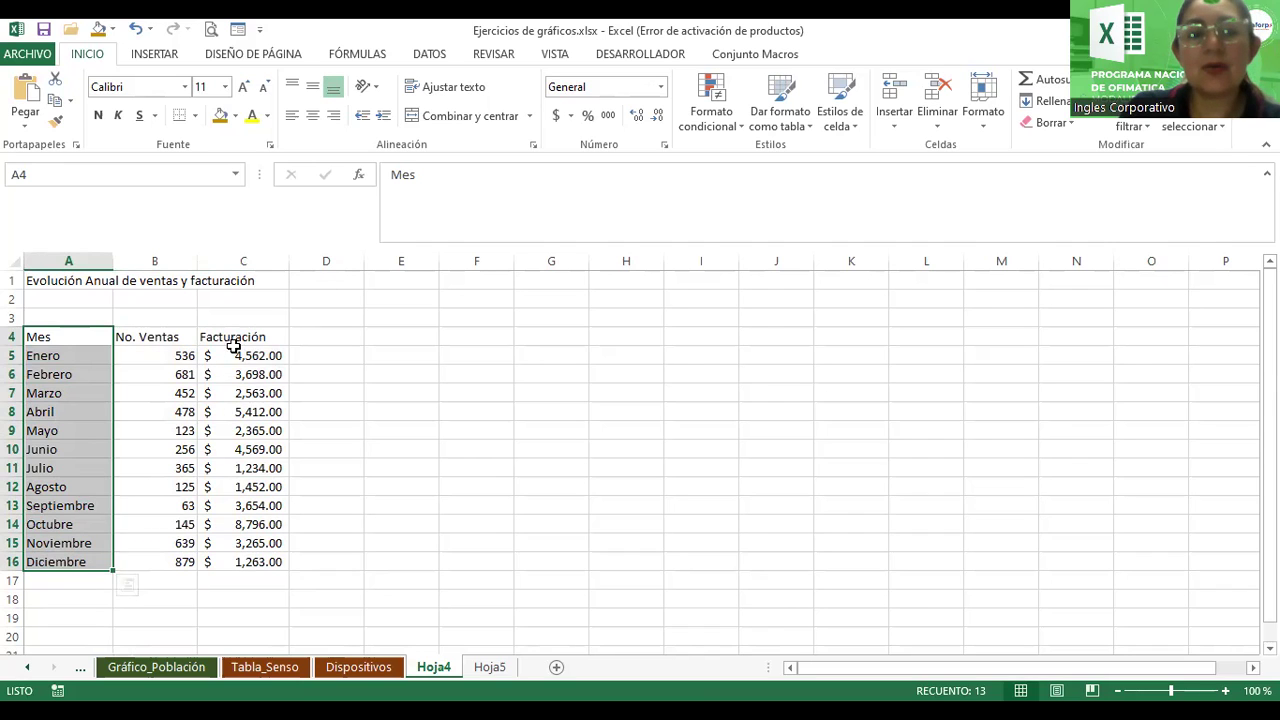
{"action": "left_click_drag", "start_coordinate": [235, 339], "coordinate": [244, 560], "text": "ctrl"}
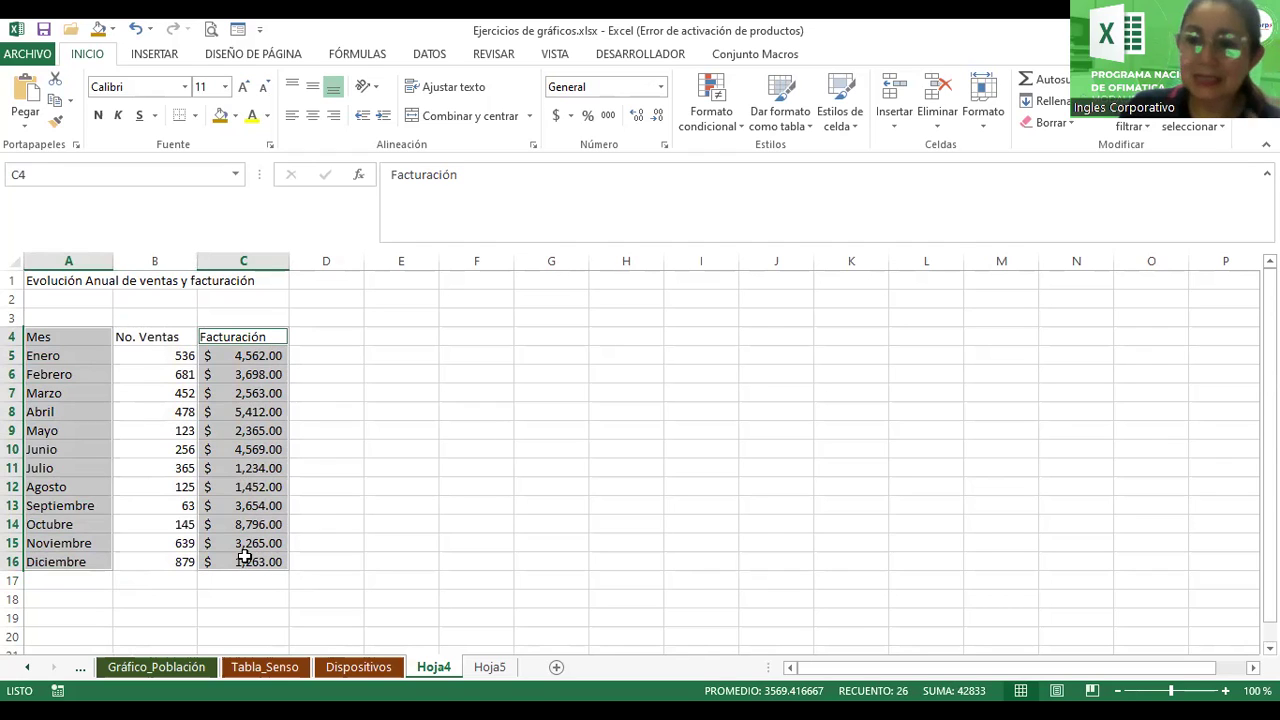
- Insert a 3D clustered column chart of Facturación and size it beside the table across columns E–M
{"action": "left_click", "coordinate": [156, 56]}
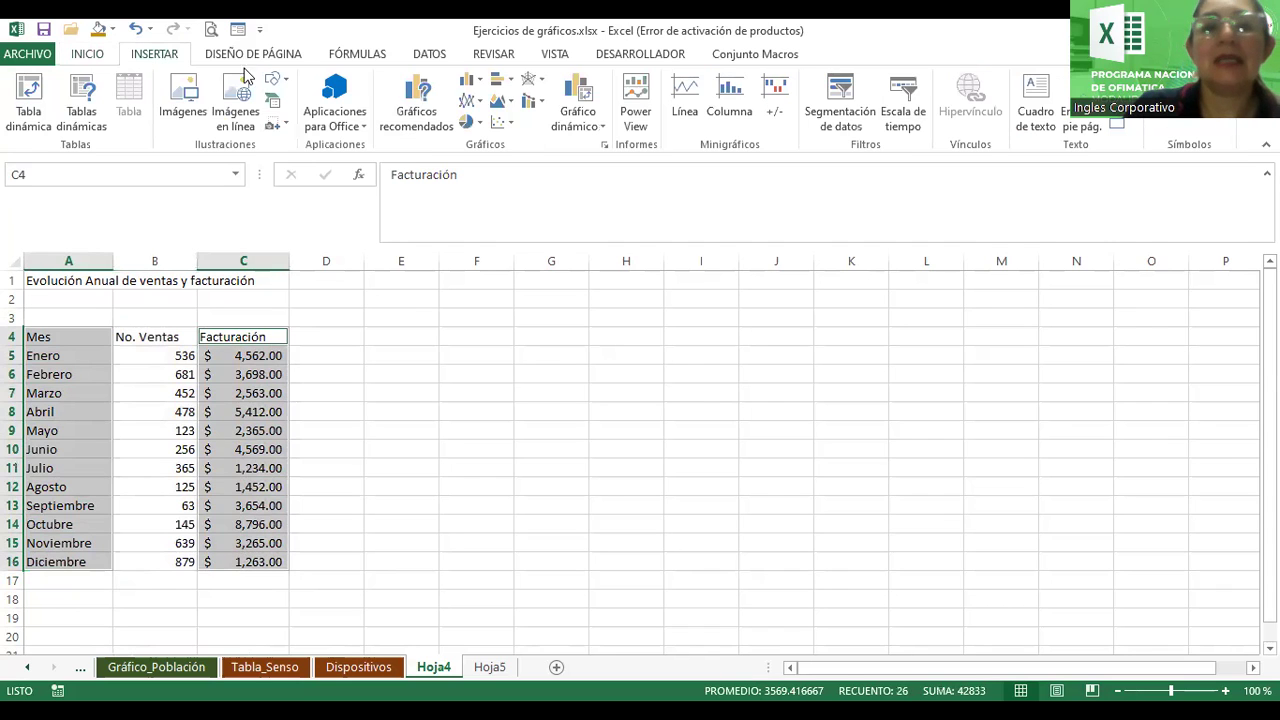
{"action": "left_click", "coordinate": [480, 86]}
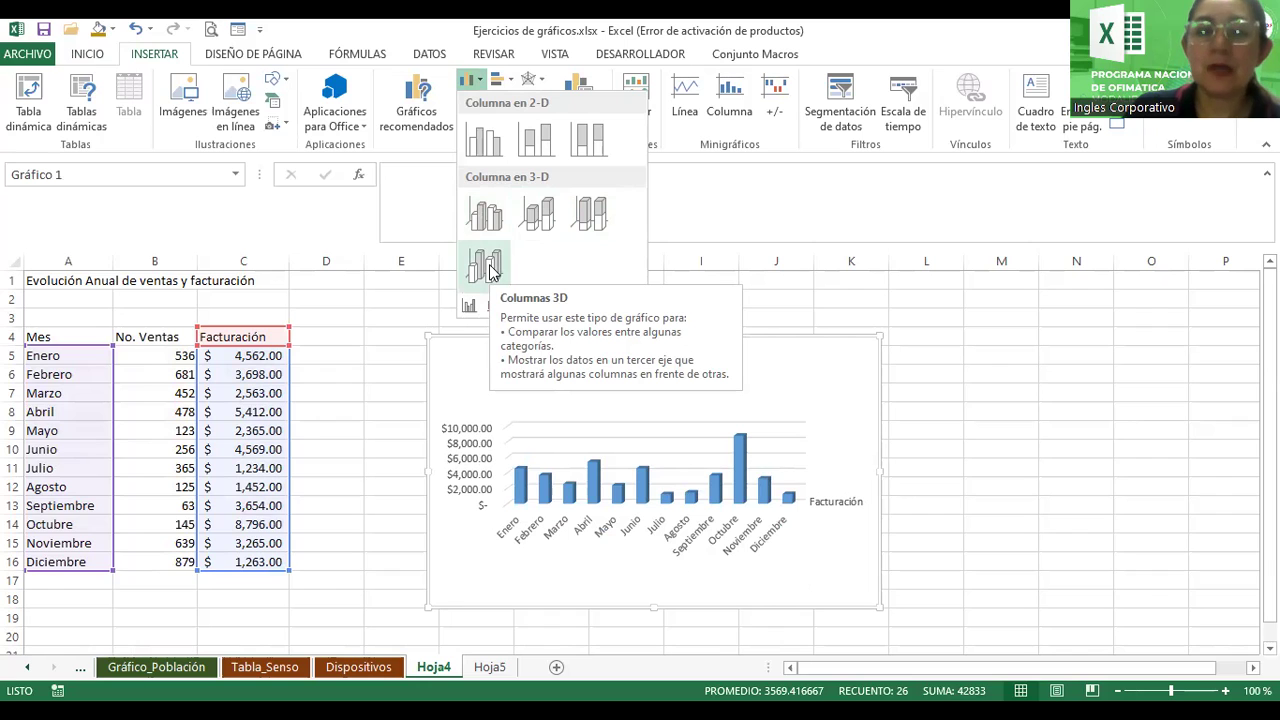
{"action": "left_click", "coordinate": [489, 262]}
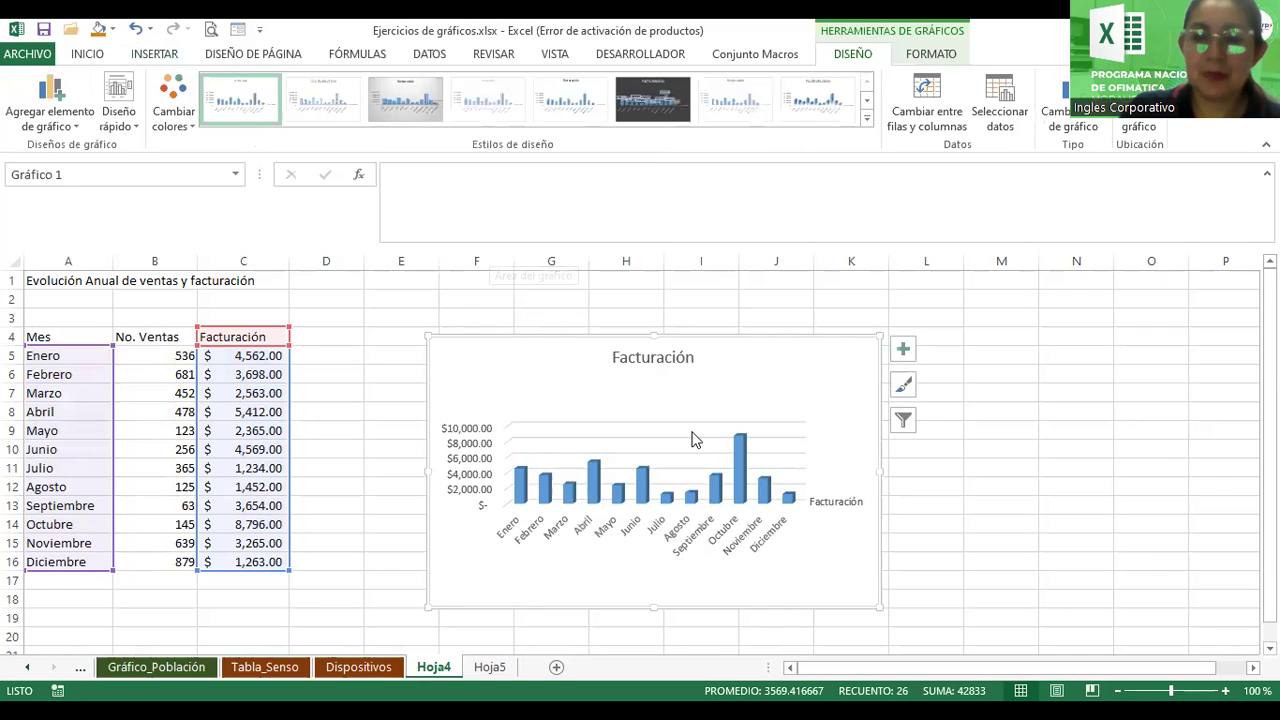
{"action": "left_click_drag", "start_coordinate": [823, 371], "coordinate": [738, 329]}
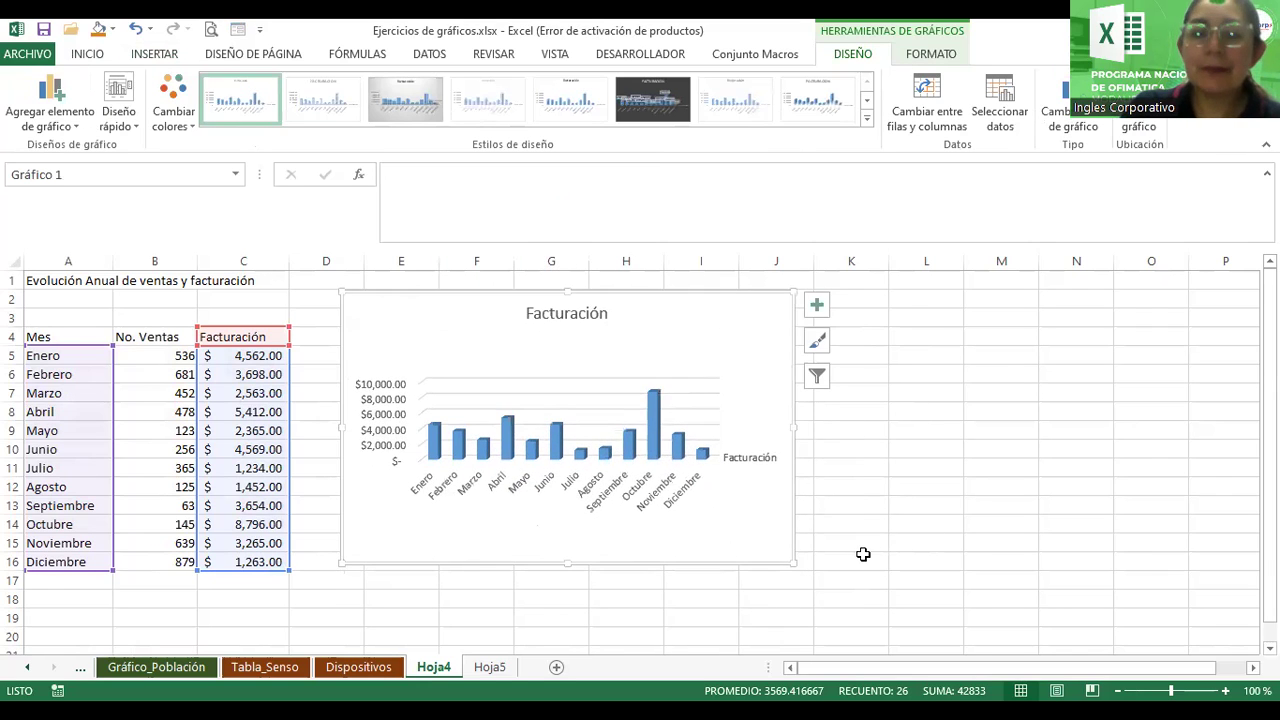
{"action": "left_click_drag", "start_coordinate": [789, 565], "coordinate": [979, 627]}
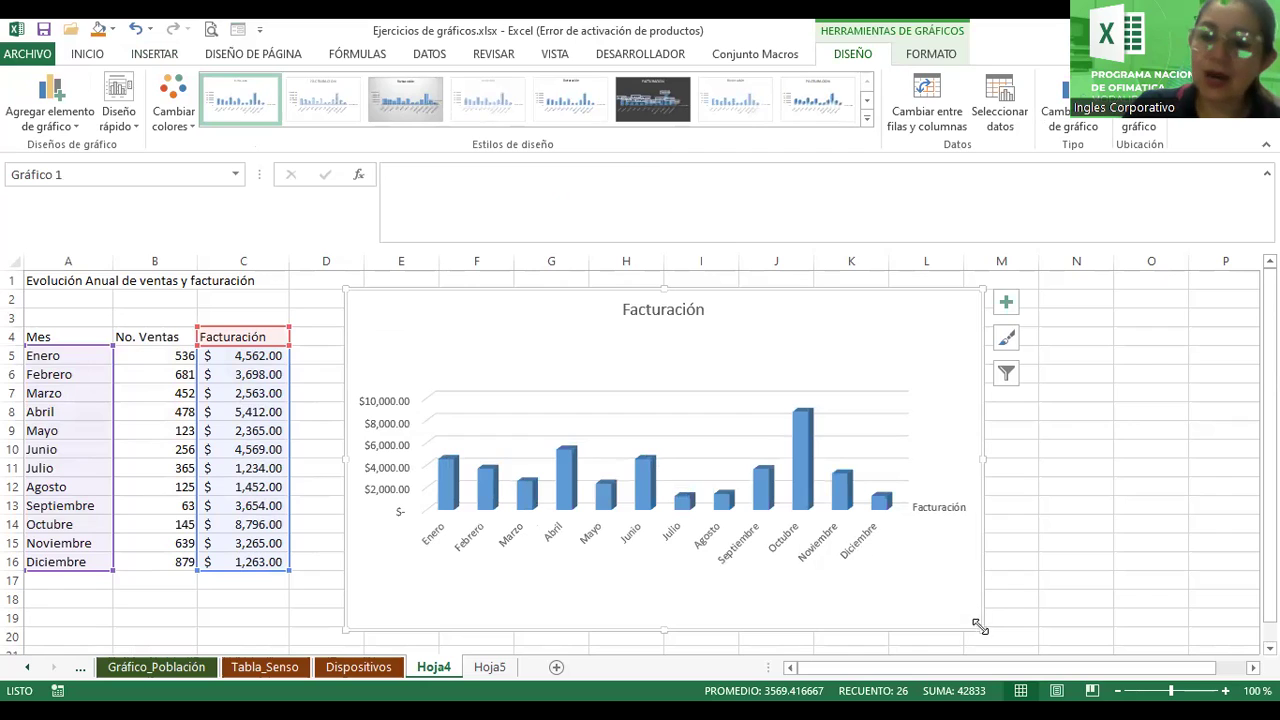
- Move the Facturación chart to a new chart sheet named Gráfico_Ventas
{"action": "right_click", "coordinate": [932, 334]}
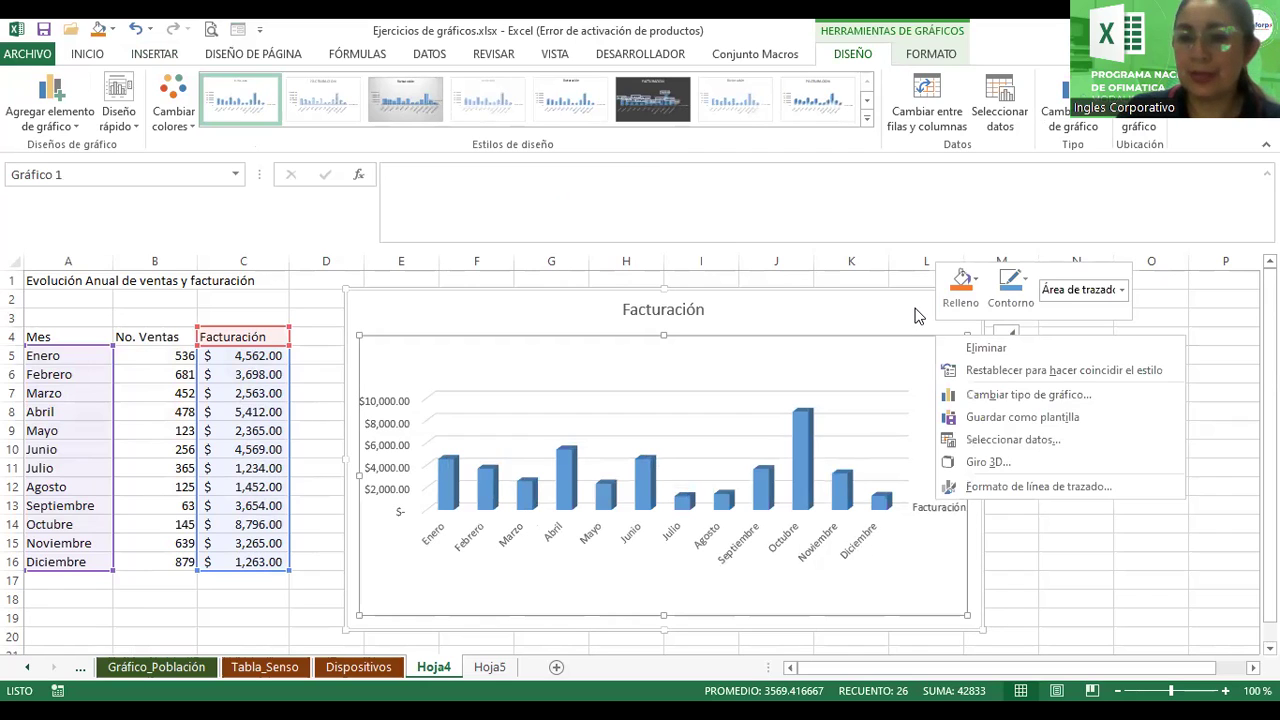
{"action": "left_click", "coordinate": [916, 309]}
{"action": "right_click", "coordinate": [916, 309]}
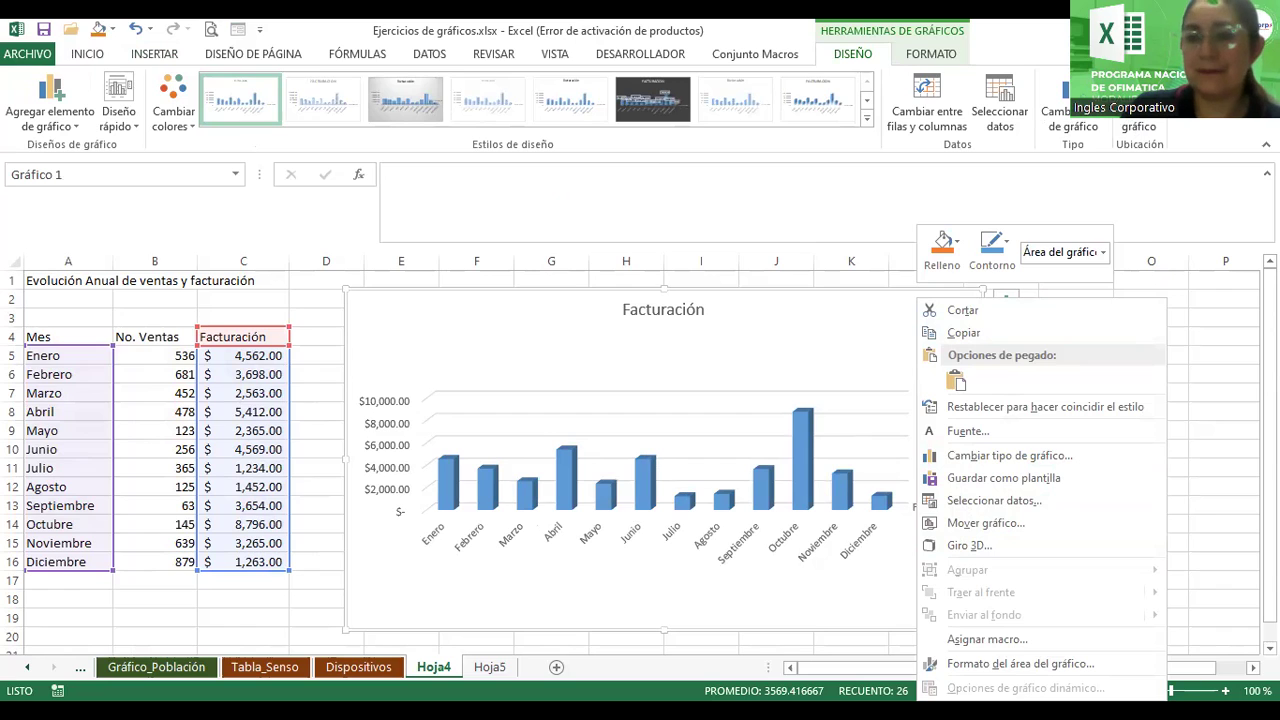
{"action": "key", "text": "v"}
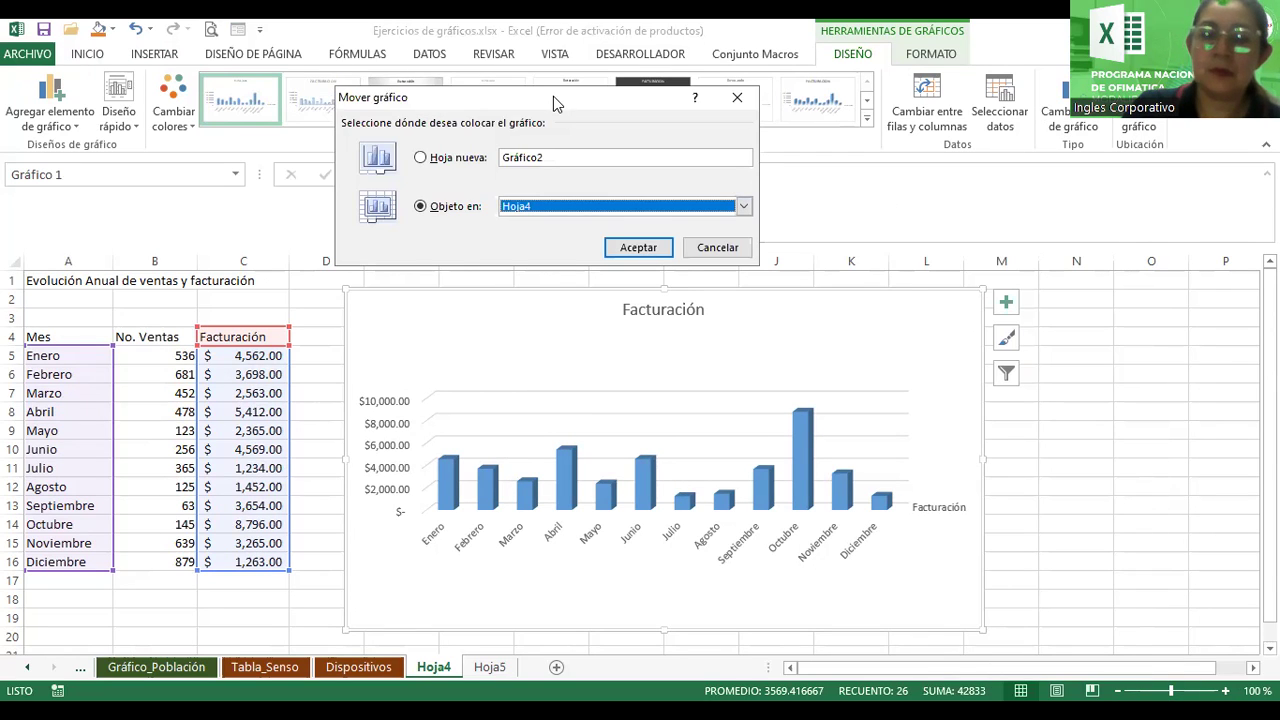
{"action": "left_click", "coordinate": [618, 293]}
{"action": "key", "text": "BackSpace"}
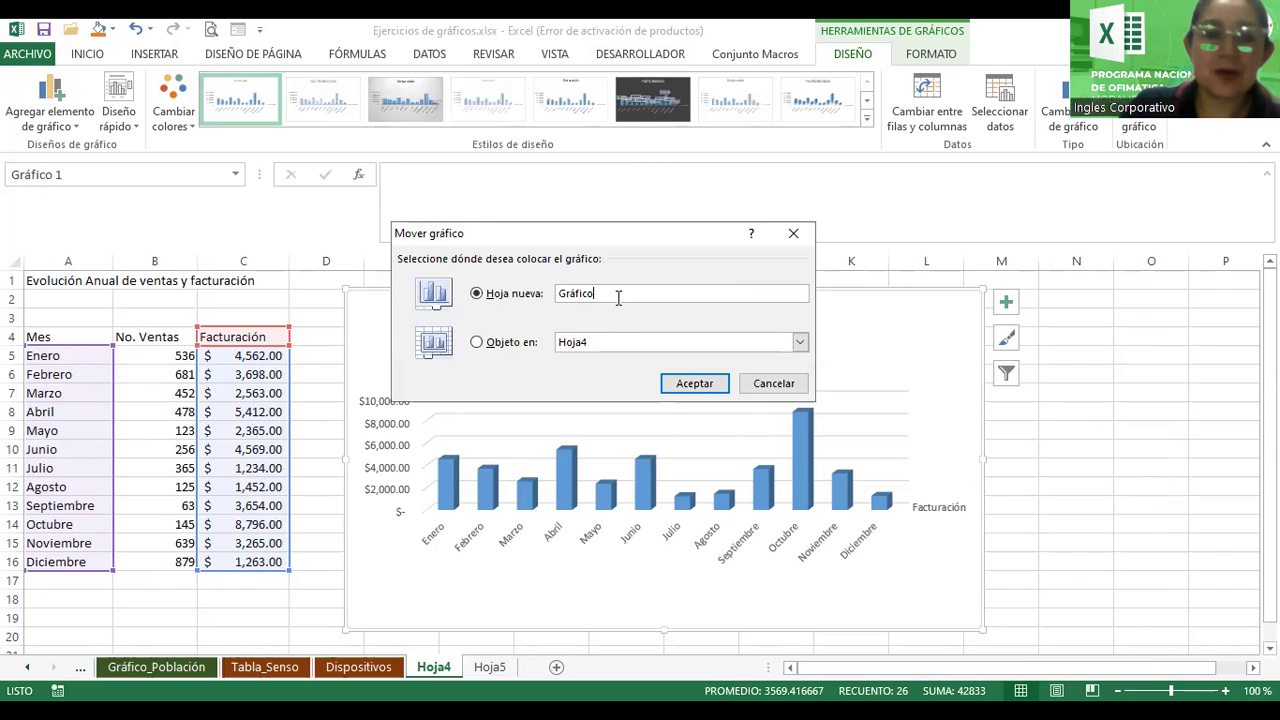
{"action": "type", "text": "_Ventas"}
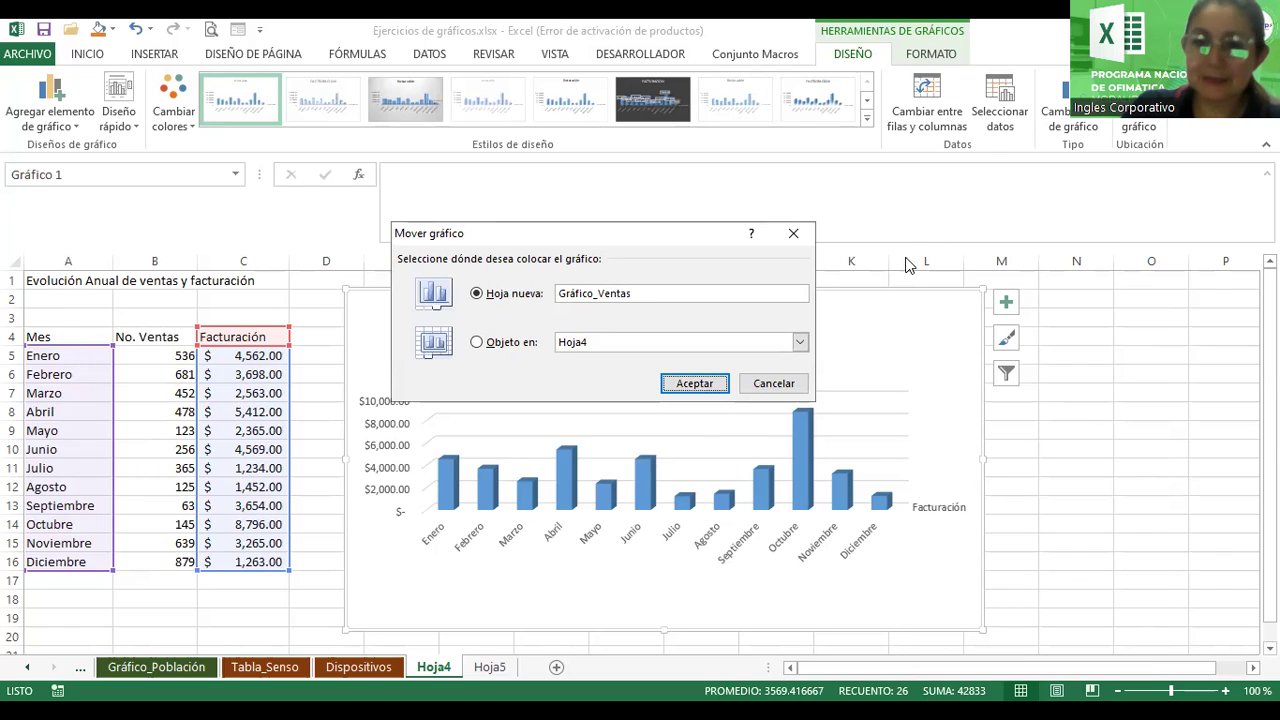
{"action": "key", "text": "Return"}
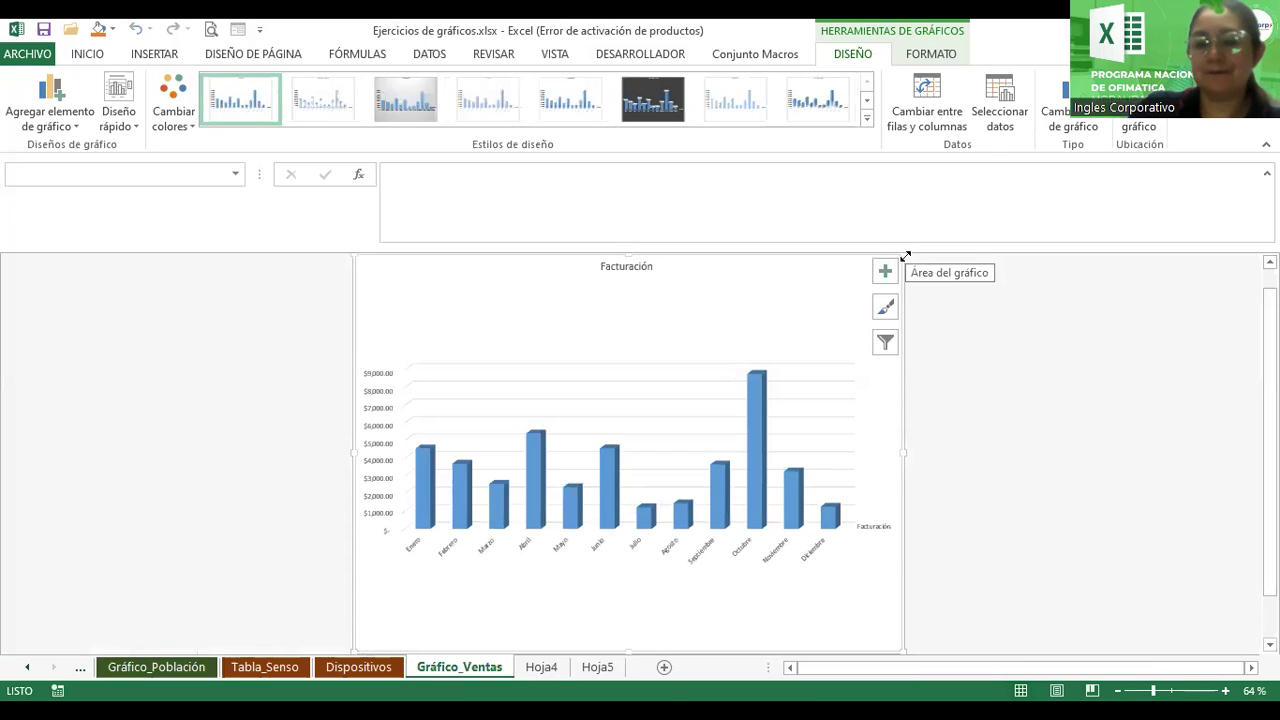
- Change the chart title to 'Grafico de Resultados del año 2023'
{"action": "left_click", "coordinate": [630, 268]}
{"action": "left_click", "coordinate": [817, 294]}
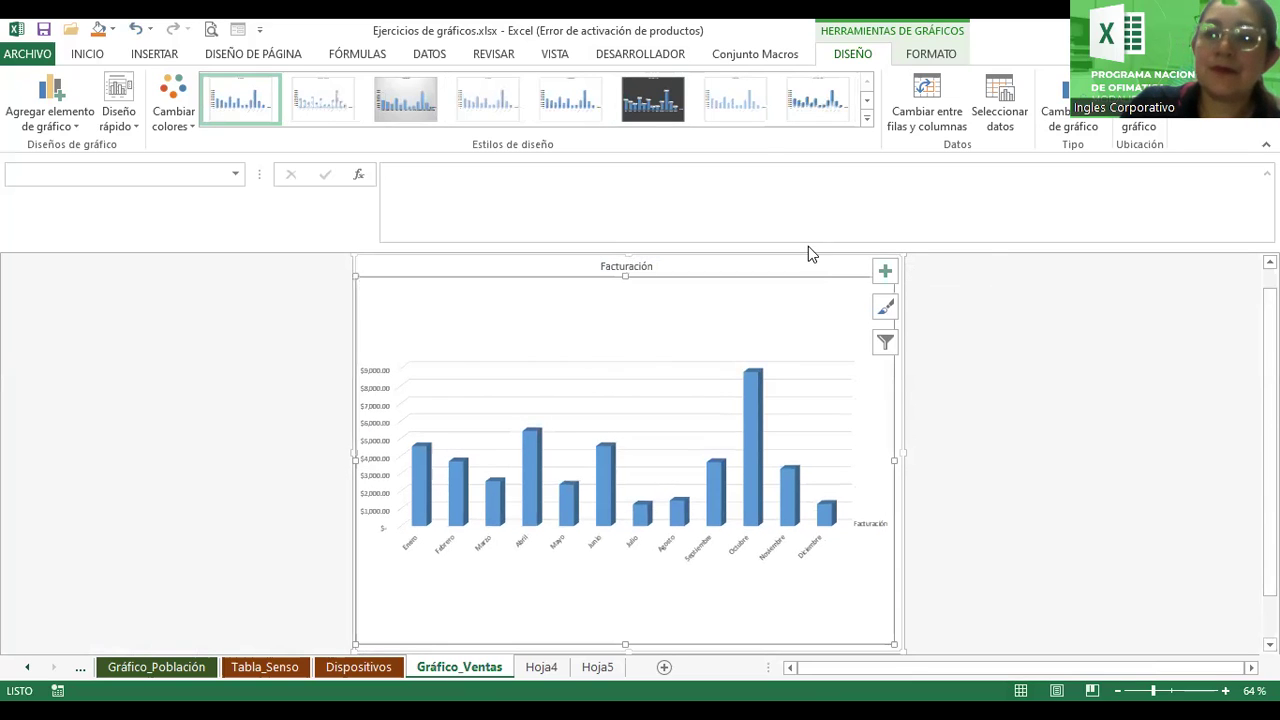
{"action": "left_click", "coordinate": [792, 265]}
{"action": "left_click", "coordinate": [620, 268]}
{"action": "double_click", "coordinate": [628, 268]}
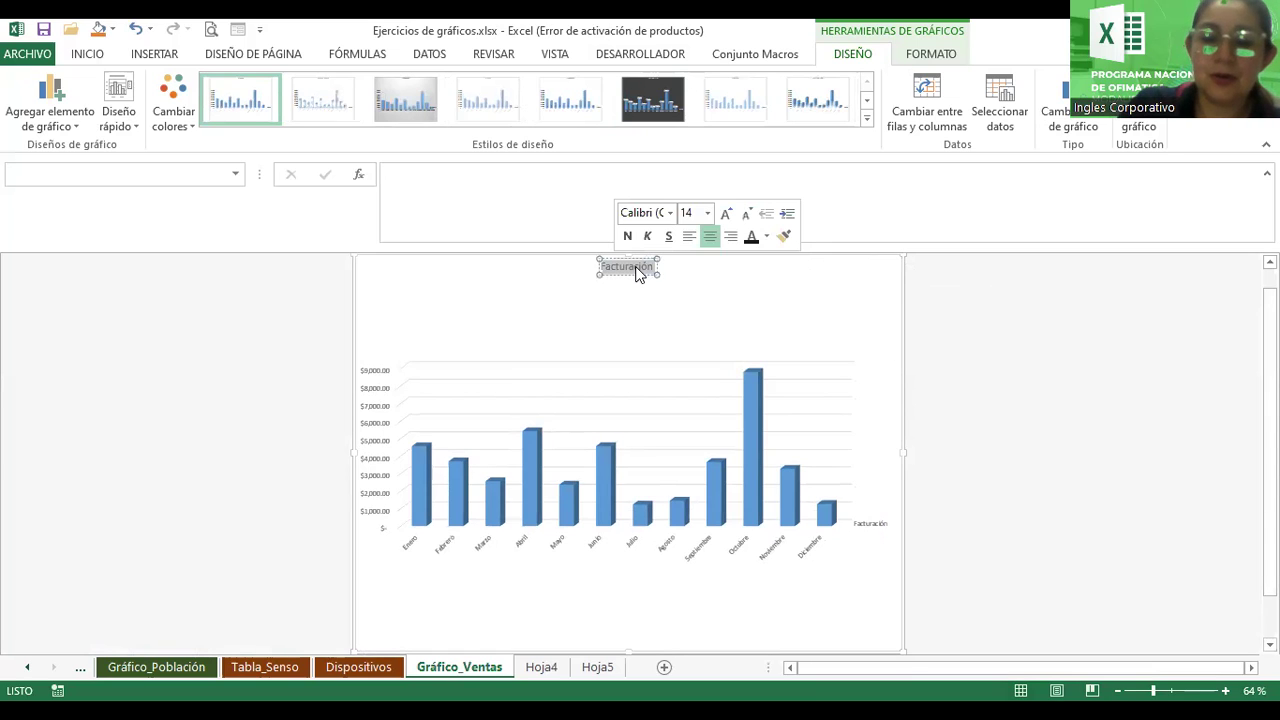
{"action": "type", "text": "Resul"}
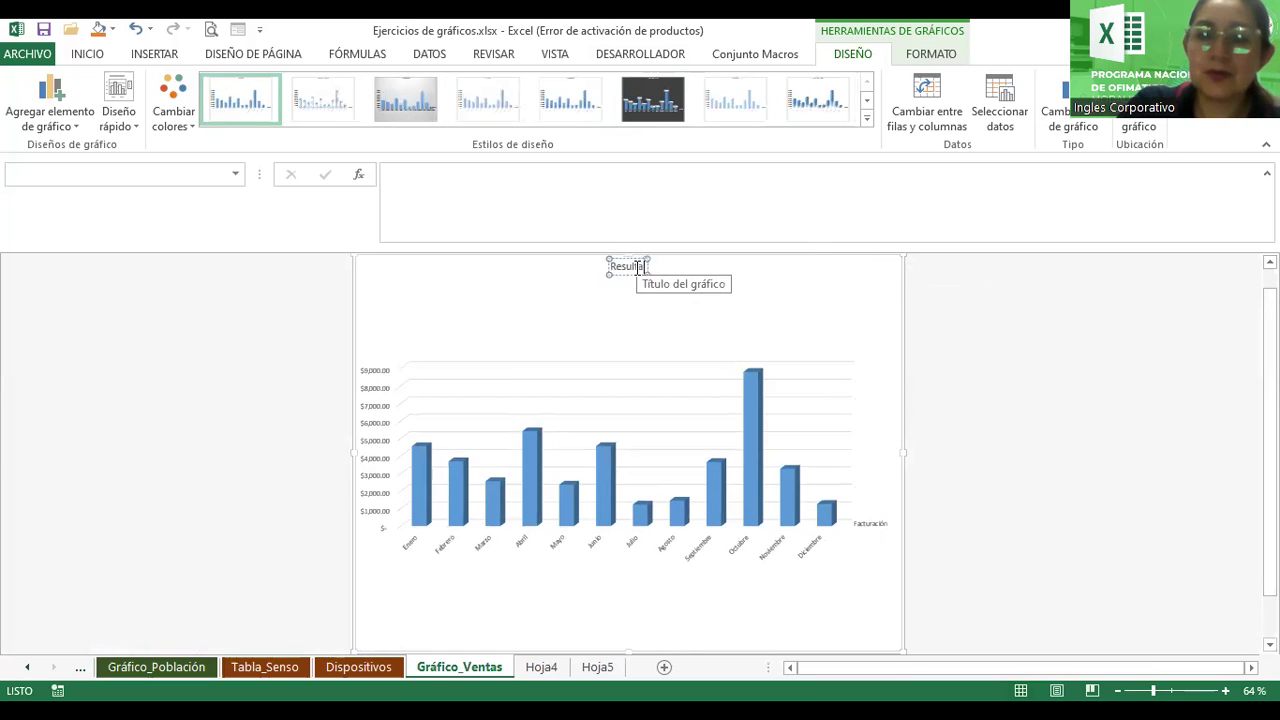
{"action": "key", "text": "BackSpace"}
{"action": "key", "text": "BackSpace"}
{"action": "key", "text": "BackSpace"}
{"action": "key", "text": "BackSpace"}
{"action": "key", "text": "BackSpace"}
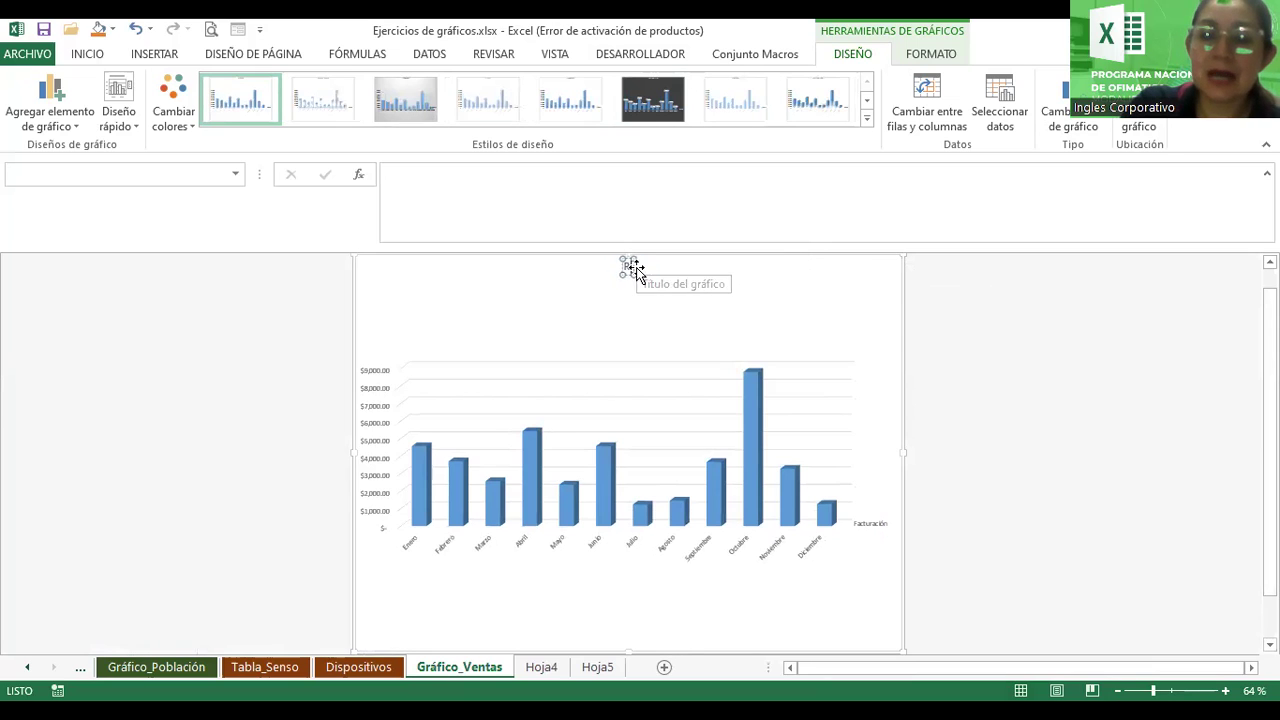
{"action": "type", "text": "Grafico de Resultados del año "}
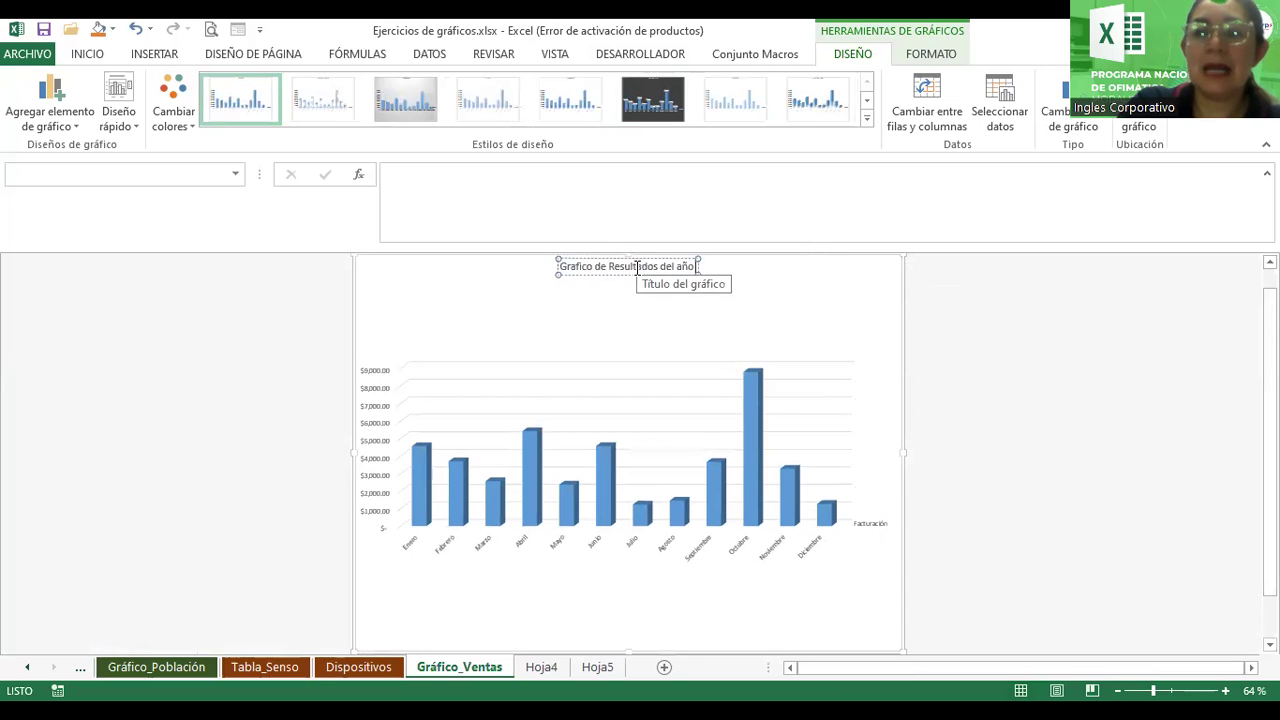
{"action": "type", "text": "2023"}
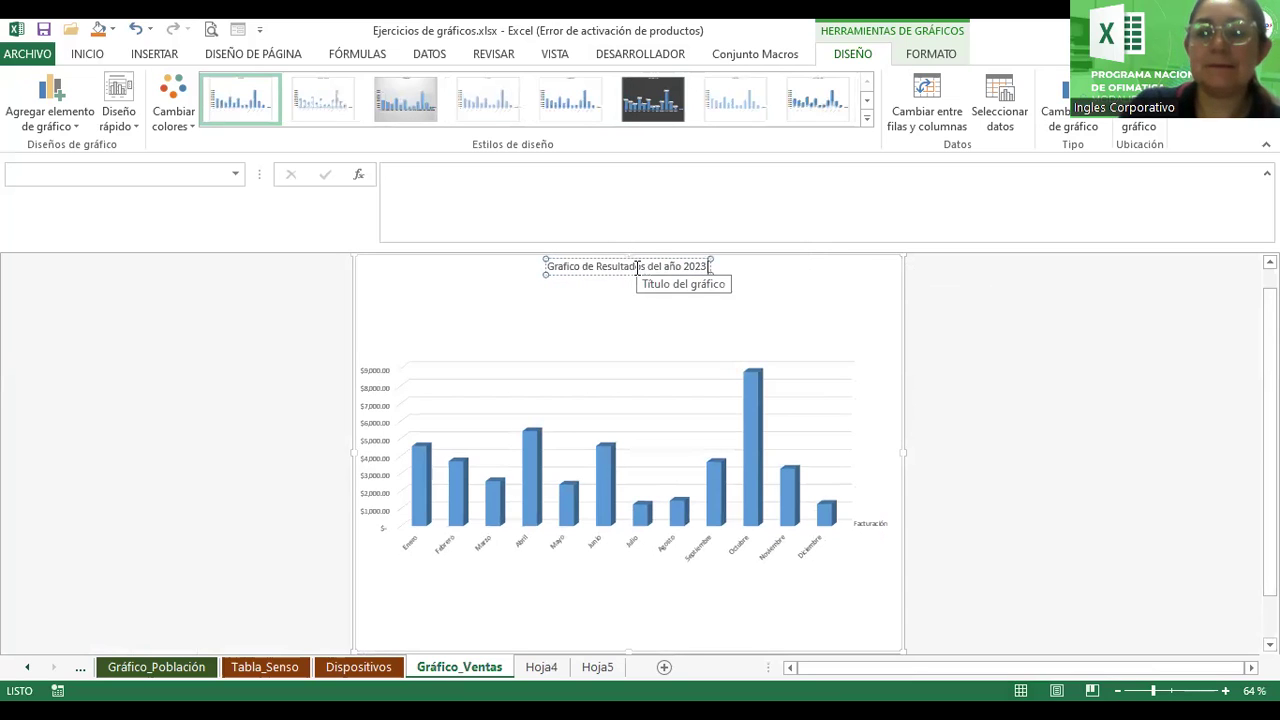
- Make the chart title bold and enlarge it to 28 pt
{"action": "left_click", "coordinate": [88, 55]}
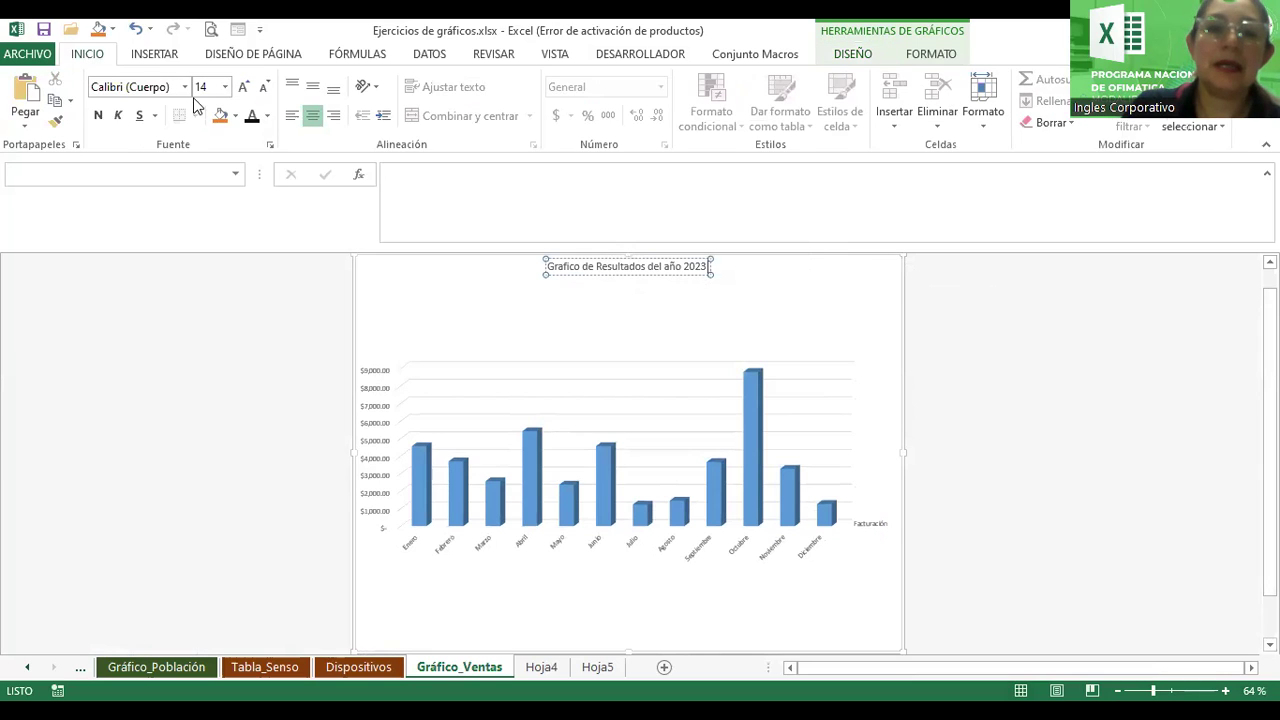
{"action": "left_click", "coordinate": [243, 87]}
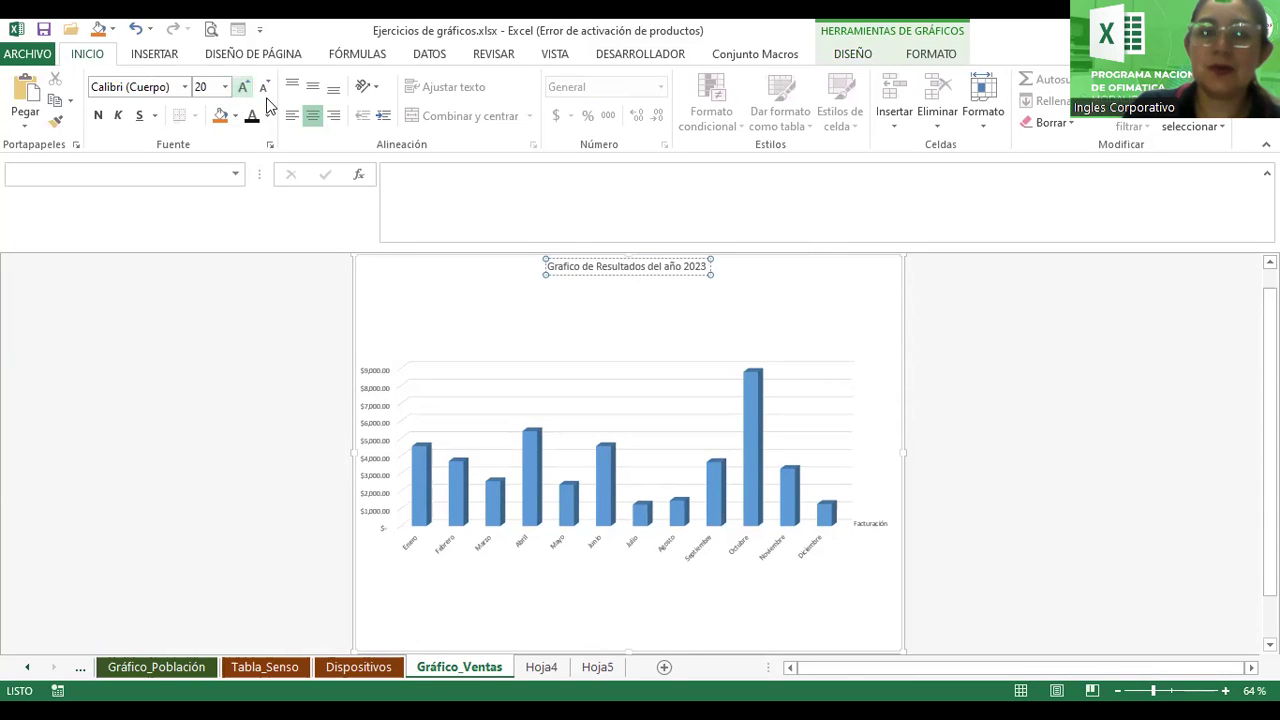
{"action": "left_click", "coordinate": [614, 275]}
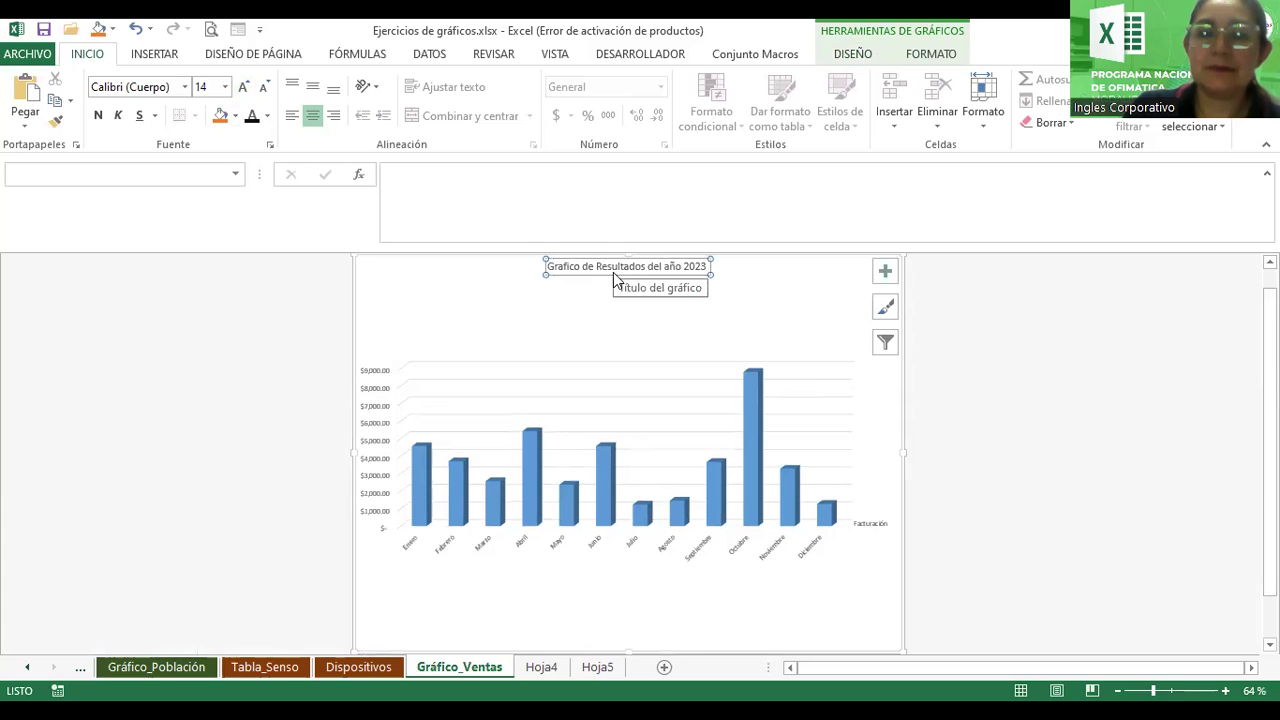
{"action": "left_click", "coordinate": [243, 87]}
{"action": "left_click", "coordinate": [243, 87]}
{"action": "left_click", "coordinate": [243, 87]}
{"action": "left_click", "coordinate": [243, 87]}
{"action": "left_click", "coordinate": [243, 87]}
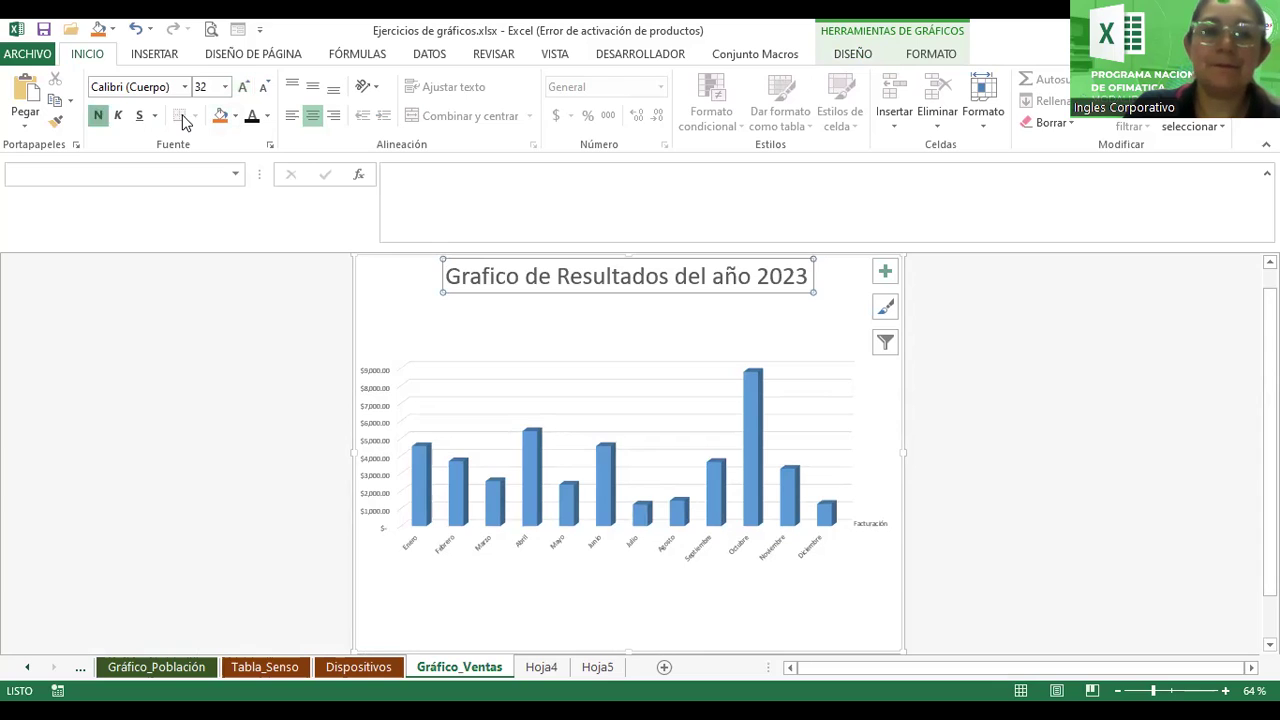
{"action": "left_click", "coordinate": [98, 115]}
{"action": "left_click", "coordinate": [264, 88]}
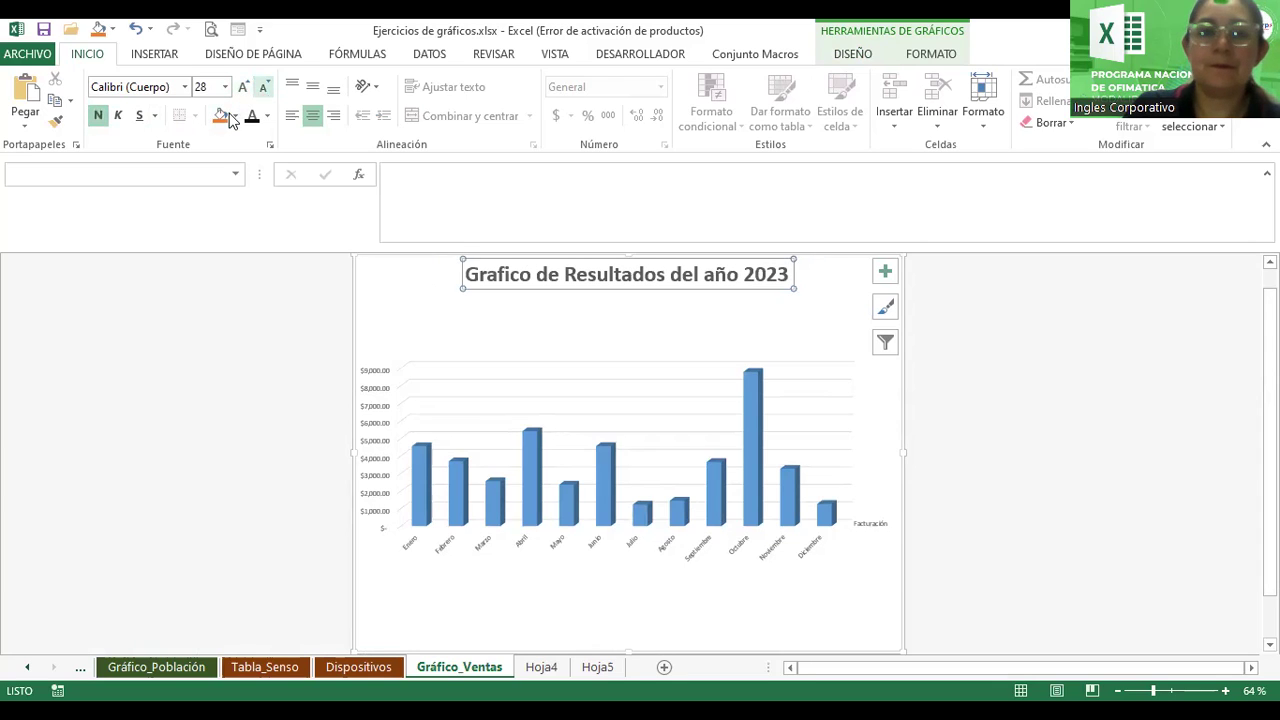
- Make the title black, then apply the gradient-column chart style and the orange colour scheme
{"action": "left_click", "coordinate": [251, 115]}
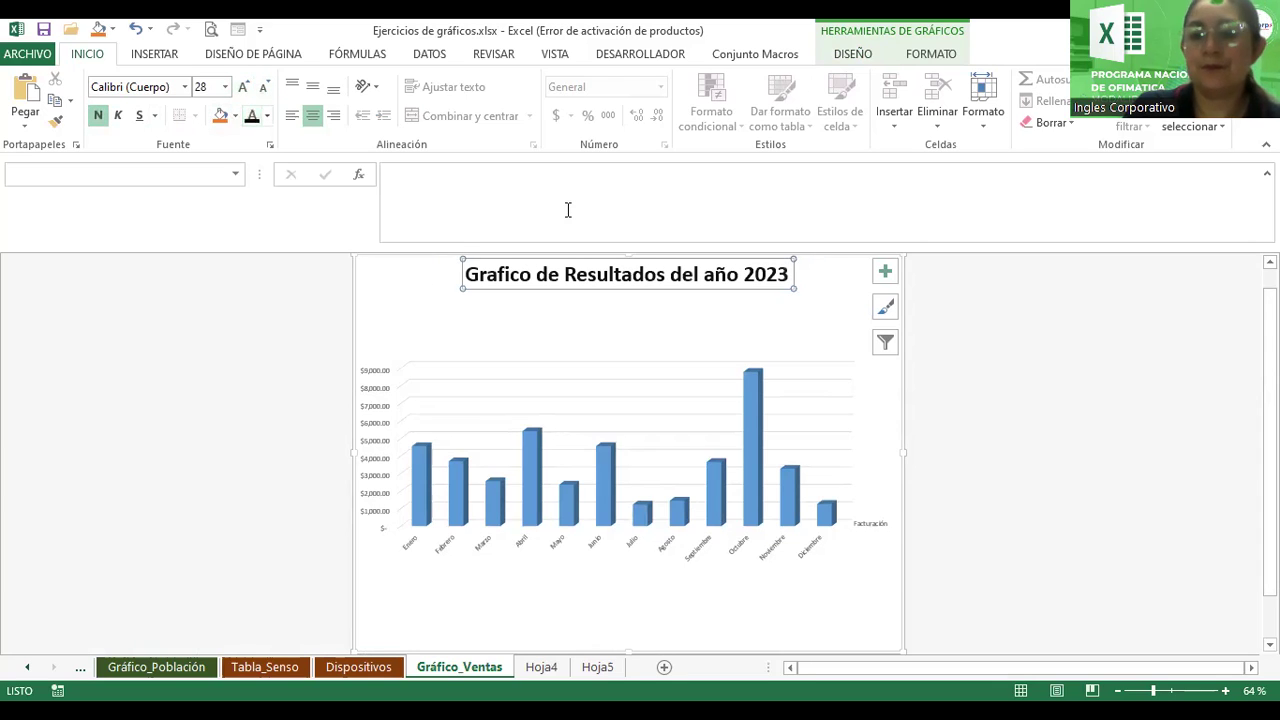
{"action": "left_click", "coordinate": [839, 342]}
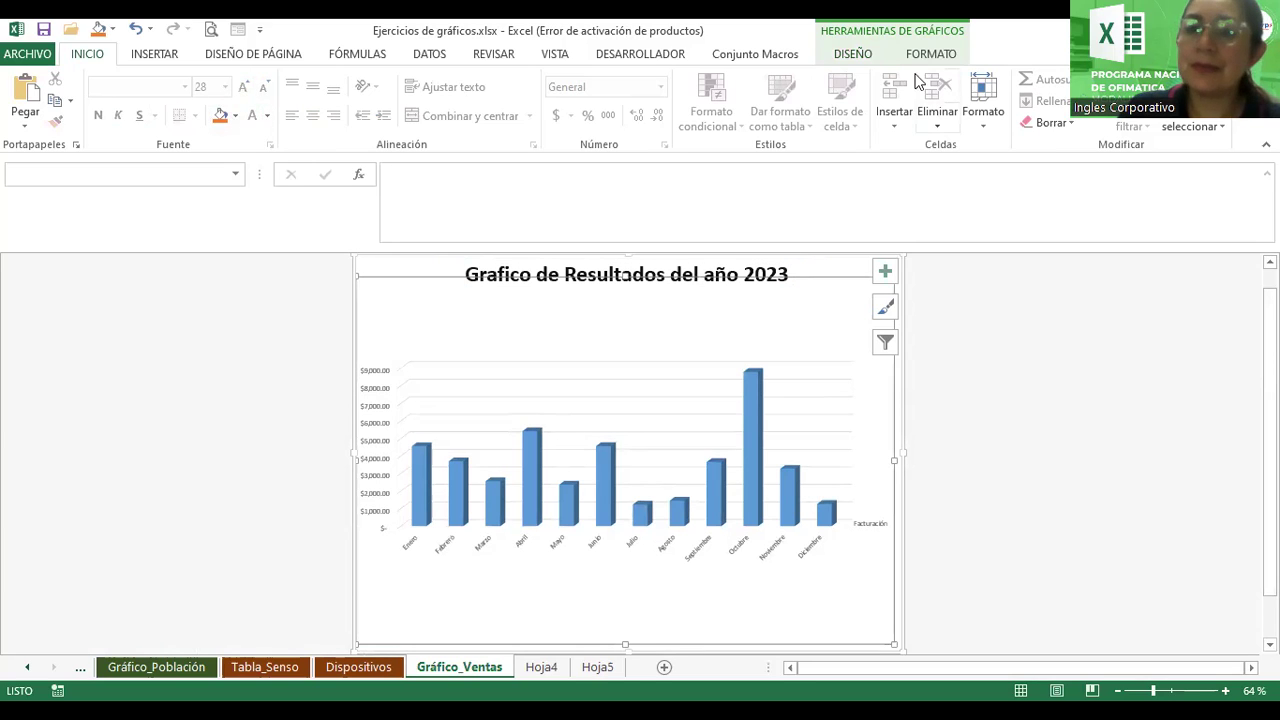
{"action": "left_click", "coordinate": [853, 53]}
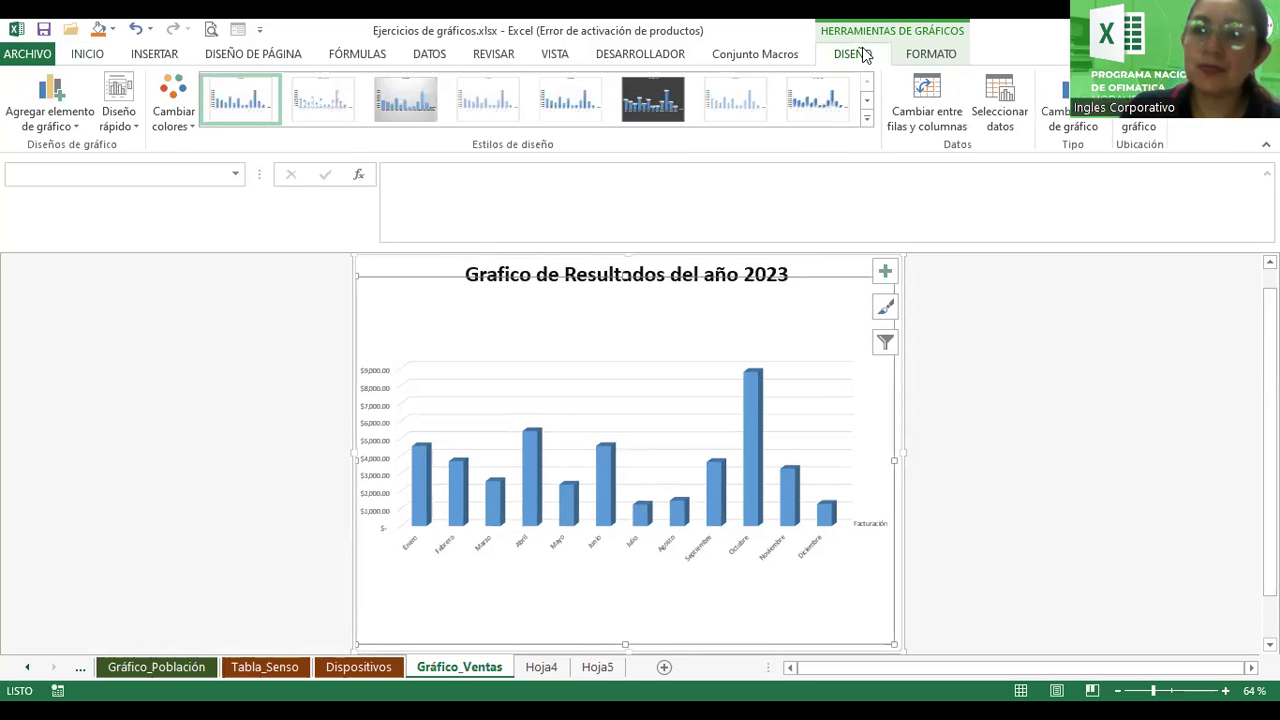
{"action": "left_click", "coordinate": [802, 105]}
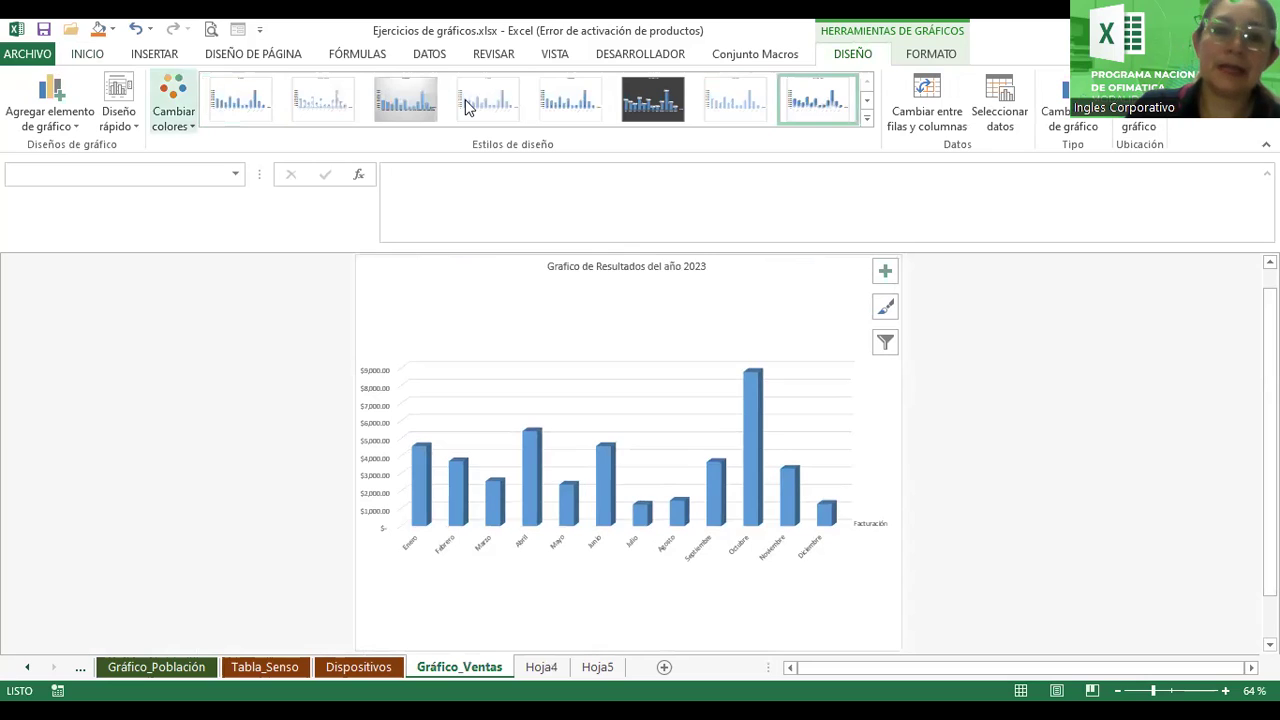
{"action": "left_click", "coordinate": [173, 110]}
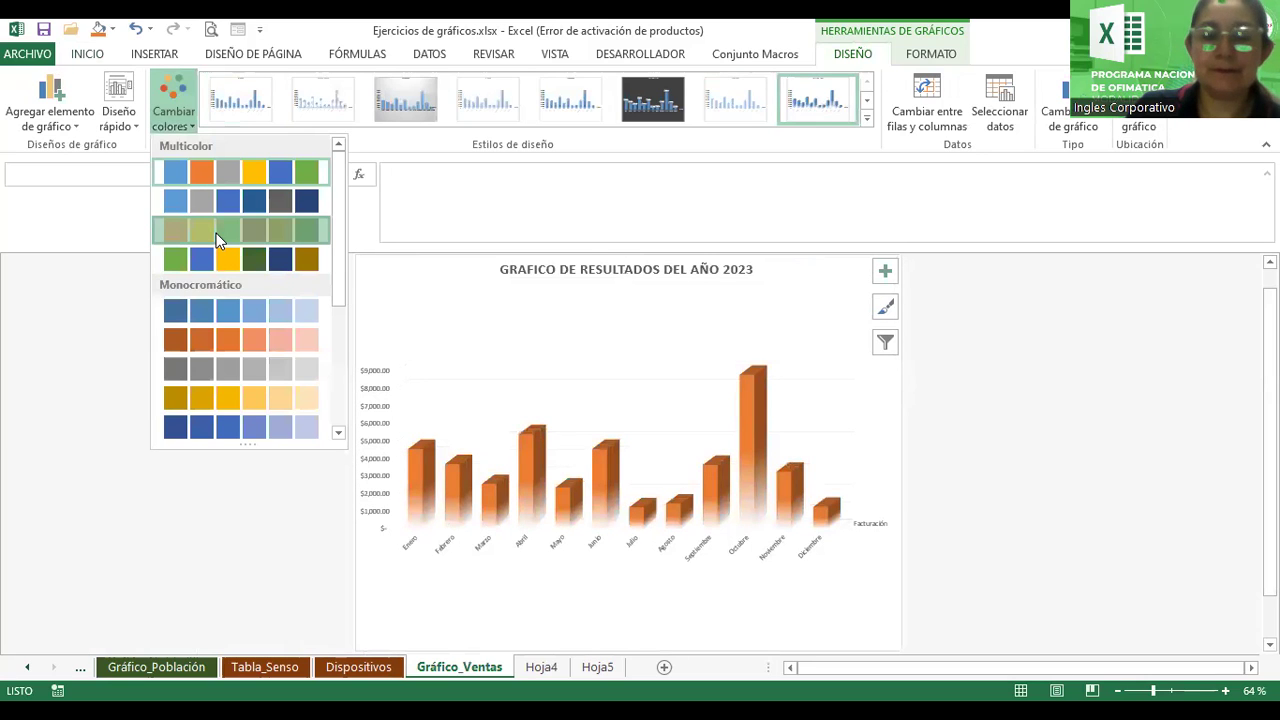
{"action": "left_click", "coordinate": [217, 343]}
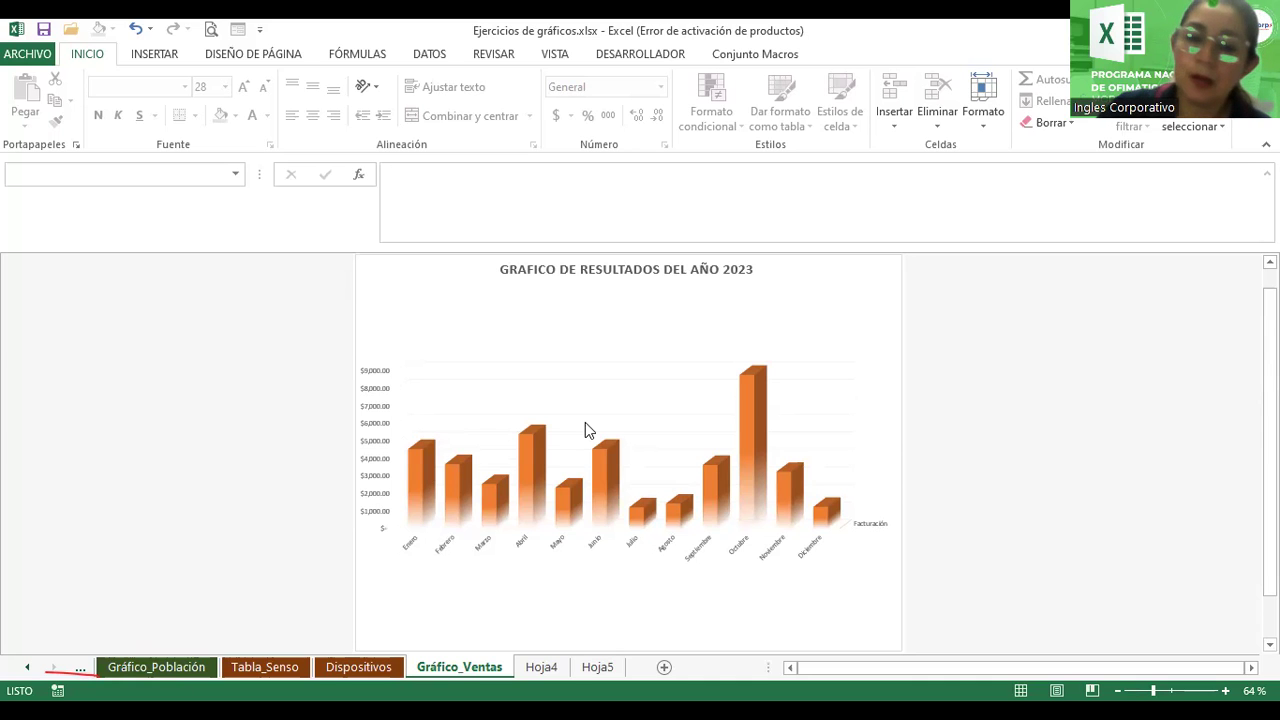
{"action": "left_click", "coordinate": [597, 677]}
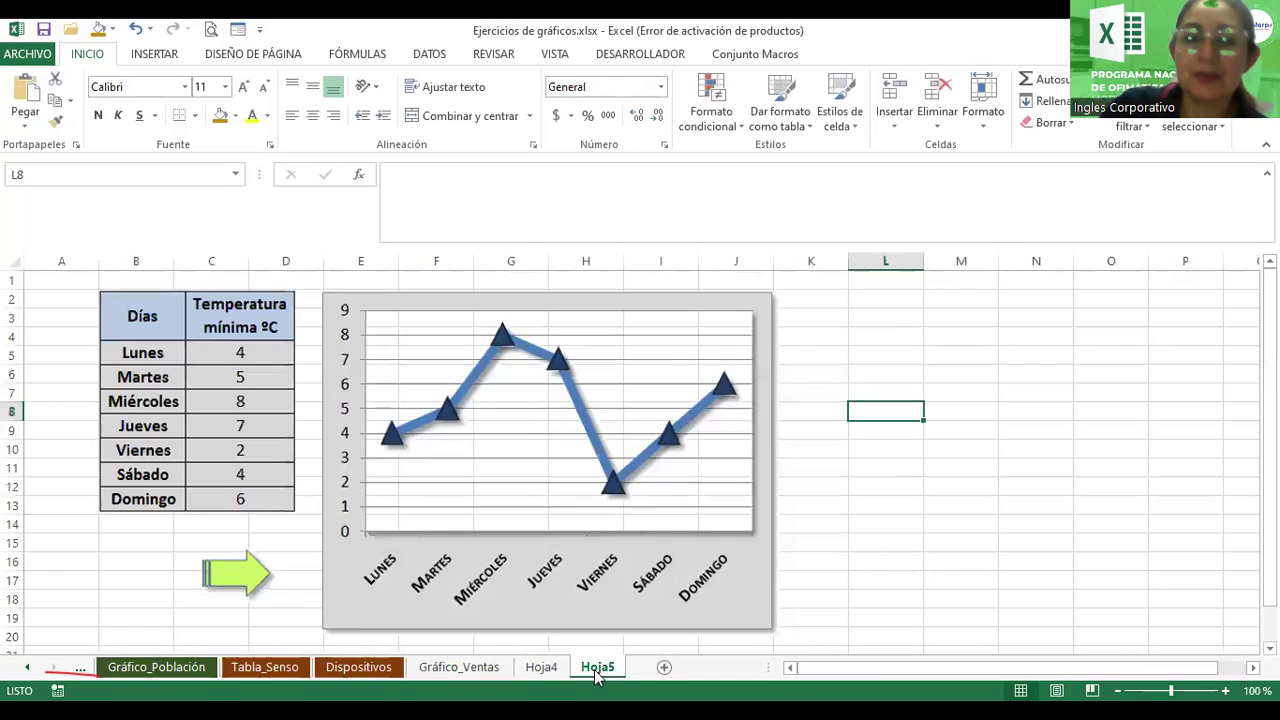
{"action": "left_click", "coordinate": [535, 400]}
{"action": "left_click_drag", "start_coordinate": [535, 400], "coordinate": [974, 411]}
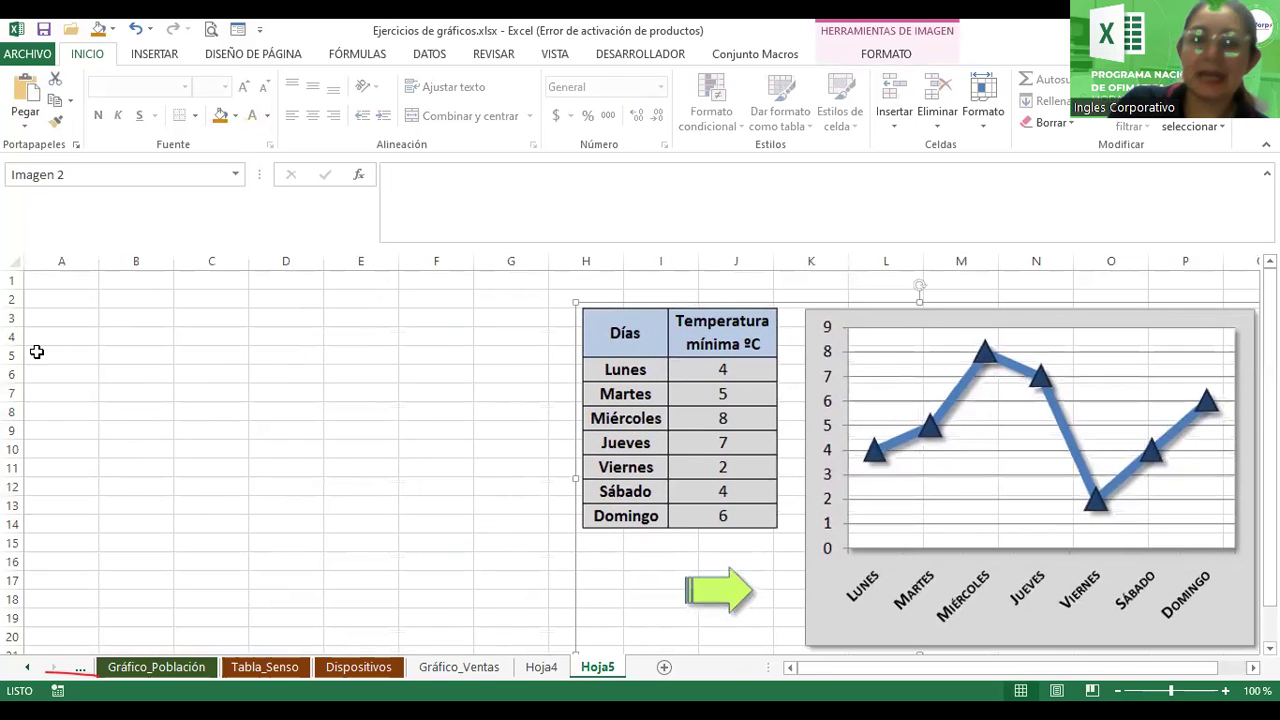
{"action": "left_click", "coordinate": [80, 298]}
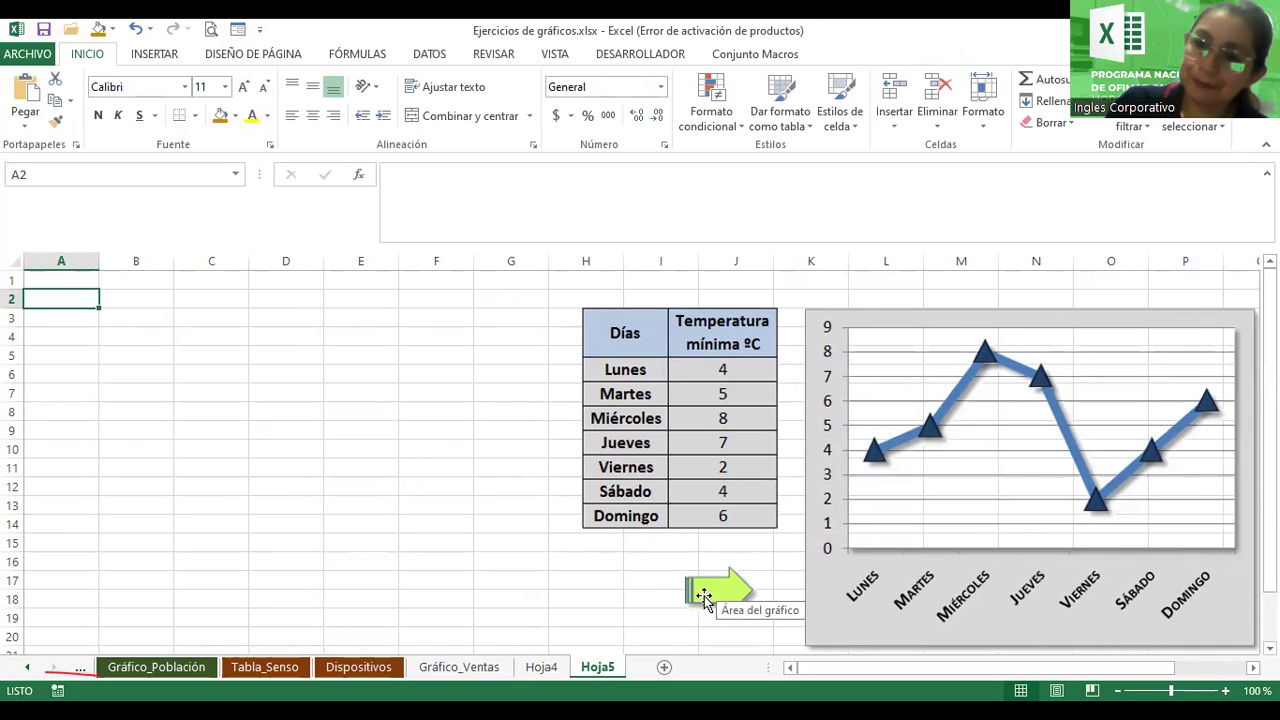
{"action": "left_click_drag", "start_coordinate": [905, 432], "coordinate": [880, 421]}
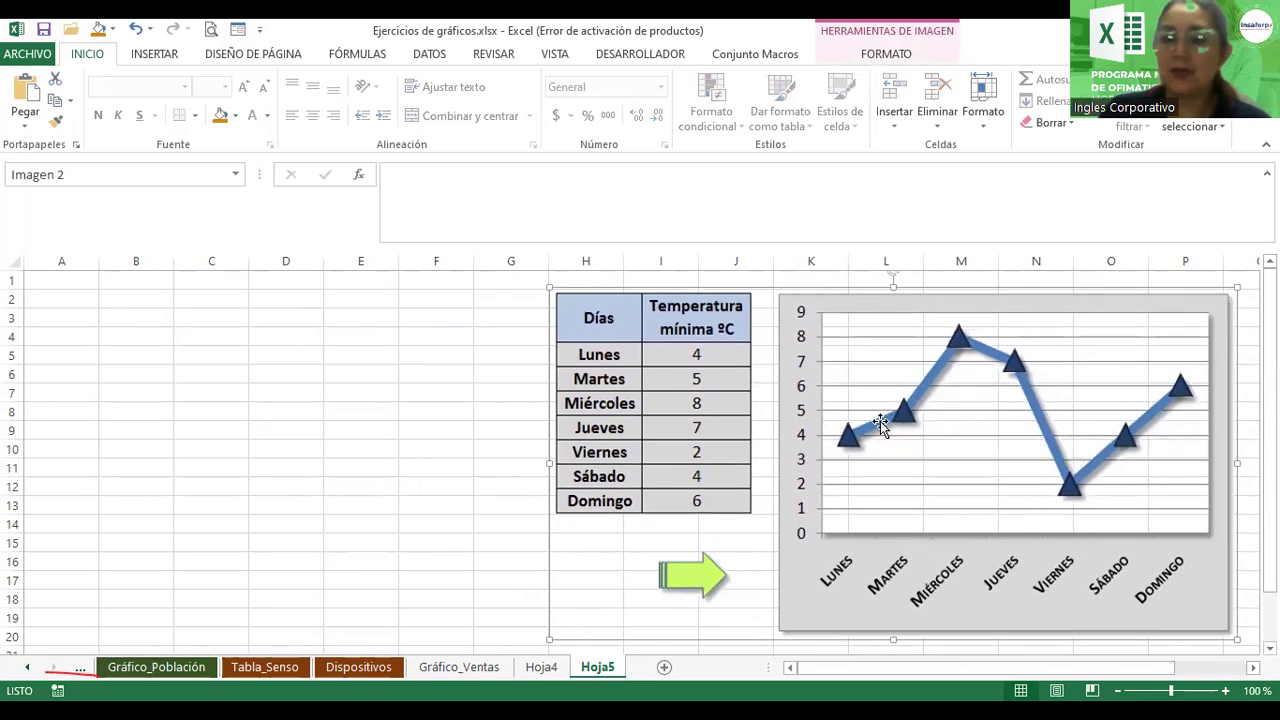
{"action": "left_click", "coordinate": [68, 299]}
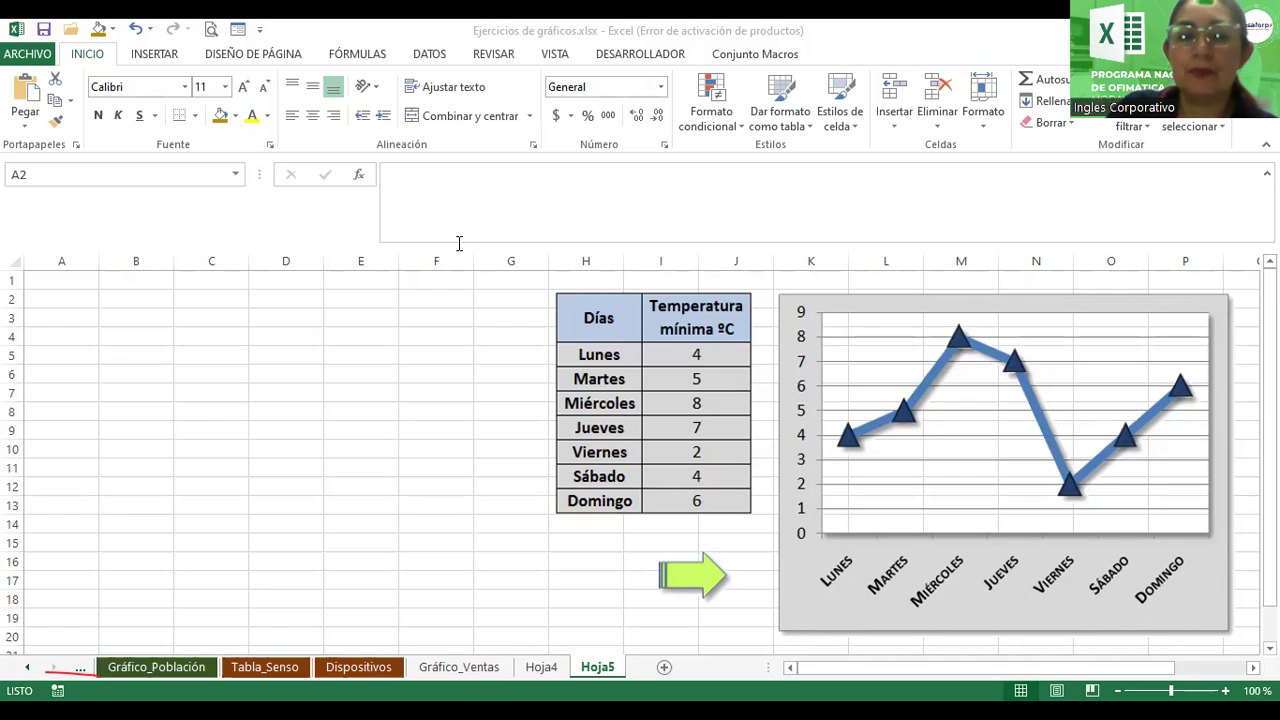
- Shift the temperature table-and-chart picture slightly left and down on Hoja5
{"action": "left_click_drag", "start_coordinate": [657, 409], "coordinate": [643, 407]}
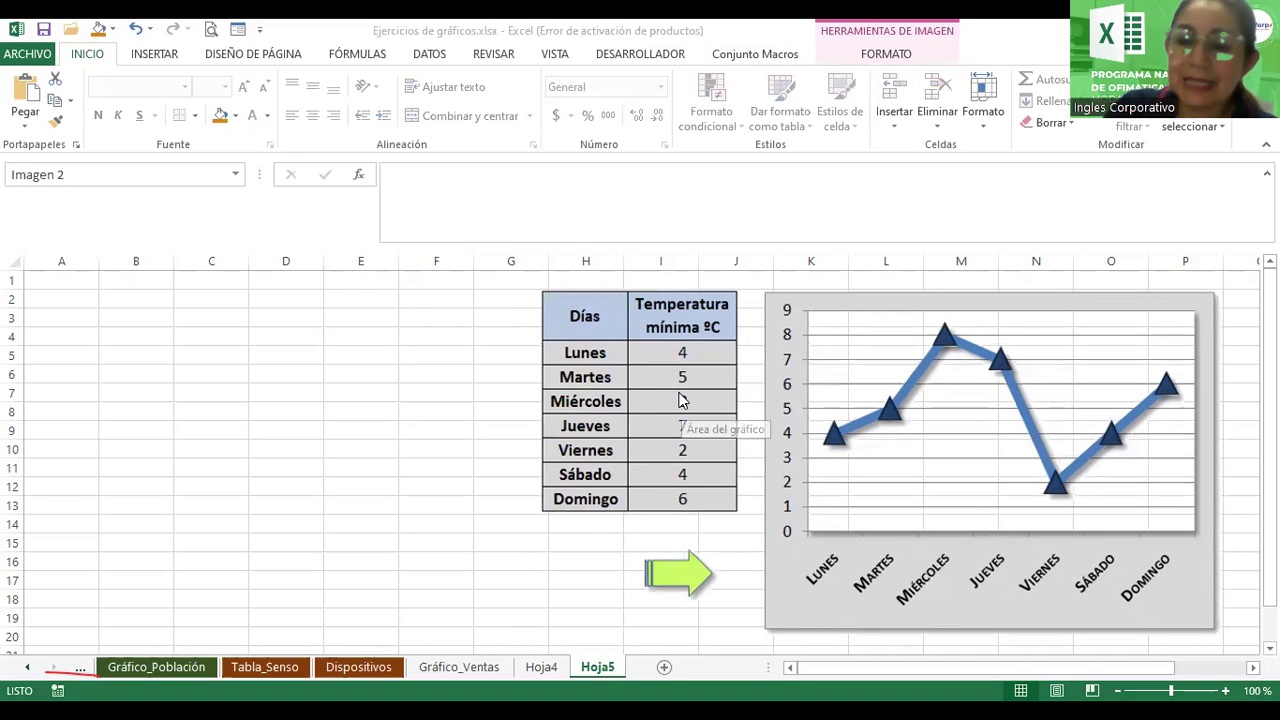
{"action": "mouse_move", "coordinate": [686, 364]}
{"action": "left_mouse_down"}
{"action": "mouse_move", "coordinate": [645, 400]}
{"action": "mouse_move", "coordinate": [669, 374]}
{"action": "left_mouse_up"}
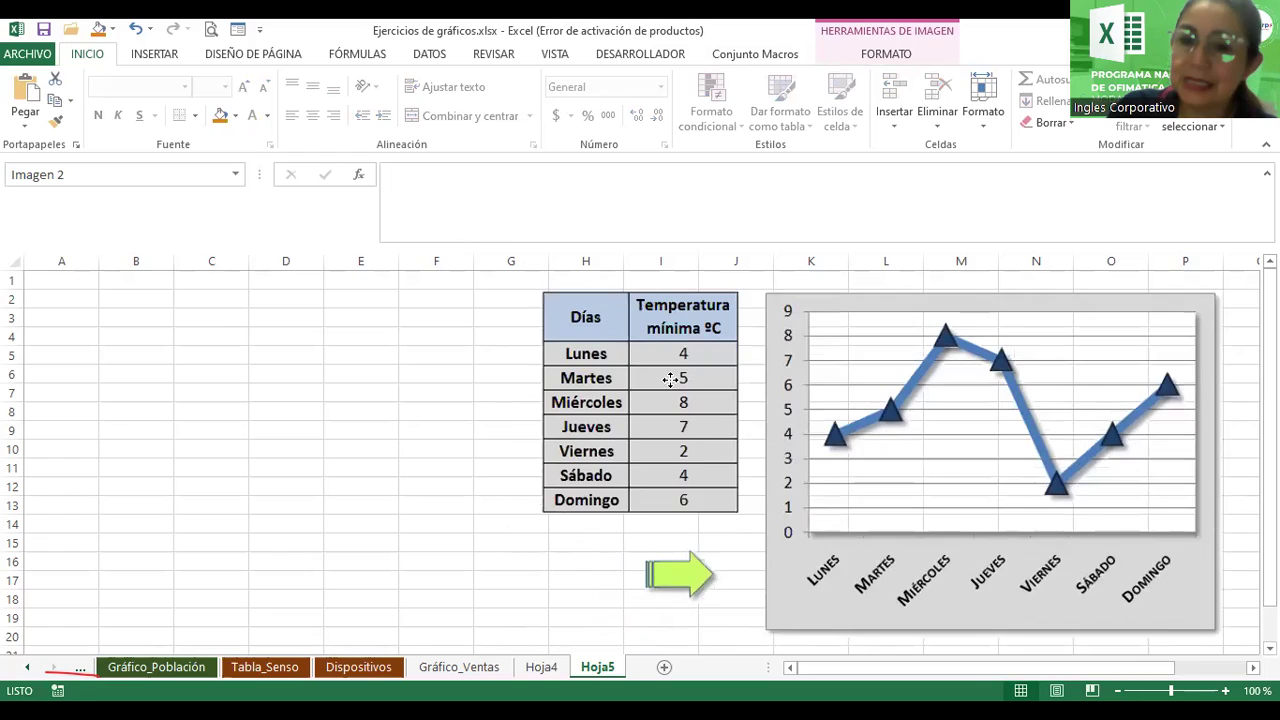
{"action": "left_click_drag", "start_coordinate": [669, 374], "coordinate": [679, 375]}
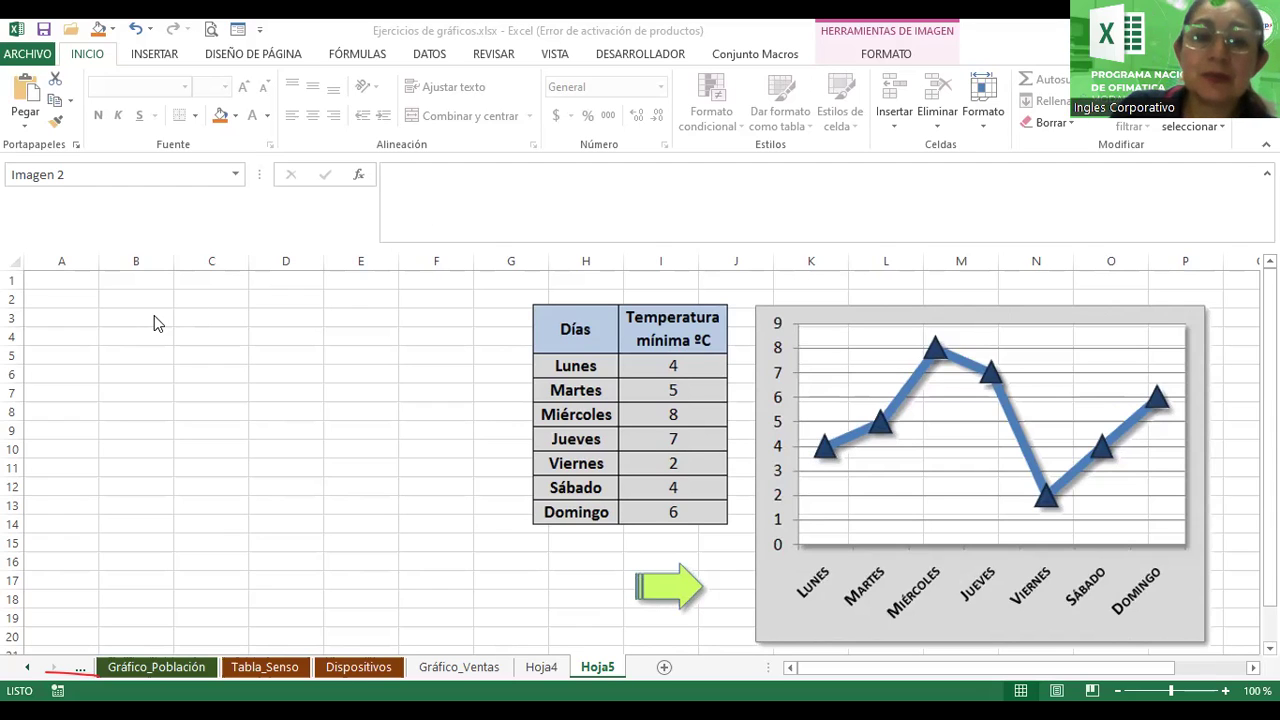
- Select the empty range C3:D13 and browse the Línea chart types without inserting one
{"action": "left_click", "coordinate": [175, 329]}
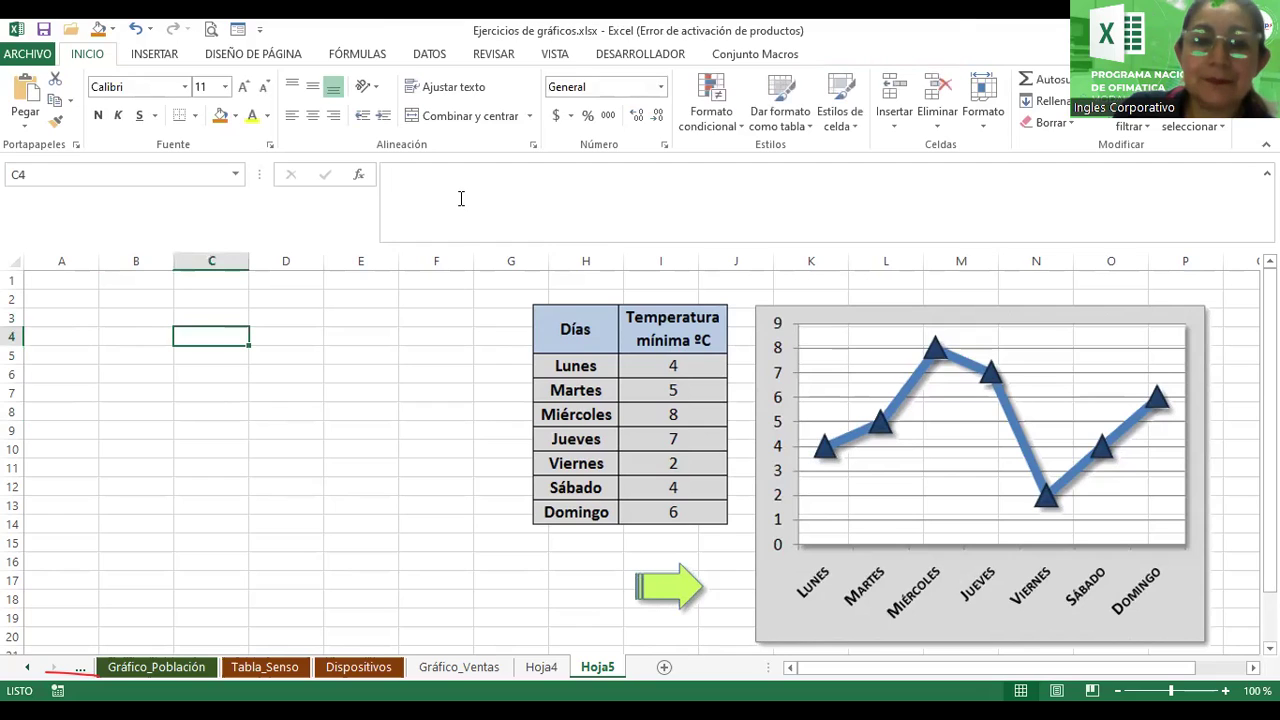
{"action": "left_click_drag", "start_coordinate": [212, 318], "coordinate": [298, 508]}
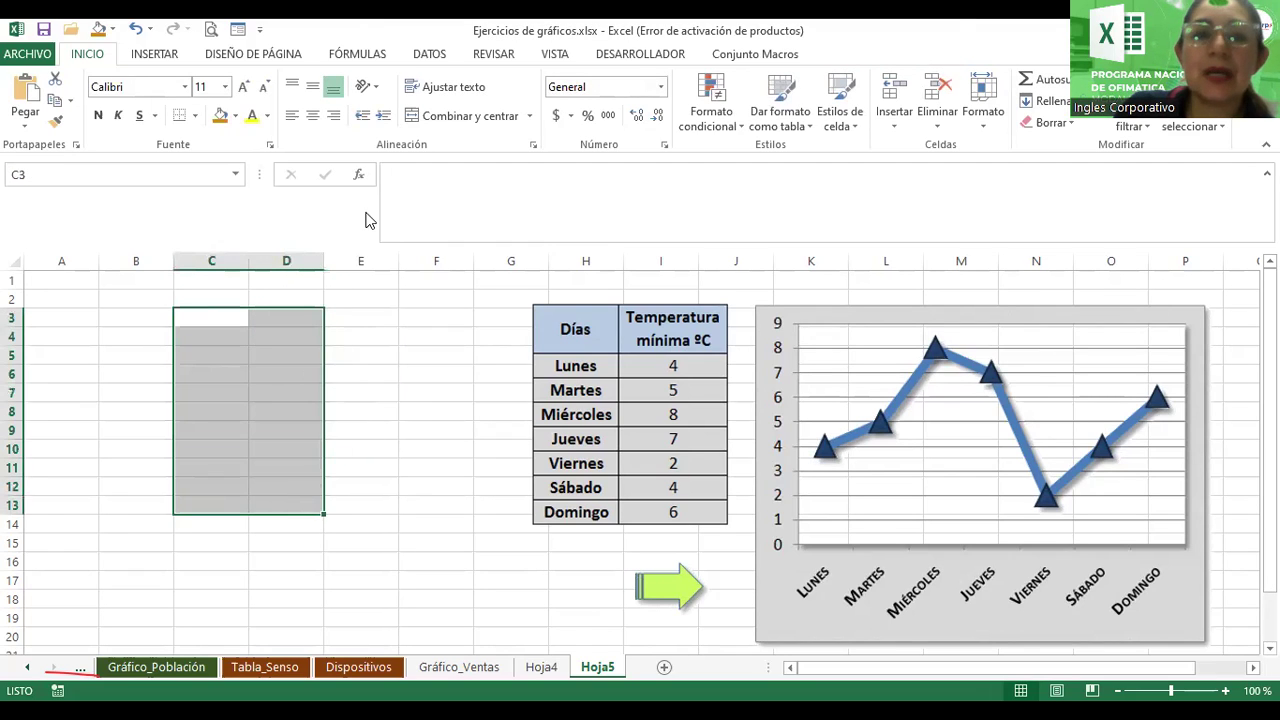
{"action": "left_click", "coordinate": [143, 54]}
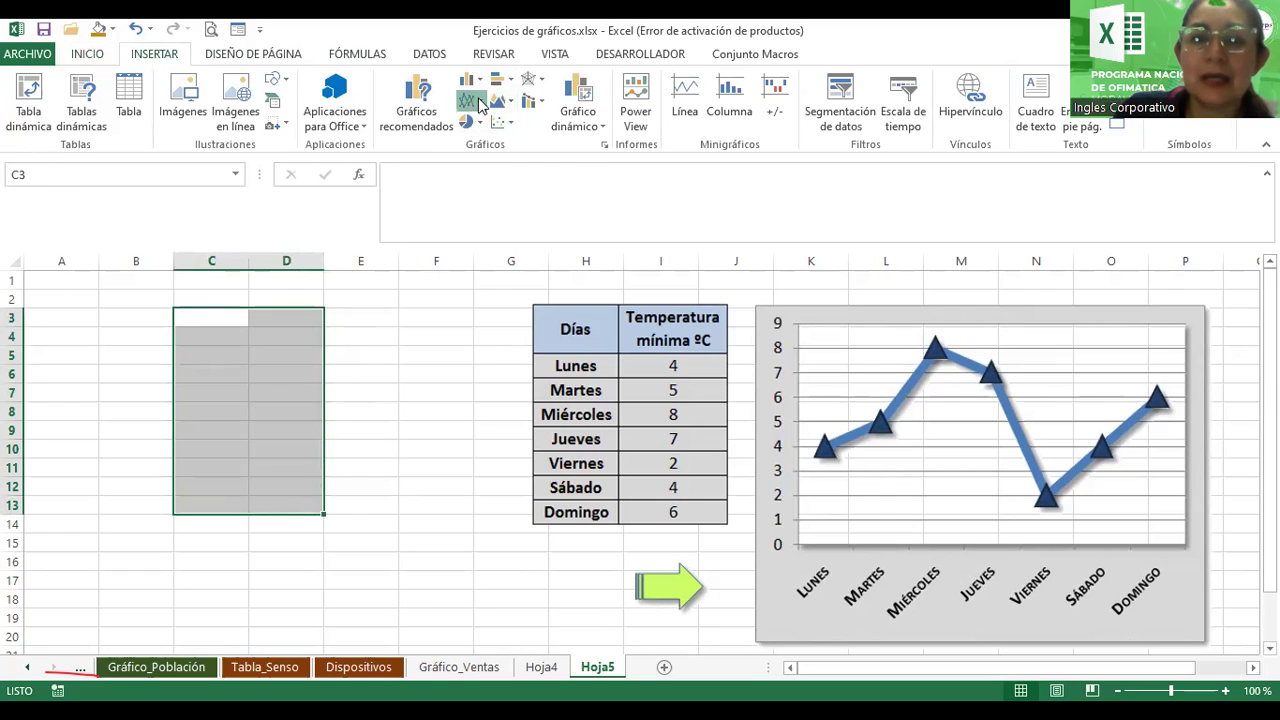
{"action": "left_click", "coordinate": [478, 103]}
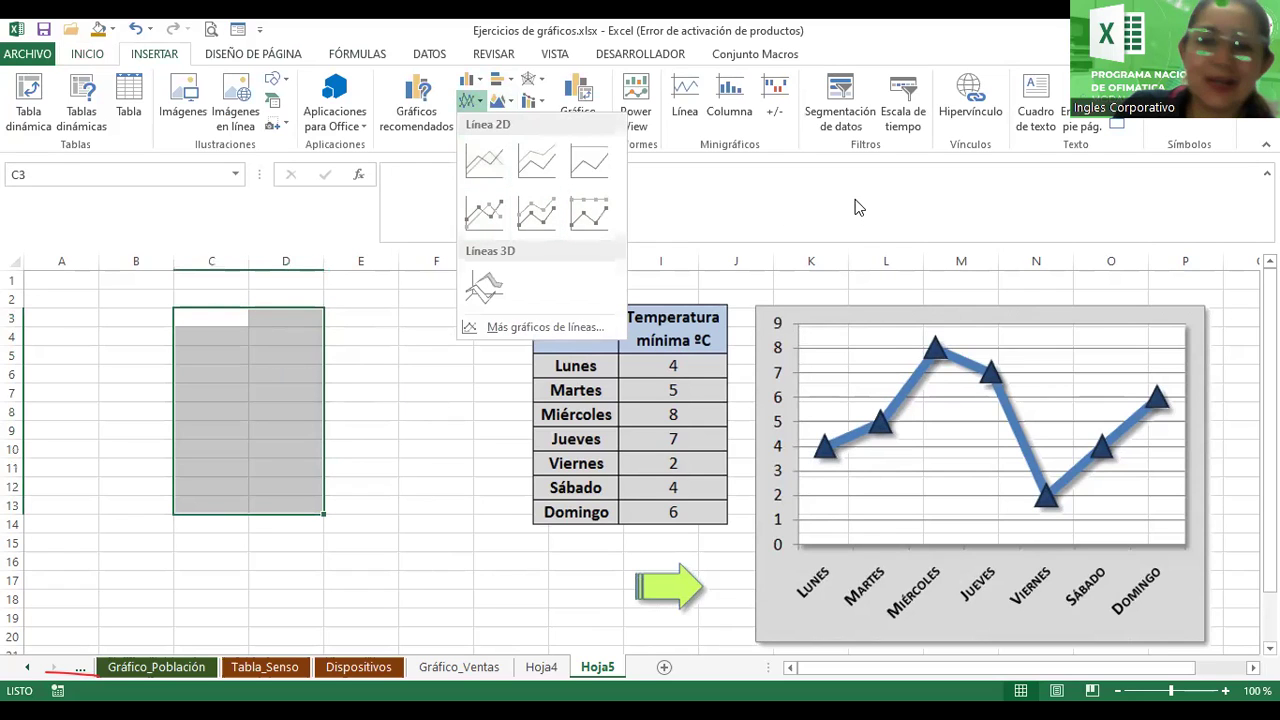
{"action": "left_click", "coordinate": [940, 450]}
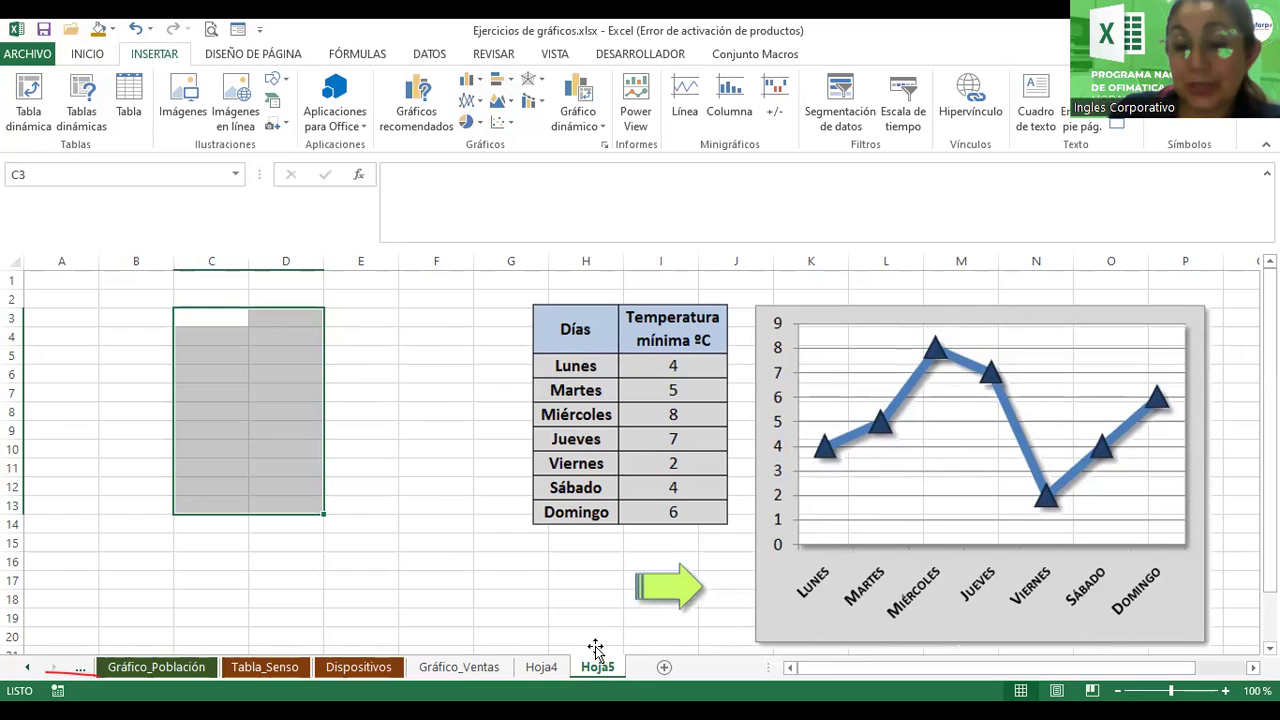
- Rename the Hoja5 sheet to Tabla_Temperatura
{"action": "double_click", "coordinate": [604, 666]}
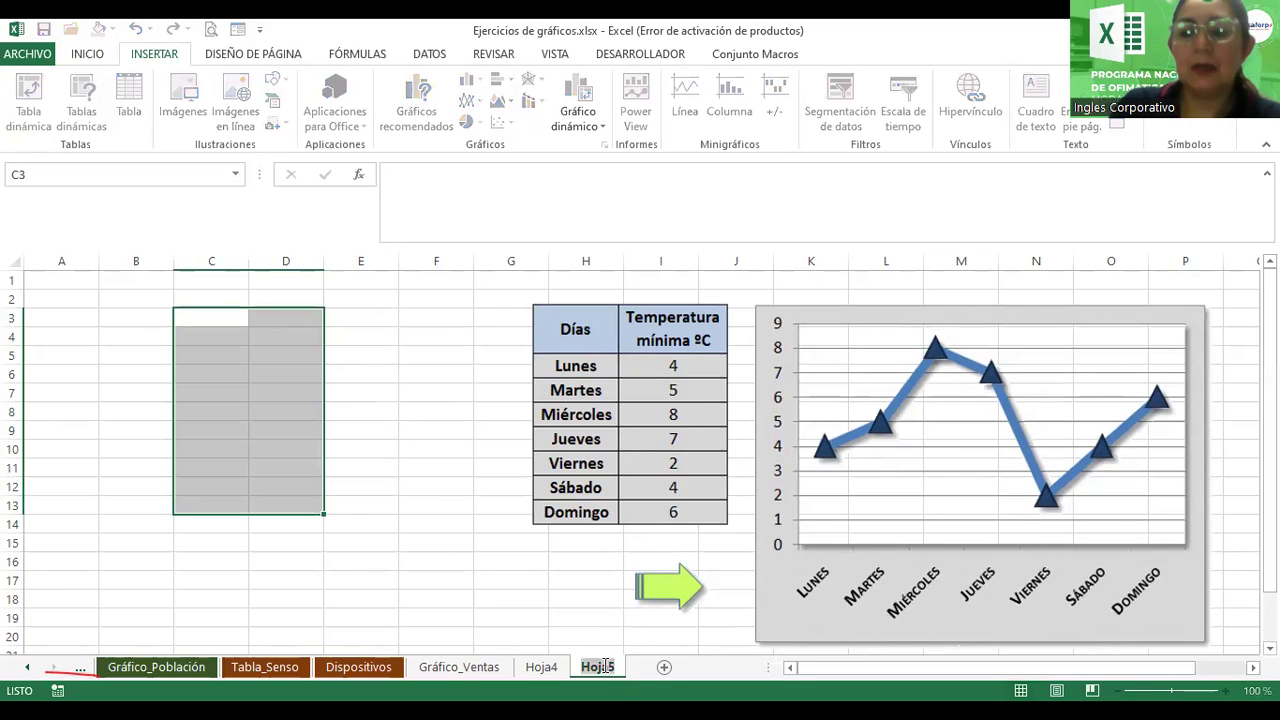
{"action": "type", "text": "Tabla_Temperatura"}
{"action": "key", "text": "Return"}
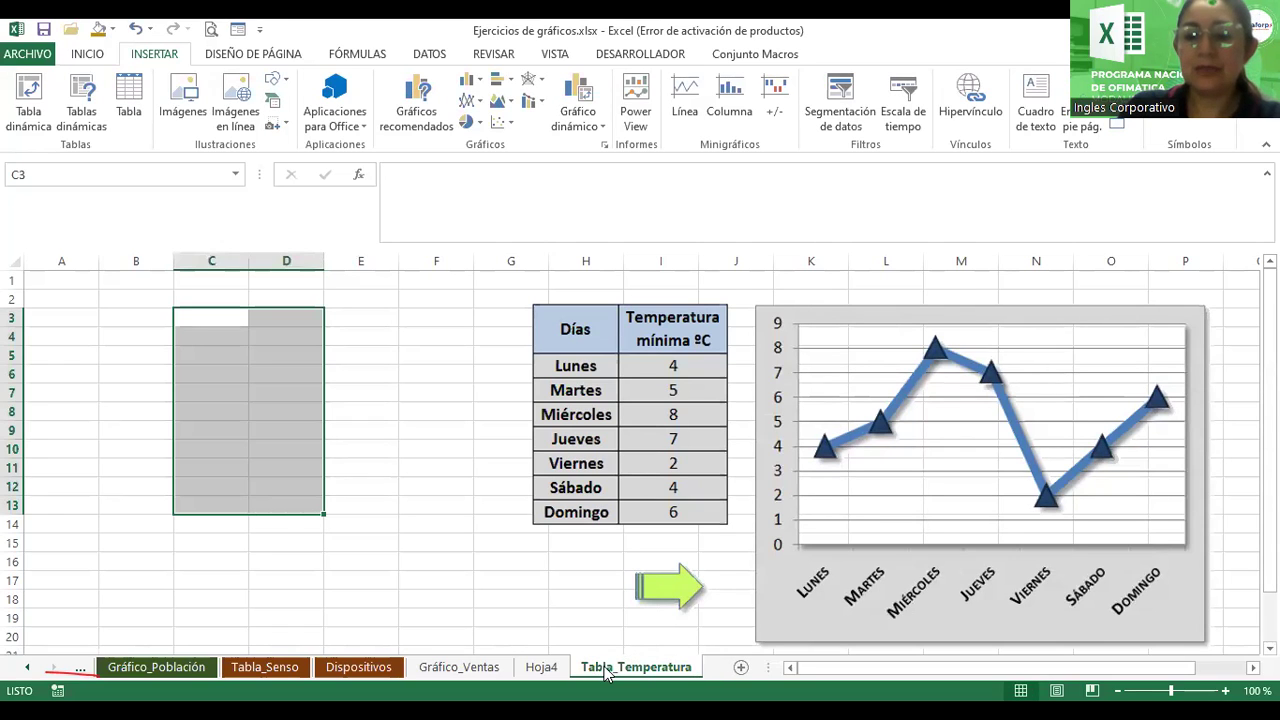
- Give the Tabla_Temperatura sheet tab a dark orange colour
{"action": "right_click", "coordinate": [606, 673]}
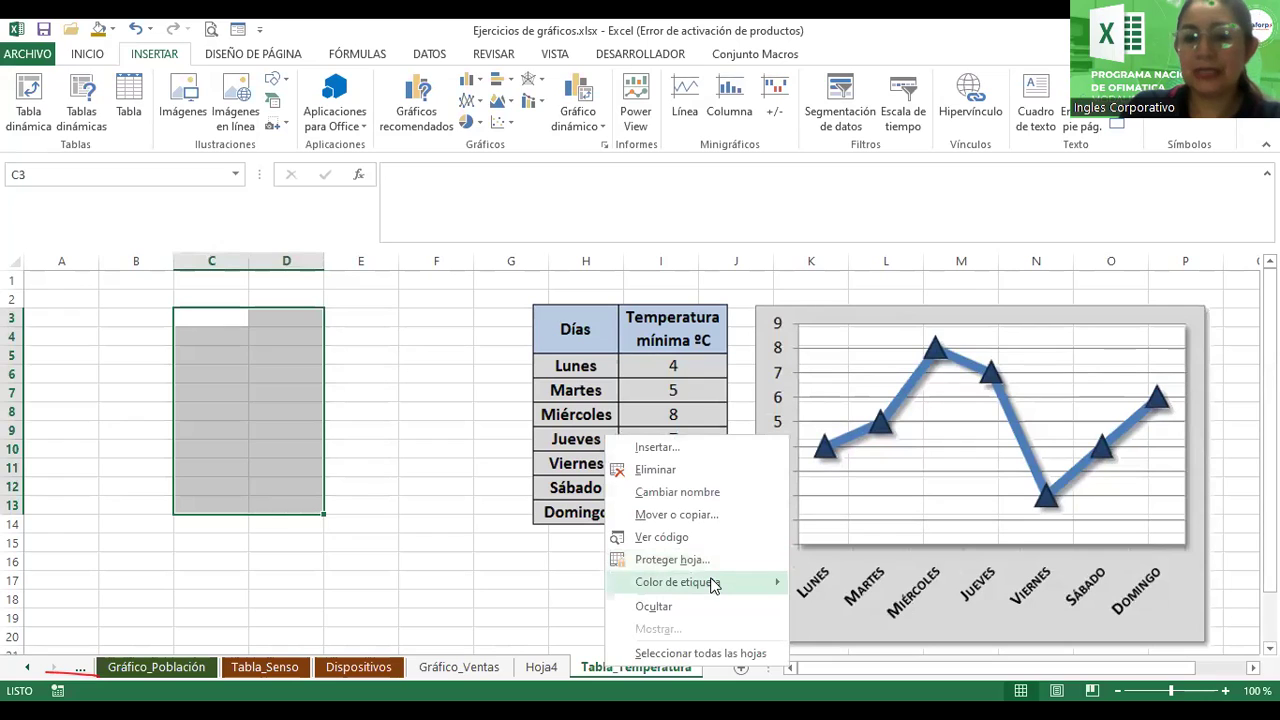
{"action": "left_click", "coordinate": [629, 640]}
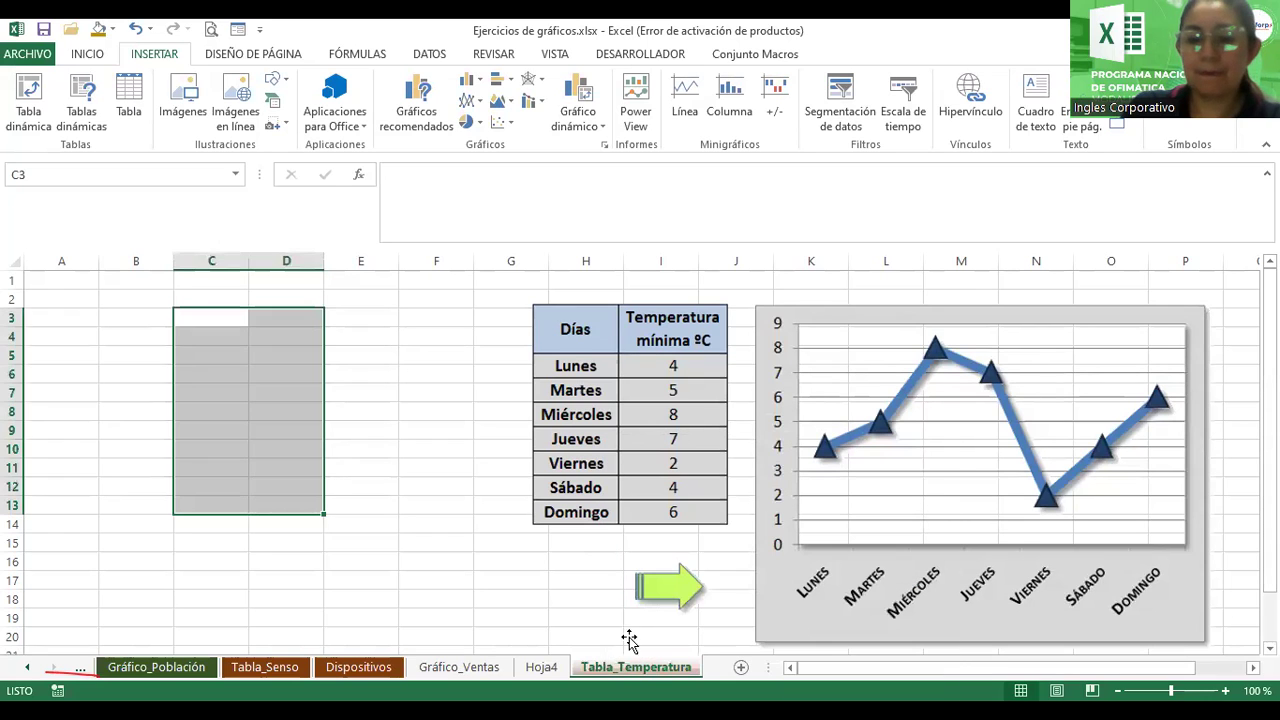
{"action": "left_click", "coordinate": [547, 588]}
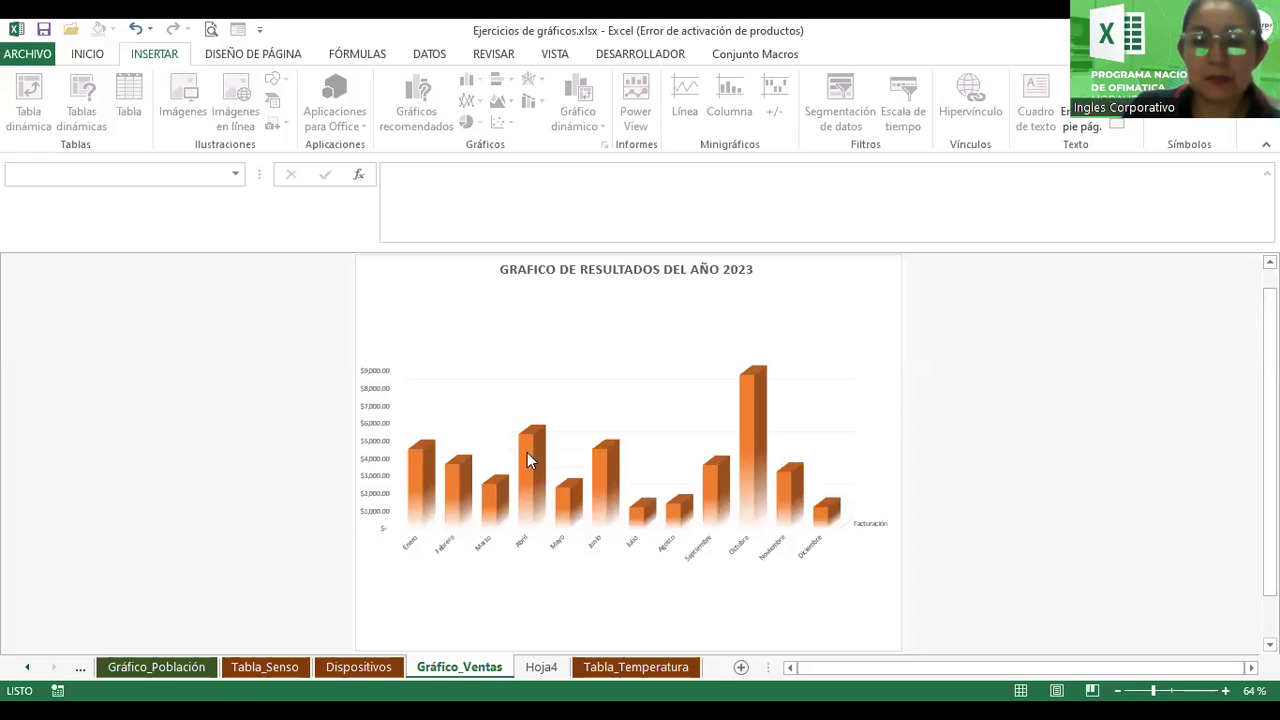
- Switch the Gráfico_Ventas chart's 3D Facturación columns to the green colour palette
{"action": "left_click", "coordinate": [595, 349]}
{"action": "left_click", "coordinate": [852, 54]}
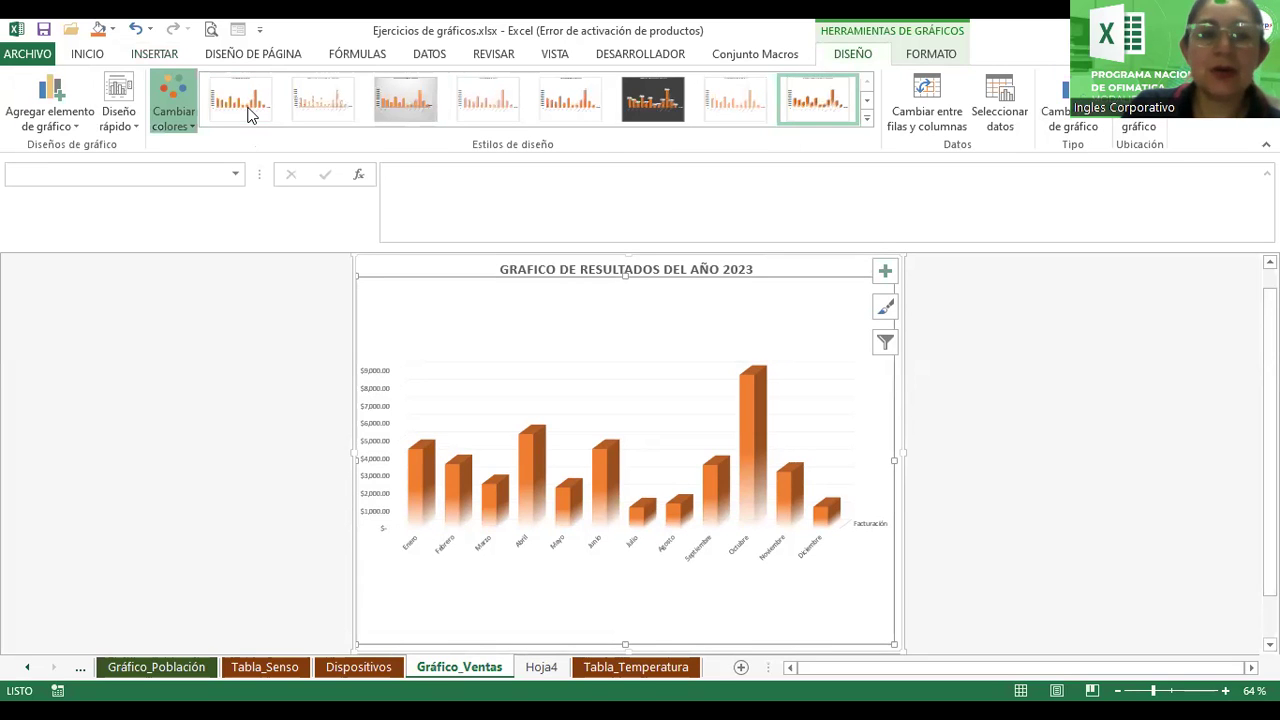
{"action": "left_click", "coordinate": [173, 110]}
{"action": "left_click", "coordinate": [238, 257]}
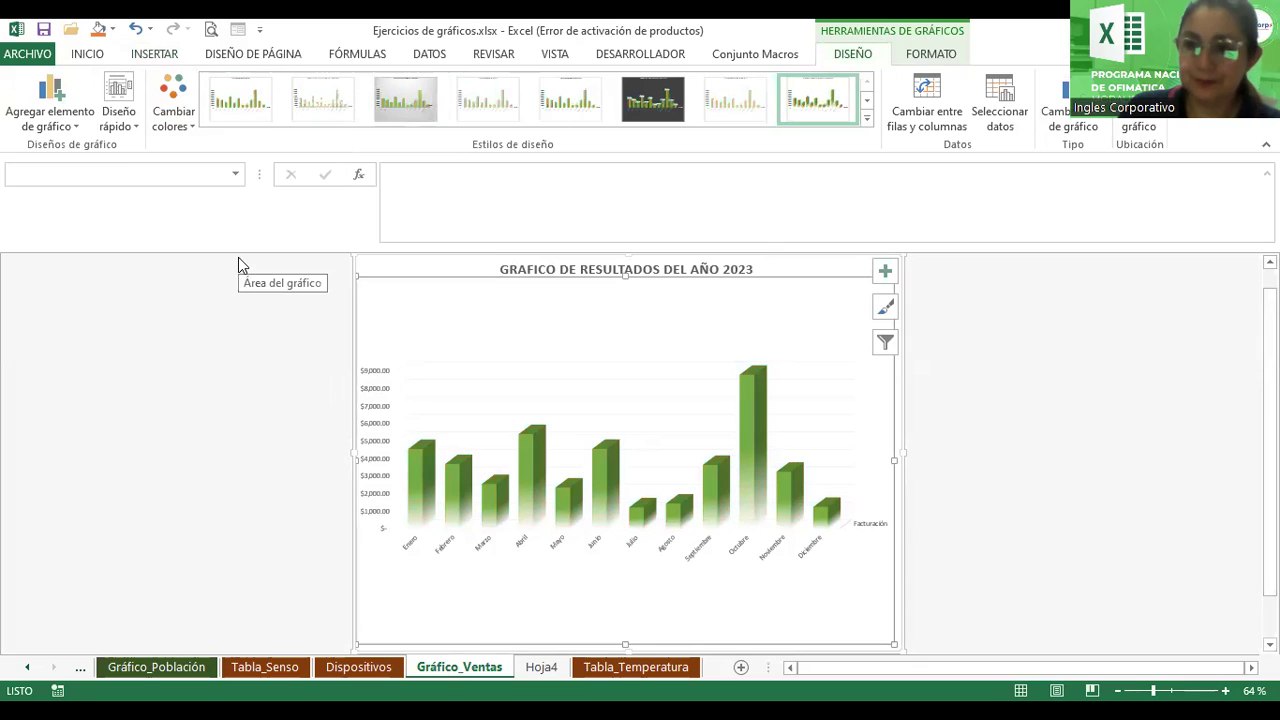